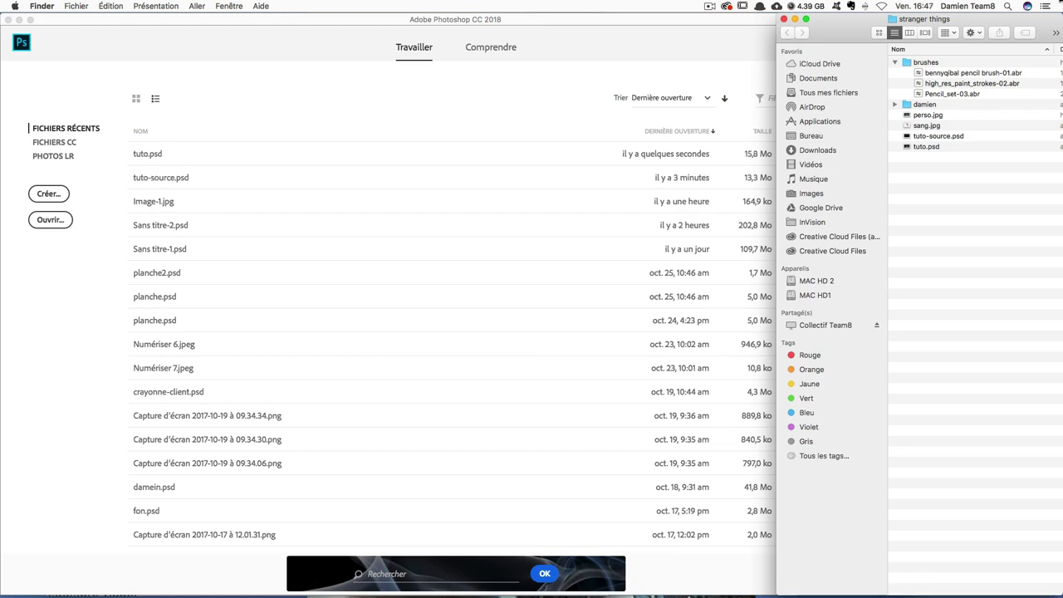
Preview perso.jpg and sang.jpg from the stranger things folder
{"action": "double_click", "coordinate": [928, 115]}
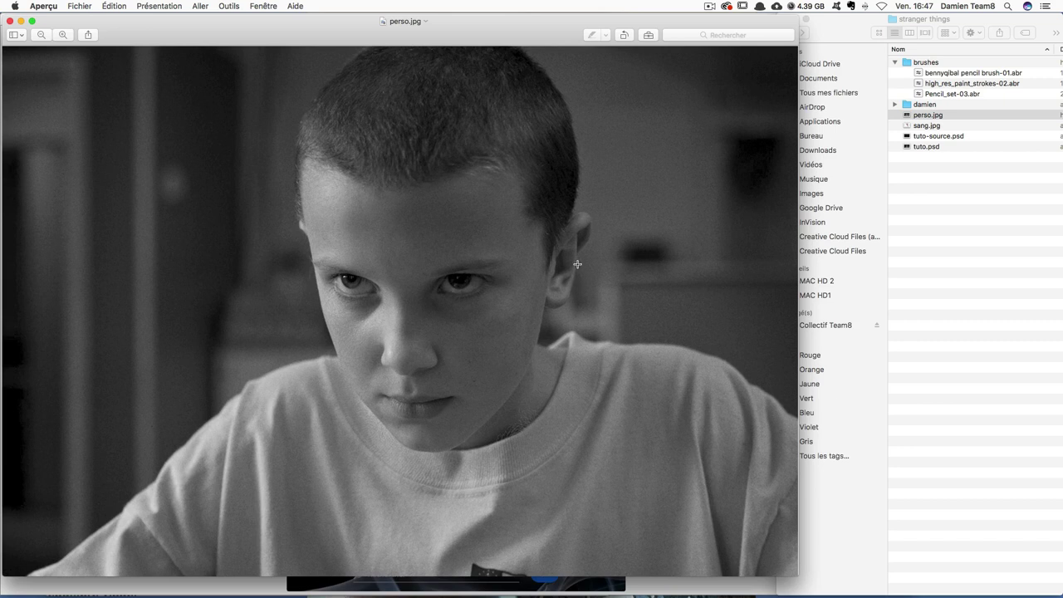
{"action": "key", "text": "cmd+w"}
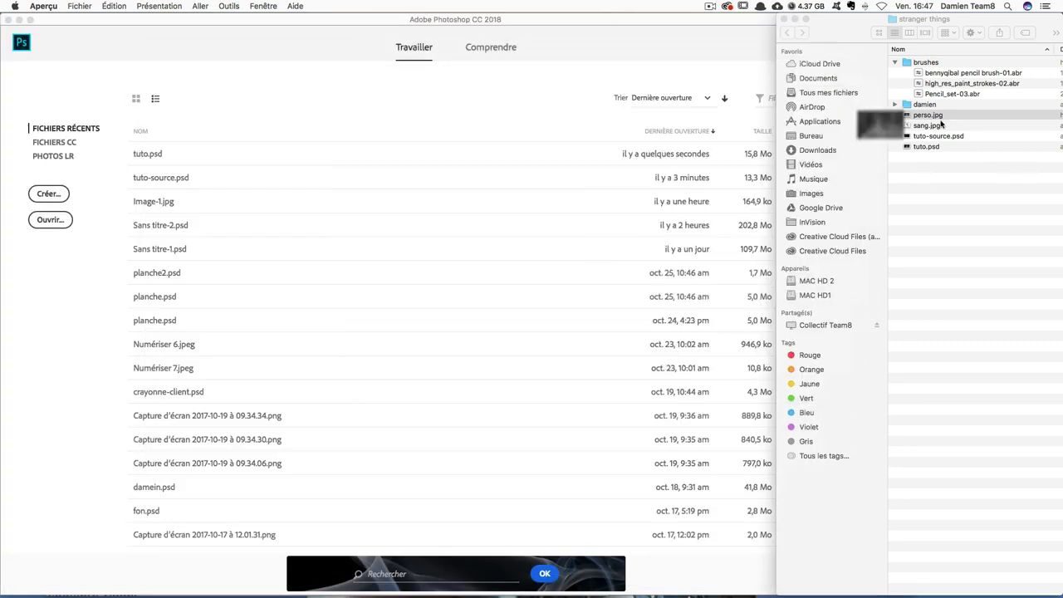
{"action": "double_click", "coordinate": [927, 125]}
{"action": "key", "text": "cmd+w"}
Open tuto.psd from the folder in Photoshop
{"action": "left_click", "coordinate": [938, 137]}
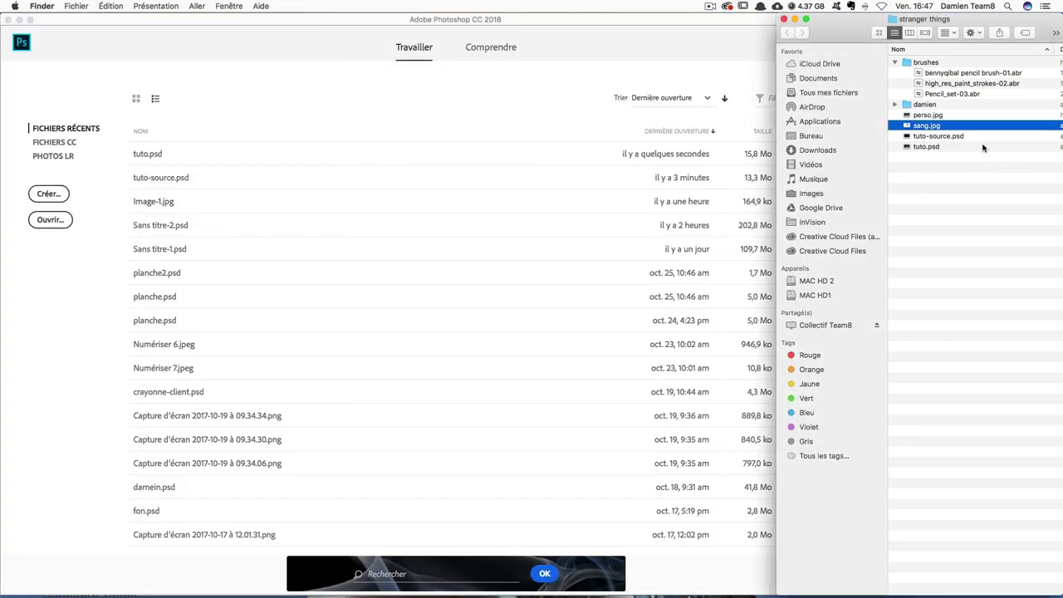
{"action": "left_click", "coordinate": [939, 137]}
{"action": "left_click", "coordinate": [930, 176]}
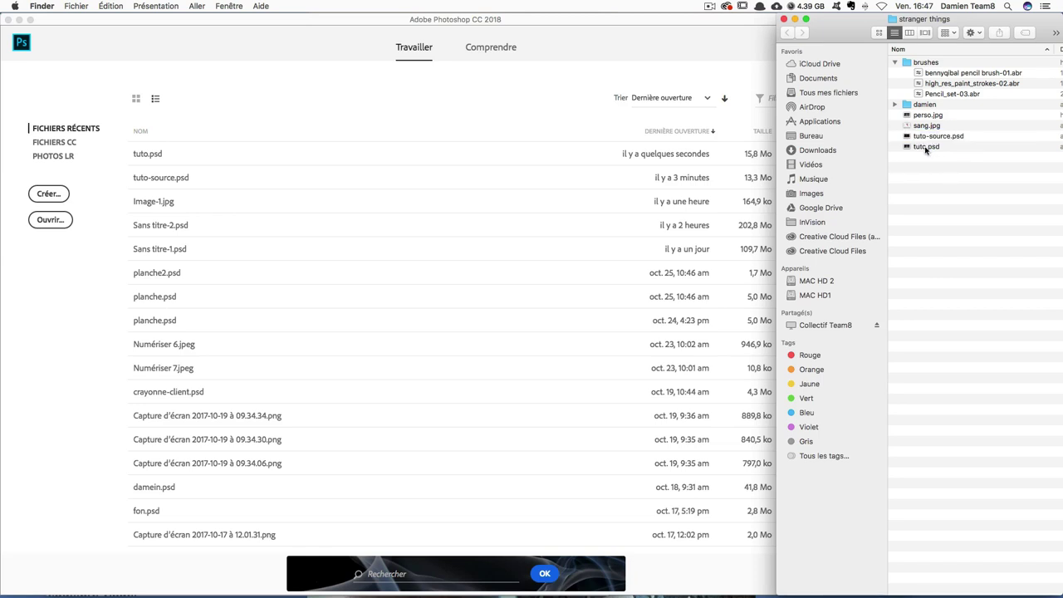
{"action": "double_click", "coordinate": [925, 147]}
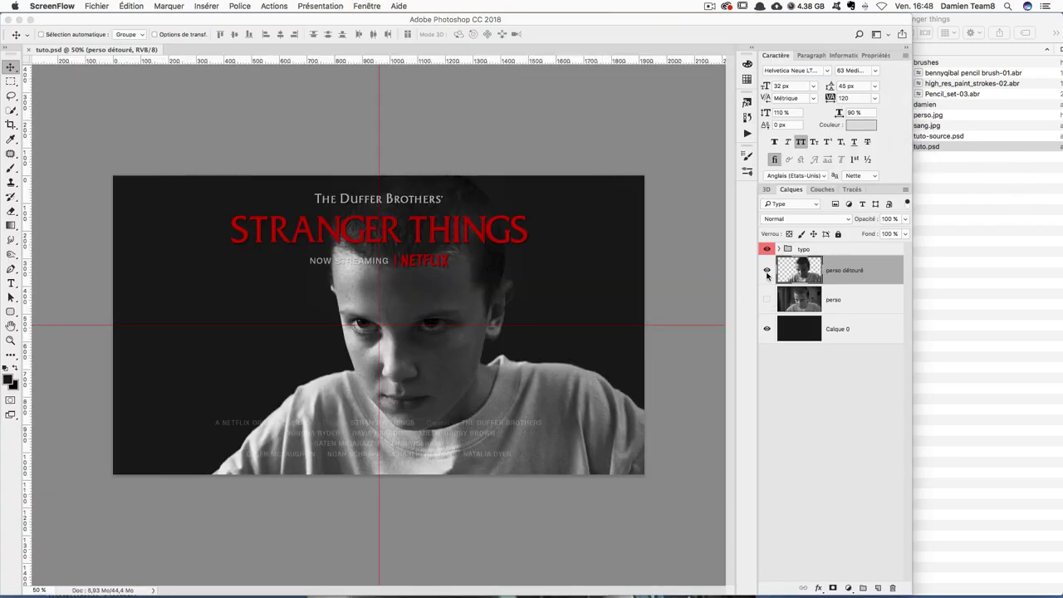
Toggle layer visibility to compare the original perso photo against the cut-out
{"action": "left_click_drag", "start_coordinate": [766, 276], "coordinate": [766, 249]}
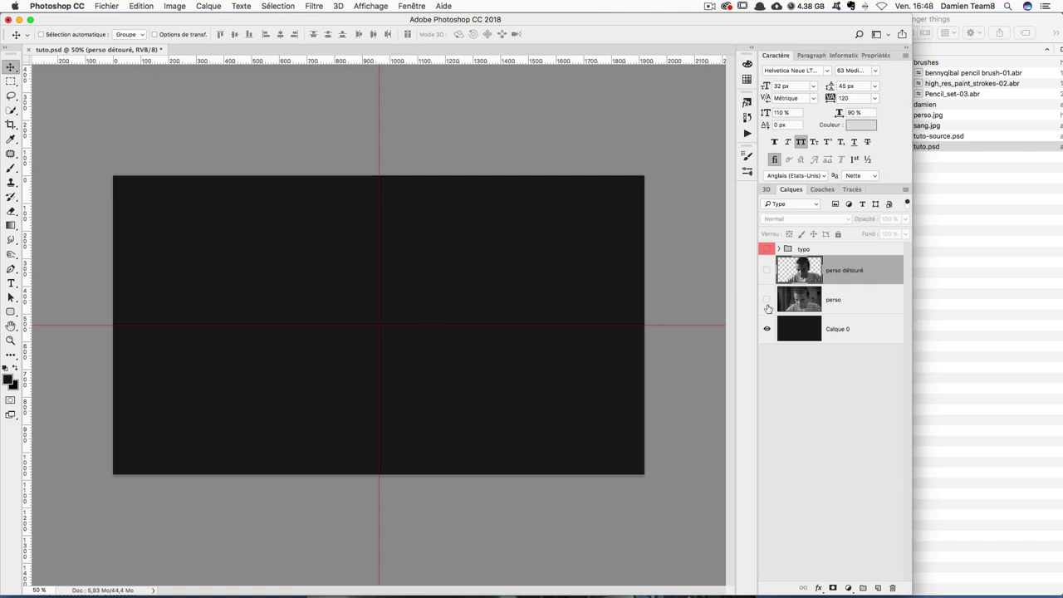
{"action": "left_click", "coordinate": [766, 303]}
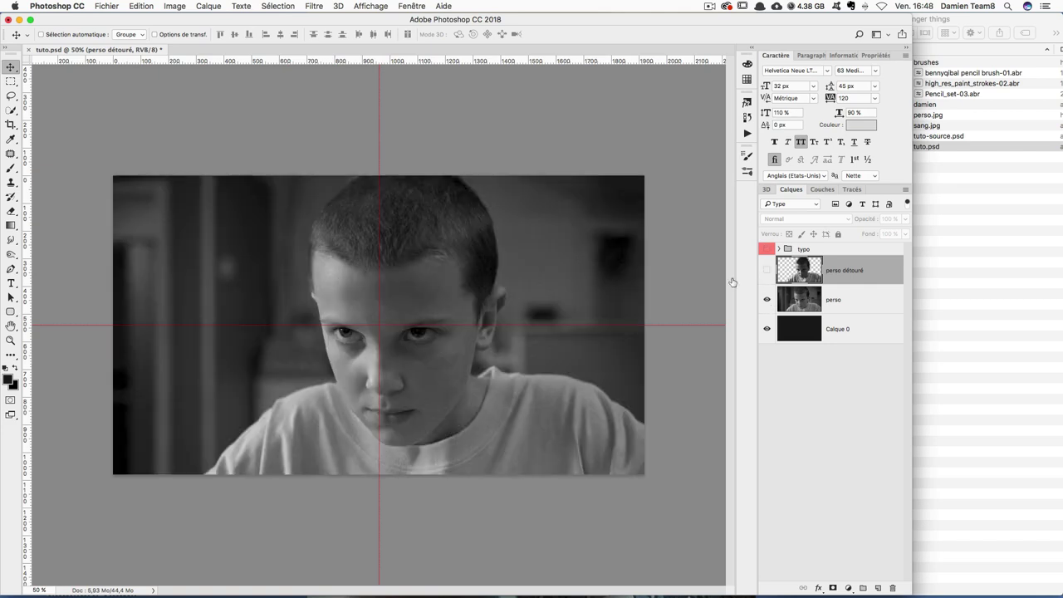
{"action": "left_click", "coordinate": [932, 146]}
{"action": "left_click_drag", "start_coordinate": [927, 114], "coordinate": [425, 309]}
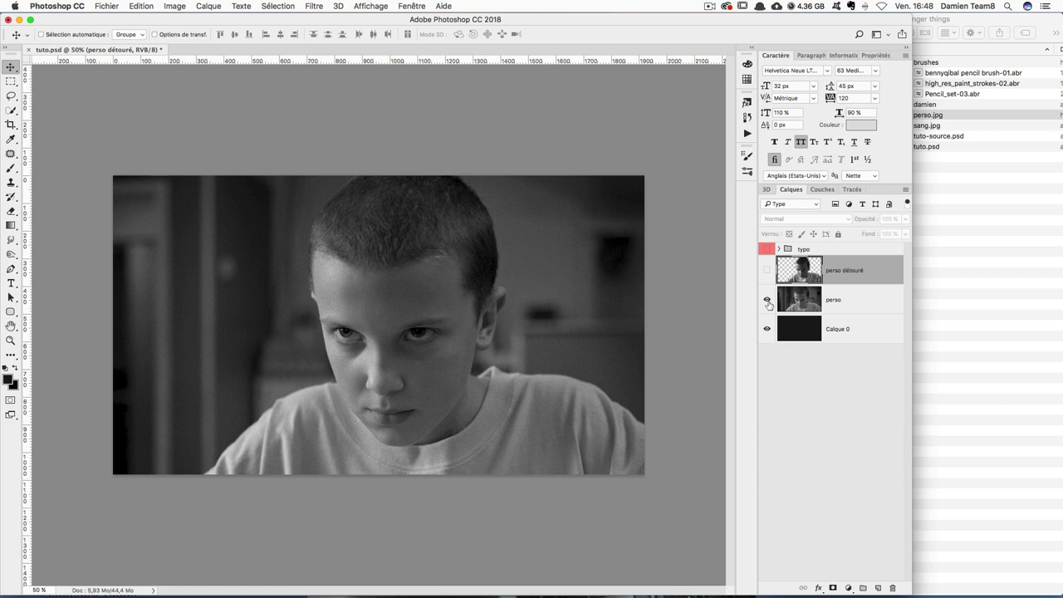
Show perso détouré, hide perso and the typo group, and select perso détouré
{"action": "left_click", "coordinate": [767, 271]}
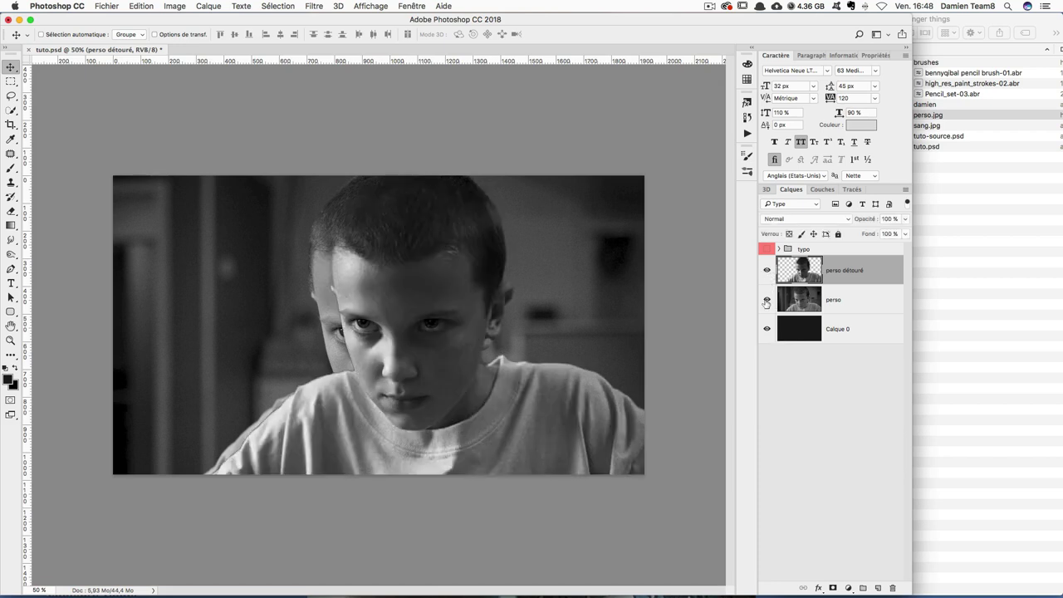
{"action": "left_click", "coordinate": [766, 301]}
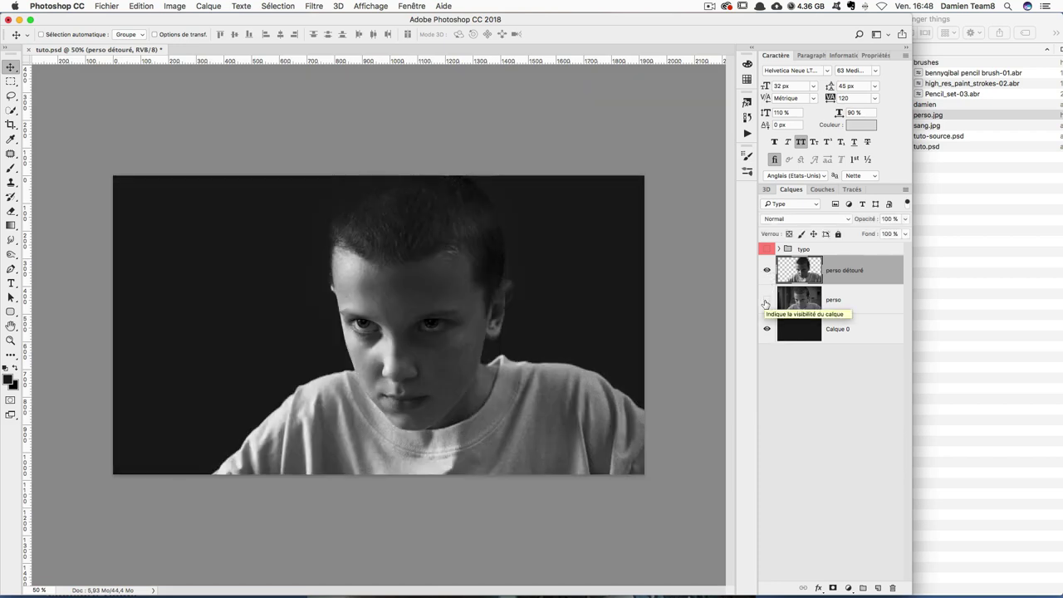
{"action": "left_click", "coordinate": [766, 249]}
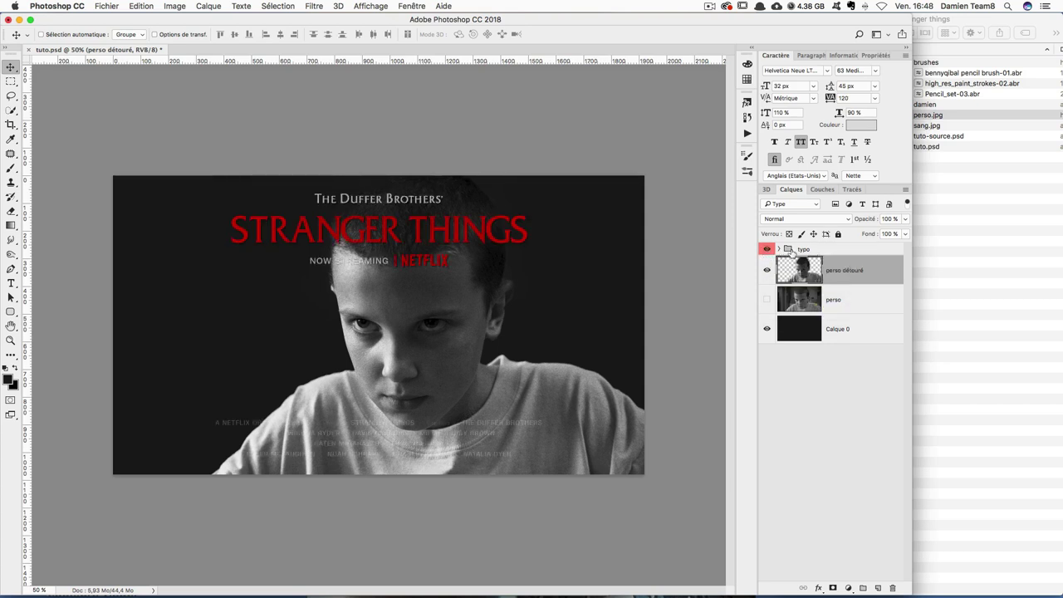
{"action": "left_click", "coordinate": [778, 249]}
{"action": "left_click", "coordinate": [796, 379]}
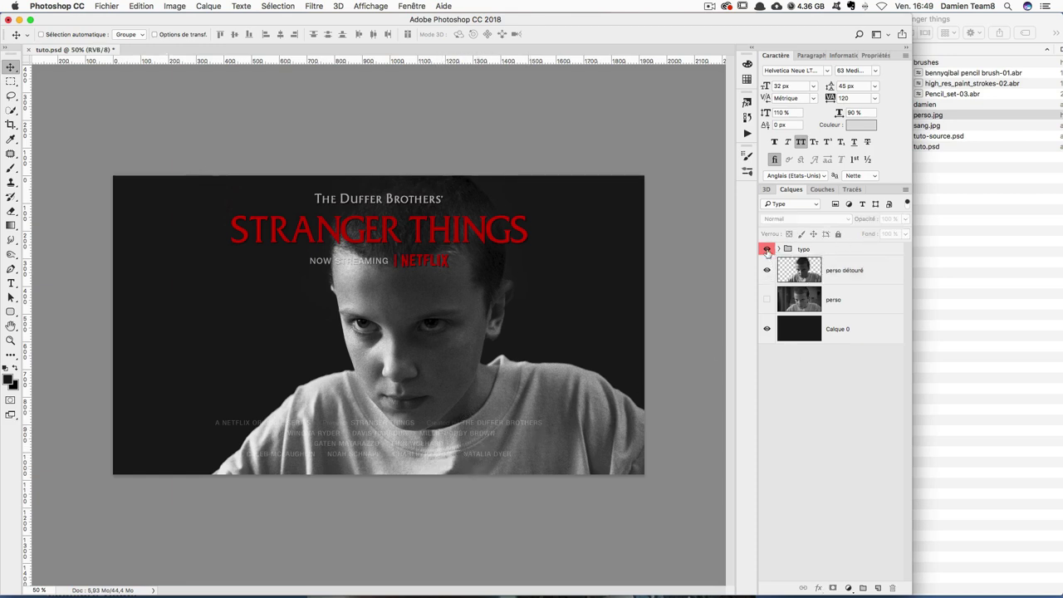
{"action": "left_click", "coordinate": [766, 249]}
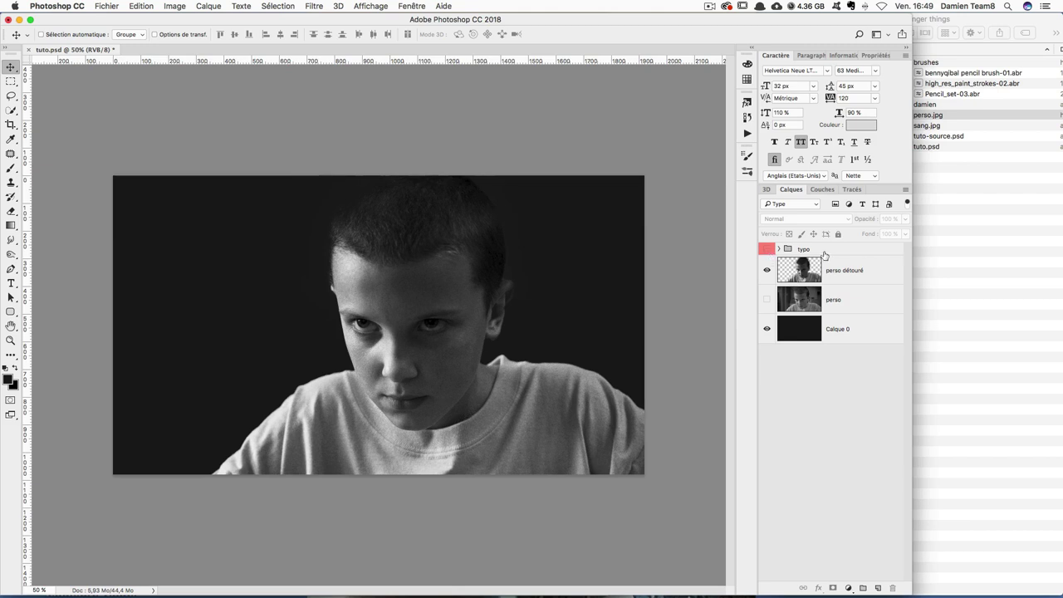
{"action": "left_click", "coordinate": [897, 274]}
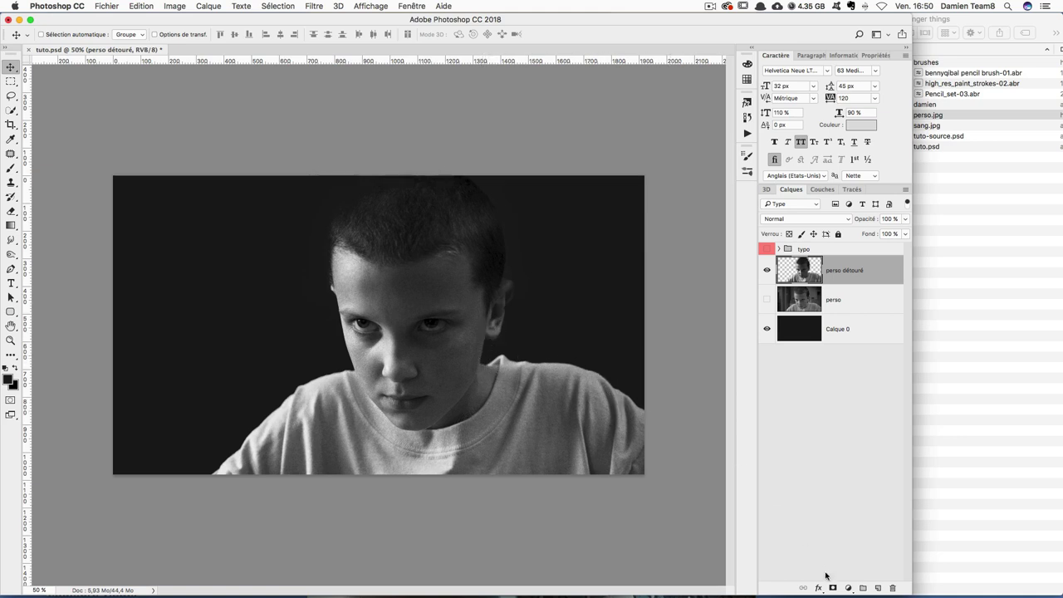
Add a new empty layer and set the view zoom to 66.67%
{"action": "left_click", "coordinate": [878, 588]}
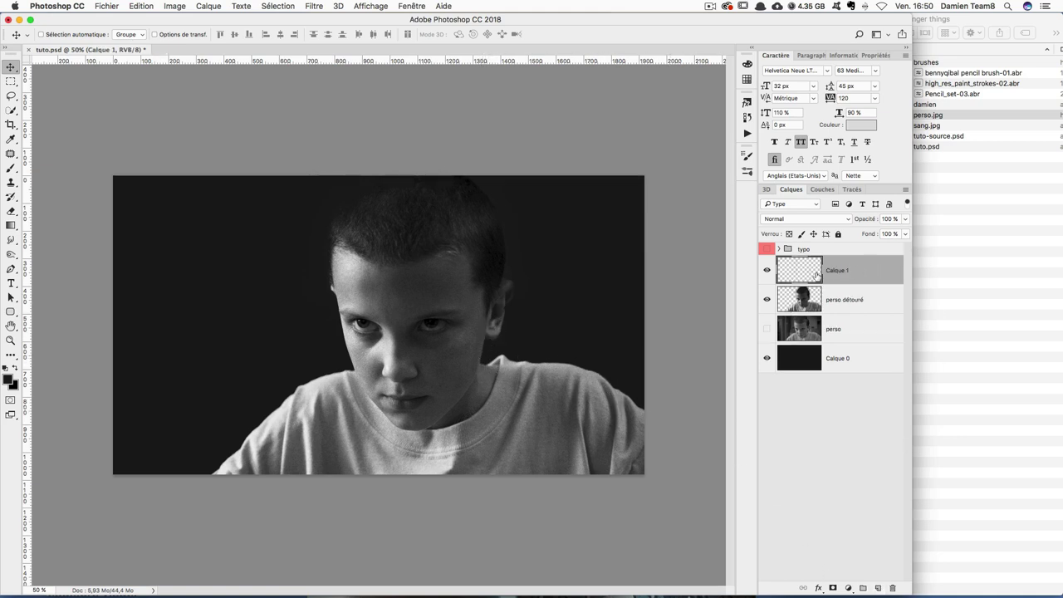
{"action": "key", "text": "ctrl+plus"}
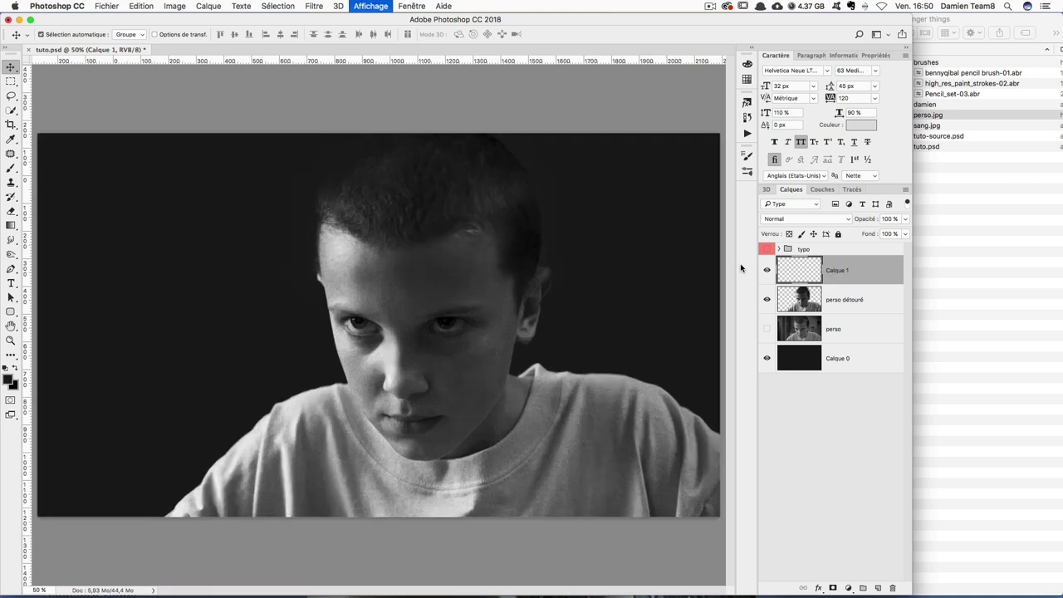
{"action": "key", "text": "ctrl+plus"}
{"action": "key", "text": "ctrl+minus"}
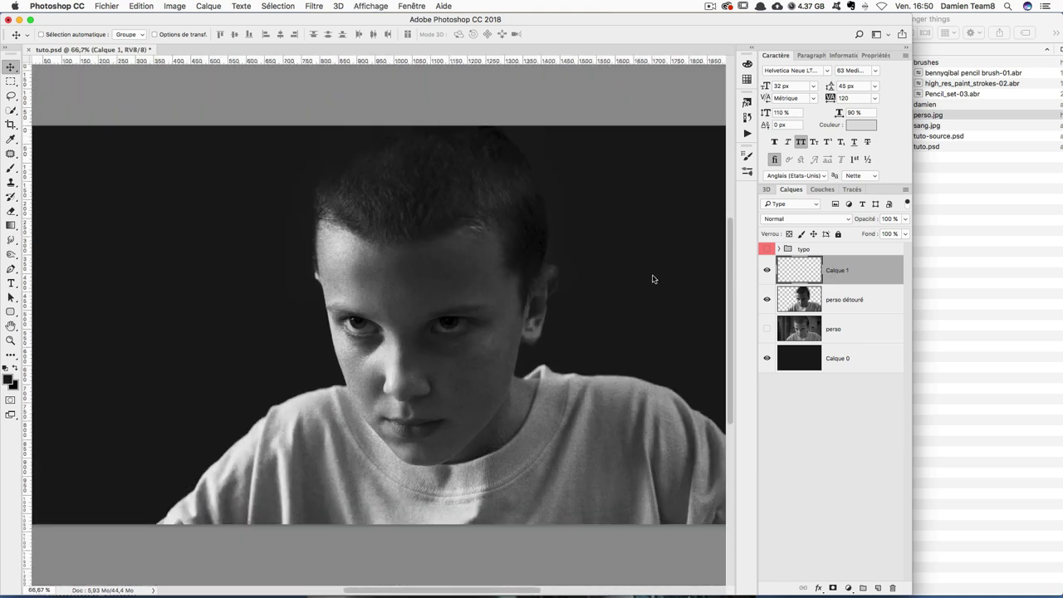
Set up the Brush tool with a bright red foreground at 100% opacity
{"action": "key", "text": "b"}
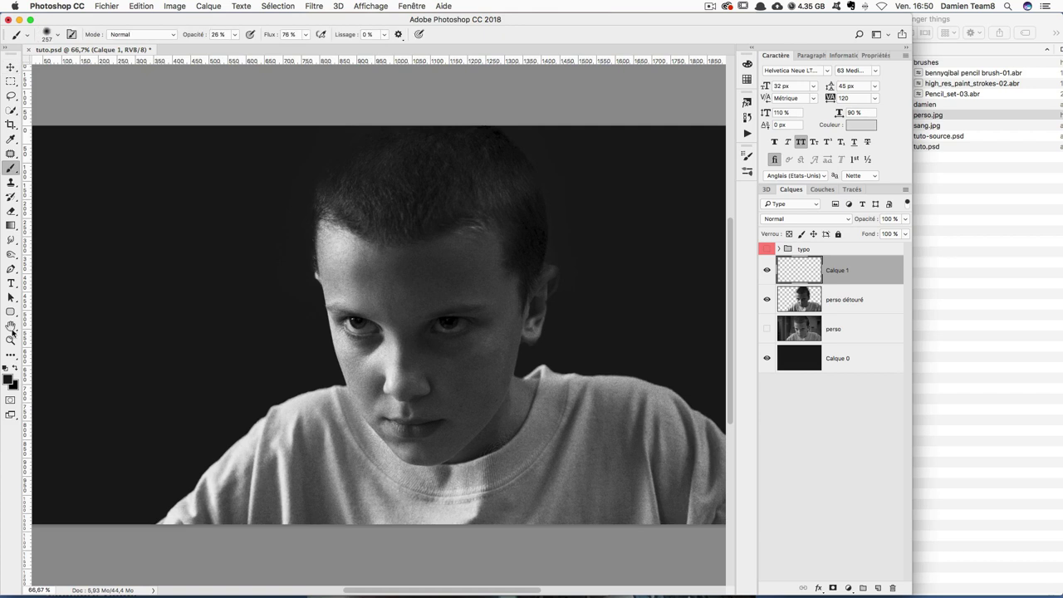
{"action": "left_click", "coordinate": [9, 379]}
{"action": "left_click", "coordinate": [498, 219]}
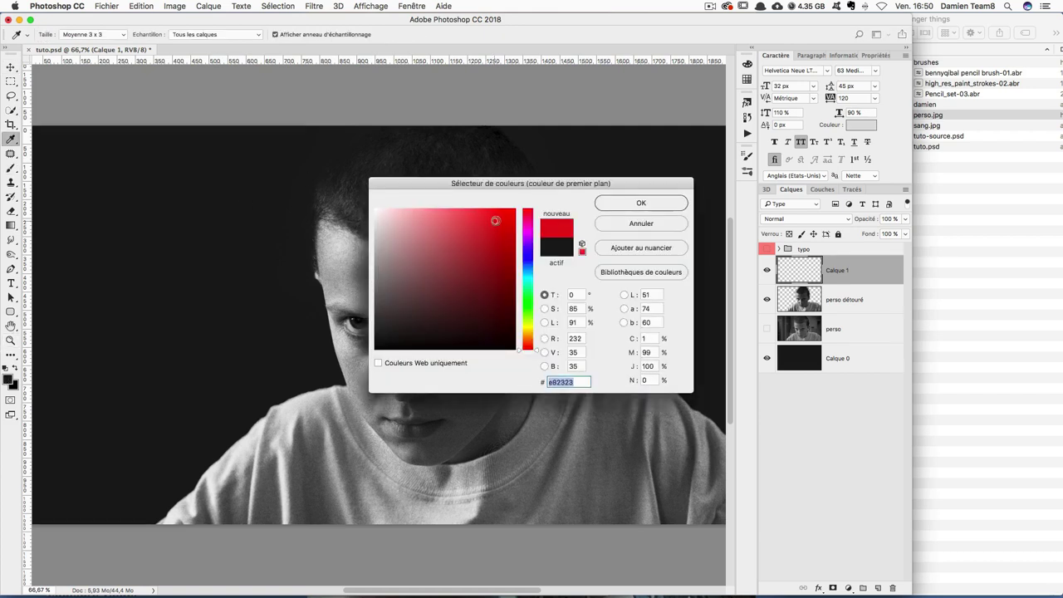
{"action": "left_click", "coordinate": [624, 206]}
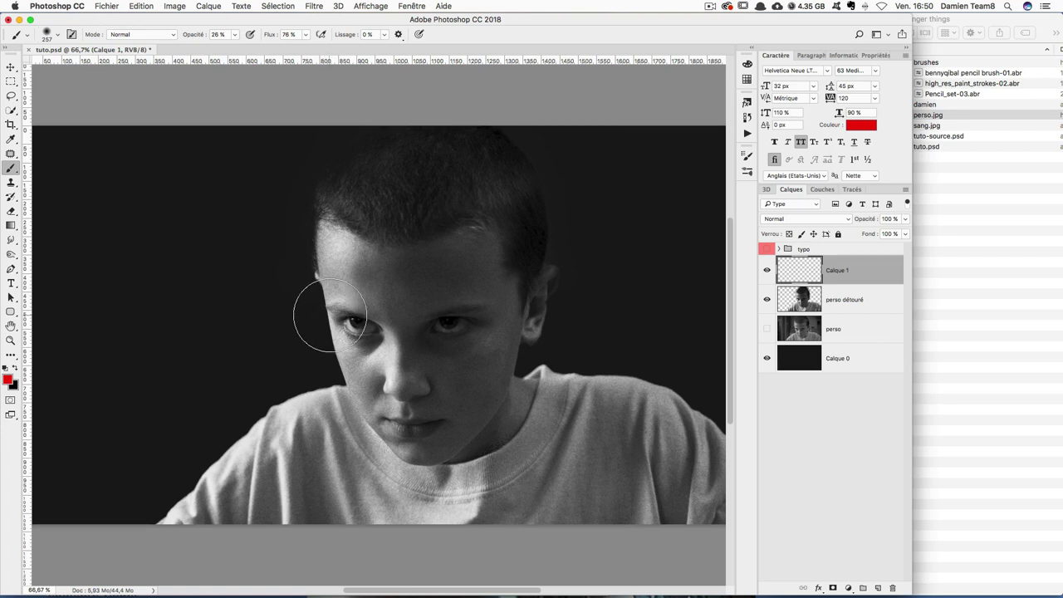
{"action": "mouse_move", "coordinate": [461, 331]}
{"action": "left_mouse_down"}
{"action": "mouse_move", "coordinate": [425, 339]}
{"action": "mouse_move", "coordinate": [413, 461]}
{"action": "left_mouse_up"}
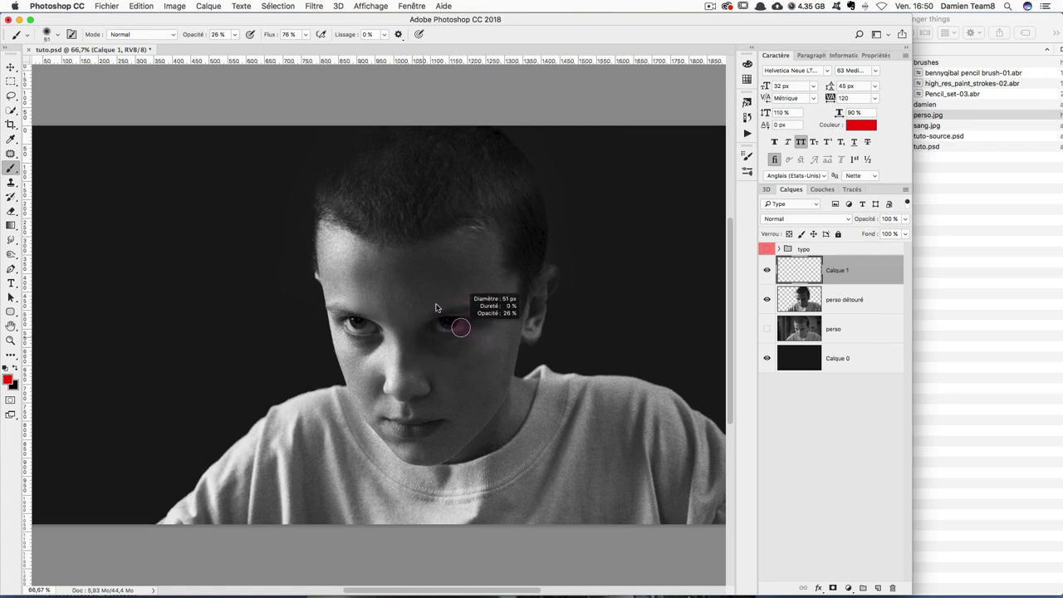
{"action": "left_click", "coordinate": [235, 34]}
{"action": "left_click_drag", "start_coordinate": [232, 48], "coordinate": [313, 54]}
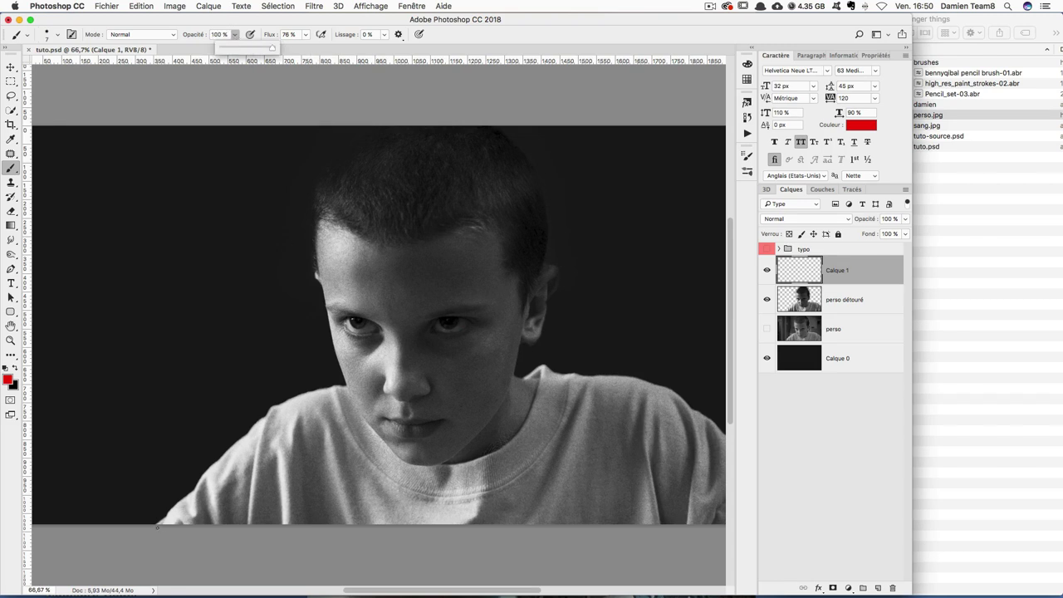
Trace red along the shoulder, cheek and hair edges, then move Calque 1 below perso détouré
{"action": "left_click_drag", "start_coordinate": [156, 524], "coordinate": [179, 506]}
{"action": "left_click_drag", "start_coordinate": [218, 454], "coordinate": [288, 401]}
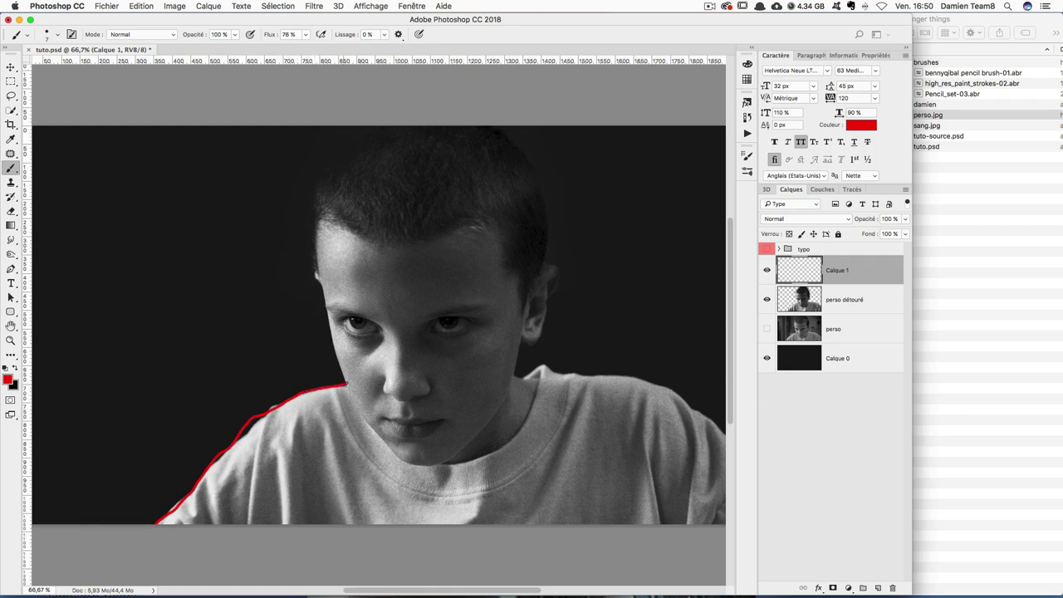
{"action": "left_click_drag", "start_coordinate": [340, 356], "coordinate": [325, 302]}
{"action": "mouse_move", "coordinate": [318, 264]}
{"action": "left_mouse_down"}
{"action": "mouse_move", "coordinate": [319, 203]}
{"action": "mouse_move", "coordinate": [339, 158]}
{"action": "mouse_move", "coordinate": [406, 123]}
{"action": "left_mouse_up"}
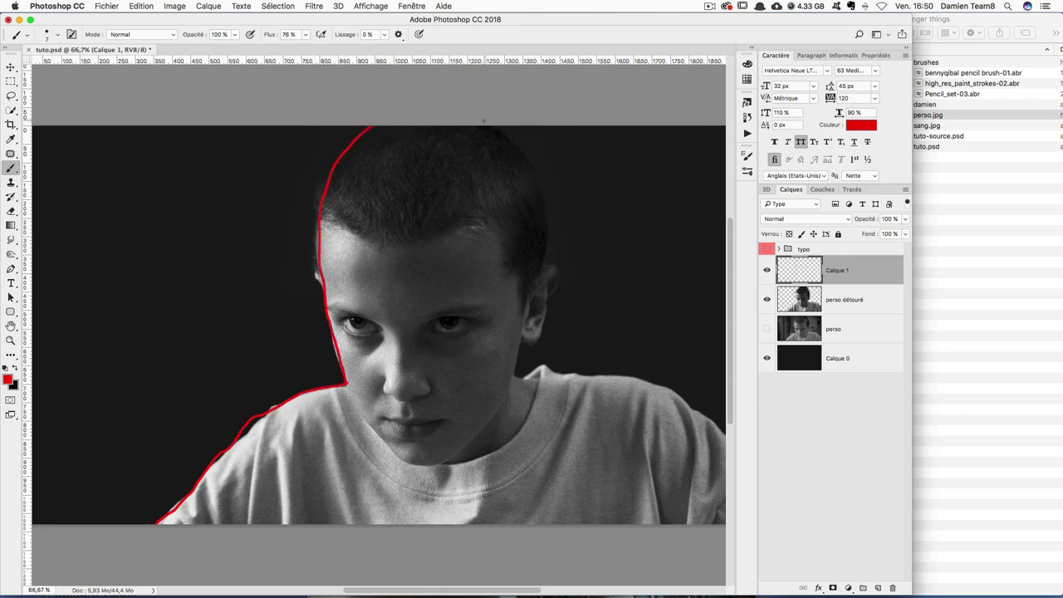
{"action": "mouse_move", "coordinate": [543, 235]}
{"action": "left_mouse_down"}
{"action": "mouse_move", "coordinate": [547, 308]}
{"action": "mouse_move", "coordinate": [523, 340]}
{"action": "mouse_move", "coordinate": [520, 377]}
{"action": "mouse_move", "coordinate": [604, 380]}
{"action": "mouse_move", "coordinate": [696, 425]}
{"action": "left_mouse_up"}
{"action": "scroll", "coordinate": [551, 367], "scroll_direction": "right", "scroll_amount": 3}
{"action": "mouse_move", "coordinate": [435, 310]}
{"action": "left_mouse_down"}
{"action": "mouse_move", "coordinate": [474, 320]}
{"action": "mouse_move", "coordinate": [444, 316]}
{"action": "left_mouse_up"}
{"action": "left_click_drag", "start_coordinate": [822, 276], "coordinate": [840, 306]}
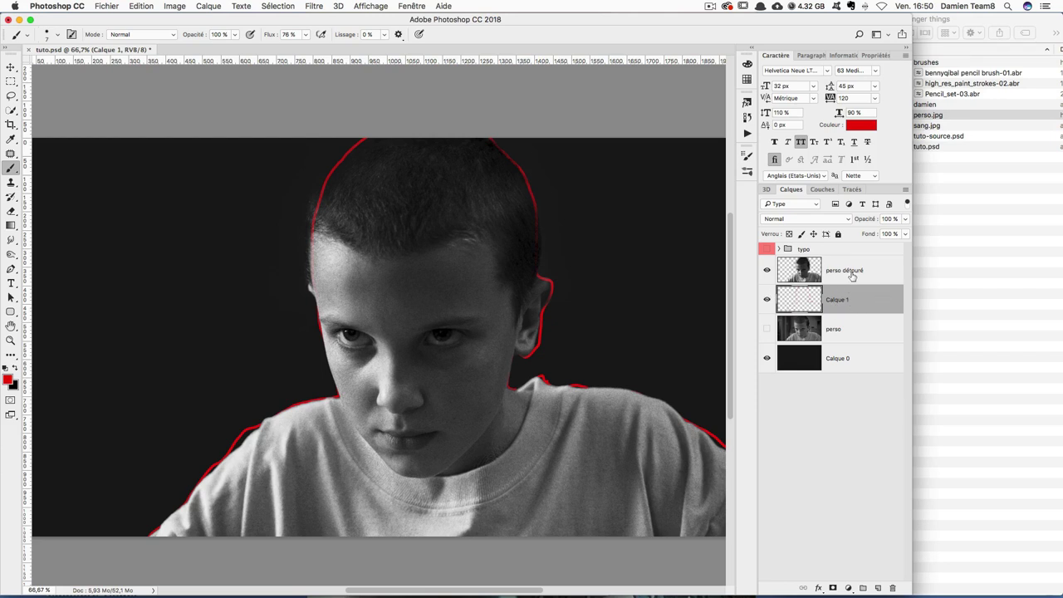
Add a new layer named 'effets graphiques' above Calque 1
{"action": "left_click", "coordinate": [849, 276]}
{"action": "left_click", "coordinate": [856, 299]}
{"action": "key", "text": "v"}
{"action": "left_click", "coordinate": [878, 588]}
{"action": "double_click", "coordinate": [837, 299]}
{"action": "type", "text": "c"}
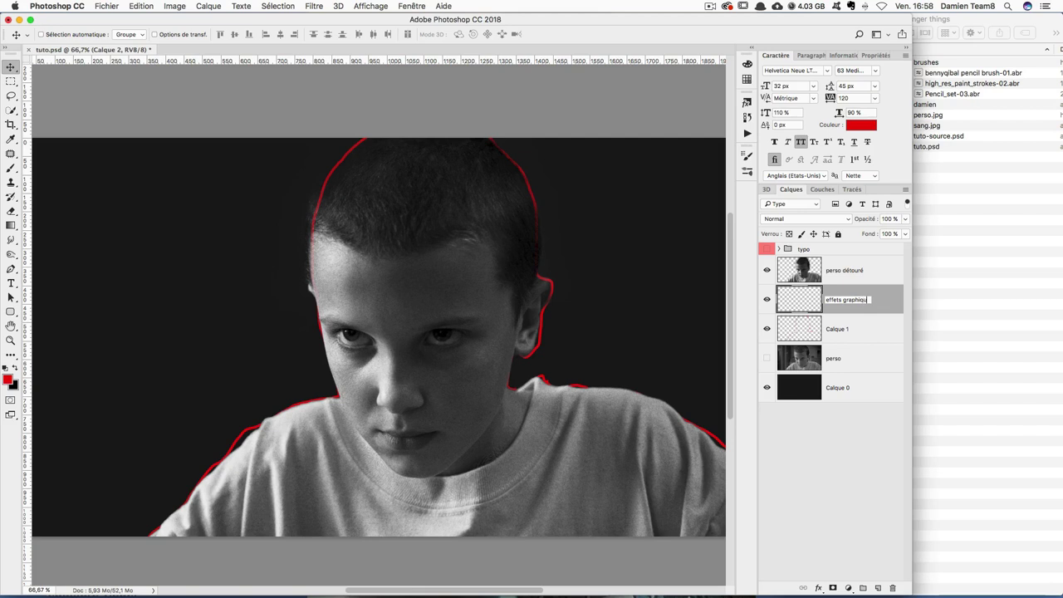
{"action": "type", "text": "es"}
{"action": "key", "text": "Return"}
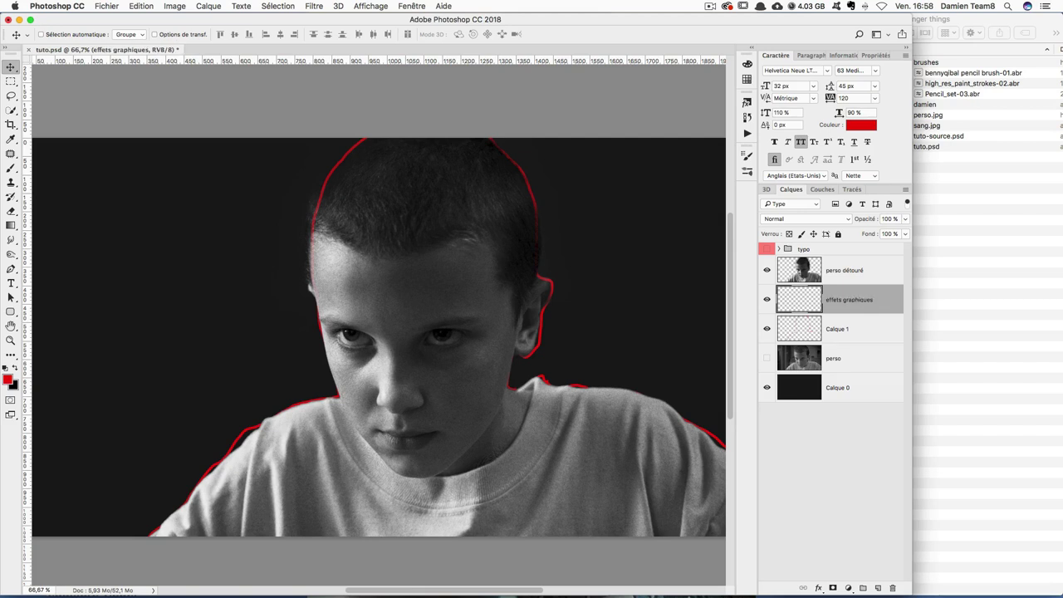
{"action": "left_click", "coordinate": [1007, 83]}
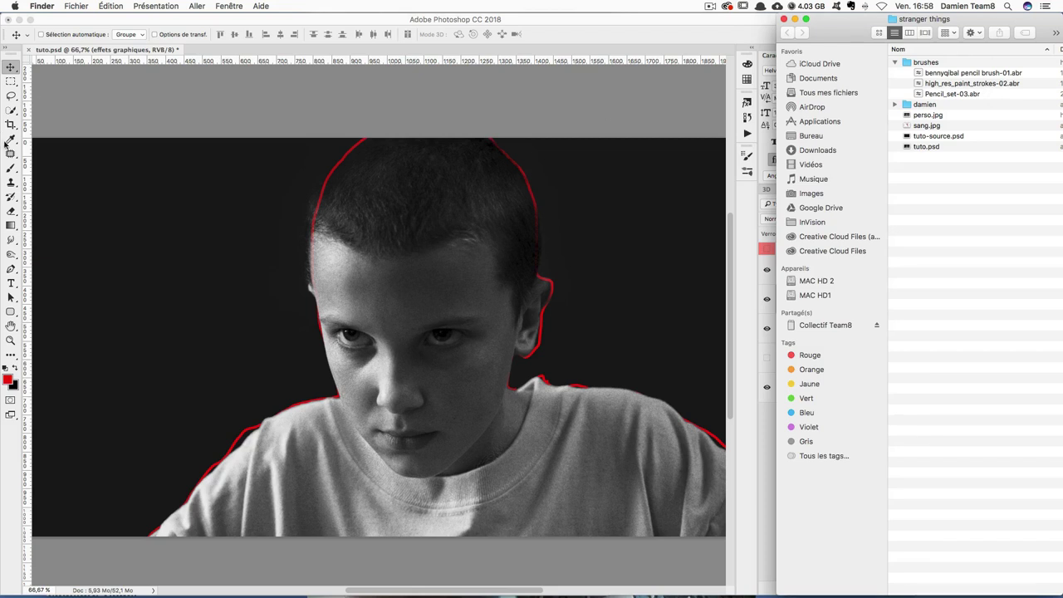
{"action": "left_click", "coordinate": [11, 124]}
{"action": "left_click", "coordinate": [11, 168]}
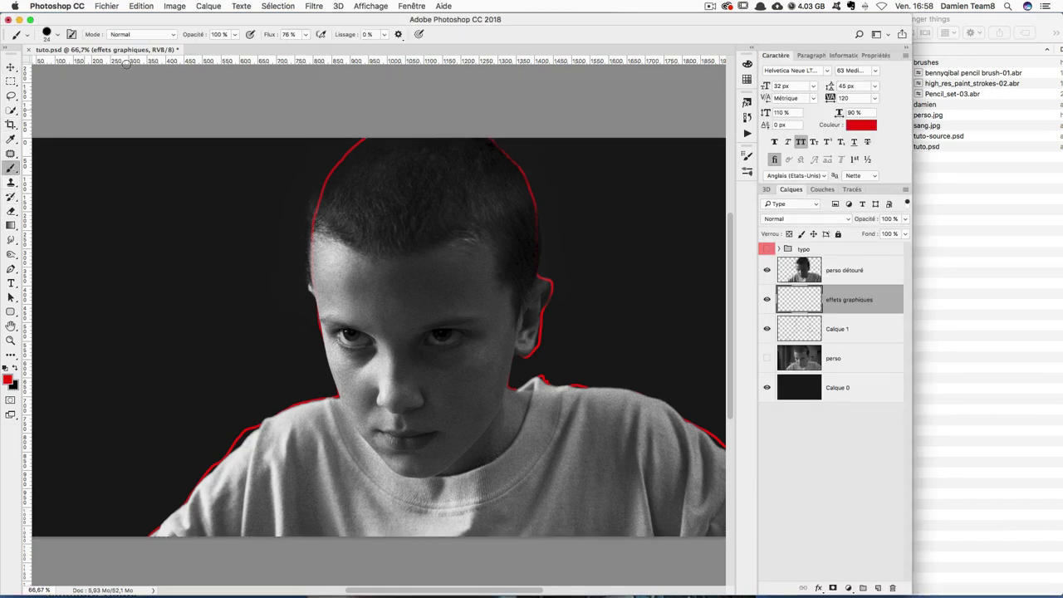
Import the three .abr brushes from Bureau > stranger things > brushes
{"action": "left_click", "coordinate": [54, 36]}
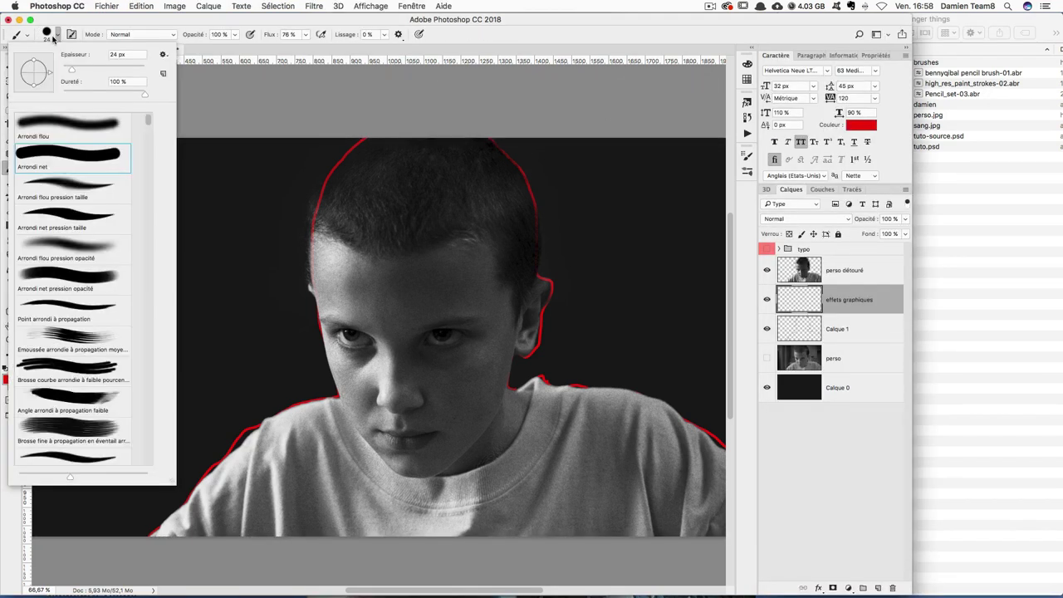
{"action": "left_click", "coordinate": [164, 56]}
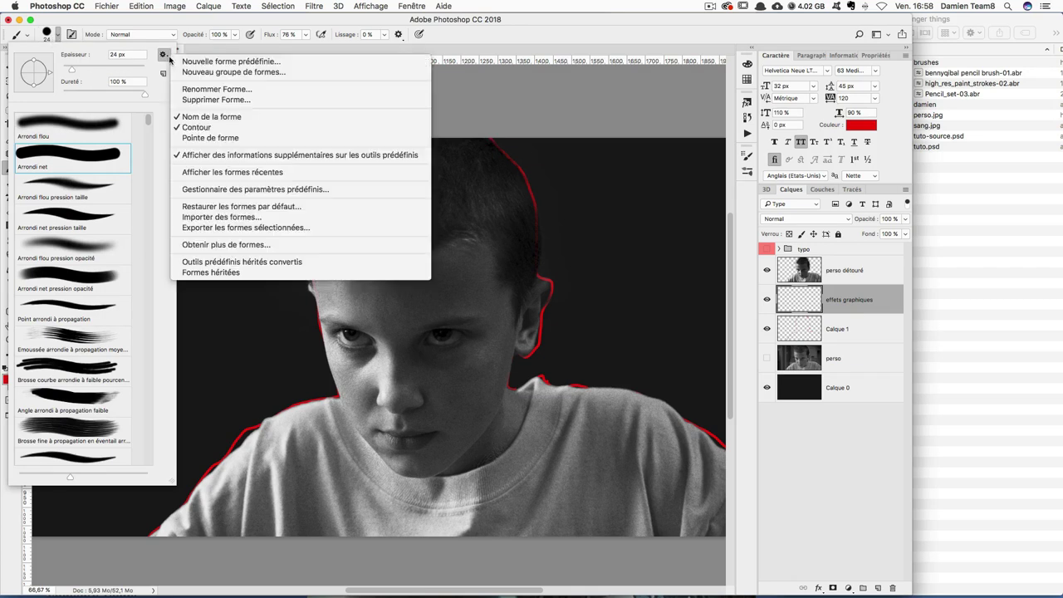
{"action": "left_click", "coordinate": [239, 219]}
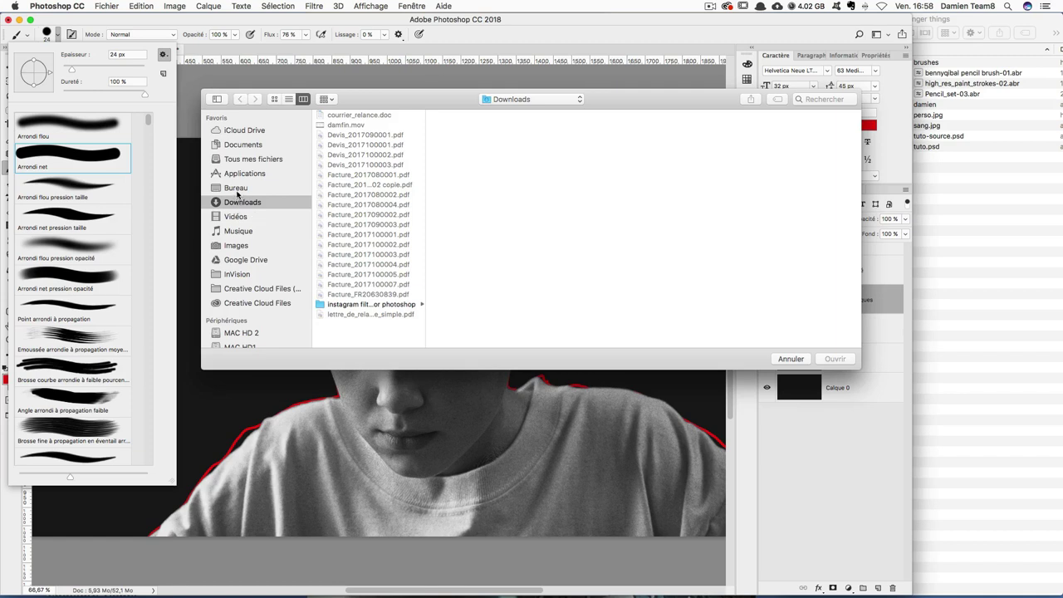
{"action": "left_click", "coordinate": [237, 190]}
{"action": "scroll", "coordinate": [373, 273], "scroll_direction": "down", "scroll_amount": 5}
{"action": "scroll", "coordinate": [365, 257], "scroll_direction": "down", "scroll_amount": 3}
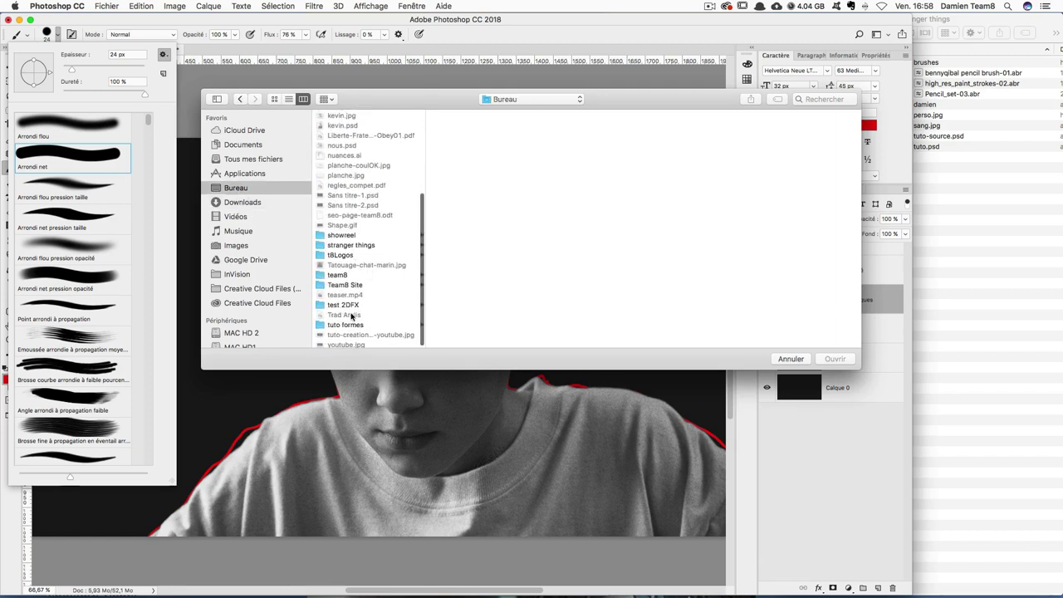
{"action": "left_click", "coordinate": [352, 246]}
{"action": "left_click", "coordinate": [451, 115]}
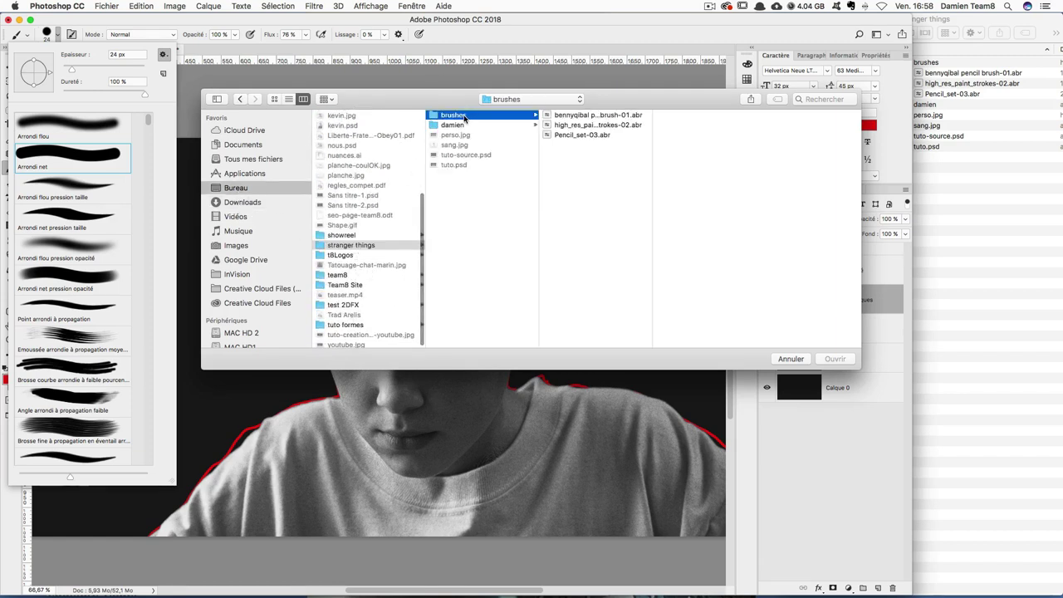
{"action": "left_click", "coordinate": [571, 114]}
{"action": "left_click", "coordinate": [582, 136], "text": "shift"}
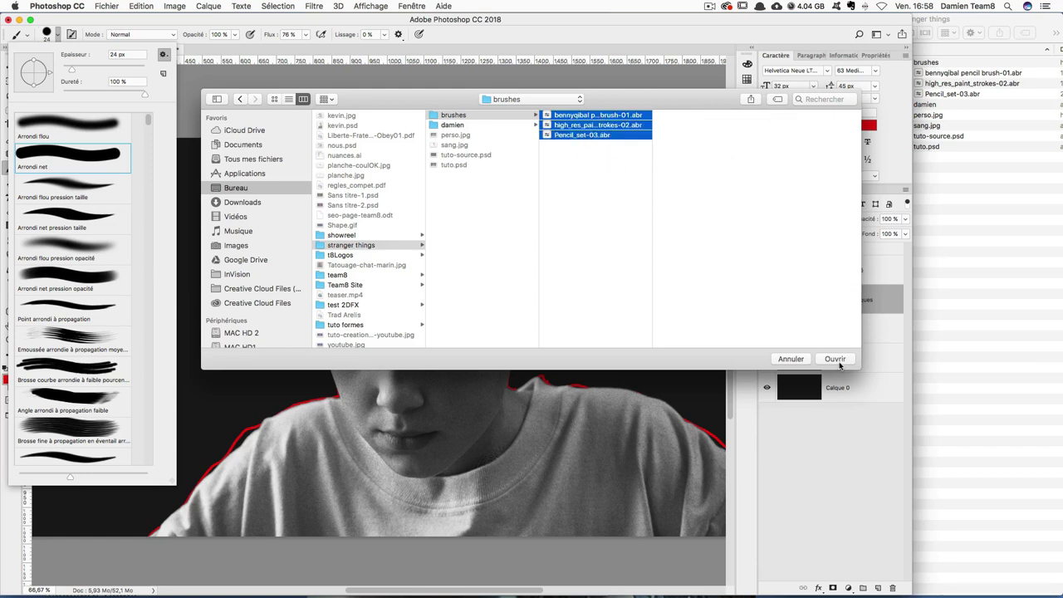
{"action": "left_click", "coordinate": [794, 359]}
{"action": "left_click_drag", "start_coordinate": [150, 122], "coordinate": [176, 433]}
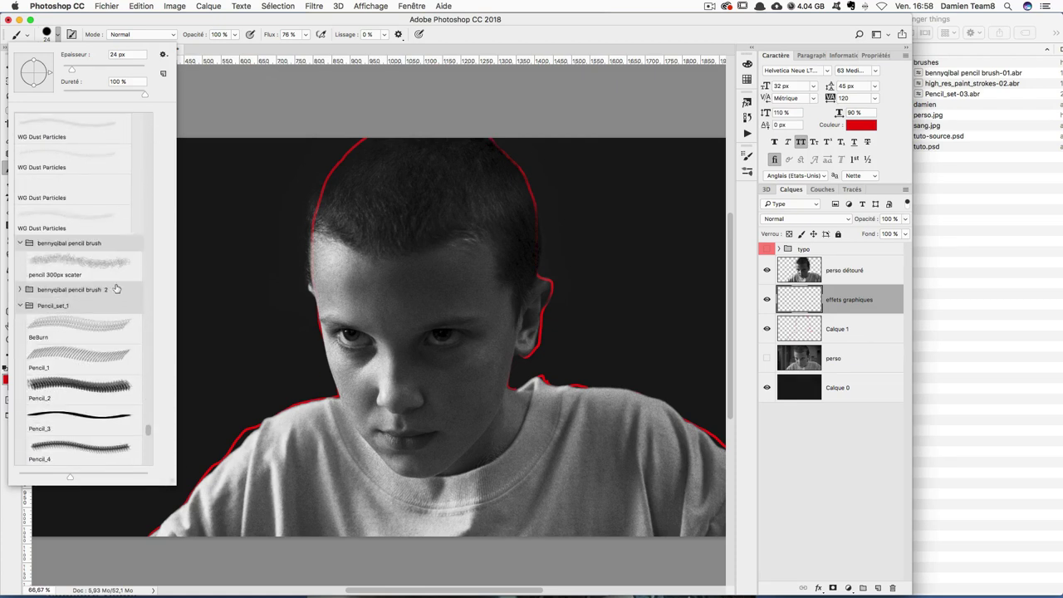
{"action": "left_click", "coordinate": [112, 268]}
{"action": "left_click", "coordinate": [264, 289]}
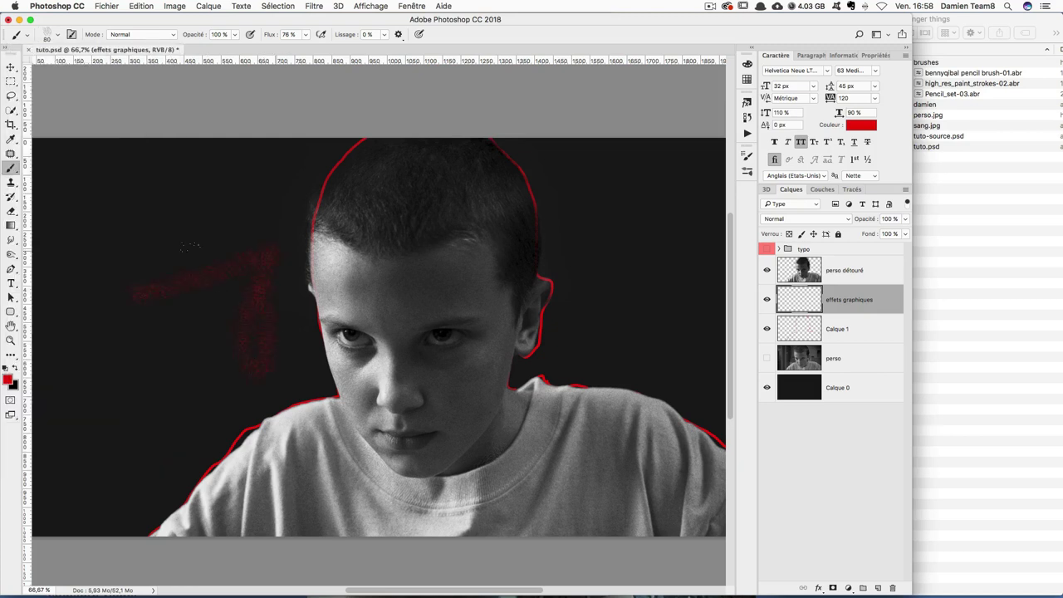
{"action": "left_click", "coordinate": [53, 37]}
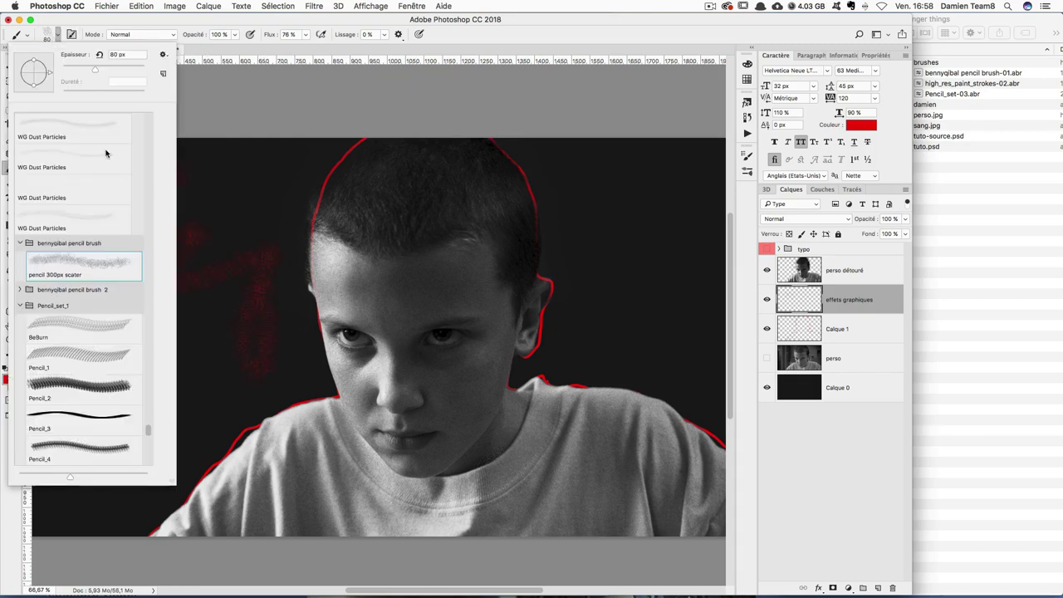
{"action": "left_click", "coordinate": [70, 355]}
{"action": "left_click", "coordinate": [208, 324]}
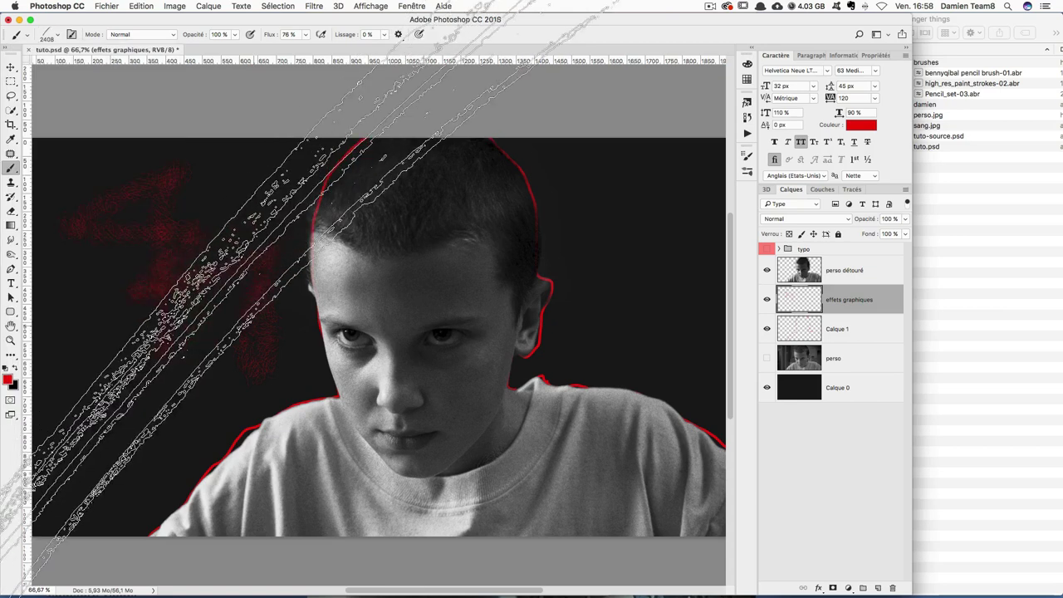
{"action": "left_click_drag", "start_coordinate": [166, 298], "coordinate": [216, 273]}
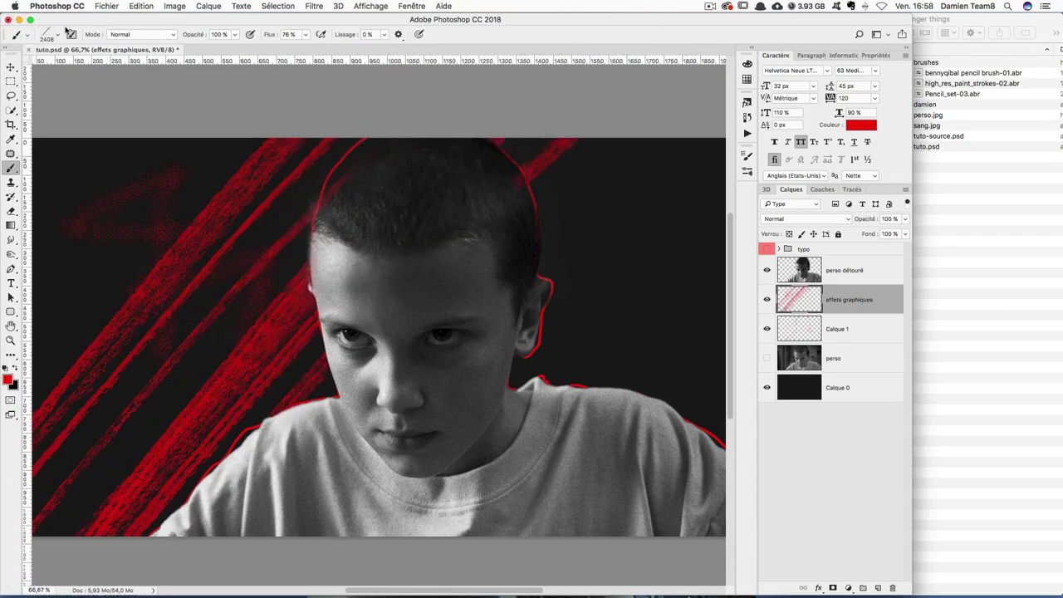
{"action": "left_click", "coordinate": [53, 37]}
{"action": "scroll", "coordinate": [96, 355], "scroll_direction": "down", "scroll_amount": 2}
{"action": "left_click", "coordinate": [88, 324]}
{"action": "left_click", "coordinate": [88, 411]}
{"action": "left_click_drag", "start_coordinate": [238, 365], "coordinate": [374, 158]}
{"action": "left_click_drag", "start_coordinate": [191, 208], "coordinate": [332, 399]}
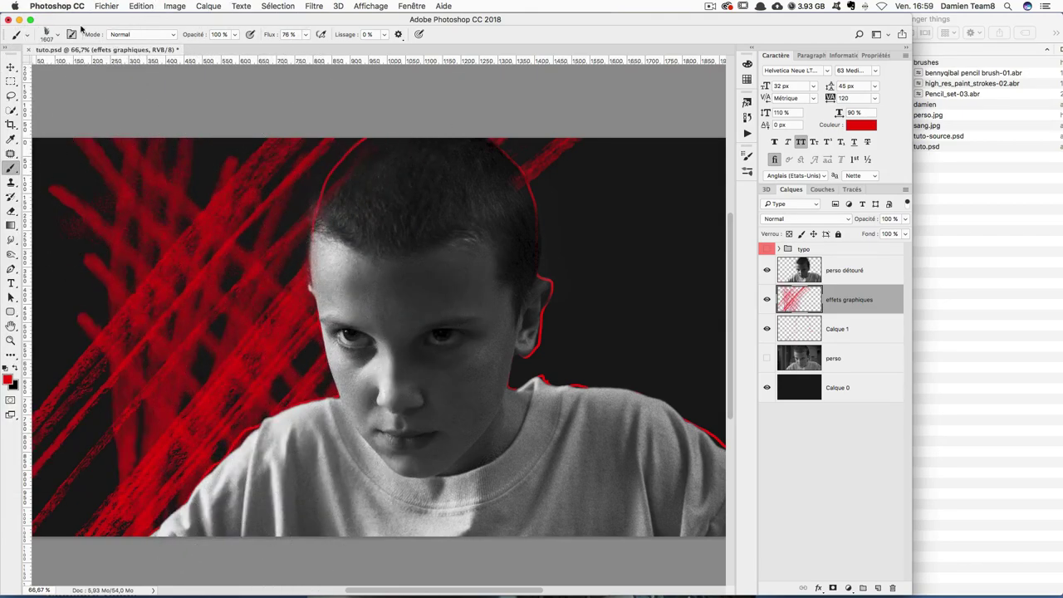
{"action": "left_click", "coordinate": [54, 37]}
{"action": "scroll", "coordinate": [106, 393], "scroll_direction": "down", "scroll_amount": 5}
{"action": "left_click", "coordinate": [91, 419]}
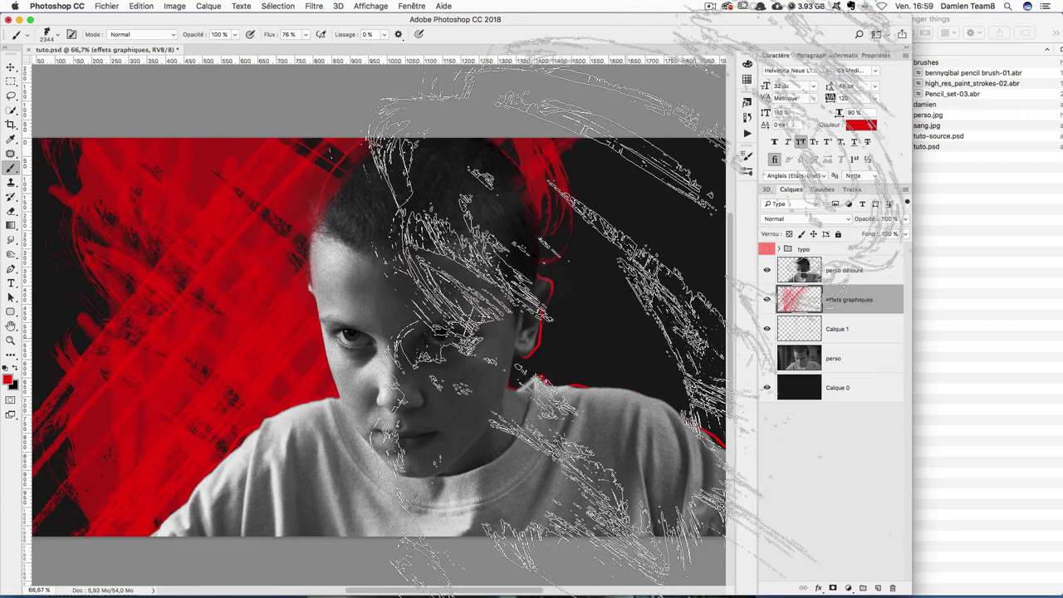
{"action": "left_click_drag", "start_coordinate": [714, 308], "coordinate": [315, 324]}
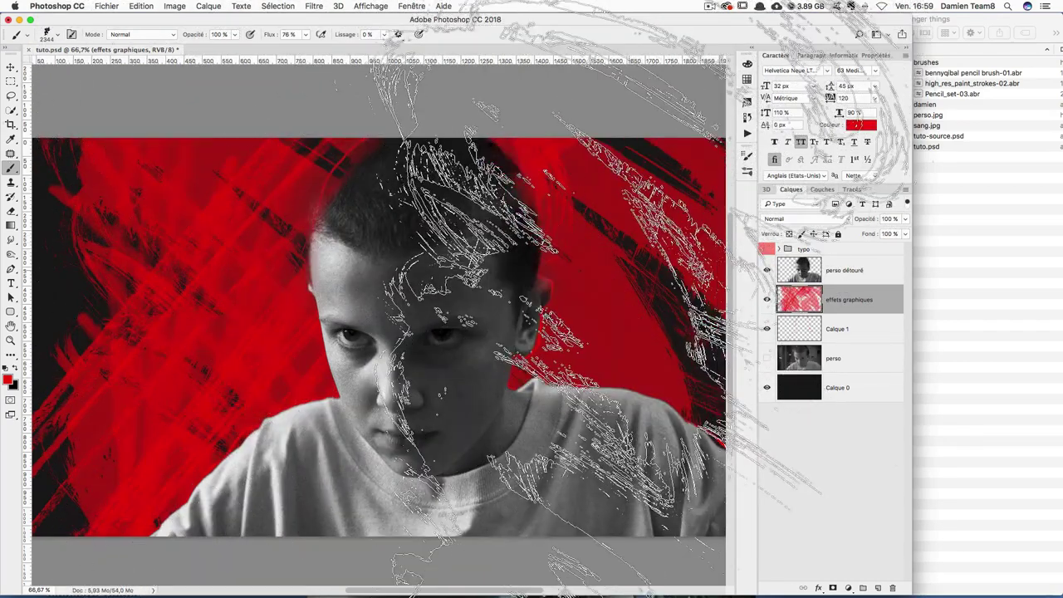
{"action": "key", "text": "ctrl+alt+z"}
{"action": "key", "text": "ctrl+alt+z"}
{"action": "key", "text": "ctrl+alt+z"}
{"action": "key", "text": "ctrl+alt+z"}
{"action": "key", "text": "ctrl+alt+z"}
{"action": "key", "text": "ctrl+alt+z"}
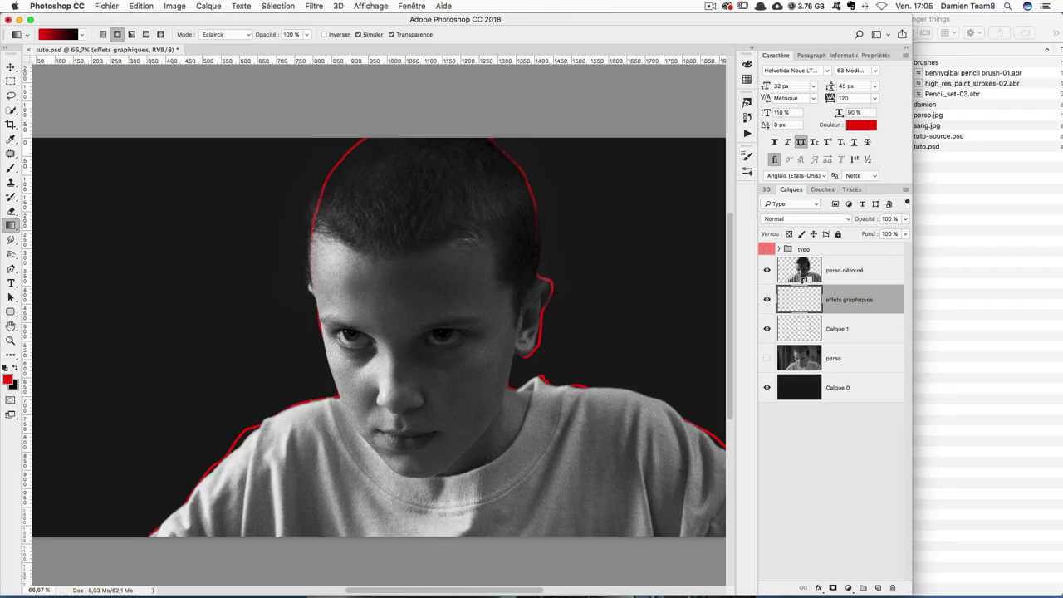
Clip perso détouré to the effets graphiques layer and reselect effets graphiques
{"action": "left_click", "coordinate": [802, 283], "text": "alt"}
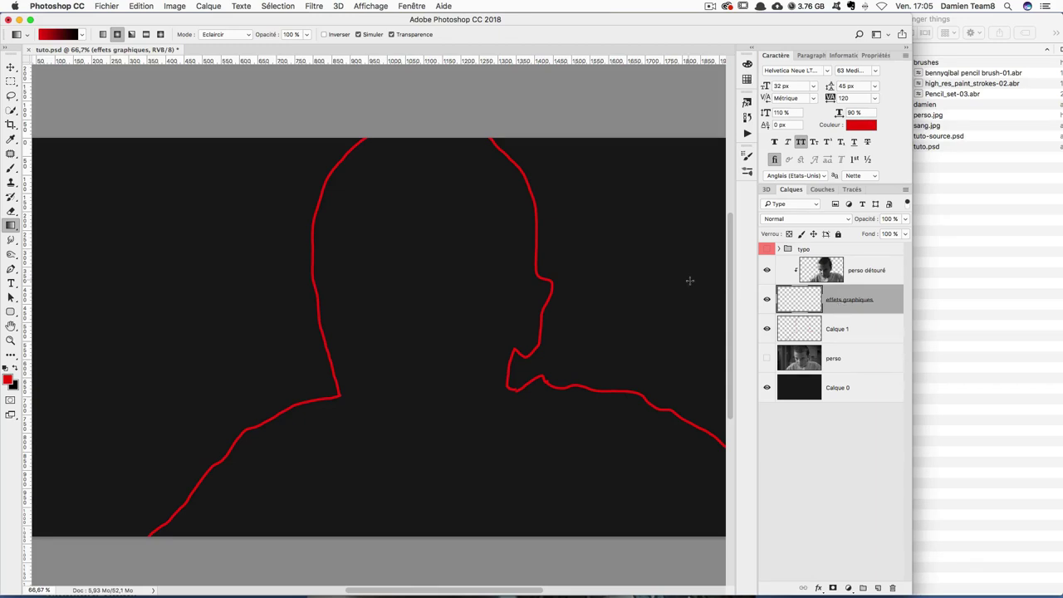
{"action": "left_click", "coordinate": [829, 276]}
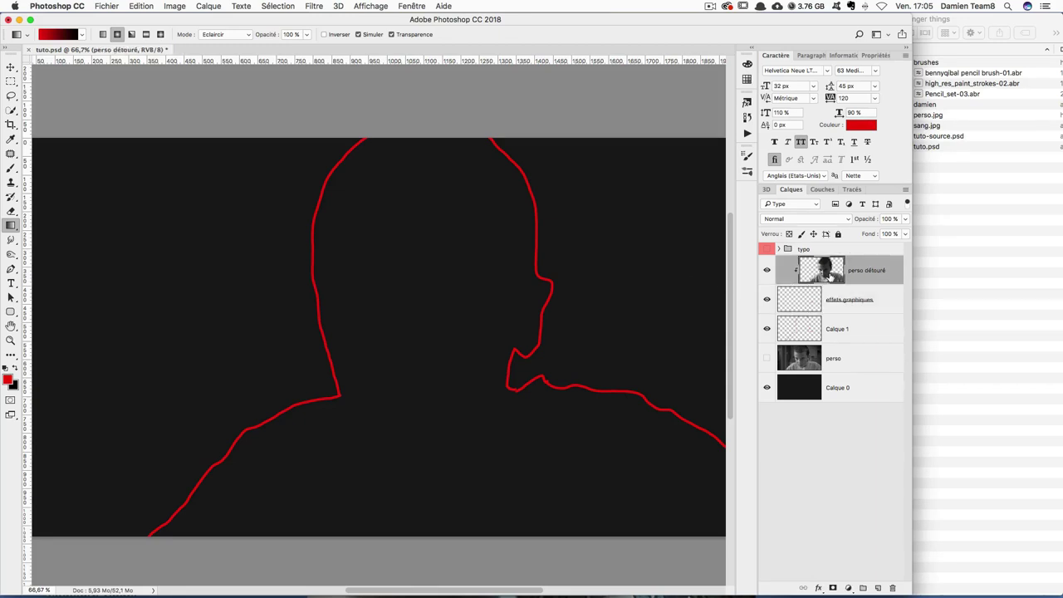
{"action": "left_click", "coordinate": [795, 305]}
Stamp Sampled Brush 113 at about 1968 px over face and shoulder, hiding Calque 1
{"action": "key", "text": "b"}
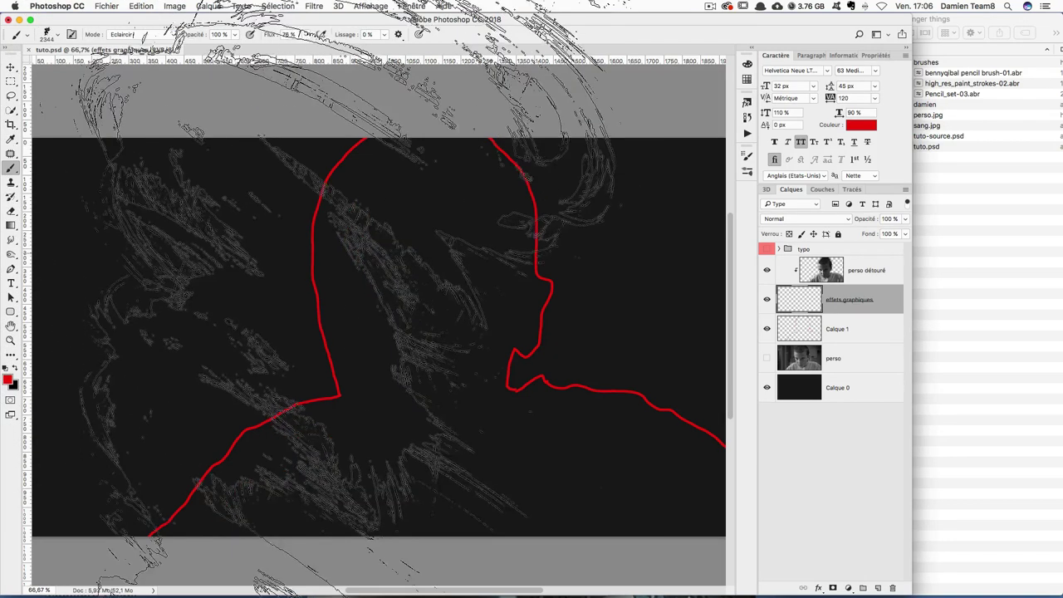
{"action": "left_click", "coordinate": [51, 35]}
{"action": "left_click", "coordinate": [75, 355]}
{"action": "mouse_move", "coordinate": [440, 326]}
{"action": "left_mouse_down"}
{"action": "mouse_move", "coordinate": [327, 322]}
{"action": "mouse_move", "coordinate": [323, 338]}
{"action": "left_mouse_up"}
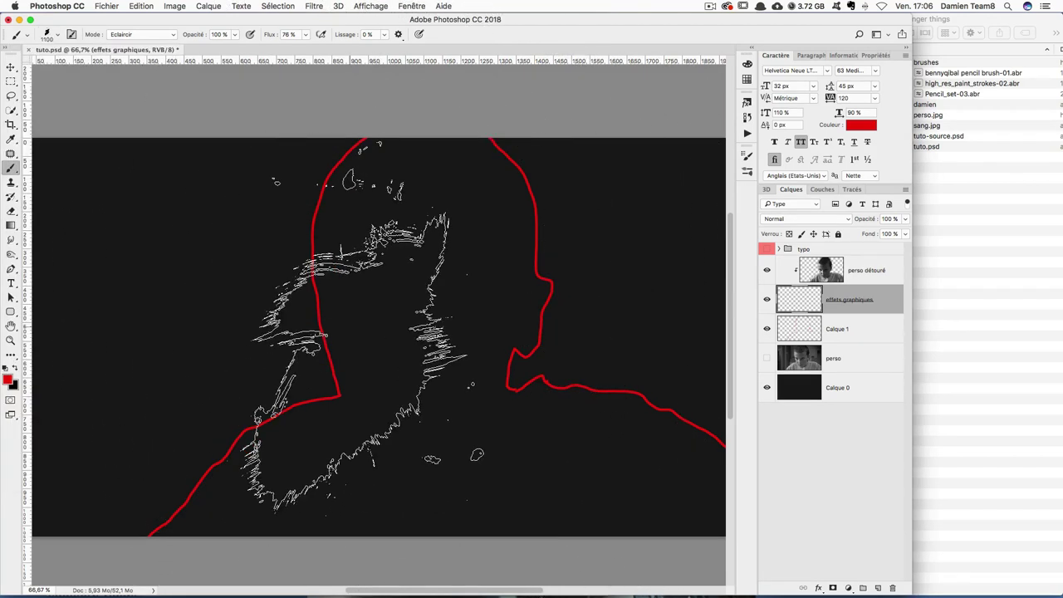
{"action": "left_click", "coordinate": [390, 255]}
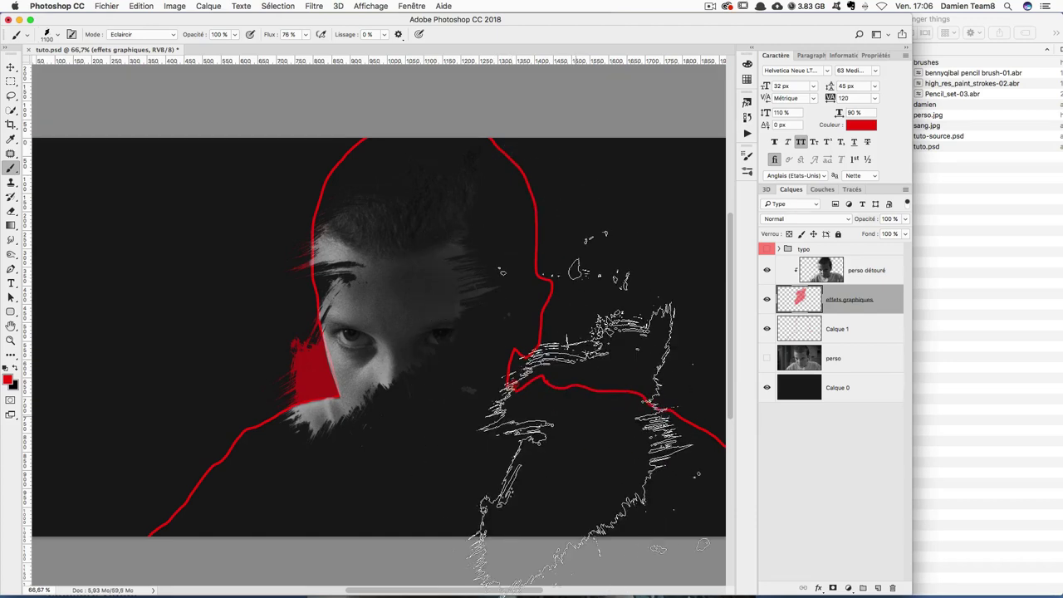
{"action": "left_click", "coordinate": [585, 436]}
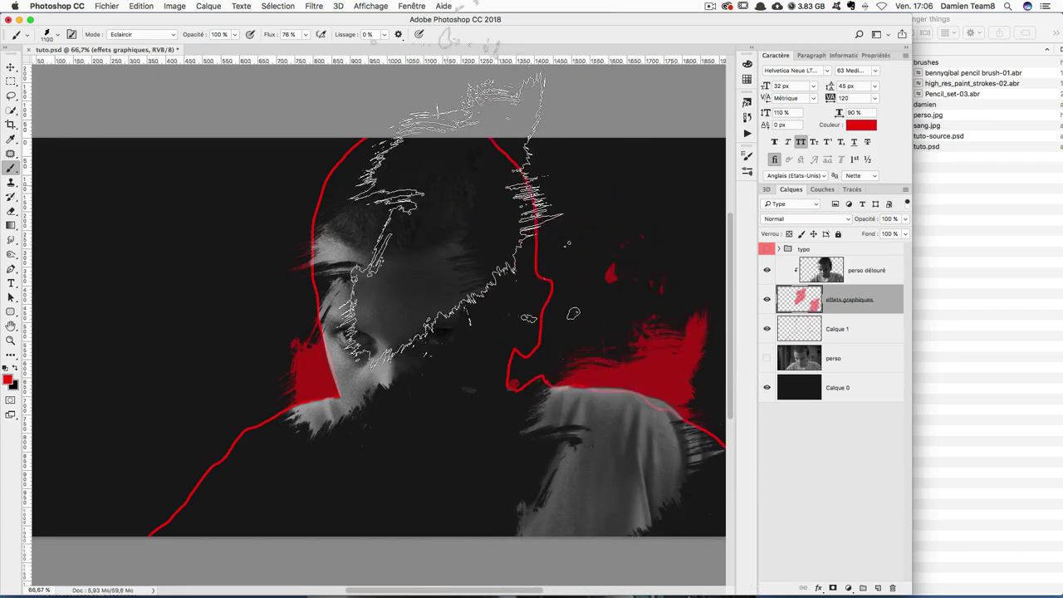
{"action": "left_click", "coordinate": [766, 329]}
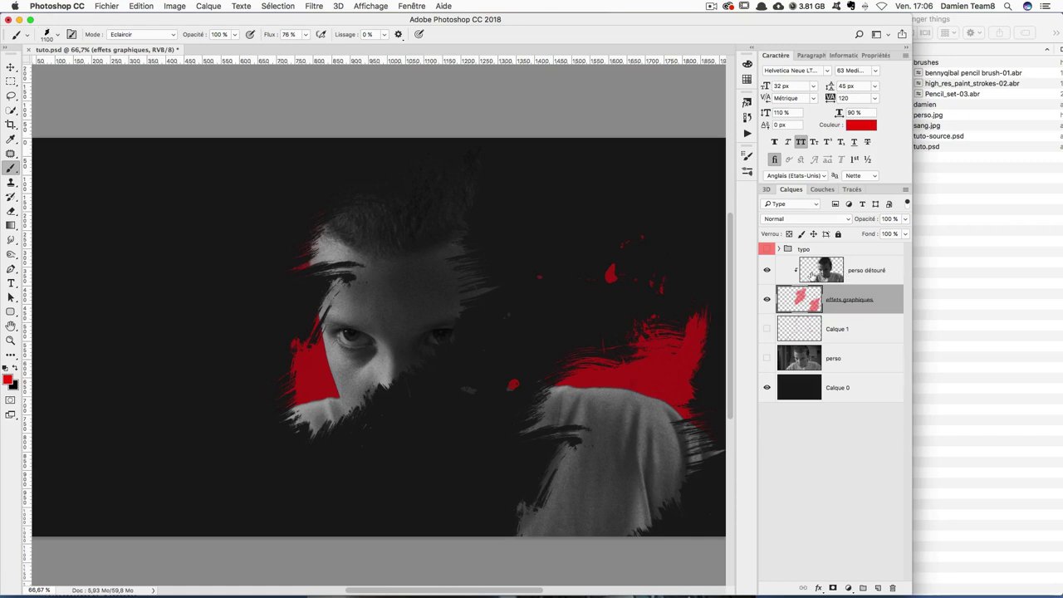
Choose the pencil 300px scater brush and show Calque 1 again
{"action": "left_click", "coordinate": [43, 36]}
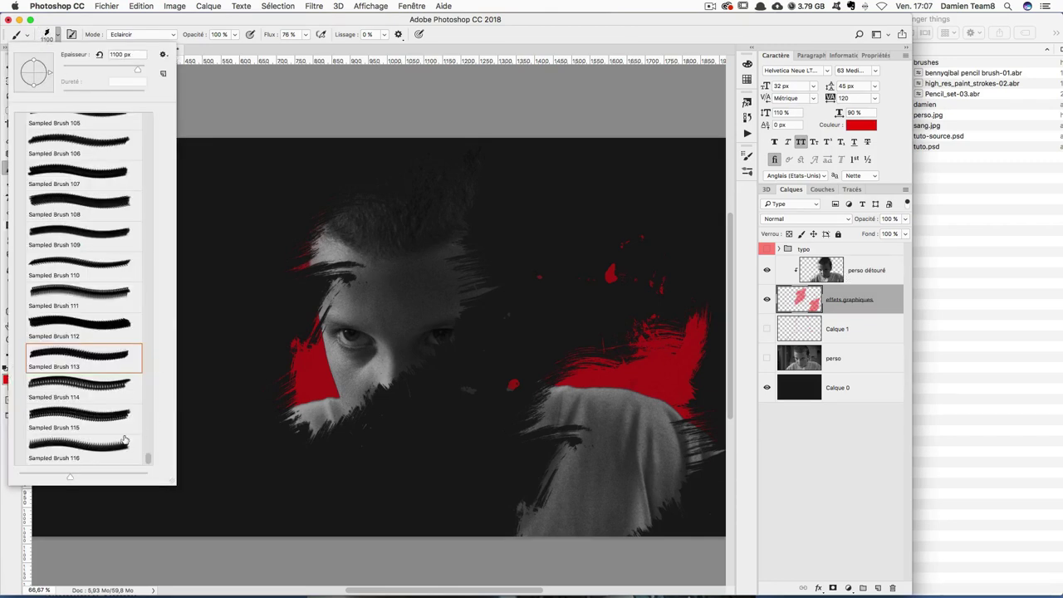
{"action": "left_click_drag", "start_coordinate": [147, 457], "coordinate": [151, 426]}
{"action": "scroll", "coordinate": [152, 426], "scroll_direction": "down", "scroll_amount": 3}
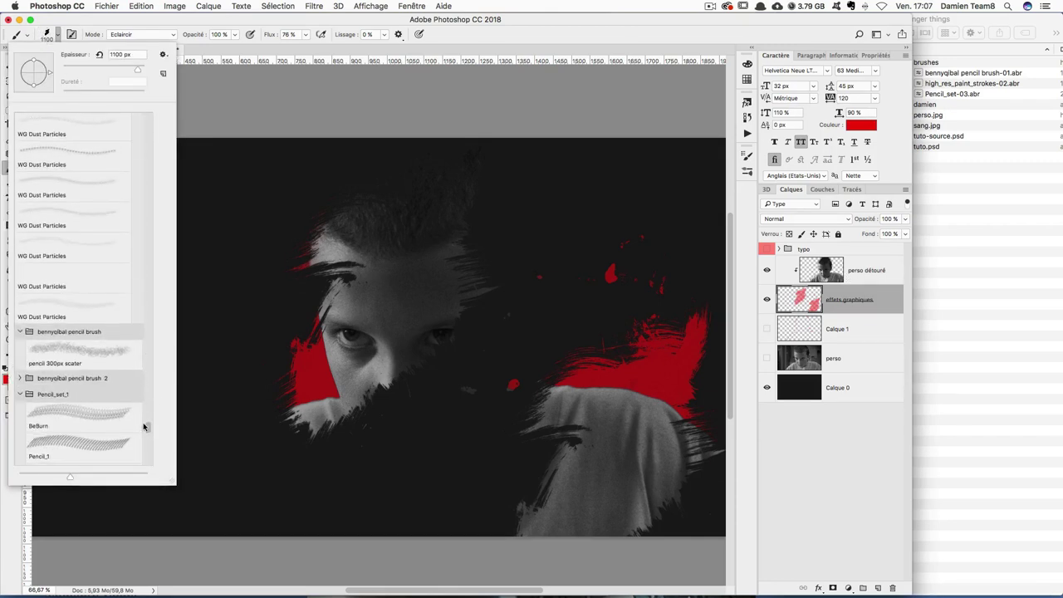
{"action": "left_click", "coordinate": [81, 364]}
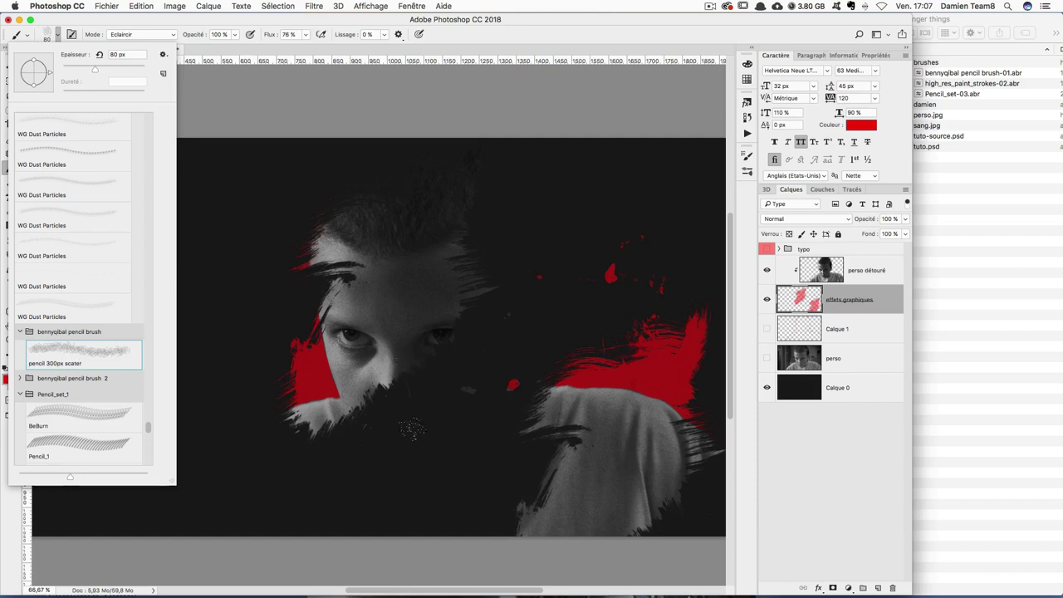
{"action": "left_click", "coordinate": [768, 330]}
Paint grainy strokes along the left shoulder and a red fringe around the head, hiding Calque 1
{"action": "mouse_move", "coordinate": [239, 459]}
{"action": "left_mouse_down"}
{"action": "mouse_move", "coordinate": [254, 440]}
{"action": "mouse_move", "coordinate": [269, 441]}
{"action": "mouse_move", "coordinate": [179, 521]}
{"action": "mouse_move", "coordinate": [204, 523]}
{"action": "mouse_move", "coordinate": [178, 523]}
{"action": "mouse_move", "coordinate": [237, 485]}
{"action": "left_mouse_up"}
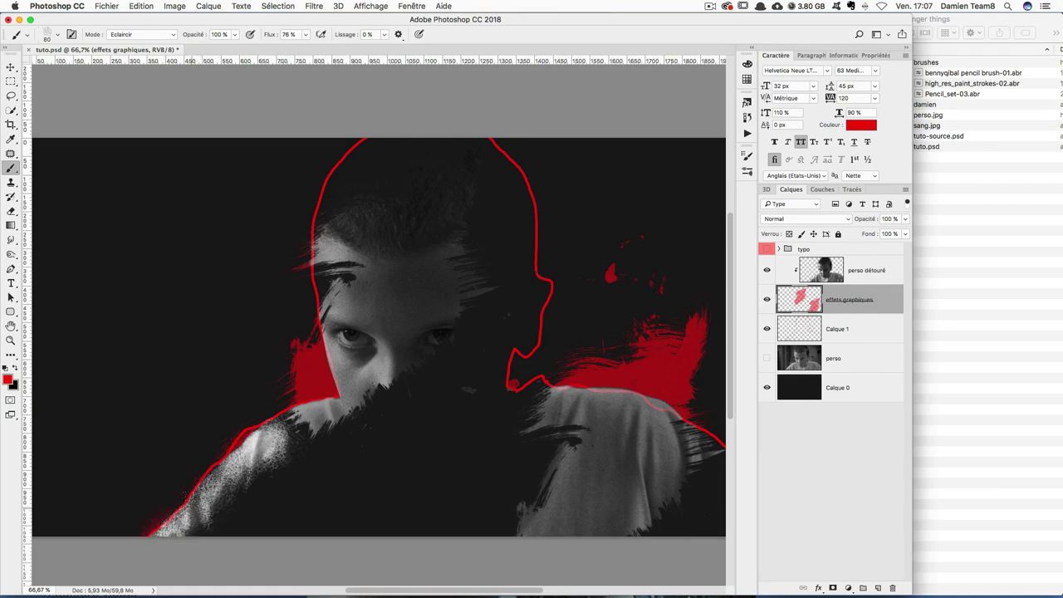
{"action": "mouse_move", "coordinate": [278, 425]}
{"action": "left_mouse_down"}
{"action": "mouse_move", "coordinate": [544, 390]}
{"action": "mouse_move", "coordinate": [535, 386]}
{"action": "mouse_move", "coordinate": [689, 433]}
{"action": "mouse_move", "coordinate": [716, 458]}
{"action": "left_mouse_up"}
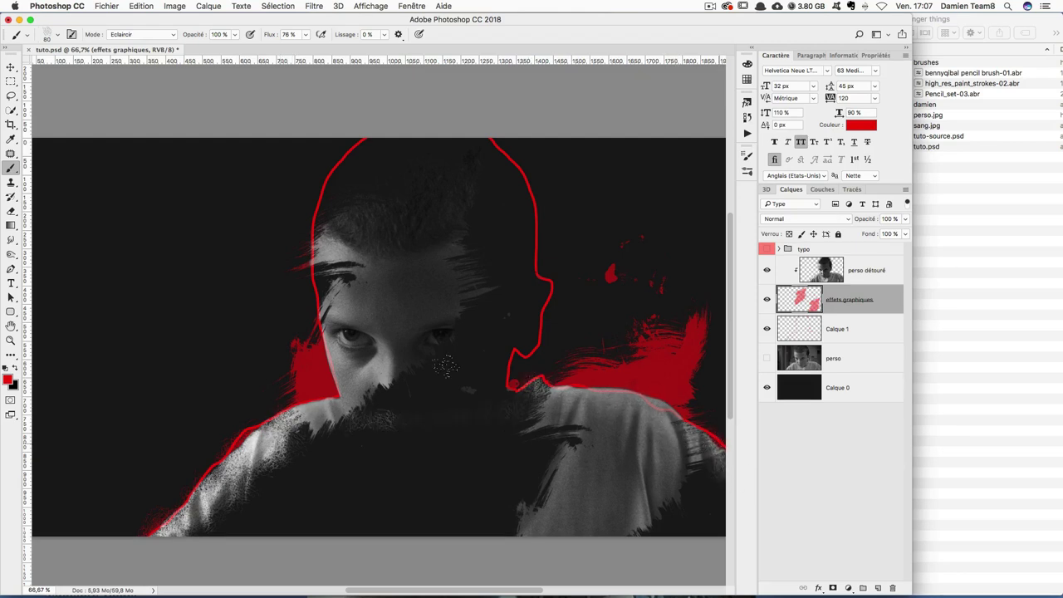
{"action": "mouse_move", "coordinate": [523, 365]}
{"action": "left_mouse_down"}
{"action": "mouse_move", "coordinate": [544, 286]}
{"action": "mouse_move", "coordinate": [529, 242]}
{"action": "left_mouse_up"}
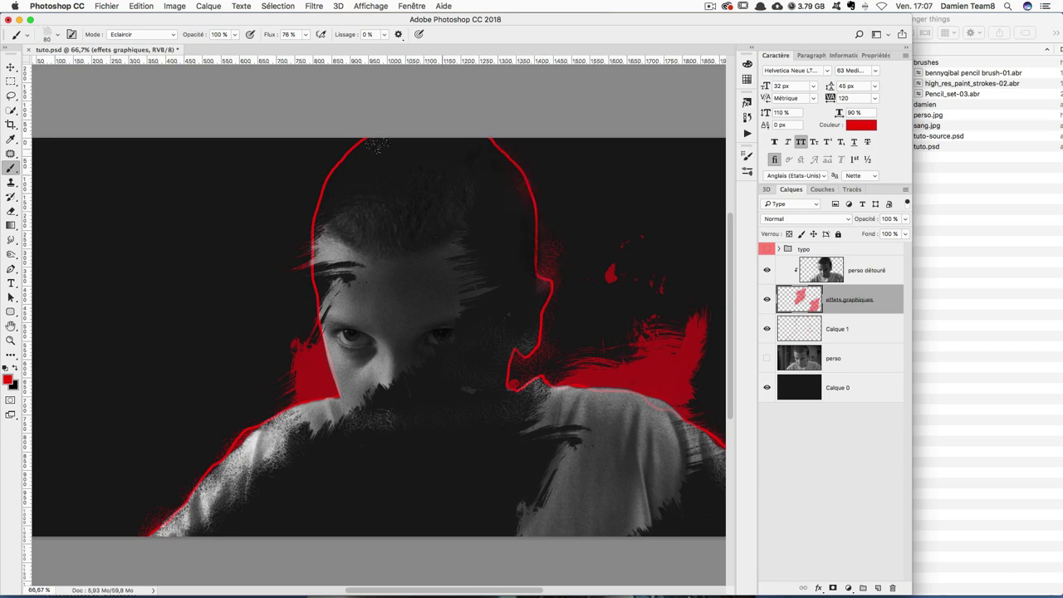
{"action": "left_click", "coordinate": [767, 329]}
{"action": "left_click", "coordinate": [765, 331]}
{"action": "left_click", "coordinate": [765, 331]}
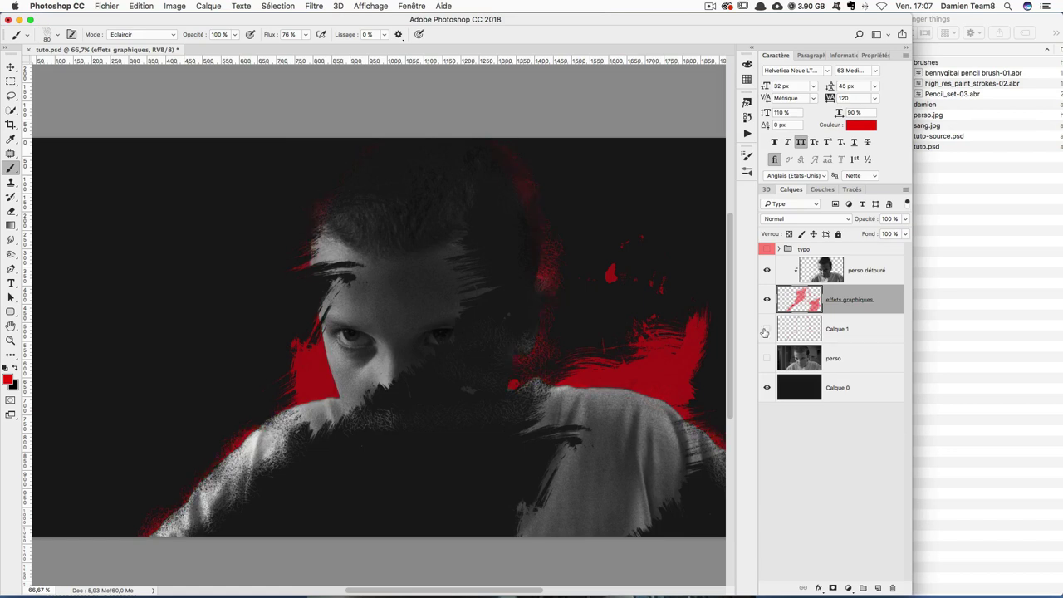
{"action": "left_click", "coordinate": [765, 358]}
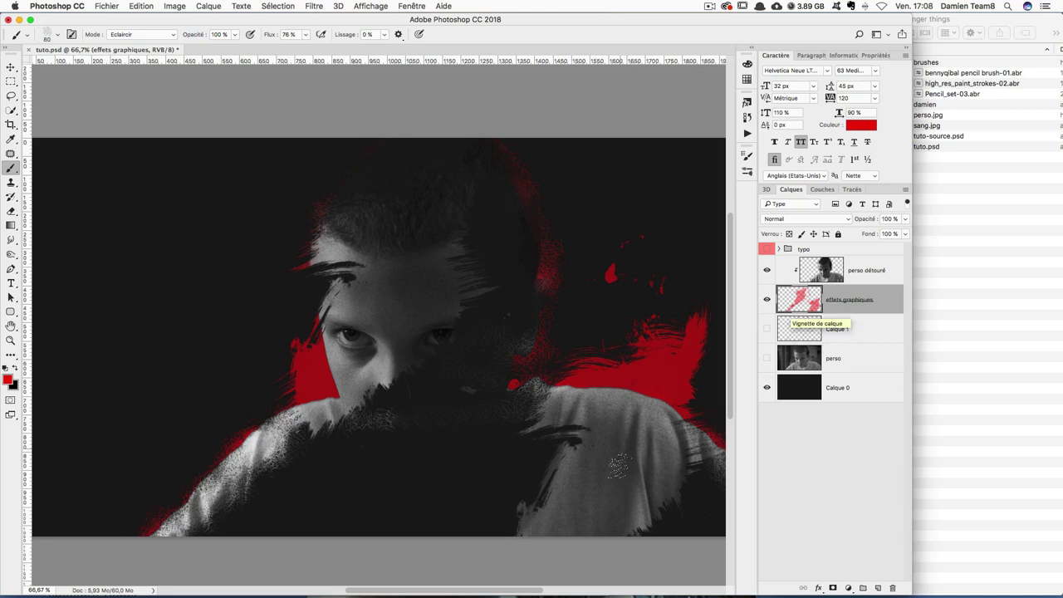
{"action": "key", "text": "ctrl+a"}
Clear the effets graphiques layer and choose the Pencil_1 brush
{"action": "key", "text": "Delete"}
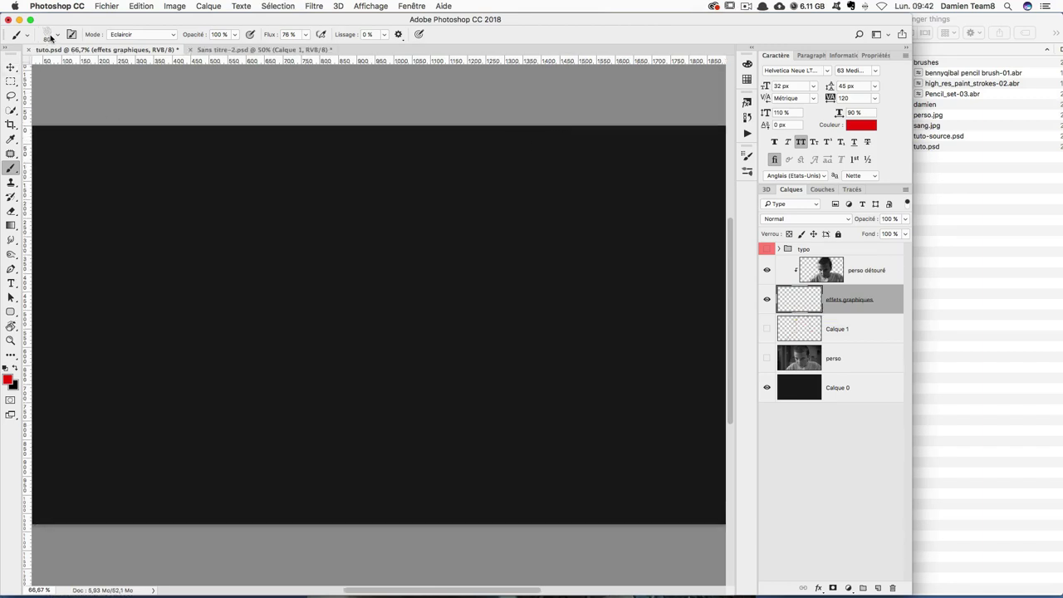
{"action": "left_click", "coordinate": [50, 38]}
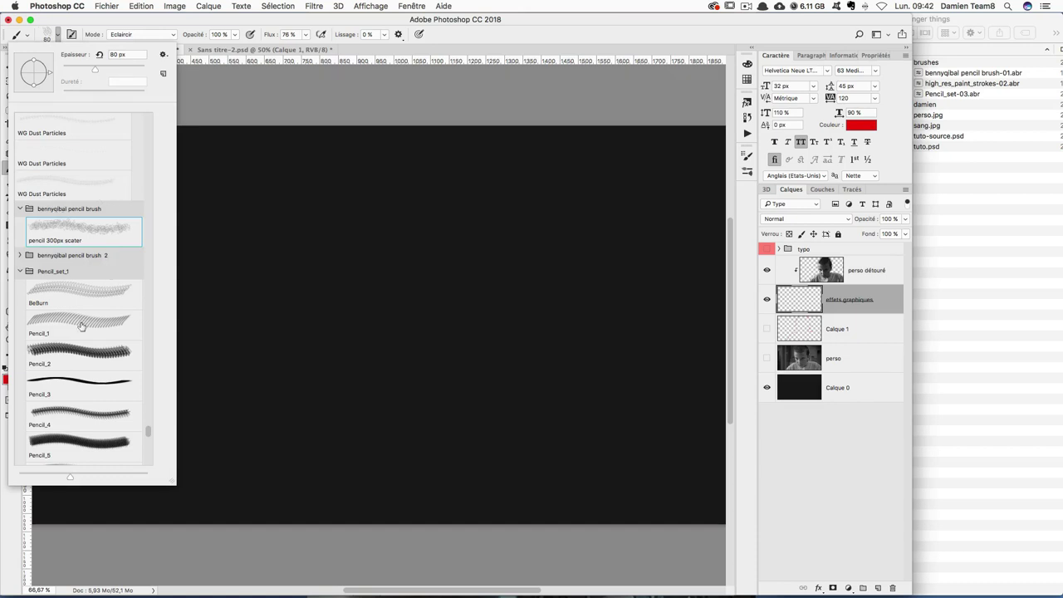
{"action": "left_click", "coordinate": [19, 256]}
{"action": "left_click", "coordinate": [78, 352]}
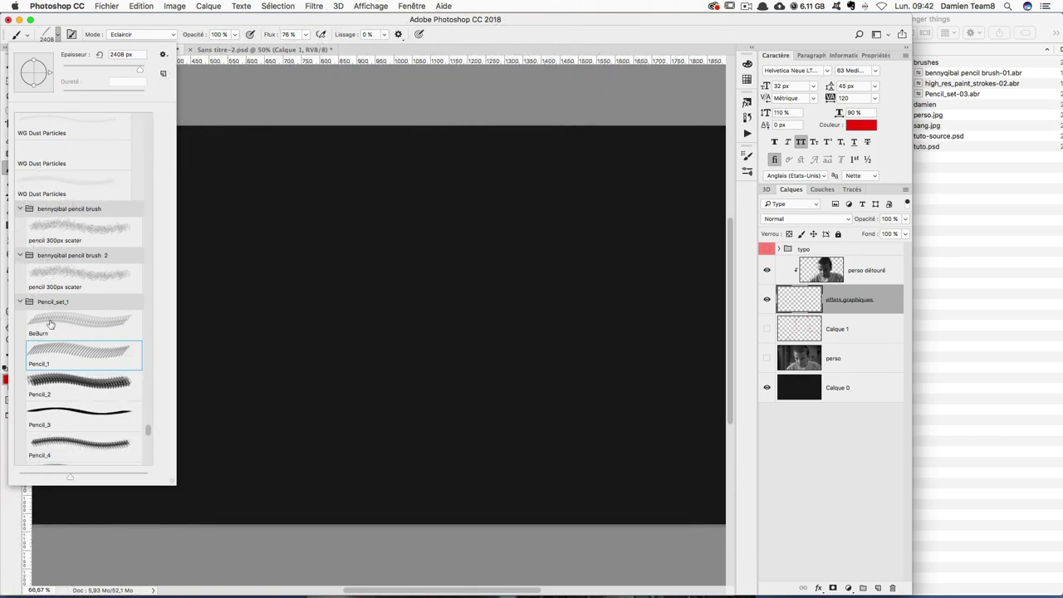
Paint a diagonal pencil stroke at about 698 px and tilt the brush tip to -75°
{"action": "key", "text": "Escape"}
{"action": "left_click_drag", "start_coordinate": [206, 312], "coordinate": [150, 320]}
{"action": "left_click_drag", "start_coordinate": [354, 315], "coordinate": [308, 313]}
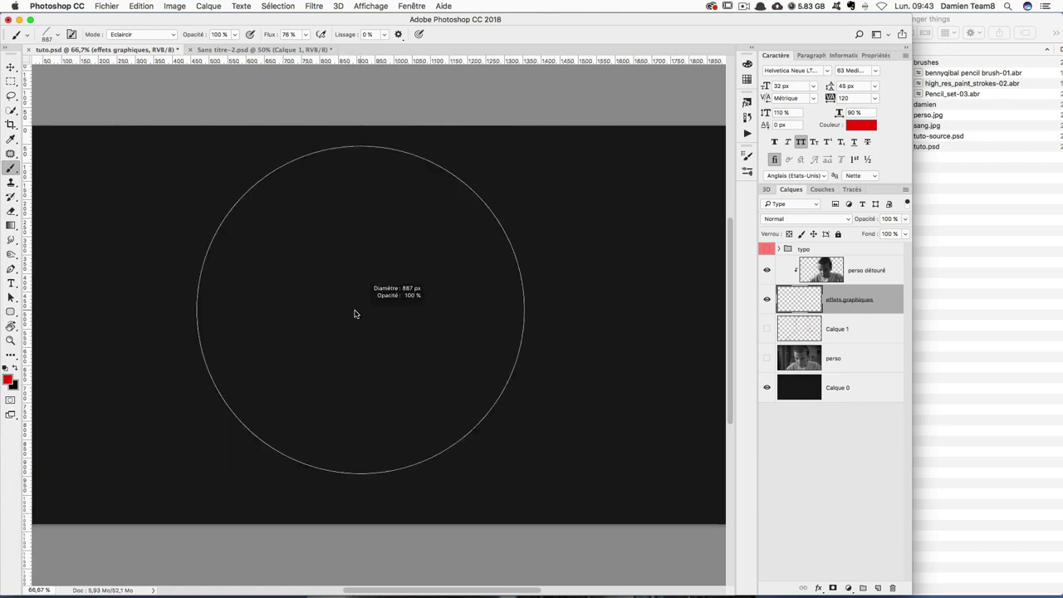
{"action": "left_click_drag", "start_coordinate": [391, 324], "coordinate": [428, 324]}
{"action": "left_click", "coordinate": [326, 315]}
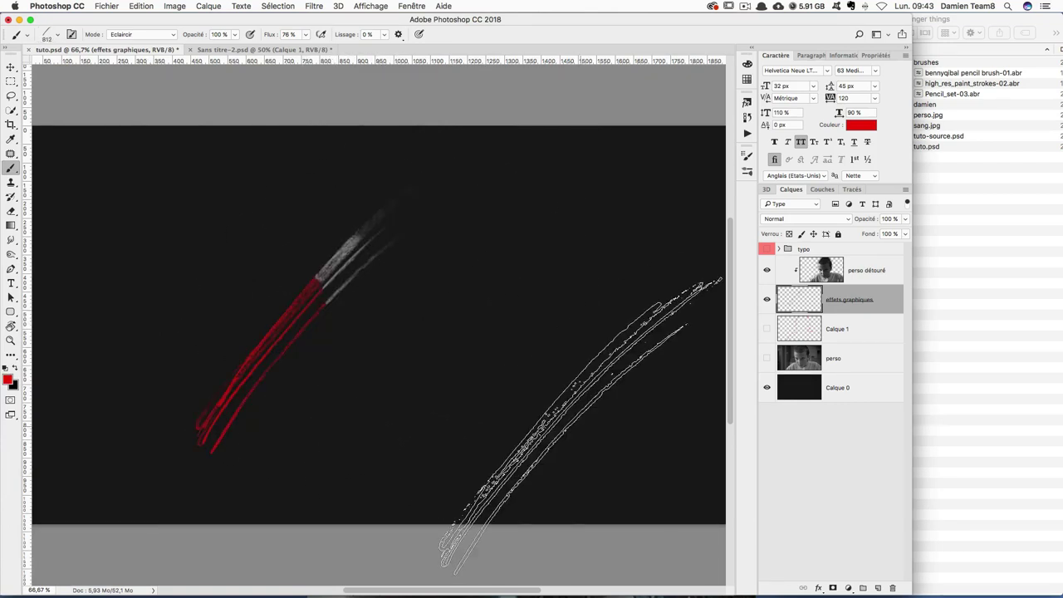
{"action": "left_click", "coordinate": [71, 34]}
{"action": "left_click_drag", "start_coordinate": [703, 288], "coordinate": [690, 306]}
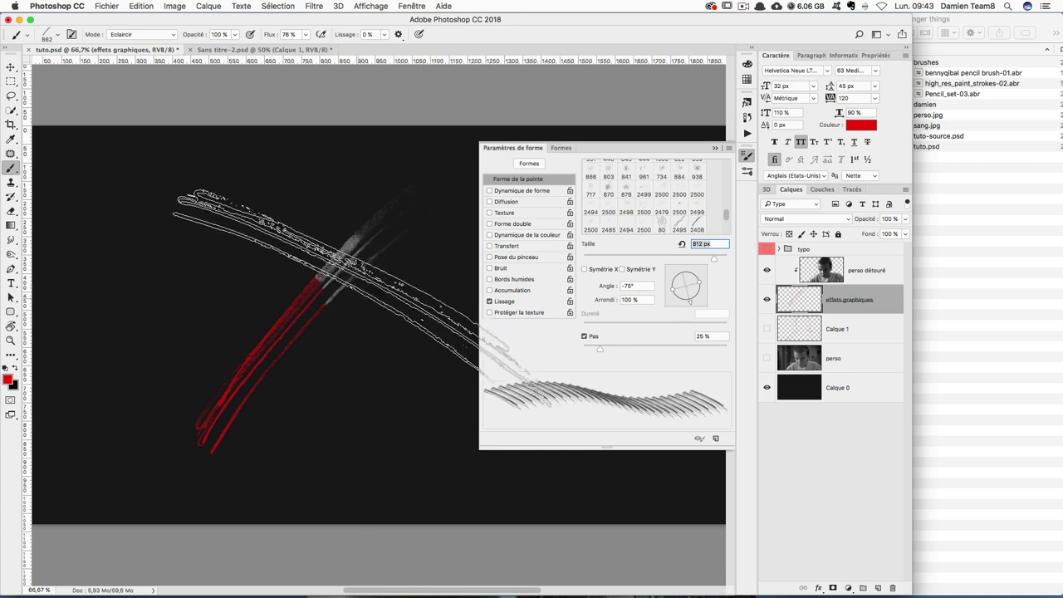
Paint a crossing stroke to form an X, with the brush at 401 px and 149°
{"action": "left_click", "coordinate": [328, 383]}
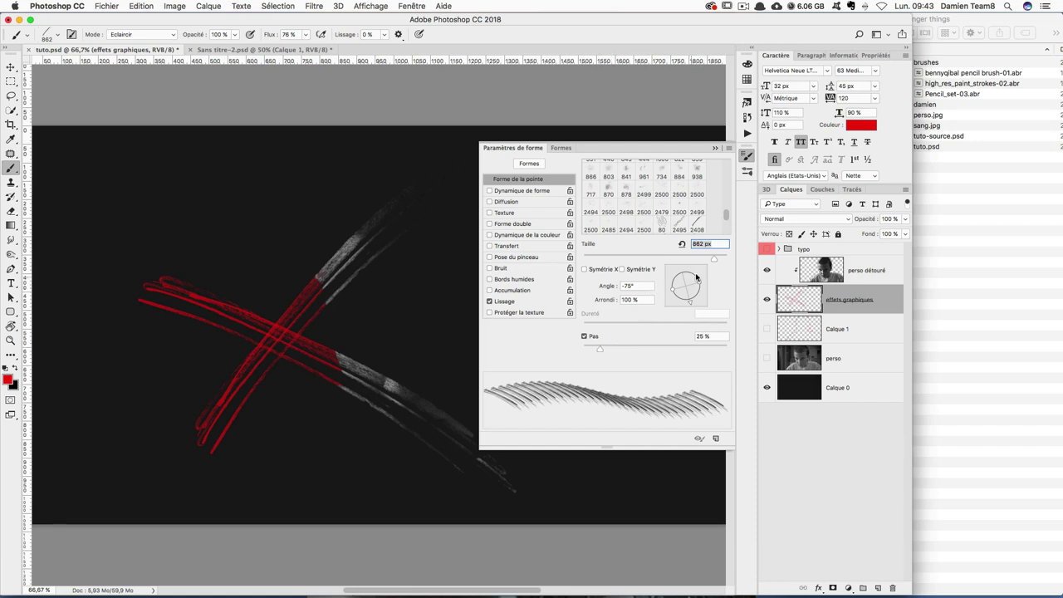
{"action": "left_click_drag", "start_coordinate": [714, 259], "coordinate": [673, 279]}
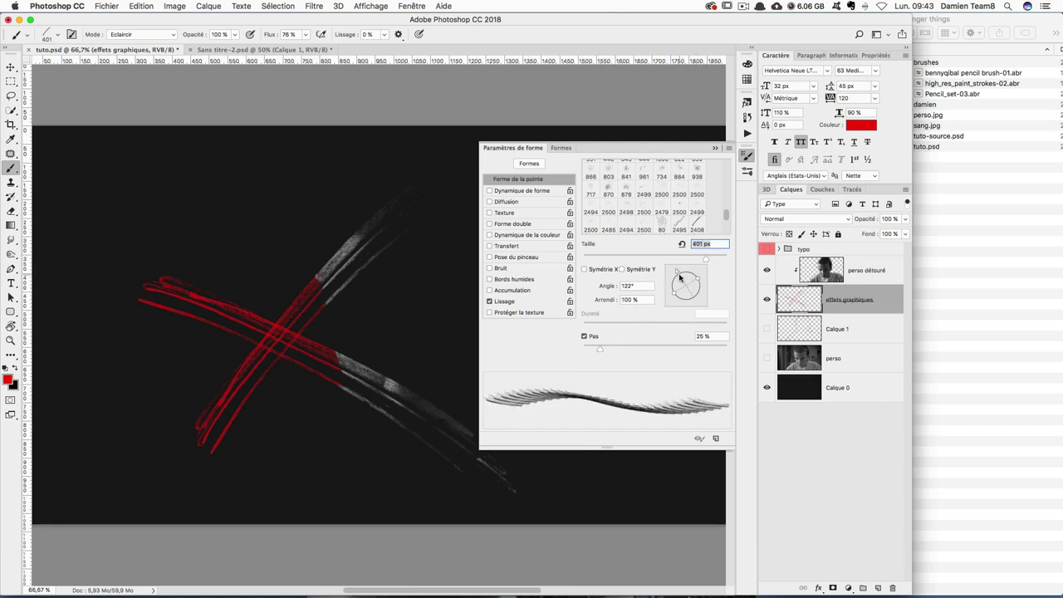
{"action": "key", "text": "bracketleft"}
{"action": "key", "text": "bracketleft"}
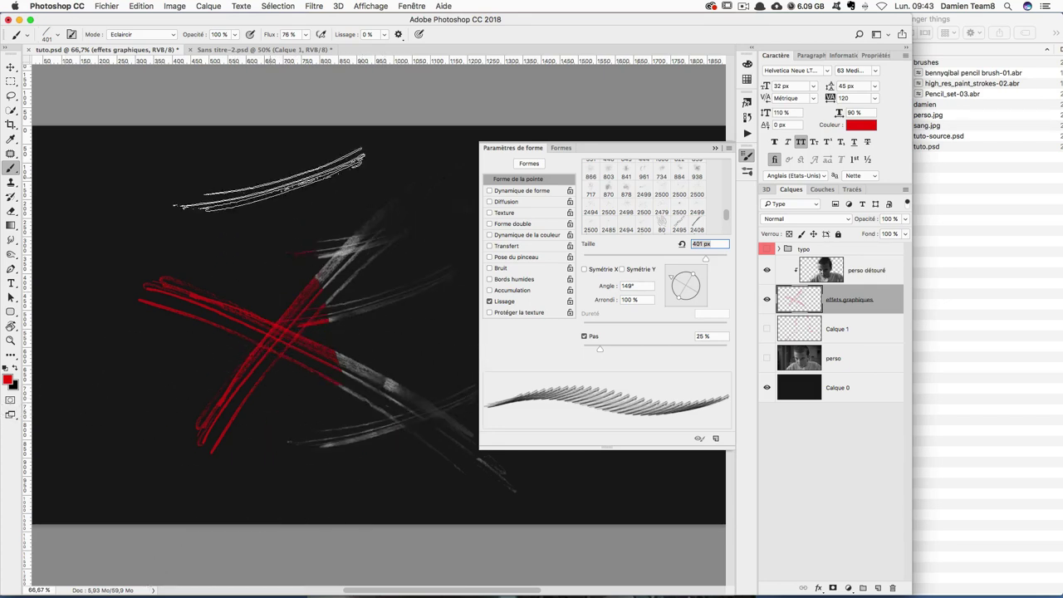
Scroll the Brush Preset picker down to the Sampled Brushes
{"action": "left_click", "coordinate": [45, 37]}
{"action": "scroll", "coordinate": [73, 372], "scroll_direction": "down", "scroll_amount": 1}
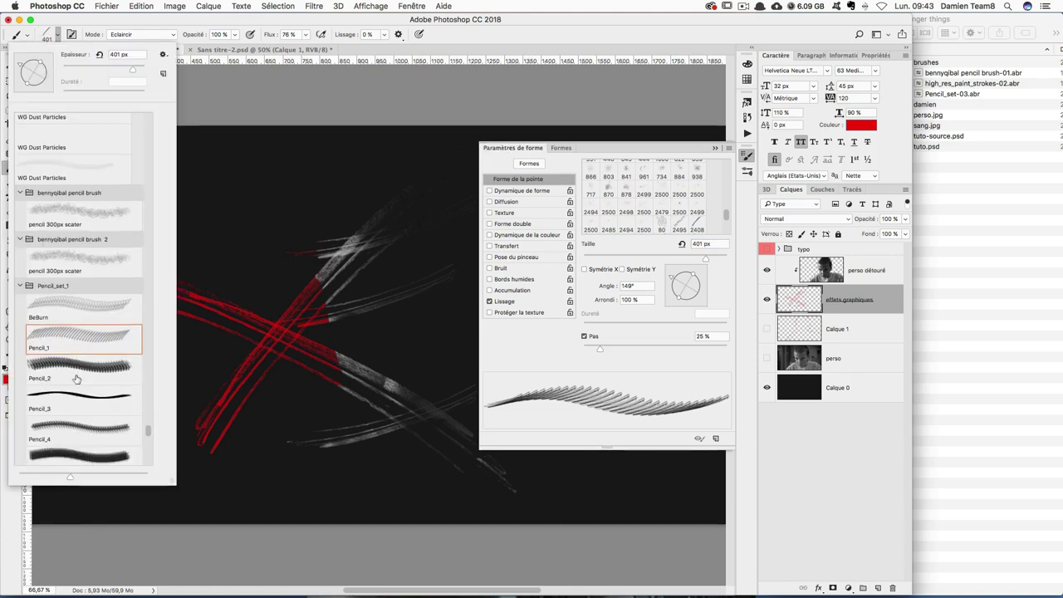
{"action": "scroll", "coordinate": [77, 376], "scroll_direction": "down", "scroll_amount": 4}
{"action": "scroll", "coordinate": [80, 258], "scroll_direction": "down", "scroll_amount": 4}
{"action": "scroll", "coordinate": [80, 259], "scroll_direction": "down", "scroll_amount": 2}
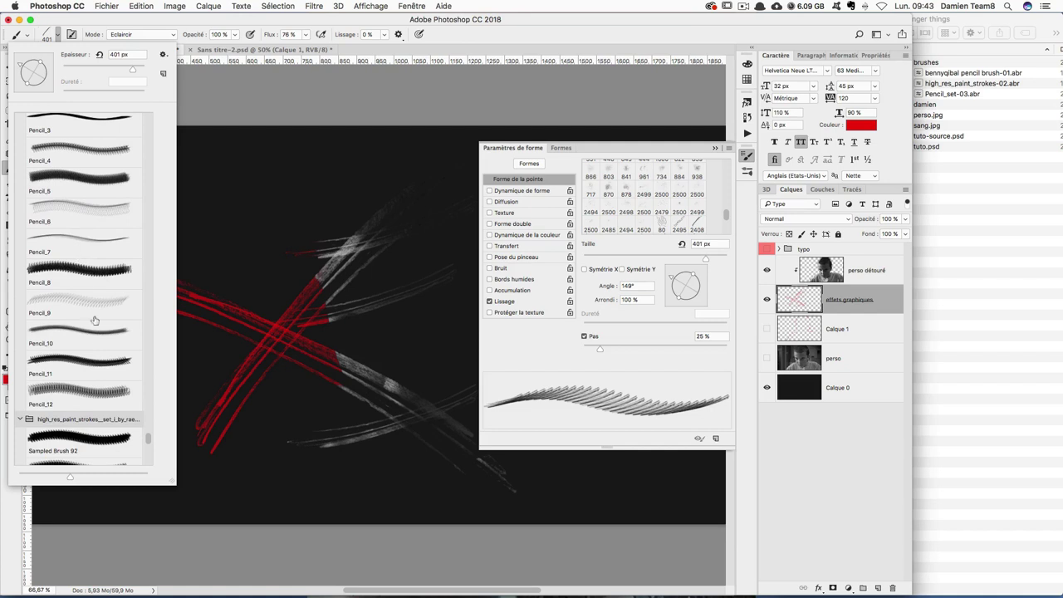
{"action": "scroll", "coordinate": [95, 348], "scroll_direction": "down", "scroll_amount": 3}
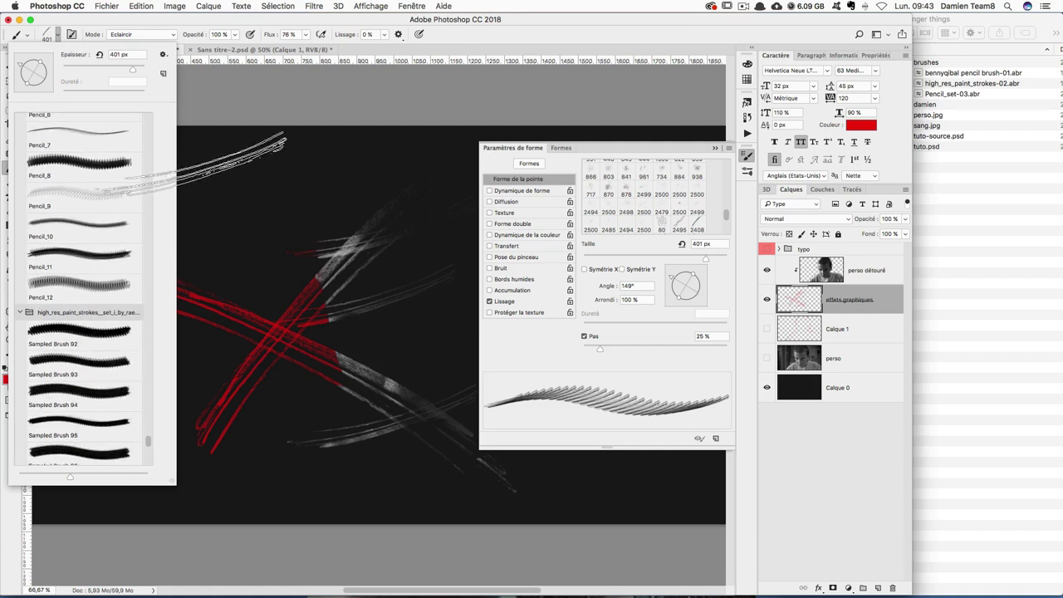
{"action": "scroll", "coordinate": [92, 340], "scroll_direction": "down", "scroll_amount": 1}
Choose Sampled Brush 92 at about 761 px and lighten the face with broad strokes
{"action": "left_click", "coordinate": [98, 344]}
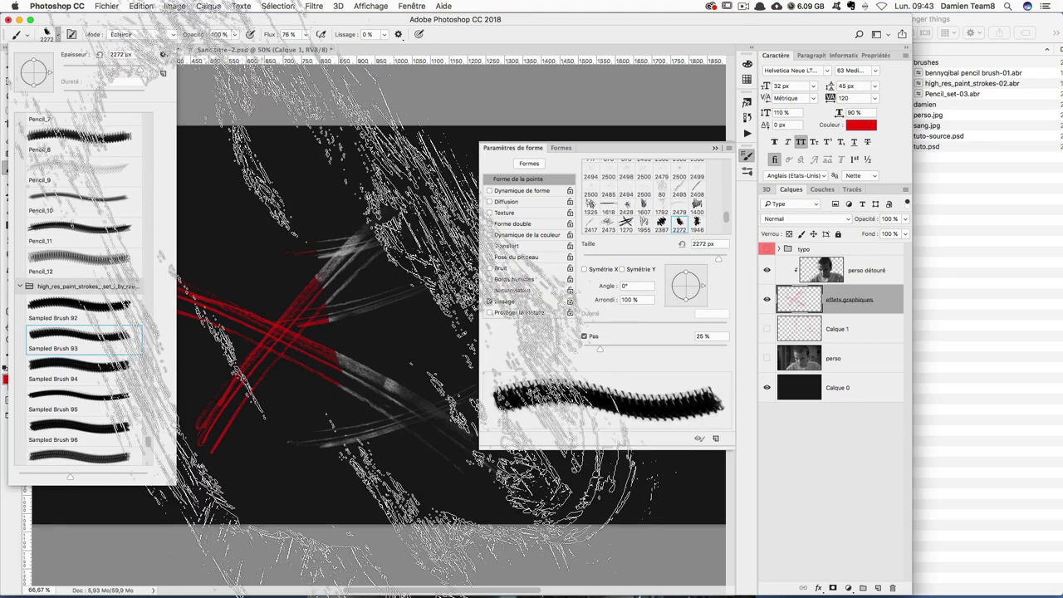
{"action": "left_click", "coordinate": [105, 306]}
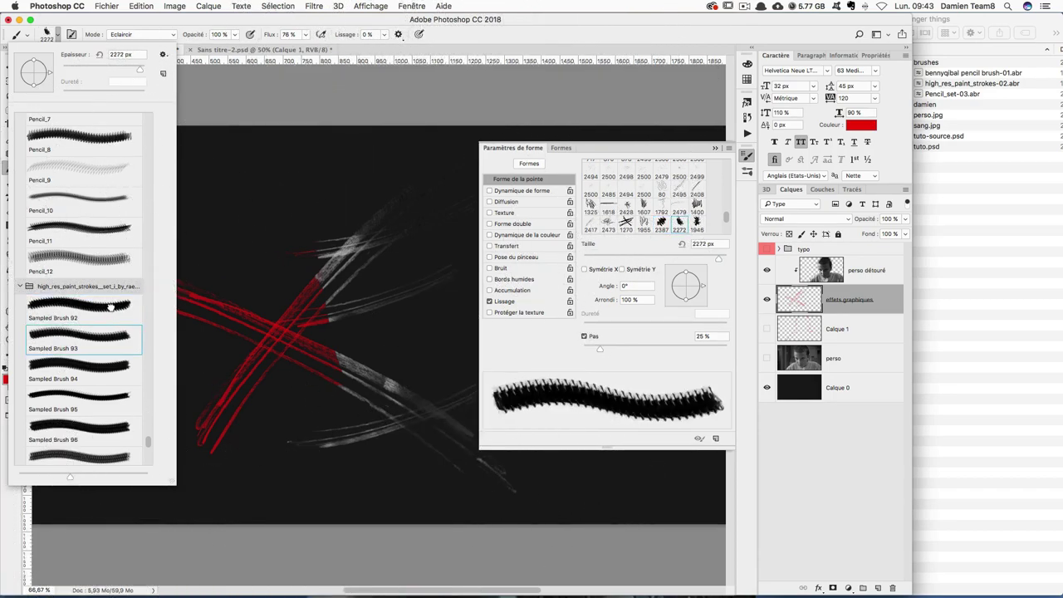
{"action": "key", "text": "Return"}
{"action": "left_click_drag", "start_coordinate": [340, 283], "coordinate": [365, 285]}
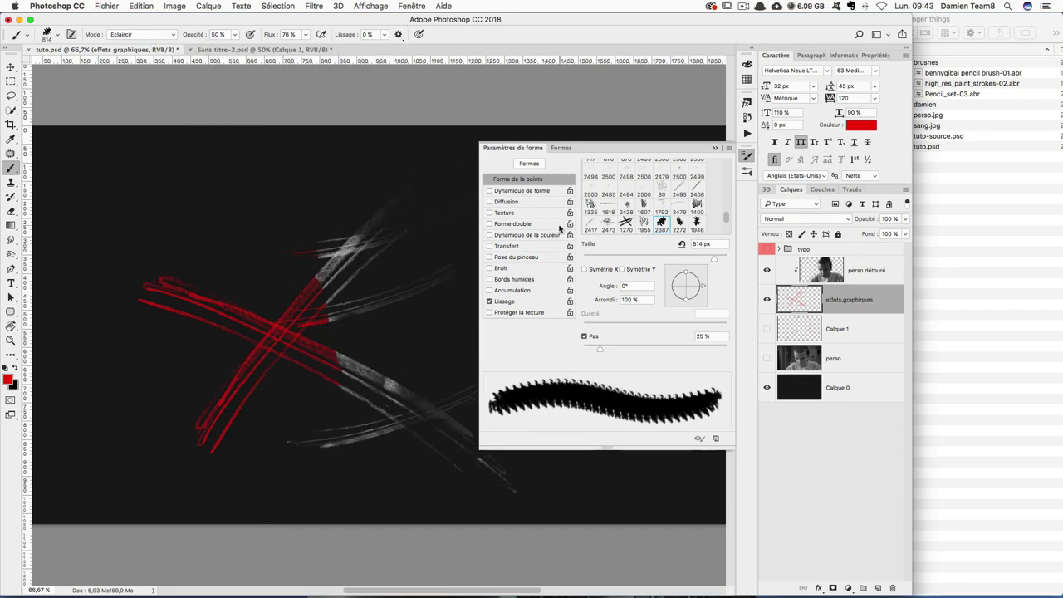
{"action": "left_click_drag", "start_coordinate": [357, 274], "coordinate": [340, 299]}
{"action": "left_click_drag", "start_coordinate": [469, 528], "coordinate": [383, 373]}
{"action": "key", "text": "ctrl+z"}
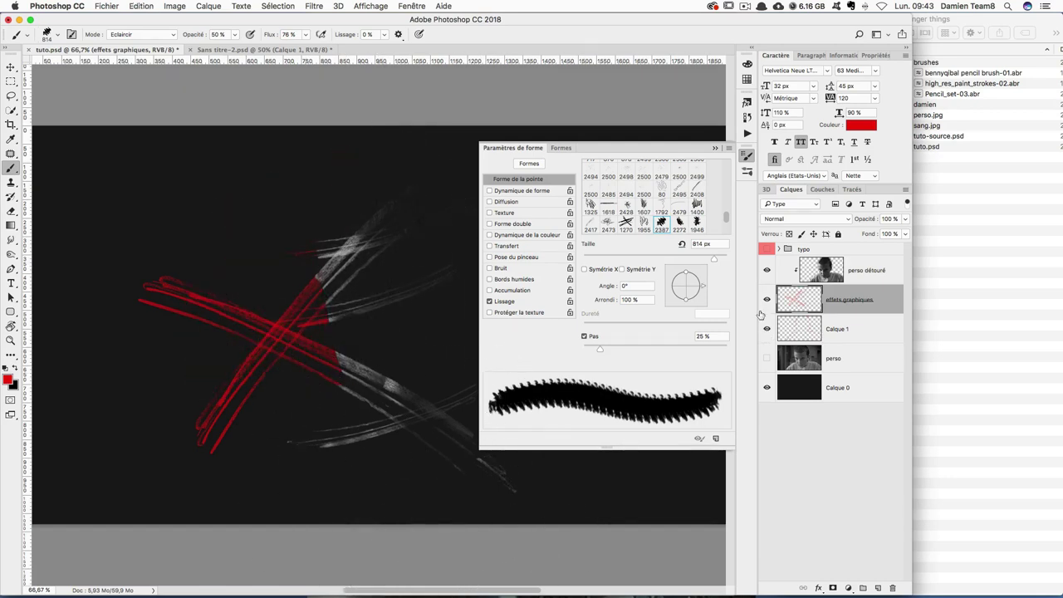
{"action": "left_click", "coordinate": [715, 147]}
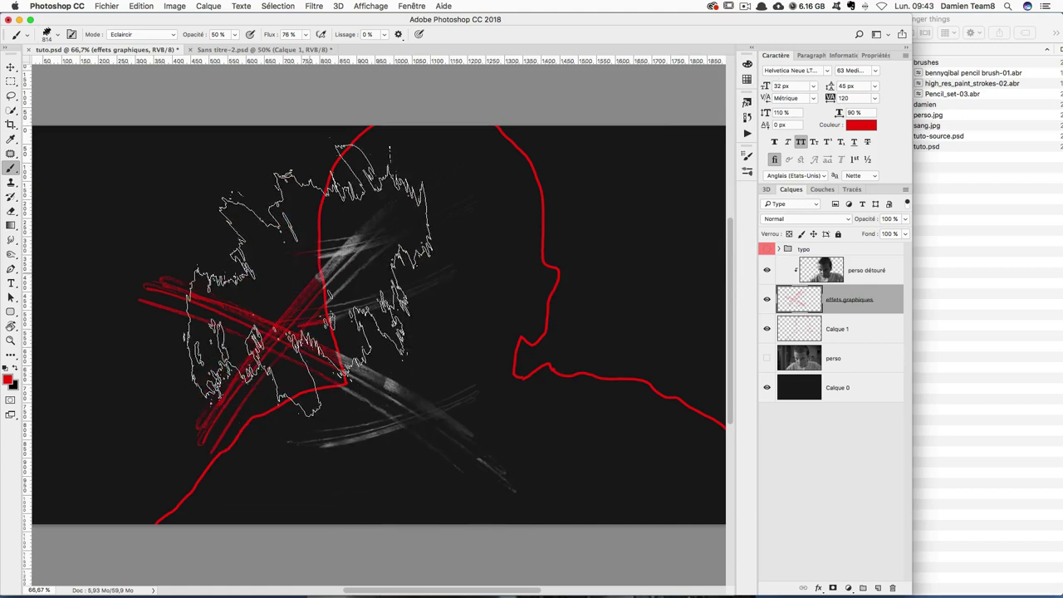
{"action": "left_click_drag", "start_coordinate": [307, 278], "coordinate": [467, 332]}
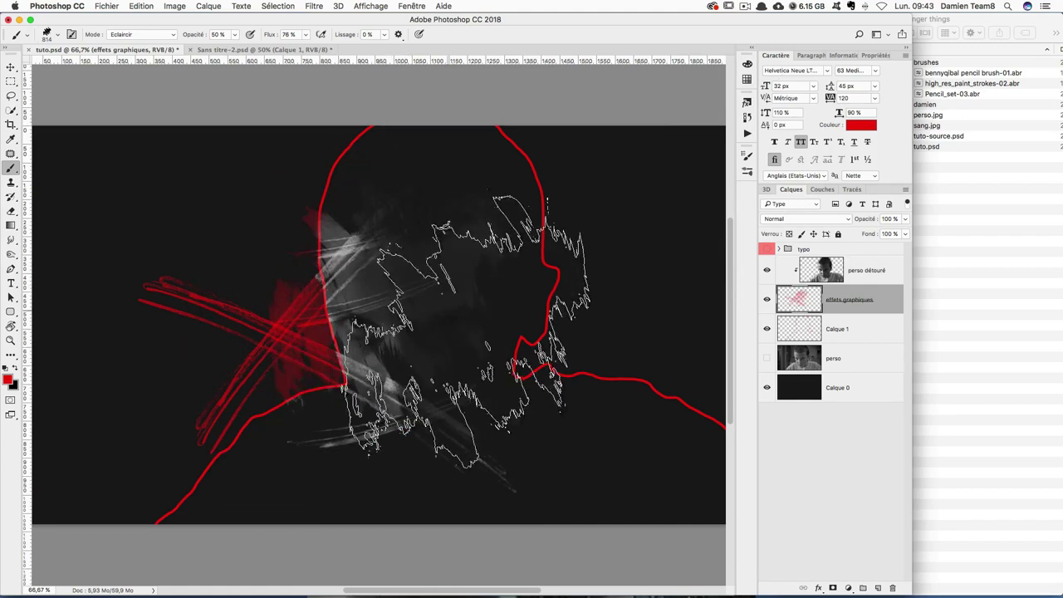
Resize the brush to about 844 px and add red splatter around the head
{"action": "left_click", "coordinate": [57, 35]}
{"action": "scroll", "coordinate": [83, 382], "scroll_direction": "down", "scroll_amount": 5}
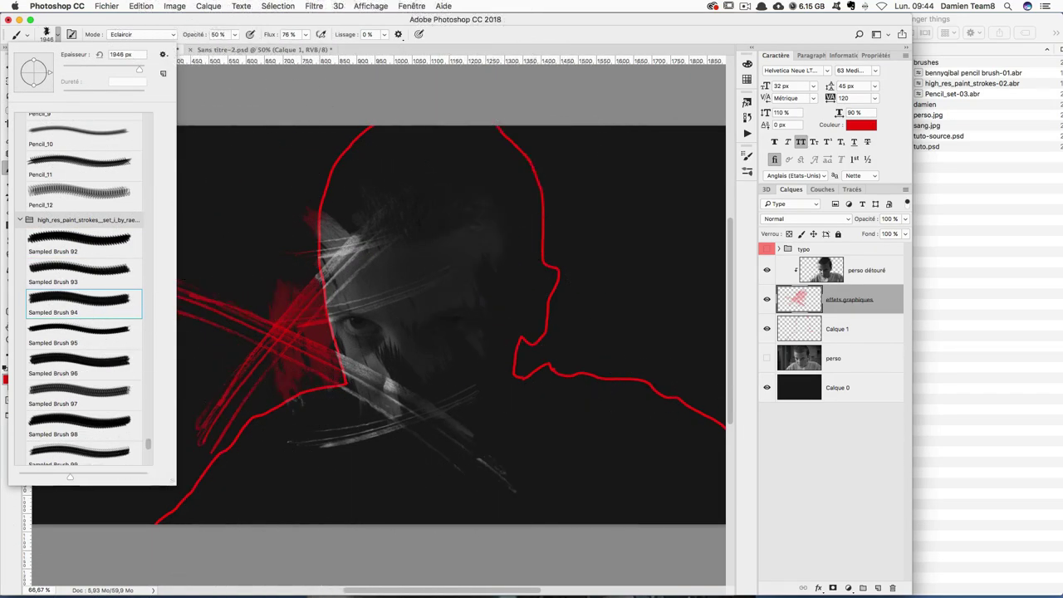
{"action": "key", "text": "Return"}
{"action": "left_click_drag", "start_coordinate": [487, 273], "coordinate": [431, 273]}
{"action": "left_click_drag", "start_coordinate": [502, 332], "coordinate": [467, 339]}
{"action": "left_click_drag", "start_coordinate": [564, 308], "coordinate": [539, 174]}
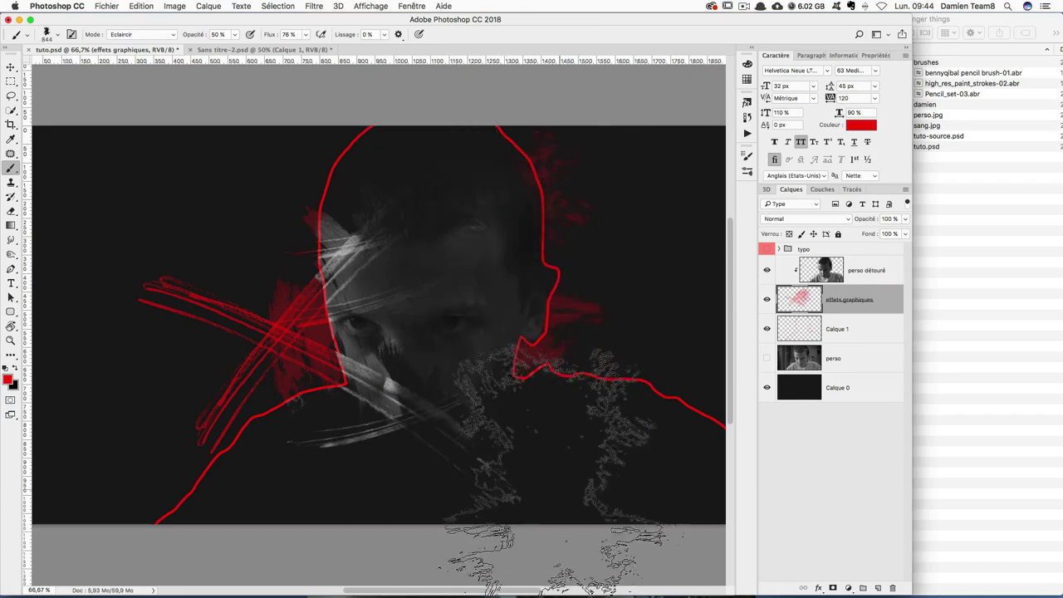
{"action": "left_click_drag", "start_coordinate": [531, 399], "coordinate": [469, 282]}
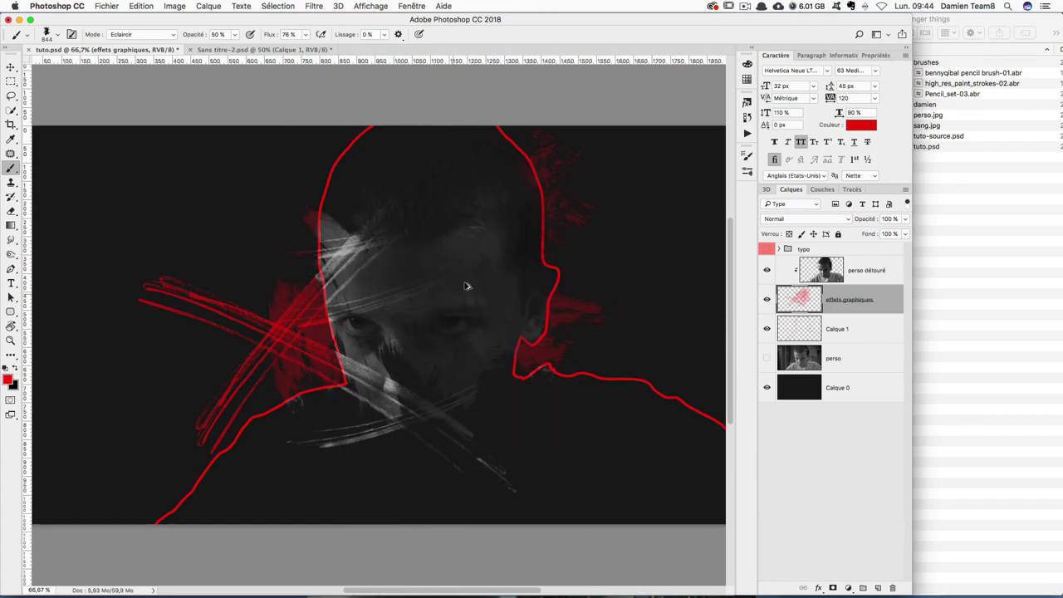
Lighten the face and chest at about 1146 px, then undo and redo the strokes
{"action": "left_click", "coordinate": [55, 36]}
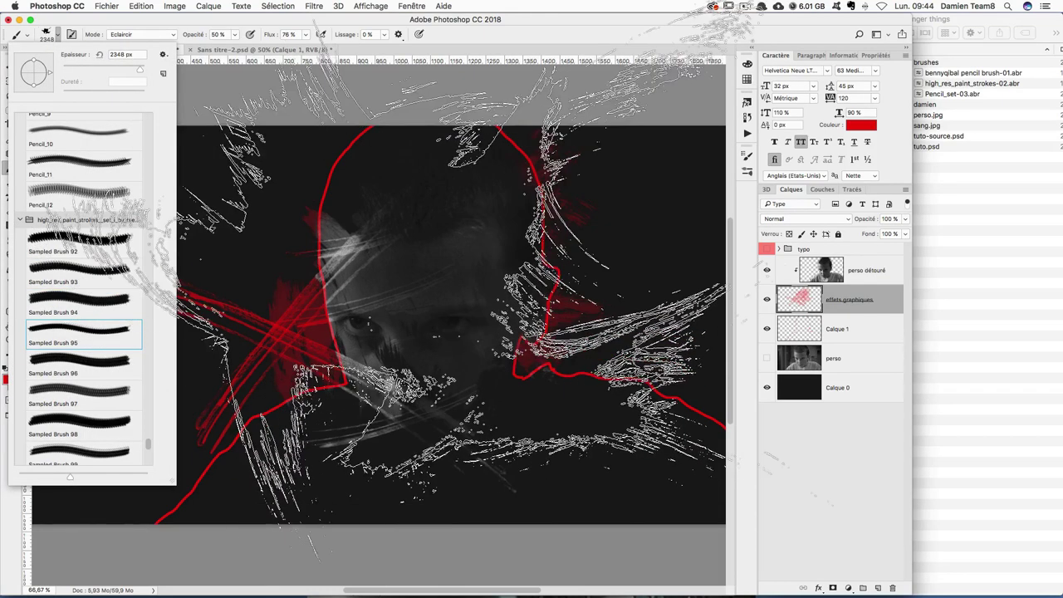
{"action": "left_click_drag", "start_coordinate": [412, 299], "coordinate": [182, 318]}
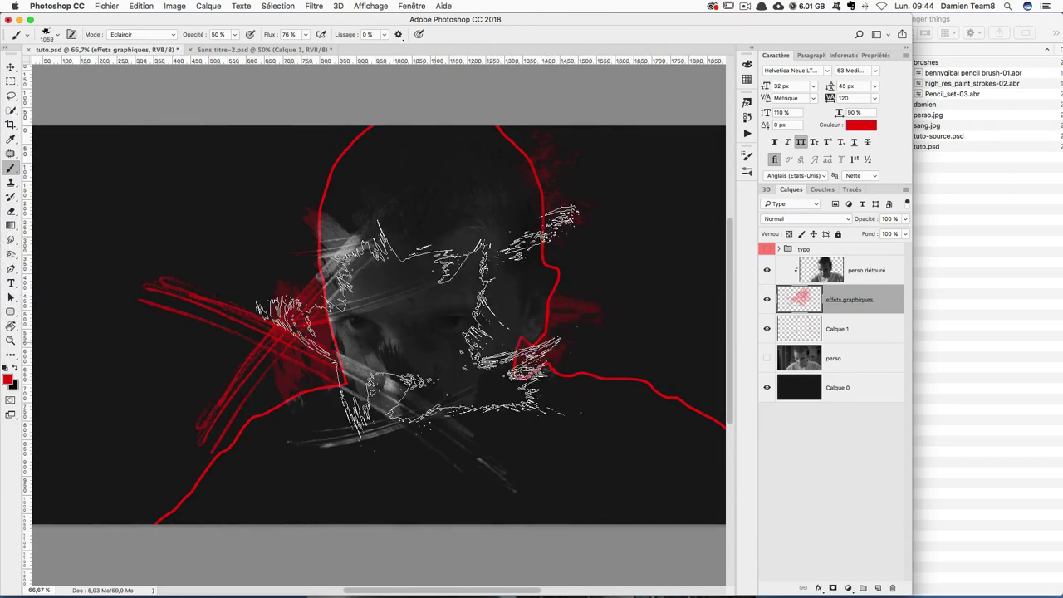
{"action": "left_click_drag", "start_coordinate": [465, 308], "coordinate": [548, 358]}
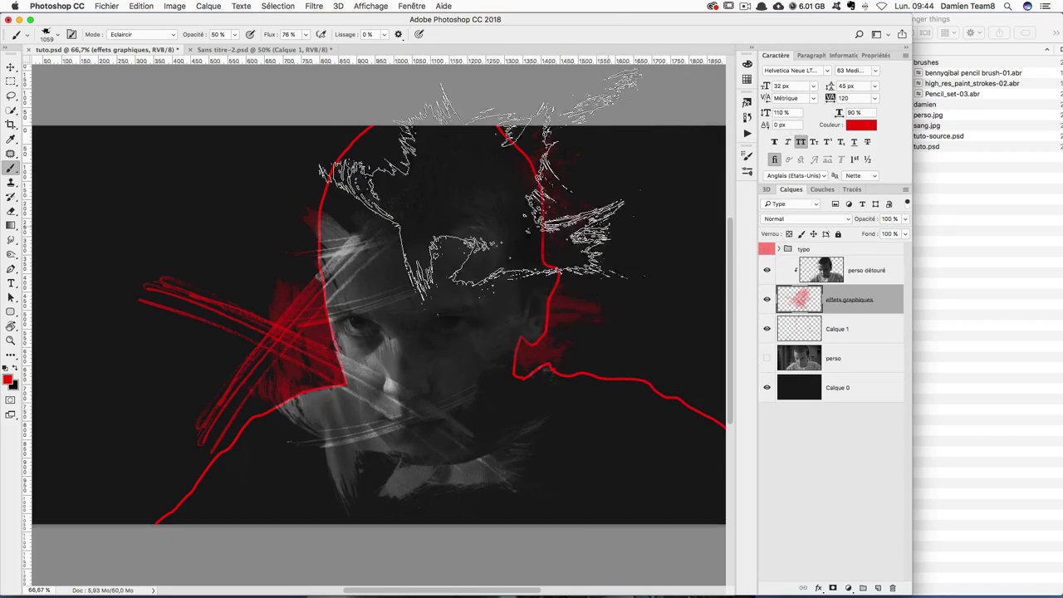
{"action": "key", "text": "ctrl+z"}
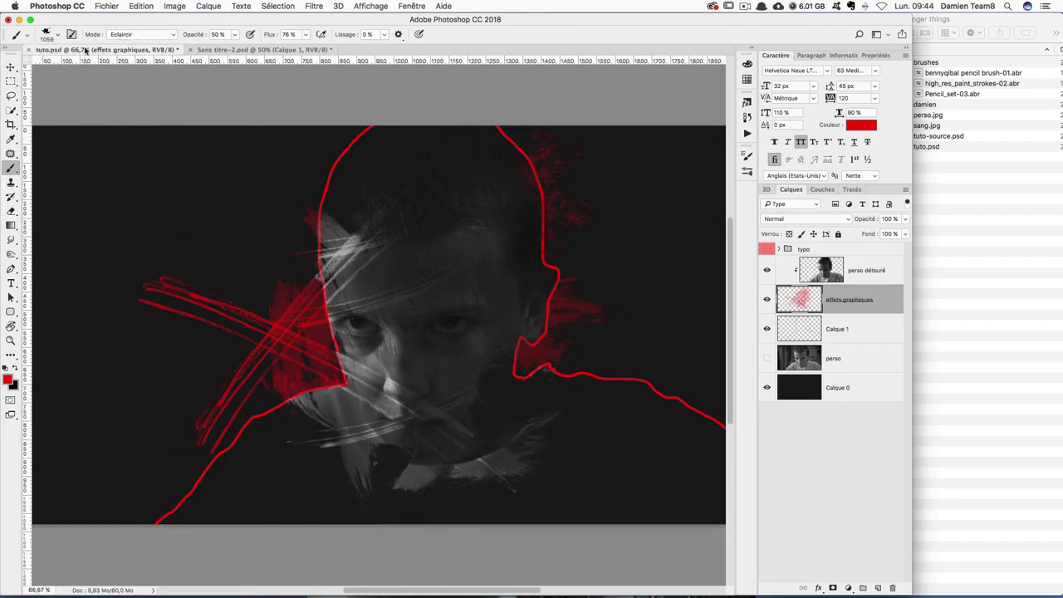
{"action": "key", "text": "ctrl+alt+z"}
{"action": "key", "text": "ctrl+alt+z"}
{"action": "key", "text": "ctrl+shift+z"}
{"action": "key", "text": "ctrl+shift+z"}
{"action": "key", "text": "ctrl+shift+z"}
{"action": "key", "text": "ctrl+shift+z"}
{"action": "key", "text": "ctrl+shift+z"}
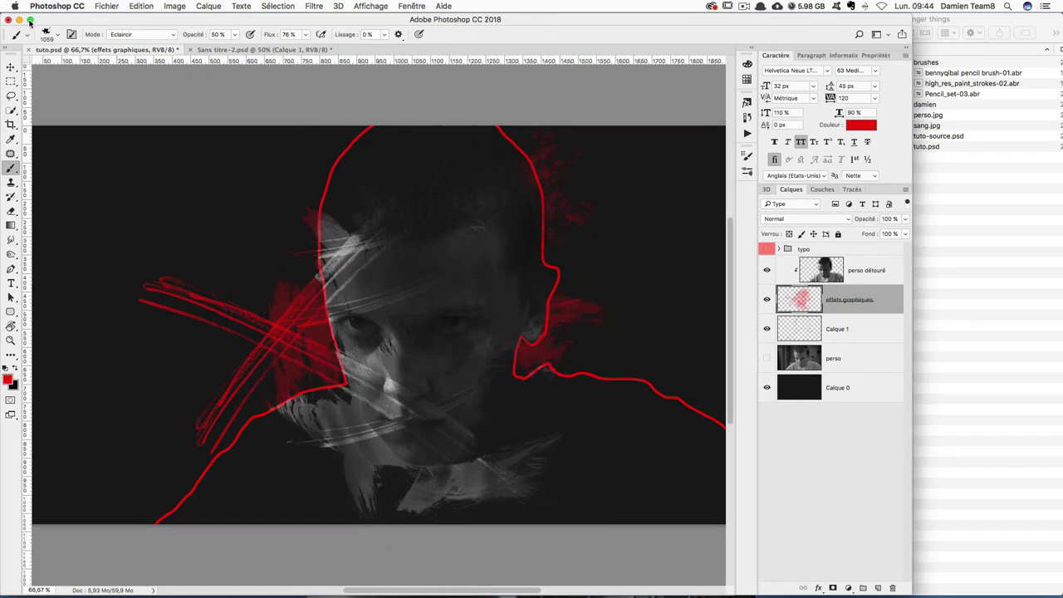
Scroll down through the Brush Preset picker list
{"action": "left_click", "coordinate": [57, 34]}
{"action": "scroll", "coordinate": [70, 368], "scroll_direction": "down", "scroll_amount": 2}
{"action": "scroll", "coordinate": [79, 372], "scroll_direction": "down", "scroll_amount": 3}
{"action": "scroll", "coordinate": [87, 374], "scroll_direction": "down", "scroll_amount": 3}
{"action": "scroll", "coordinate": [98, 377], "scroll_direction": "down", "scroll_amount": 5}
{"action": "scroll", "coordinate": [98, 377], "scroll_direction": "down", "scroll_amount": 3}
{"action": "scroll", "coordinate": [98, 377], "scroll_direction": "down", "scroll_amount": 4}
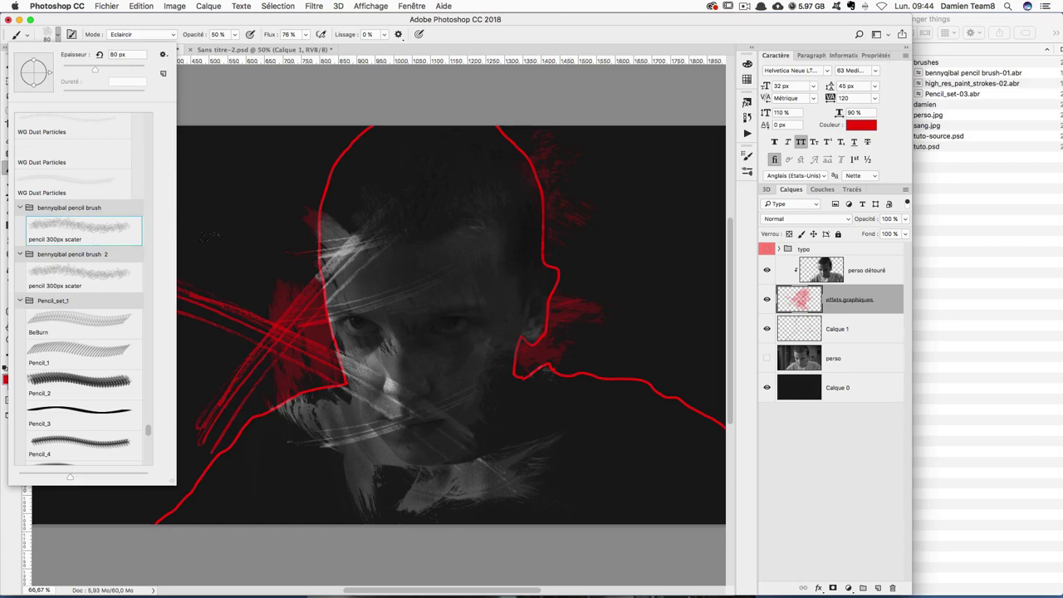
At 100% zoom, relighten the forehead with small strokes and shrink the brush to about 73 px
{"action": "key", "text": "Return"}
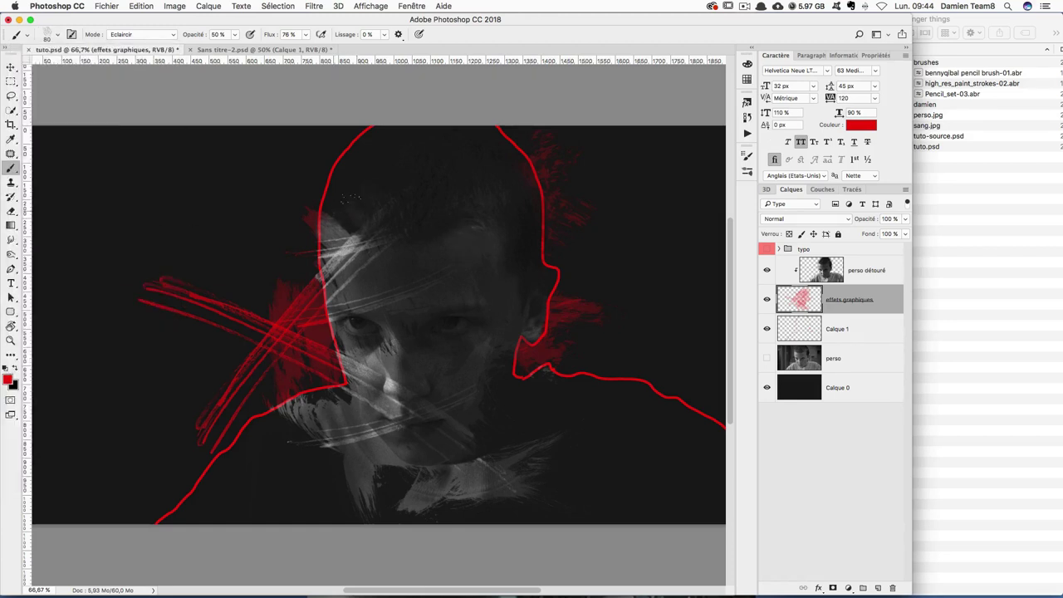
{"action": "key", "text": "ctrl+plus"}
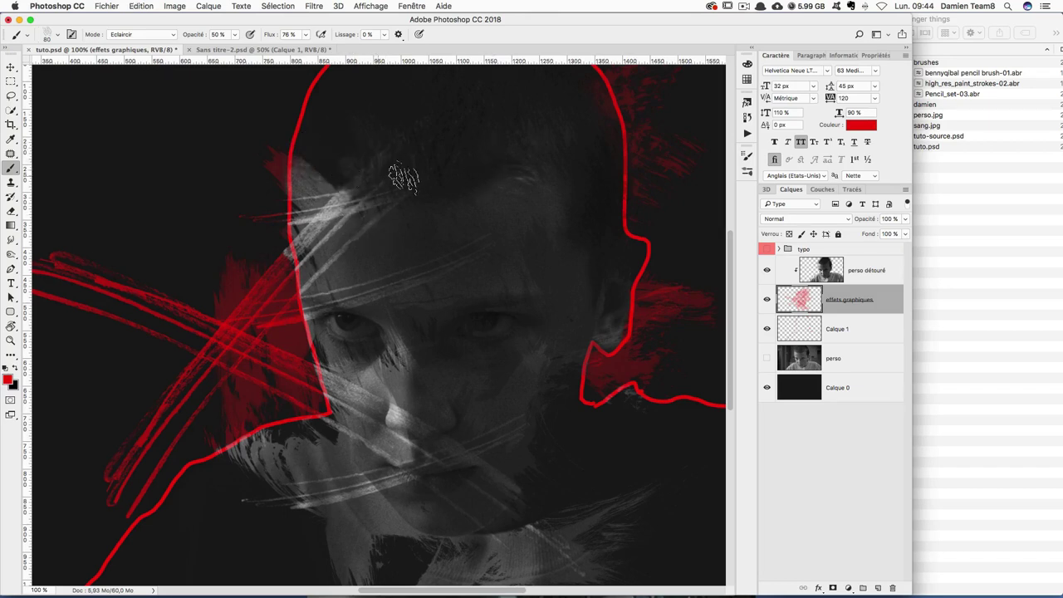
{"action": "scroll", "coordinate": [443, 181], "scroll_direction": "up", "scroll_amount": 5}
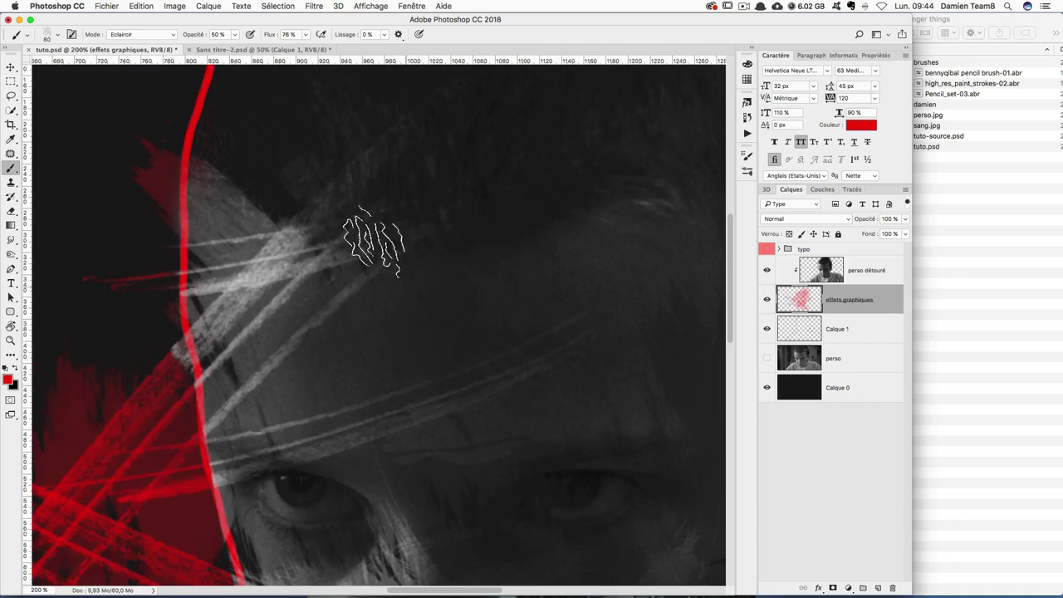
{"action": "key", "text": "ctrl+z"}
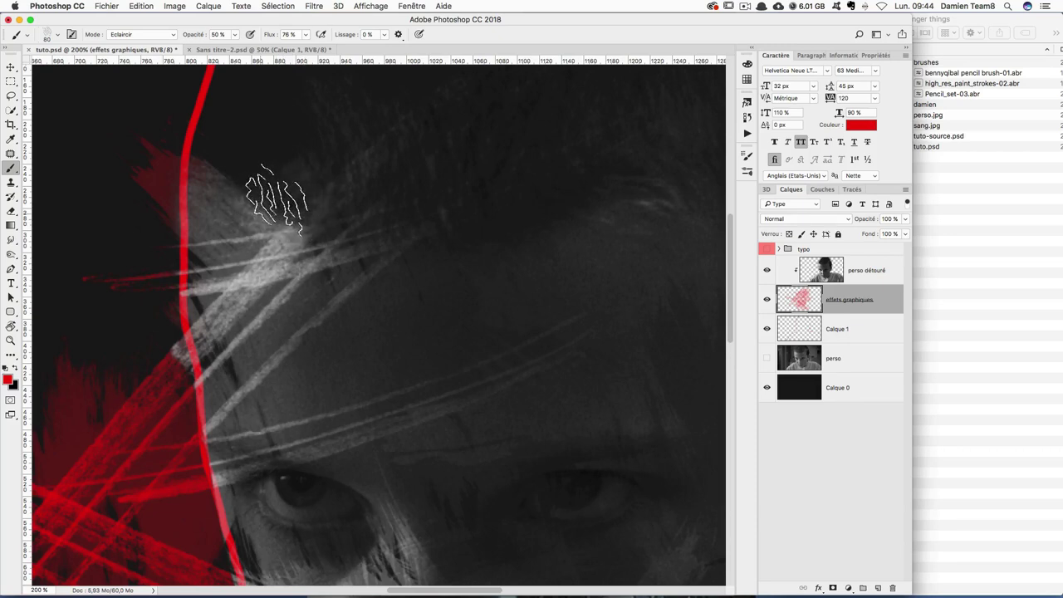
{"action": "mouse_move", "coordinate": [182, 183]}
{"action": "left_mouse_down"}
{"action": "mouse_move", "coordinate": [219, 215]}
{"action": "mouse_move", "coordinate": [193, 160]}
{"action": "mouse_move", "coordinate": [201, 186]}
{"action": "mouse_move", "coordinate": [208, 148]}
{"action": "mouse_move", "coordinate": [204, 163]}
{"action": "mouse_move", "coordinate": [276, 213]}
{"action": "mouse_move", "coordinate": [202, 166]}
{"action": "mouse_move", "coordinate": [244, 185]}
{"action": "mouse_move", "coordinate": [234, 214]}
{"action": "left_mouse_up"}
{"action": "scroll", "coordinate": [380, 329], "scroll_direction": "up", "scroll_amount": 5}
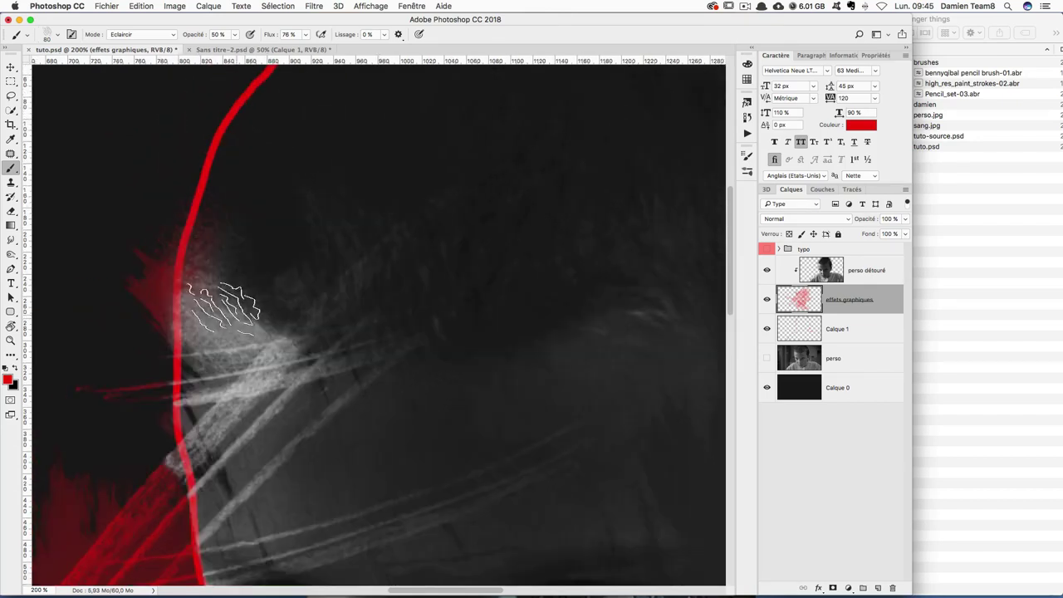
{"action": "mouse_move", "coordinate": [311, 209]}
{"action": "left_mouse_down"}
{"action": "mouse_move", "coordinate": [209, 247]}
{"action": "mouse_move", "coordinate": [202, 265]}
{"action": "mouse_move", "coordinate": [238, 304]}
{"action": "mouse_move", "coordinate": [270, 274]}
{"action": "mouse_move", "coordinate": [299, 314]}
{"action": "left_mouse_up"}
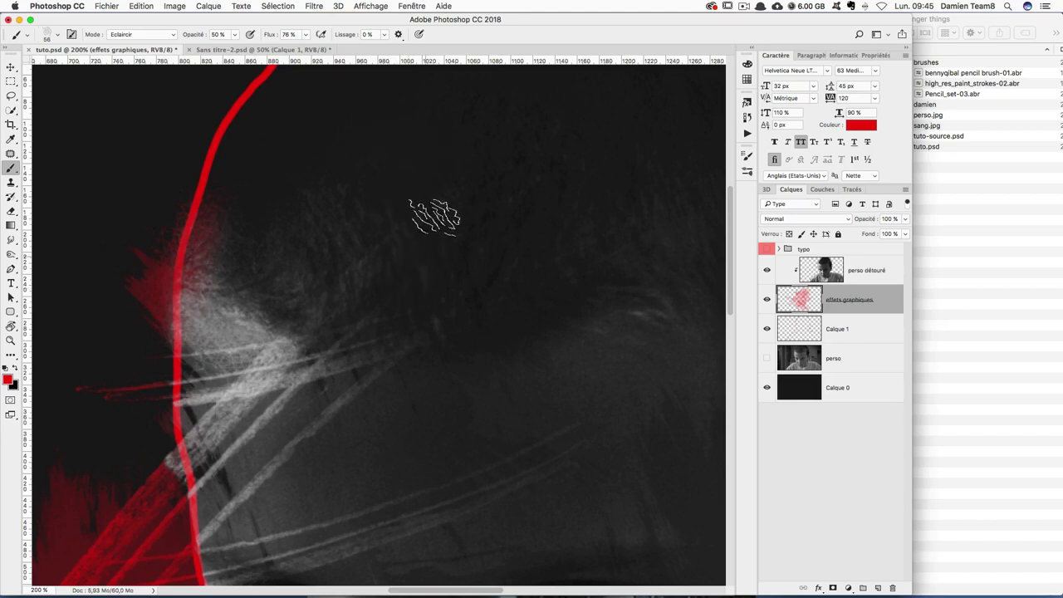
Pan across the eyes, forehead and painted area, then zoom out to the whole poster
{"action": "key", "text": "super+minus"}
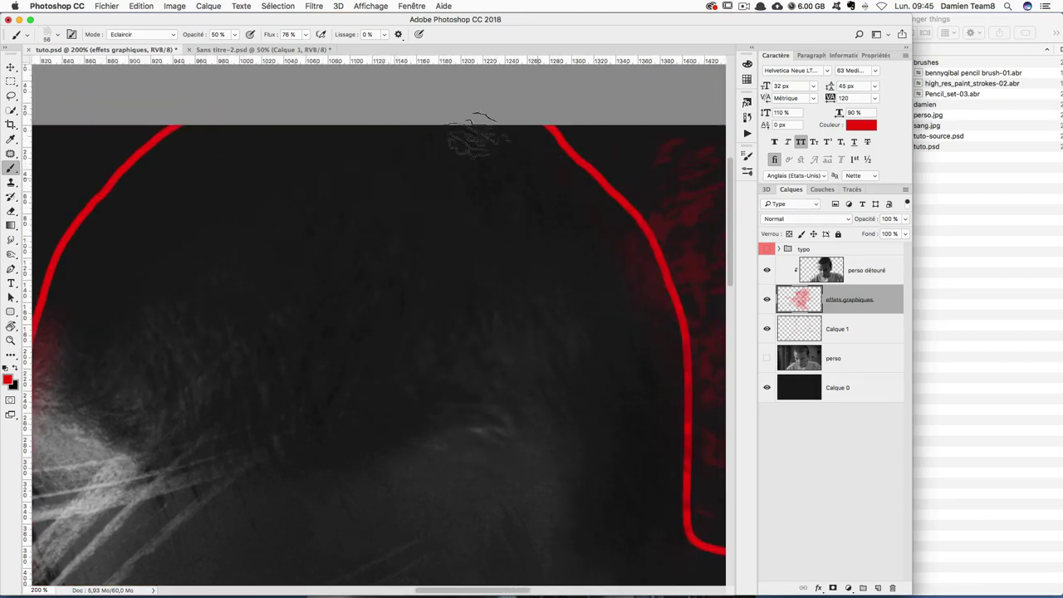
{"action": "left_click_drag", "start_coordinate": [627, 455], "coordinate": [515, 193]}
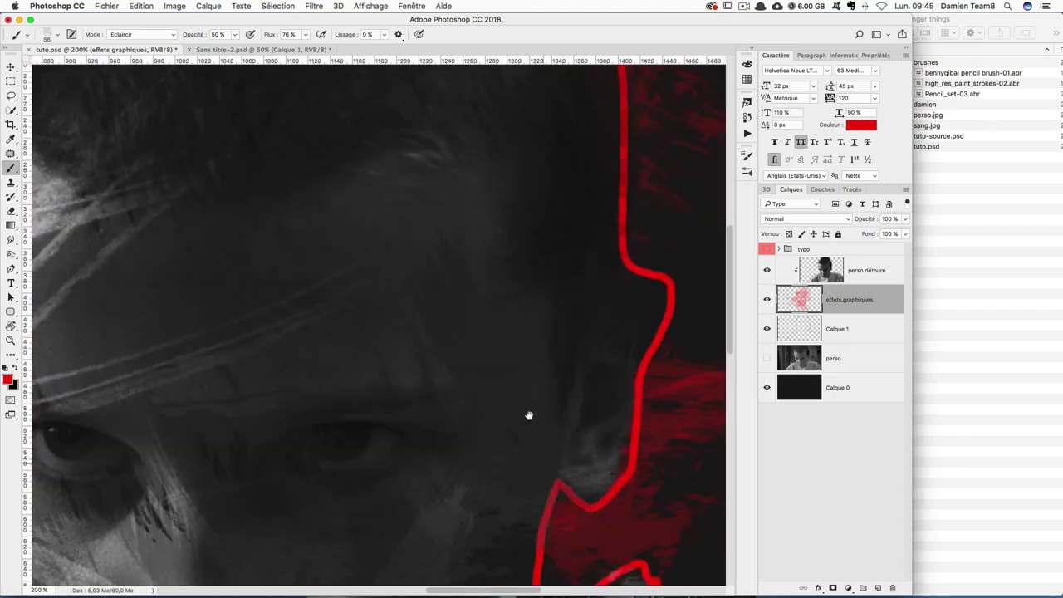
{"action": "left_click_drag", "start_coordinate": [529, 416], "coordinate": [526, 112]}
{"action": "left_click_drag", "start_coordinate": [517, 363], "coordinate": [483, 344]}
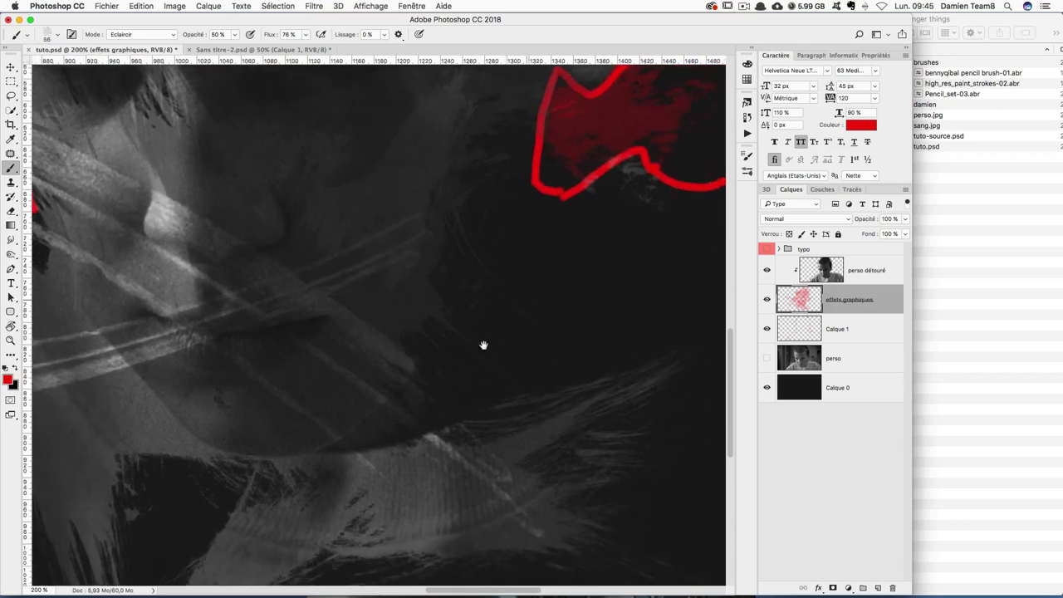
{"action": "left_click_drag", "start_coordinate": [293, 243], "coordinate": [434, 430]}
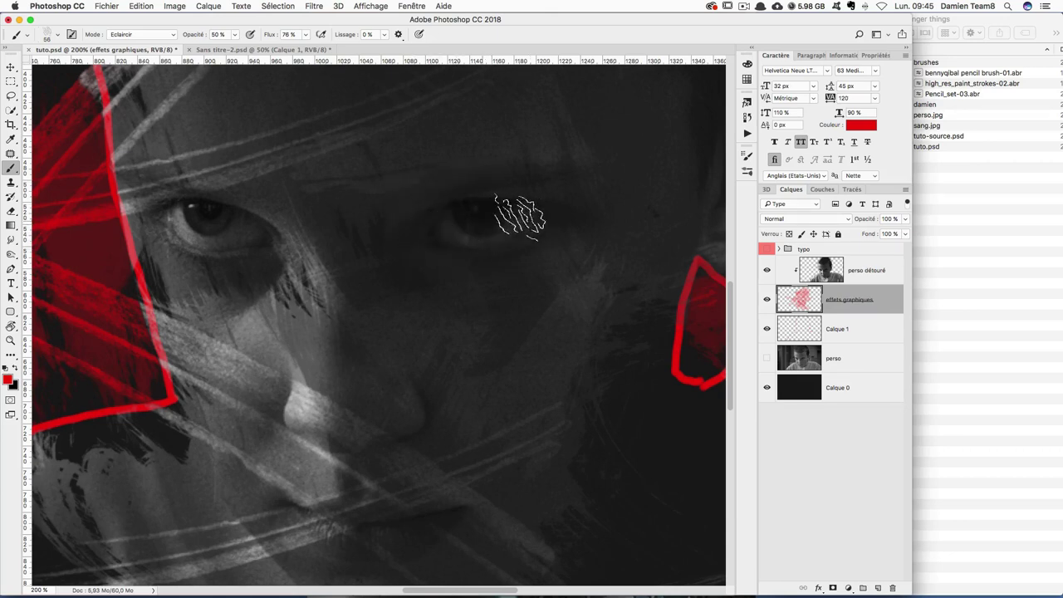
{"action": "scroll", "coordinate": [438, 253], "scroll_direction": "down", "scroll_amount": 3}
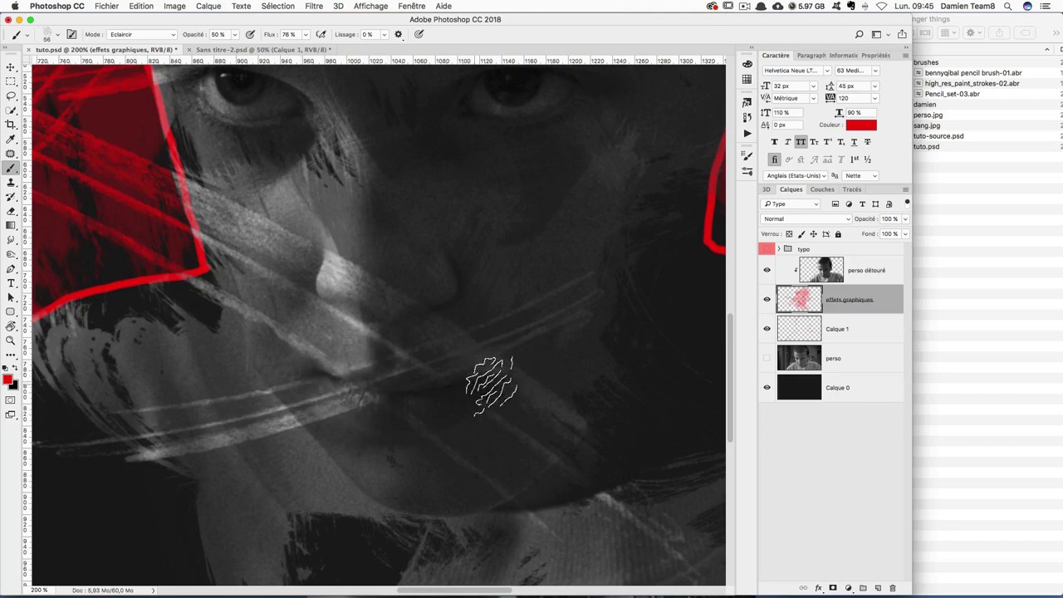
{"action": "key", "text": "super+minus"}
{"action": "key", "text": "super+minus"}
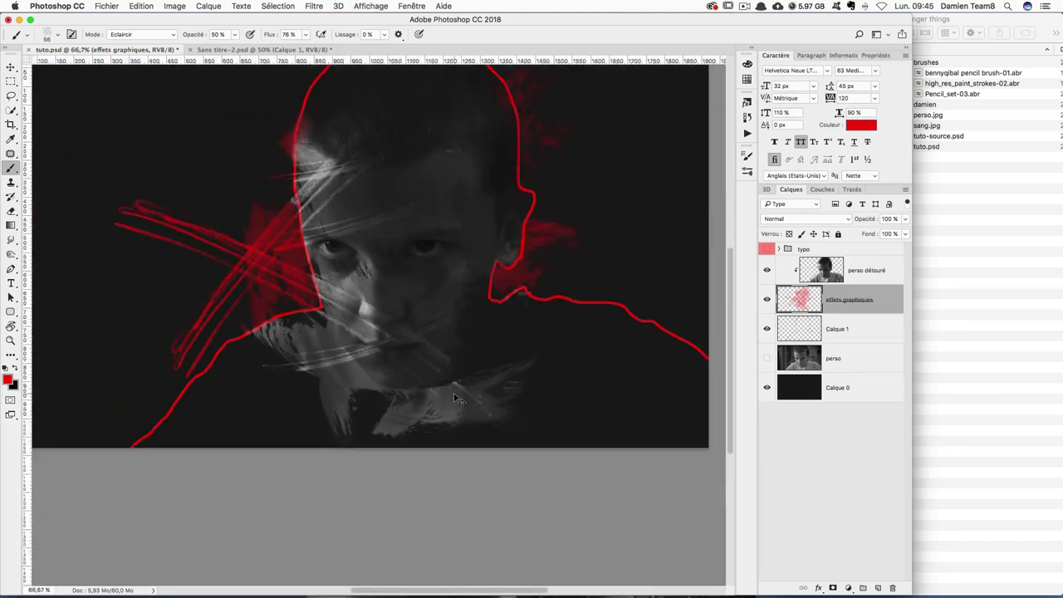
Reposition the poster in the window and hide the Calque 1 red outline layer
{"action": "left_click_drag", "start_coordinate": [493, 172], "coordinate": [485, 235]}
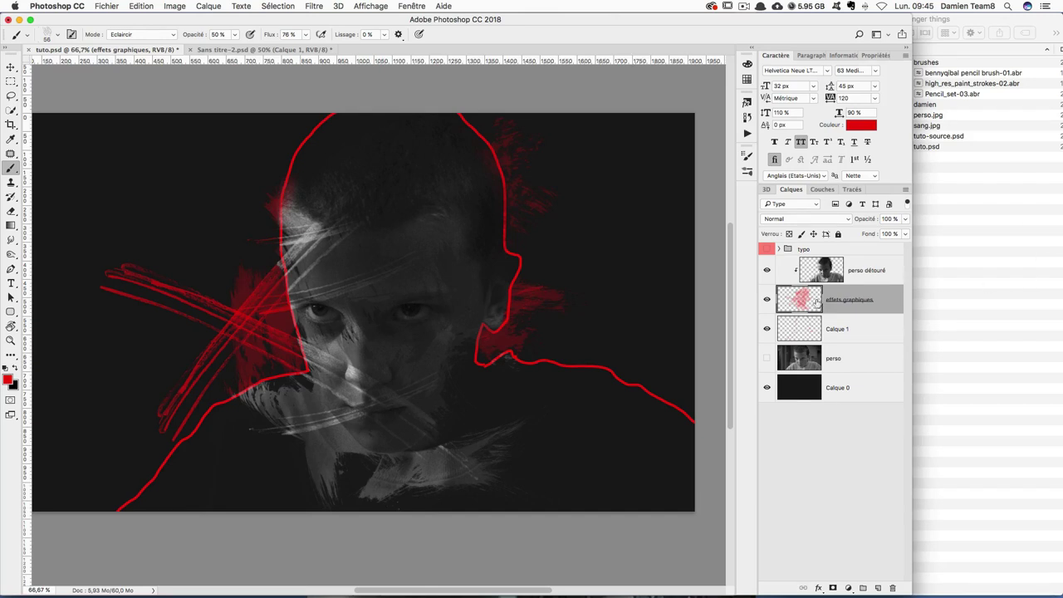
{"action": "left_click", "coordinate": [765, 333]}
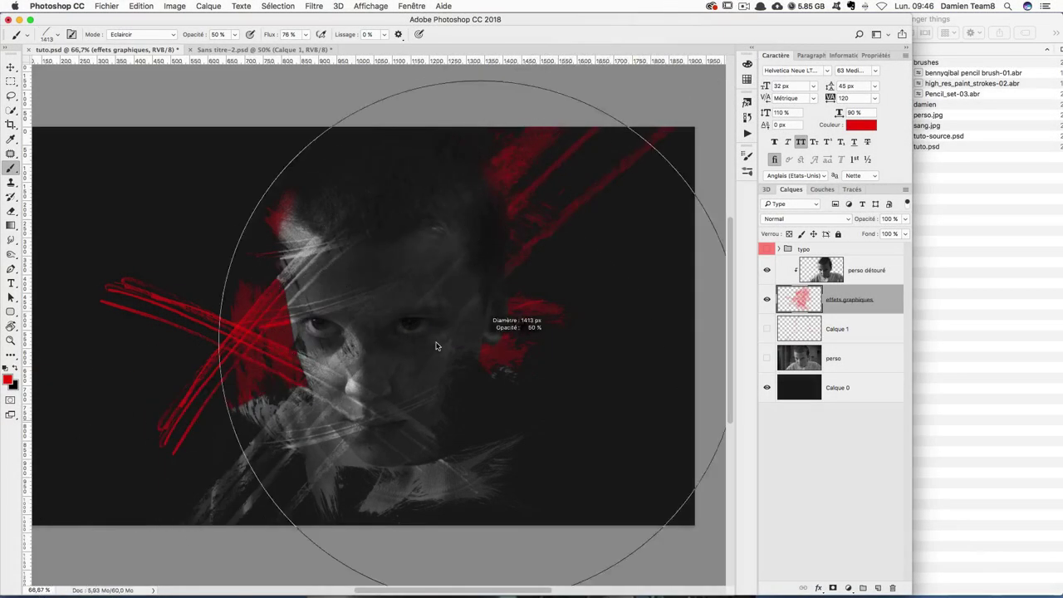
Shrink the brush and paint pale lightening streaks to the right of the face
{"action": "left_click_drag", "start_coordinate": [440, 332], "coordinate": [506, 316]}
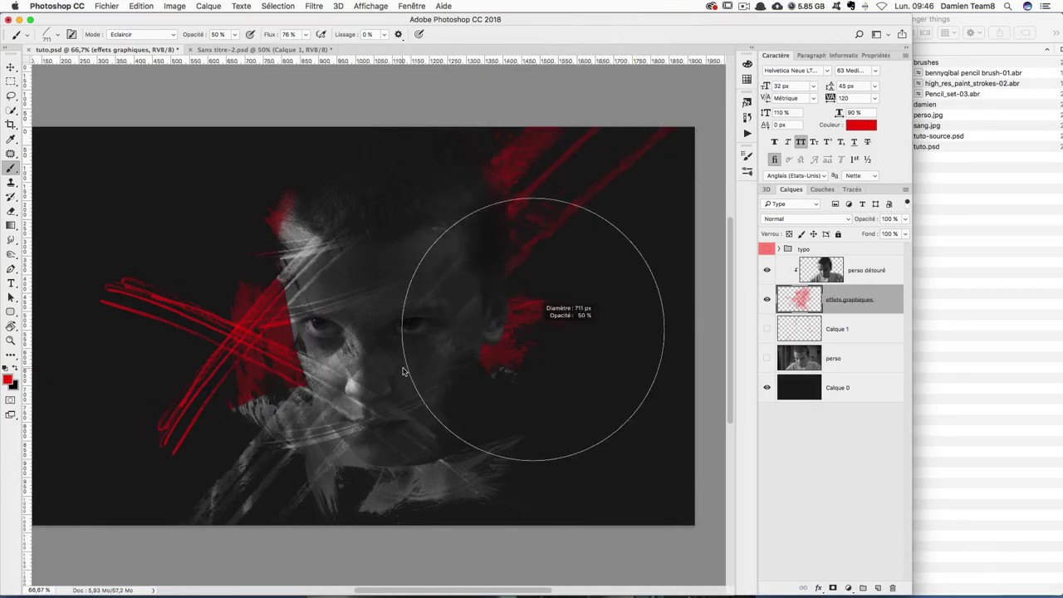
{"action": "left_click", "coordinate": [73, 34]}
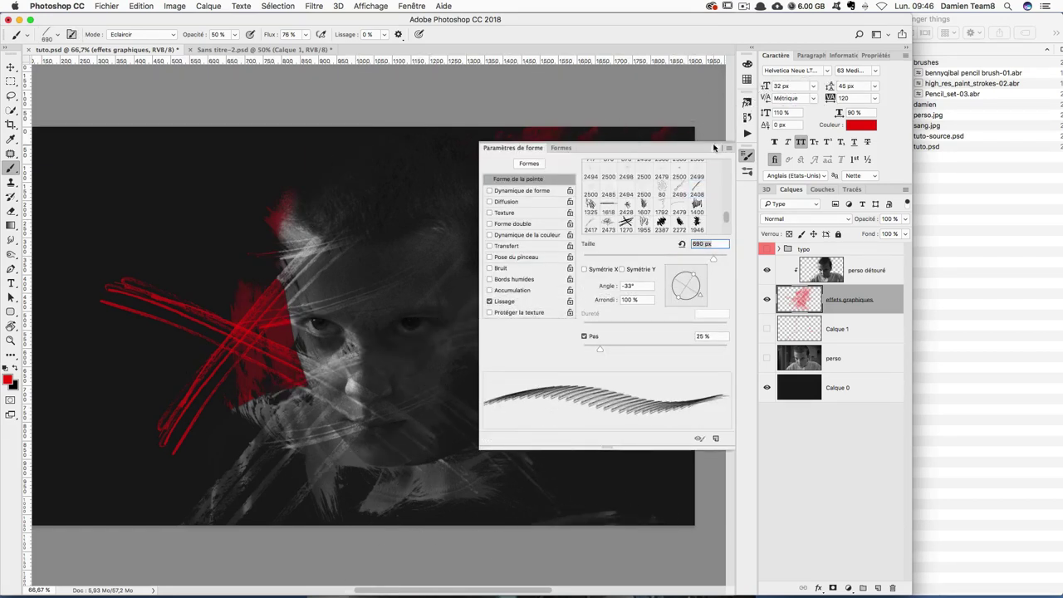
{"action": "left_click", "coordinate": [714, 147]}
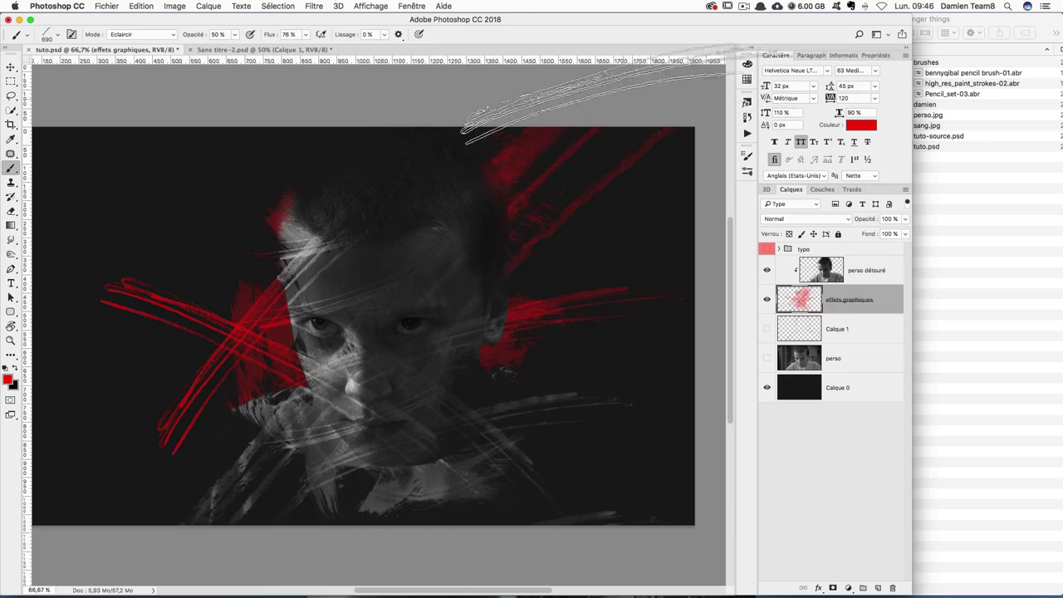
{"action": "left_click", "coordinate": [463, 506]}
{"action": "left_click", "coordinate": [47, 40]}
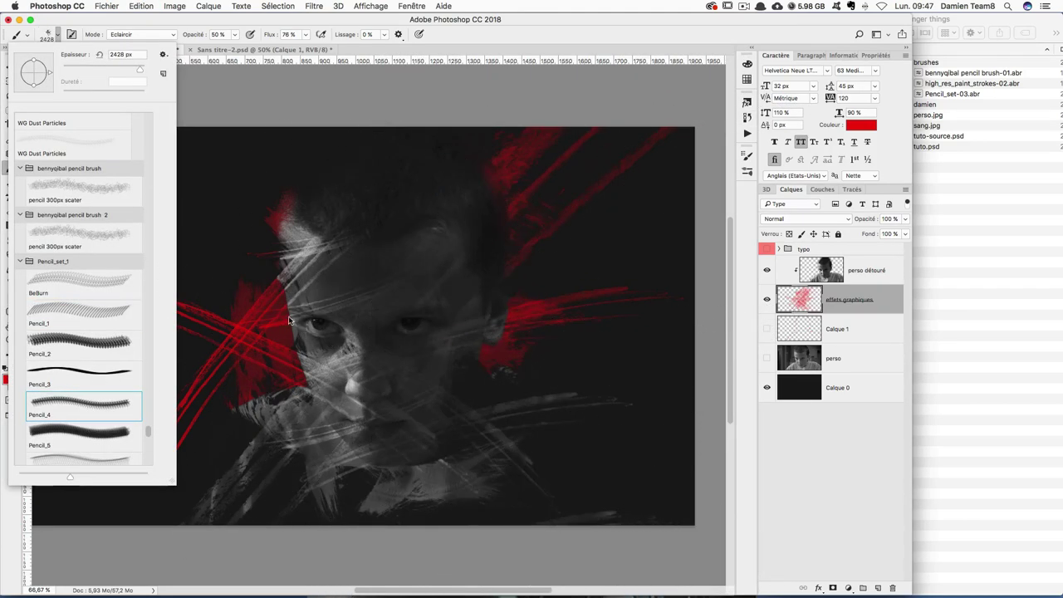
{"action": "left_click", "coordinate": [282, 194]}
Switch to a Pencil brush preset and resize its tip
{"action": "left_click", "coordinate": [47, 39]}
{"action": "double_click", "coordinate": [79, 261]}
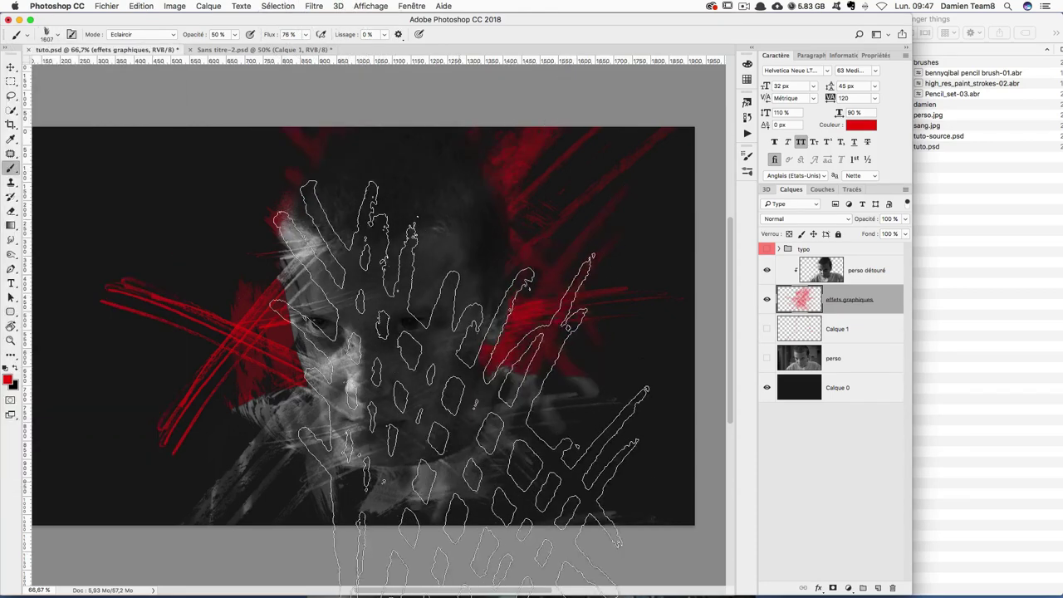
{"action": "left_click", "coordinate": [48, 39]}
{"action": "key", "text": "Escape"}
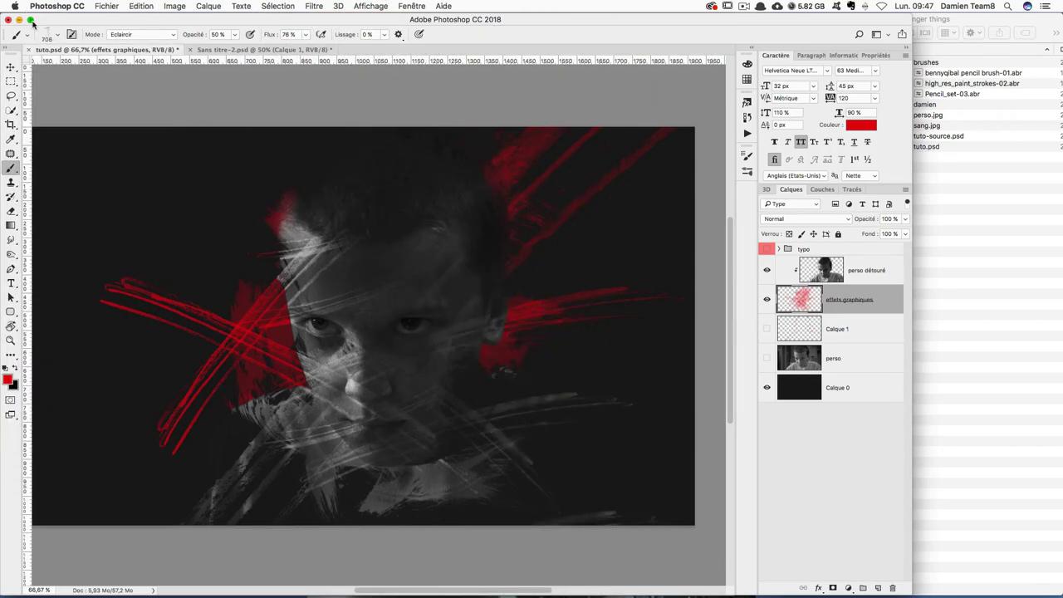
{"action": "left_click_drag", "start_coordinate": [461, 324], "coordinate": [331, 333]}
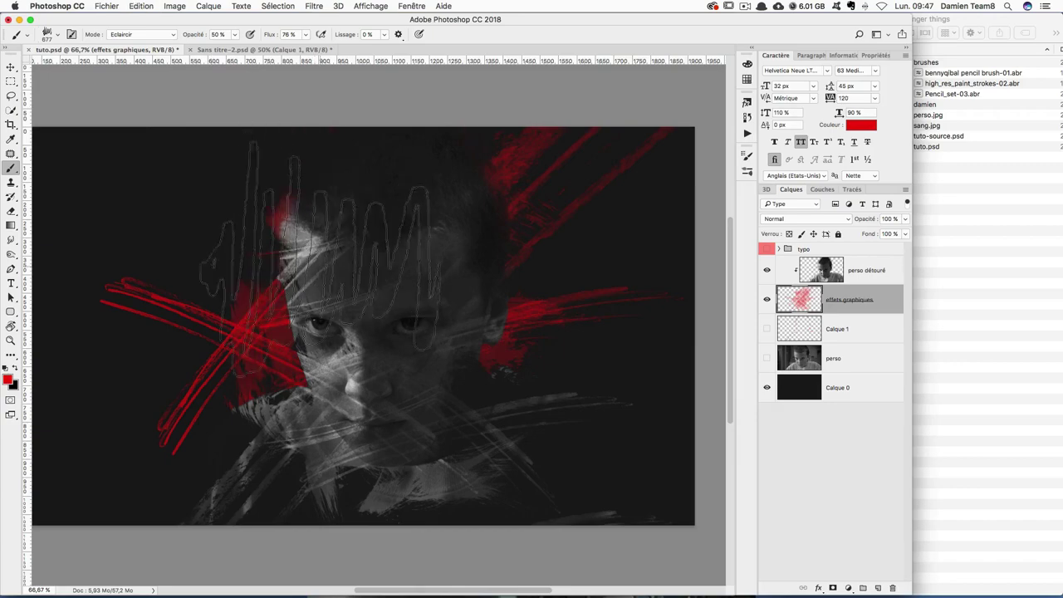
Pick a large Sampled Brush preset, shrink it, then choose a small brush preset
{"action": "left_click", "coordinate": [47, 34]}
{"action": "scroll", "coordinate": [83, 291], "scroll_direction": "down", "scroll_amount": 5}
{"action": "left_click", "coordinate": [79, 330]}
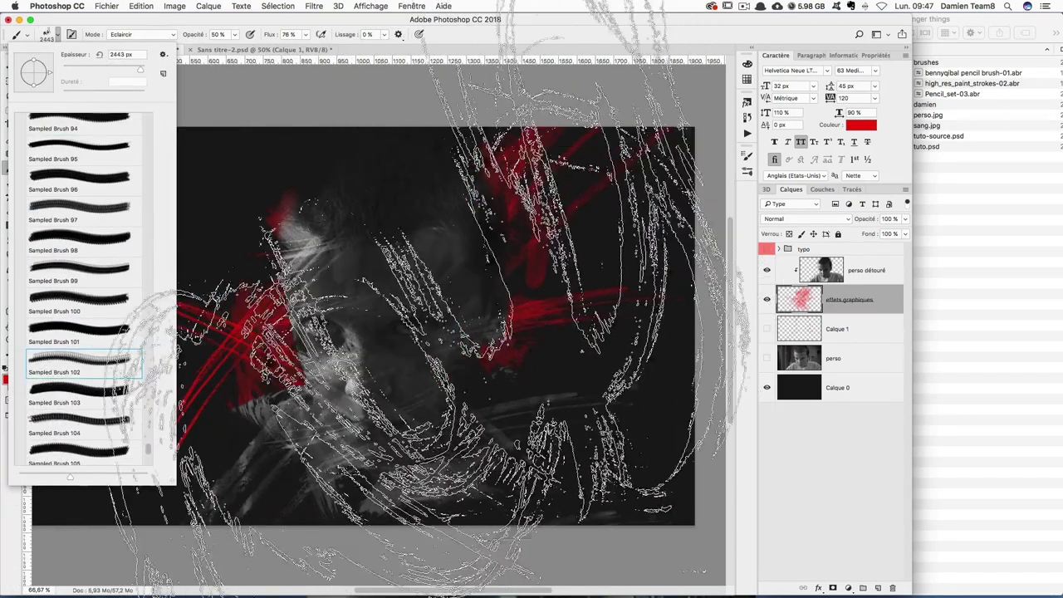
{"action": "key", "text": "Escape"}
{"action": "key", "text": "bracketleft"}
{"action": "key", "text": "bracketleft"}
{"action": "key", "text": "bracketleft"}
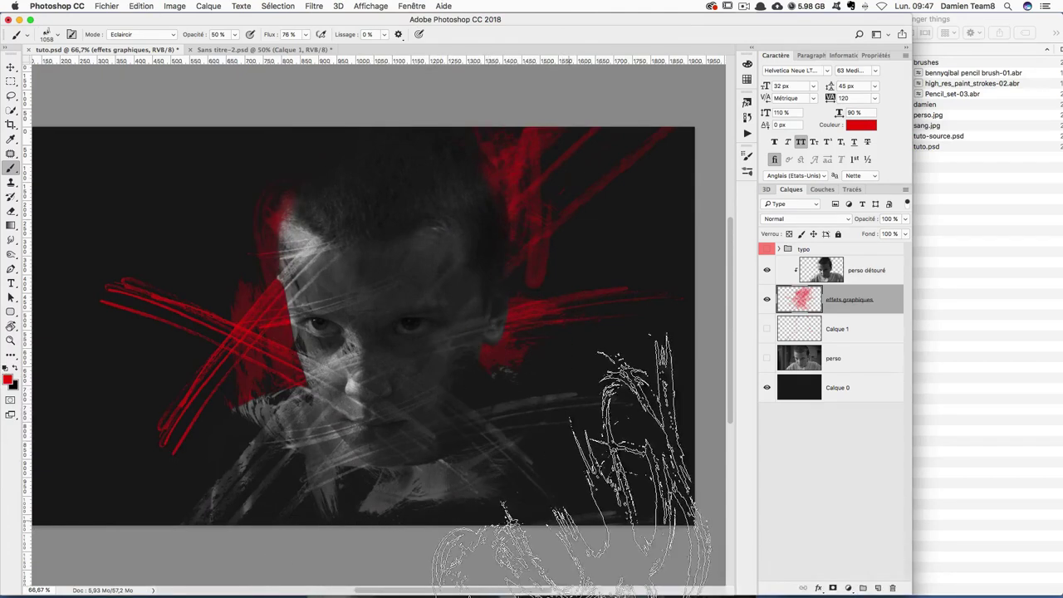
{"action": "left_click", "coordinate": [47, 34]}
{"action": "double_click", "coordinate": [50, 410]}
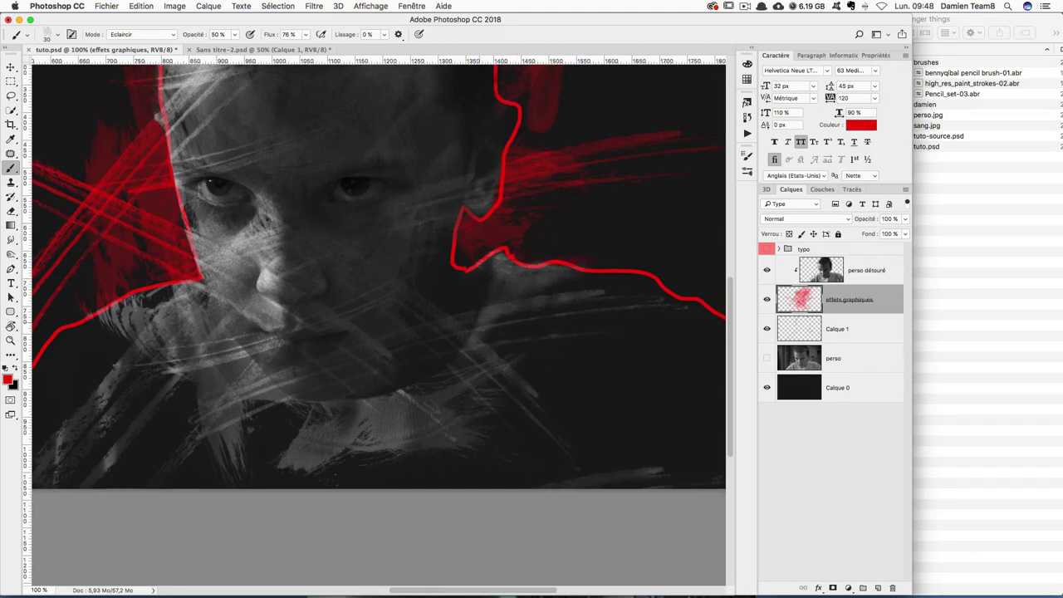
Hide Calque 1, set brush opacity to 26%, and scroll around the shoulder area
{"action": "left_click", "coordinate": [767, 329]}
{"action": "scroll", "coordinate": [527, 280], "scroll_direction": "right", "scroll_amount": 3}
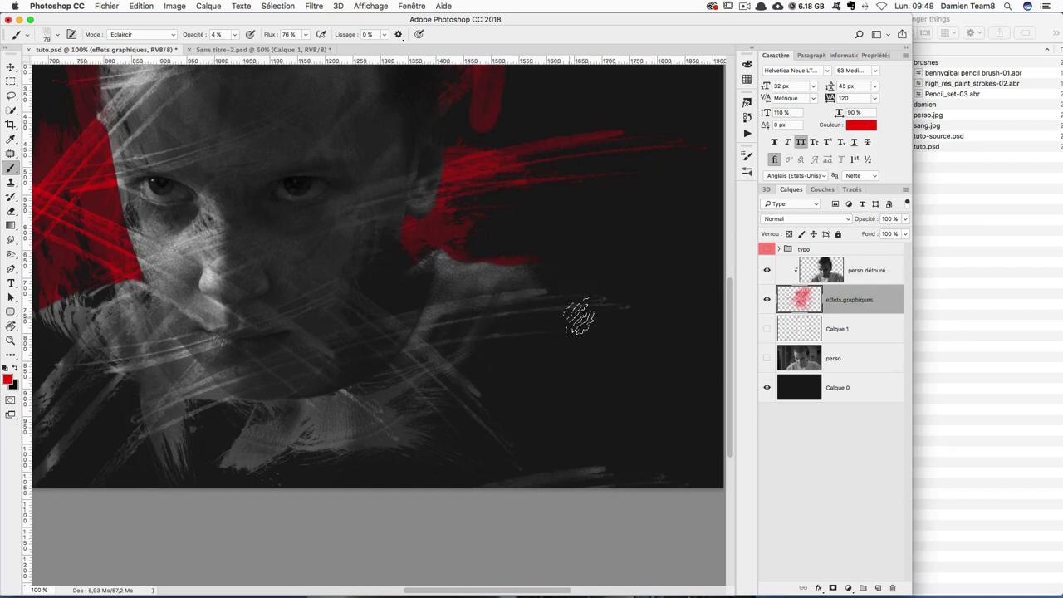
{"action": "key", "text": "2"}
{"action": "key", "text": "6"}
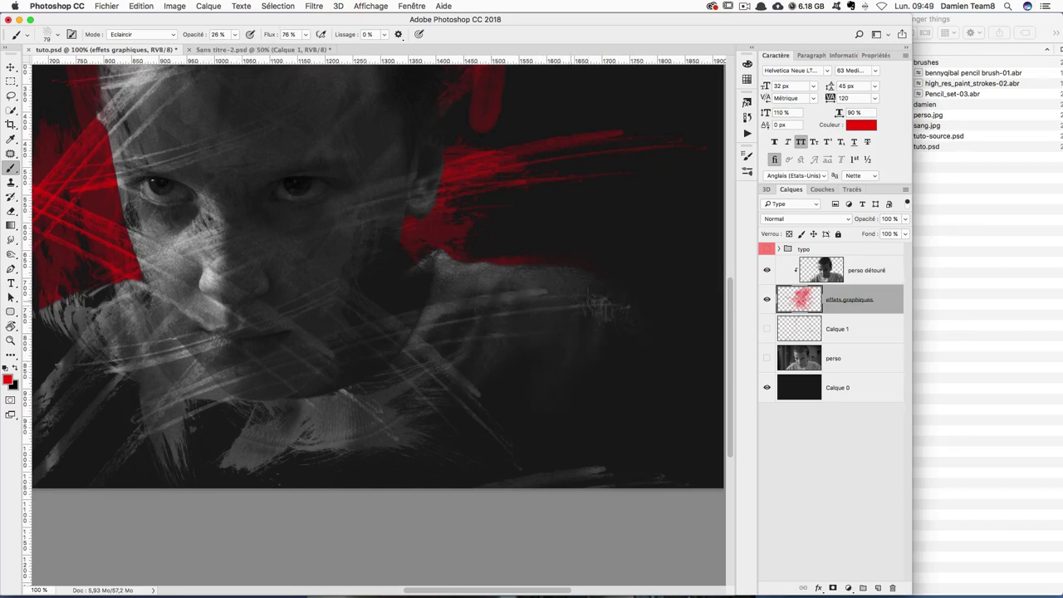
{"action": "scroll", "coordinate": [610, 303], "scroll_direction": "left", "scroll_amount": 5}
{"action": "scroll", "coordinate": [274, 286], "scroll_direction": "left", "scroll_amount": 3}
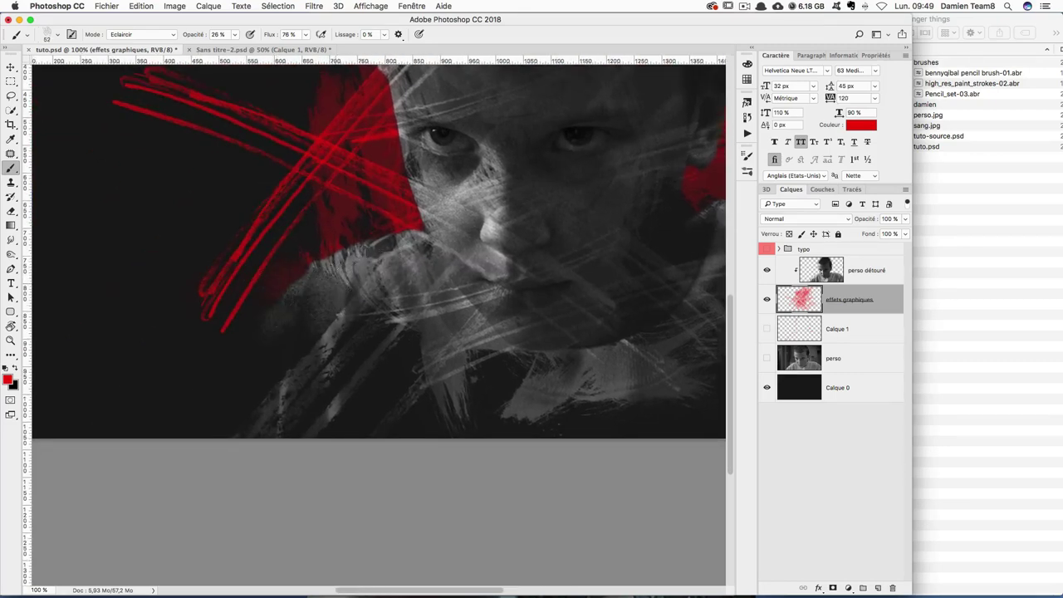
{"action": "scroll", "coordinate": [373, 250], "scroll_direction": "right", "scroll_amount": 3}
{"action": "scroll", "coordinate": [374, 249], "scroll_direction": "up", "scroll_amount": 3}
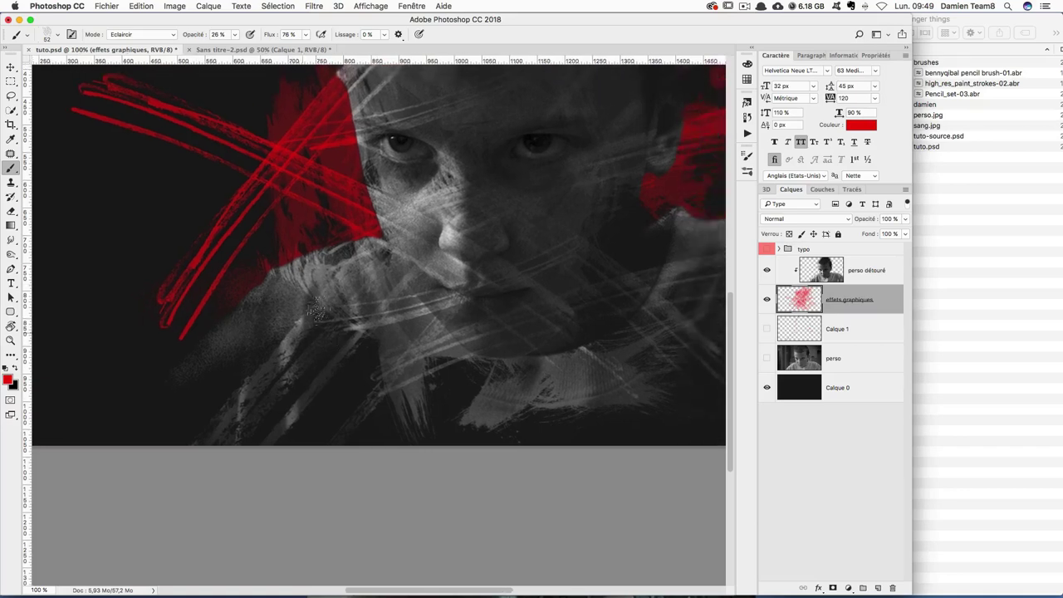
{"action": "scroll", "coordinate": [442, 318], "scroll_direction": "up", "scroll_amount": 3}
{"action": "scroll", "coordinate": [501, 444], "scroll_direction": "right", "scroll_amount": 1}
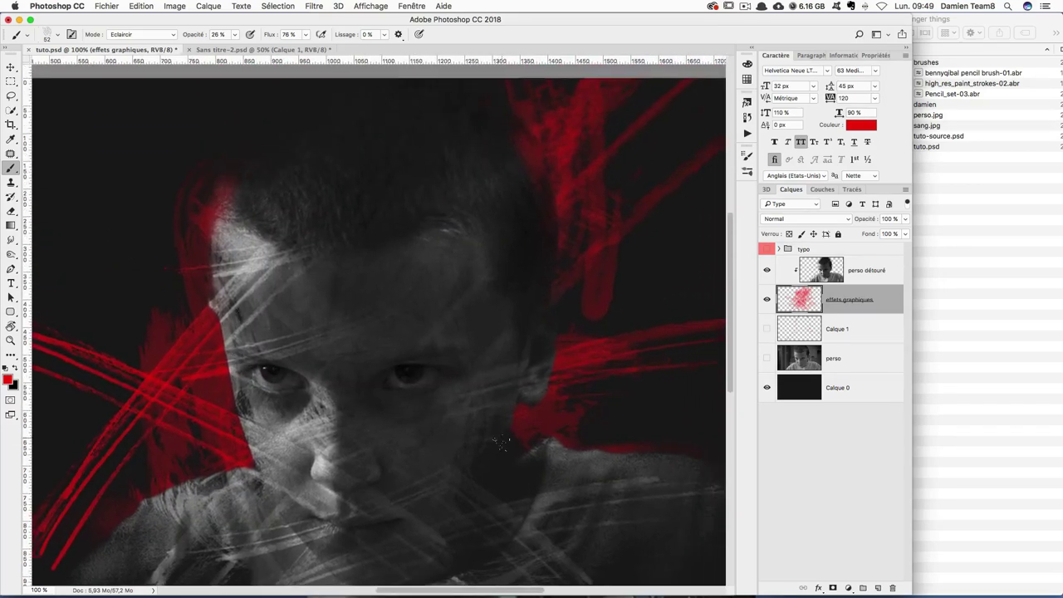
{"action": "scroll", "coordinate": [496, 457], "scroll_direction": "up", "scroll_amount": 3}
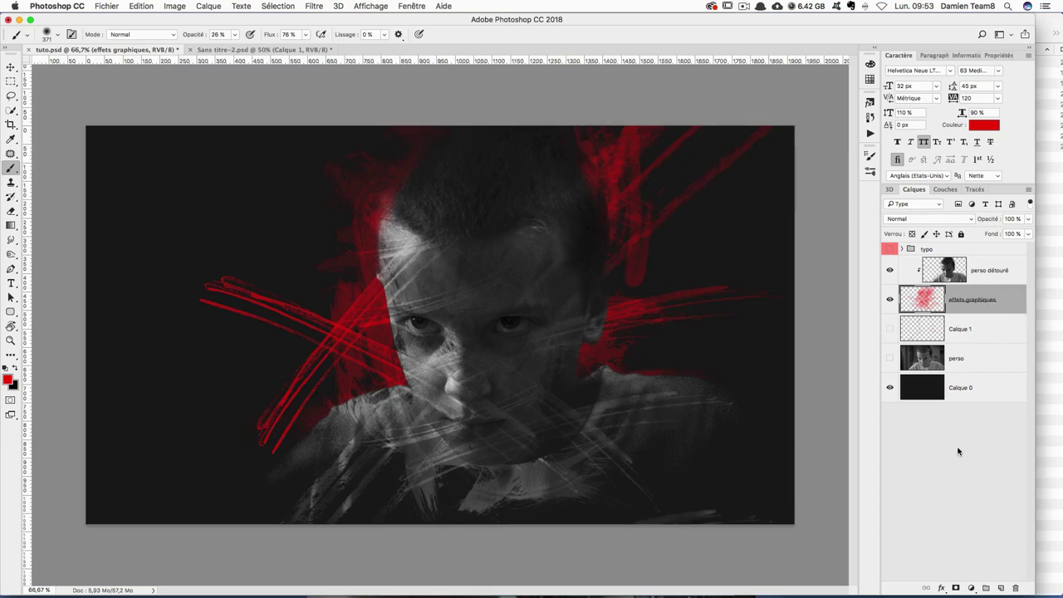
Scale the perso détouré and effects layers down to about 93% and nudge them up-left
{"action": "left_click", "coordinate": [1000, 272], "text": "shift"}
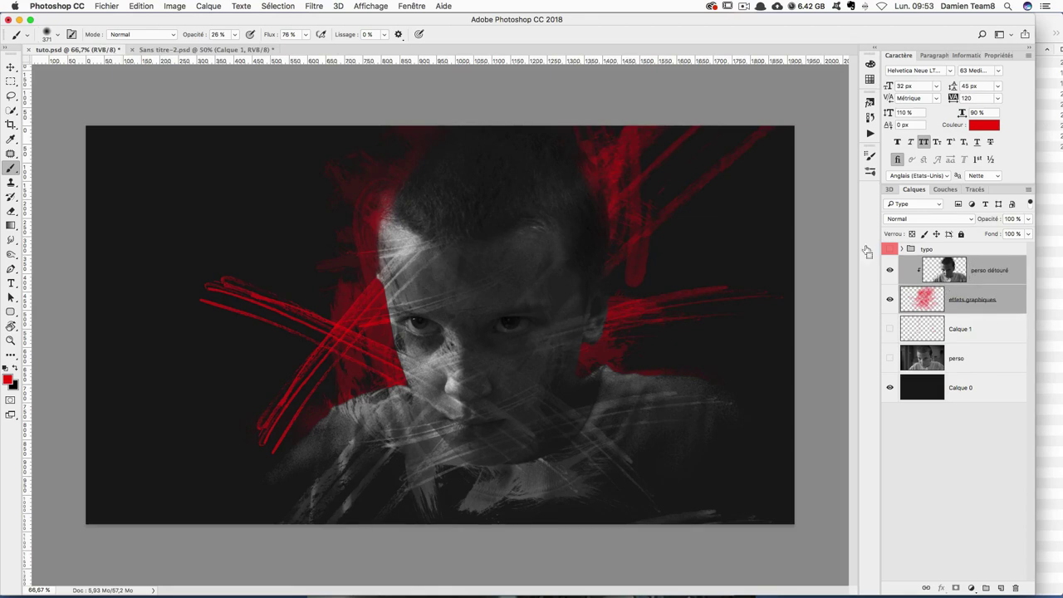
{"action": "key", "text": "ctrl+t"}
{"action": "left_click_drag", "start_coordinate": [792, 126], "coordinate": [748, 157]}
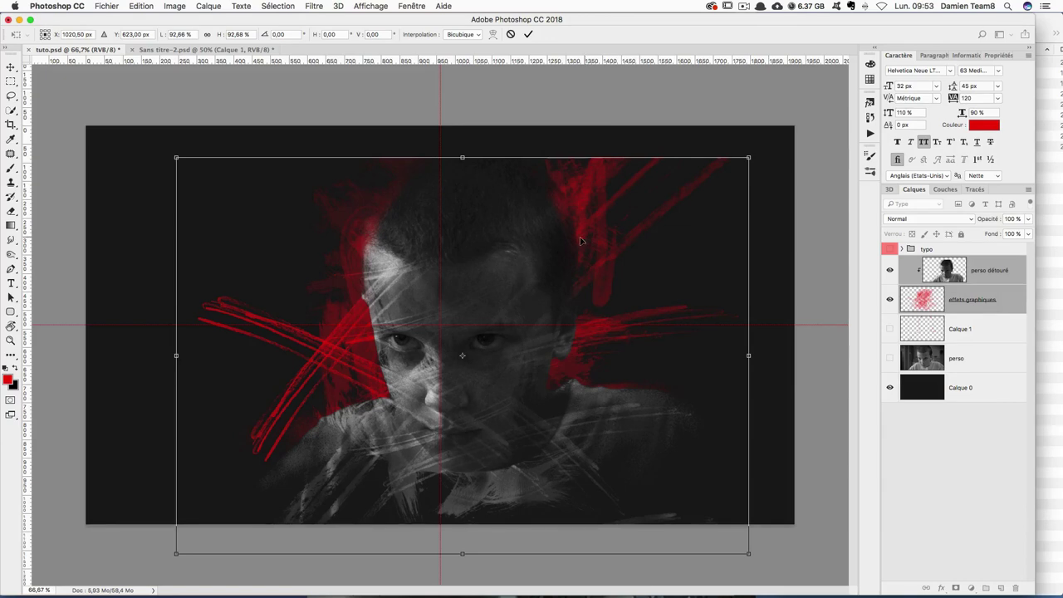
{"action": "mouse_move", "coordinate": [549, 236]}
{"action": "left_mouse_down"}
{"action": "mouse_move", "coordinate": [526, 229]}
{"action": "mouse_move", "coordinate": [544, 242]}
{"action": "left_mouse_up"}
{"action": "key", "text": "Return"}
{"action": "key", "text": "b"}
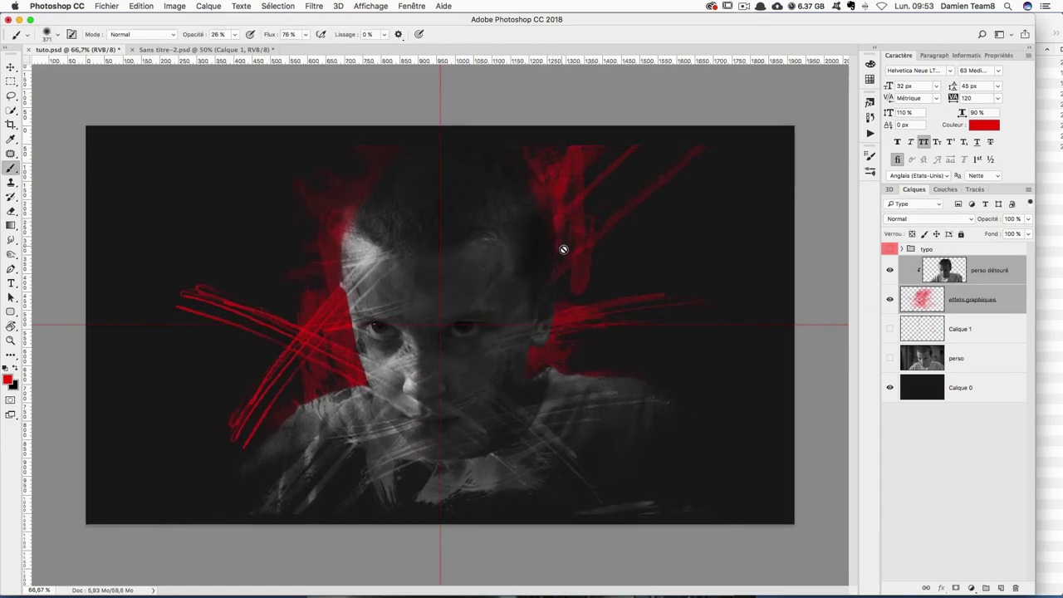
{"action": "key", "text": "ctrl+t"}
{"action": "left_click_drag", "start_coordinate": [730, 142], "coordinate": [721, 147]}
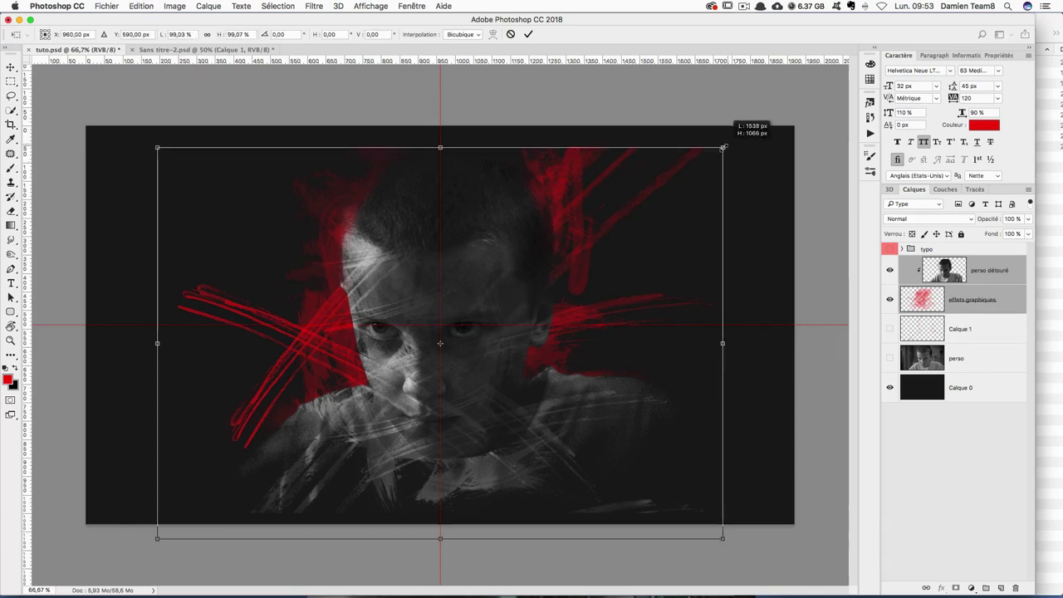
{"action": "key", "text": "Return"}
Hide guides, add a layer mask to effets graphiques, and mask top-right red strokes
{"action": "key", "text": "ctrl+semicolon"}
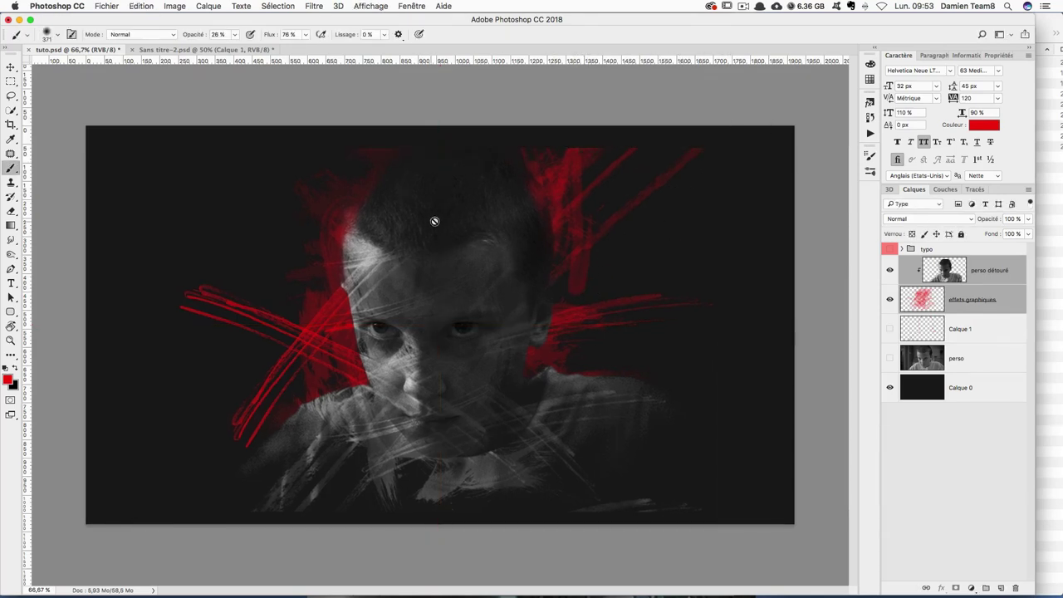
{"action": "left_click", "coordinate": [921, 301]}
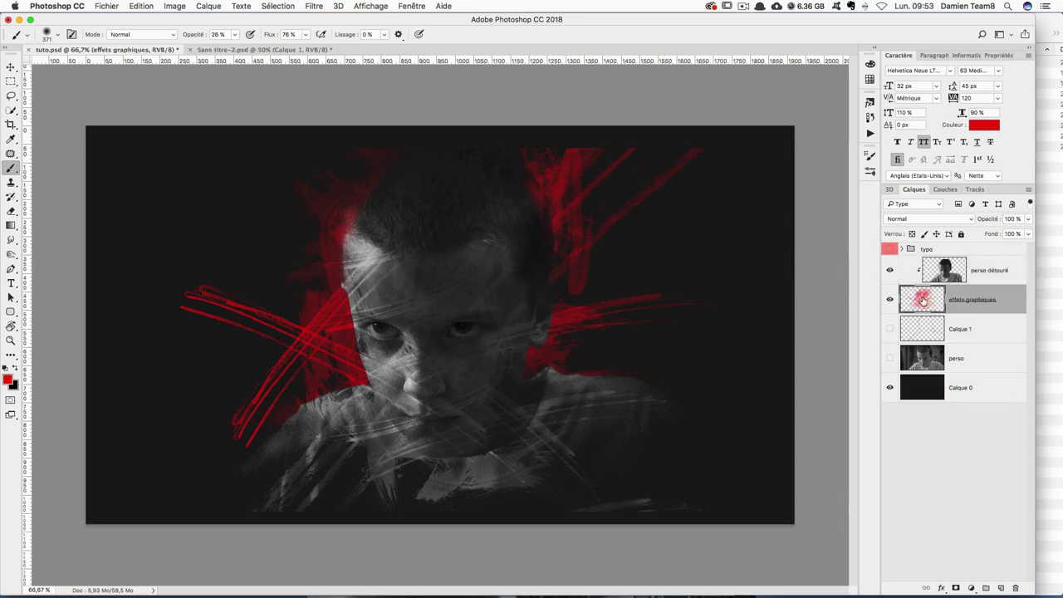
{"action": "left_click", "coordinate": [955, 588]}
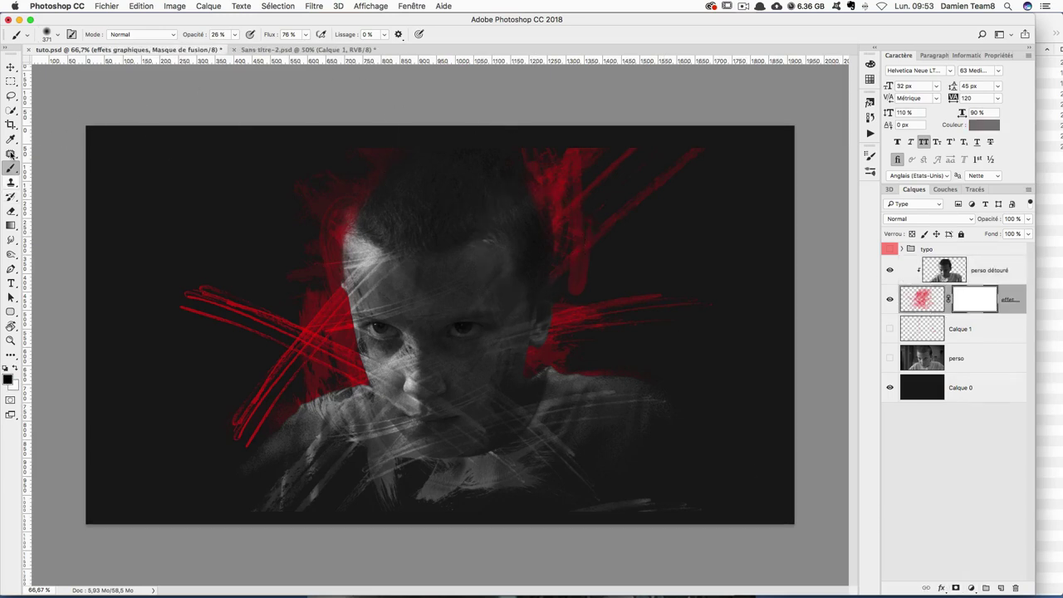
{"action": "left_click_drag", "start_coordinate": [687, 155], "coordinate": [698, 162]}
Paint black on the mask over the top-right, top, lower-left and right-of-face red strokes
{"action": "left_click_drag", "start_coordinate": [722, 183], "coordinate": [593, 119]}
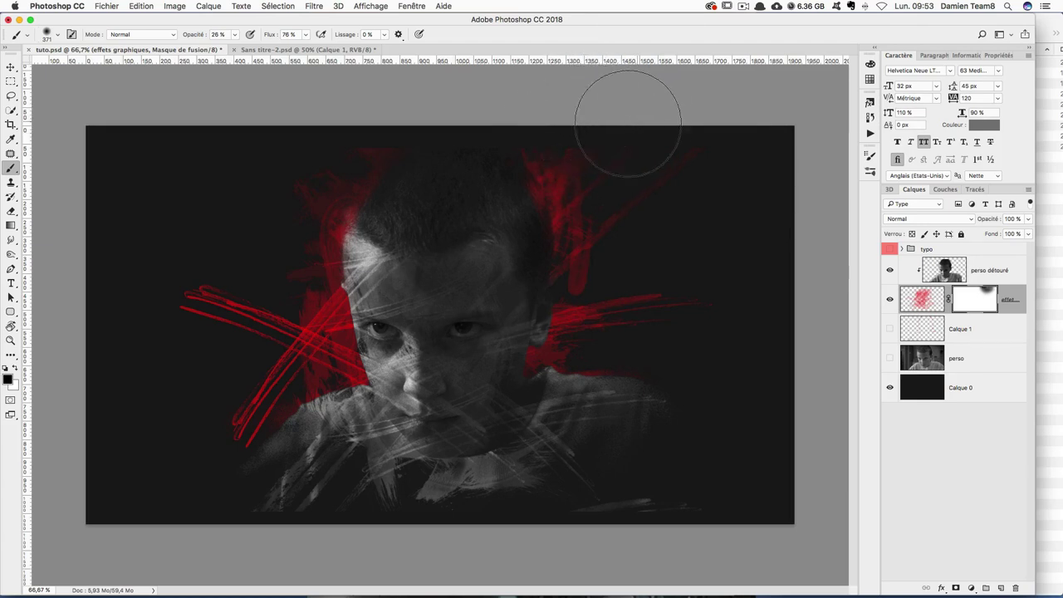
{"action": "mouse_move", "coordinate": [711, 131]}
{"action": "left_mouse_down"}
{"action": "mouse_move", "coordinate": [614, 231]}
{"action": "mouse_move", "coordinate": [650, 157]}
{"action": "mouse_move", "coordinate": [621, 95]}
{"action": "left_mouse_up"}
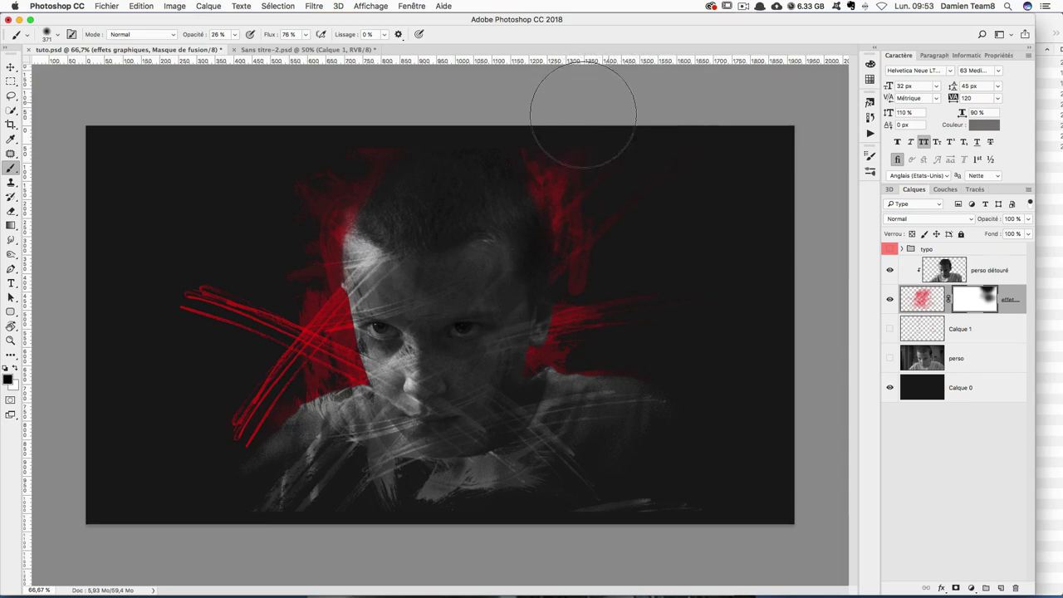
{"action": "left_click_drag", "start_coordinate": [402, 167], "coordinate": [509, 101]}
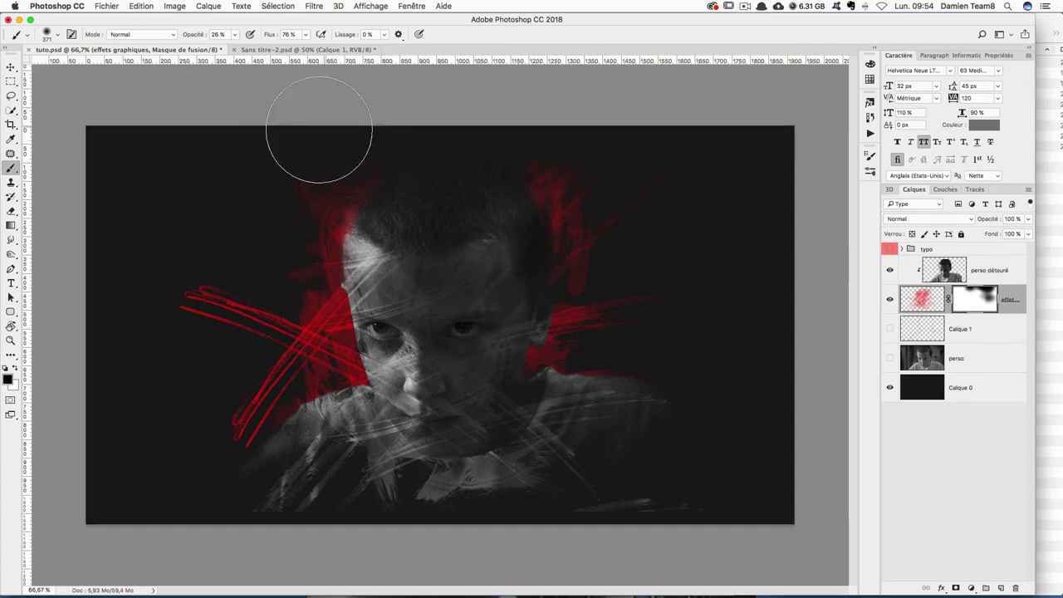
{"action": "mouse_move", "coordinate": [233, 284]}
{"action": "left_mouse_down"}
{"action": "mouse_move", "coordinate": [238, 357]}
{"action": "mouse_move", "coordinate": [225, 415]}
{"action": "mouse_move", "coordinate": [268, 368]}
{"action": "mouse_move", "coordinate": [208, 320]}
{"action": "mouse_move", "coordinate": [149, 245]}
{"action": "mouse_move", "coordinate": [249, 306]}
{"action": "mouse_move", "coordinate": [199, 296]}
{"action": "mouse_move", "coordinate": [237, 450]}
{"action": "mouse_move", "coordinate": [256, 439]}
{"action": "mouse_move", "coordinate": [226, 433]}
{"action": "mouse_move", "coordinate": [238, 379]}
{"action": "mouse_move", "coordinate": [273, 320]}
{"action": "mouse_move", "coordinate": [237, 304]}
{"action": "mouse_move", "coordinate": [274, 367]}
{"action": "mouse_move", "coordinate": [221, 435]}
{"action": "left_mouse_up"}
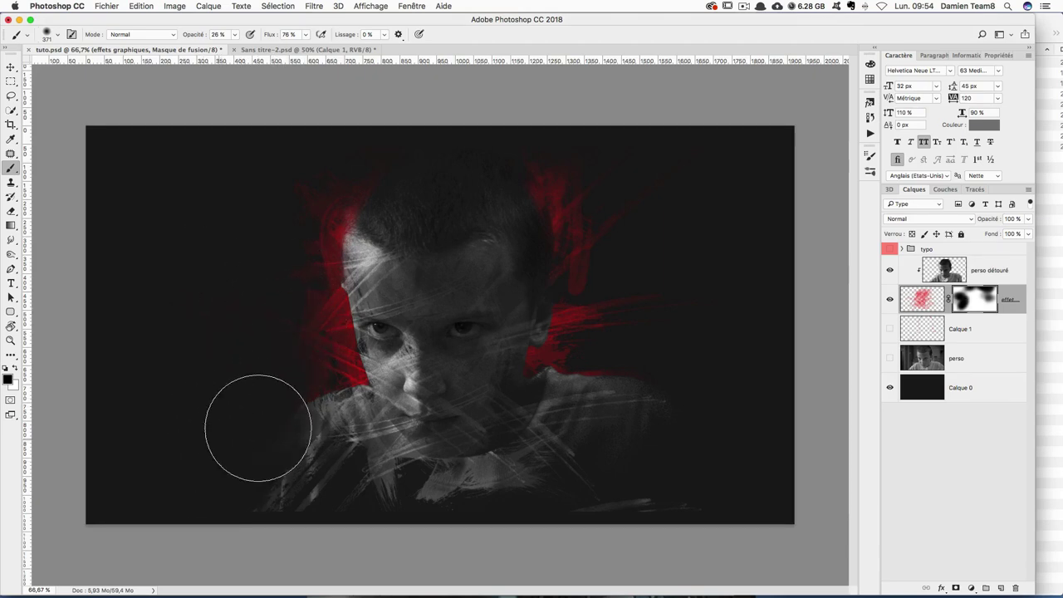
{"action": "mouse_move", "coordinate": [666, 378]}
{"action": "left_mouse_down"}
{"action": "mouse_move", "coordinate": [626, 302]}
{"action": "mouse_move", "coordinate": [653, 356]}
{"action": "mouse_move", "coordinate": [612, 398]}
{"action": "mouse_move", "coordinate": [670, 408]}
{"action": "left_mouse_up"}
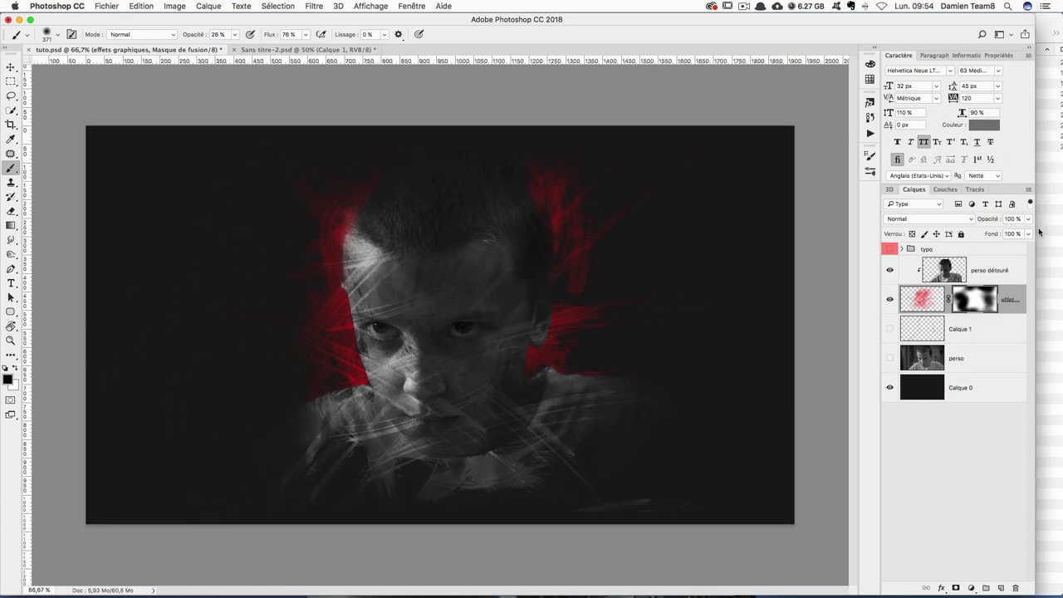
{"action": "key", "text": "shift+alt+bracketright"}
Stamp all visible layers into a new merged layer and toggle its visibility to check it
{"action": "left_click", "coordinate": [14, 65]}
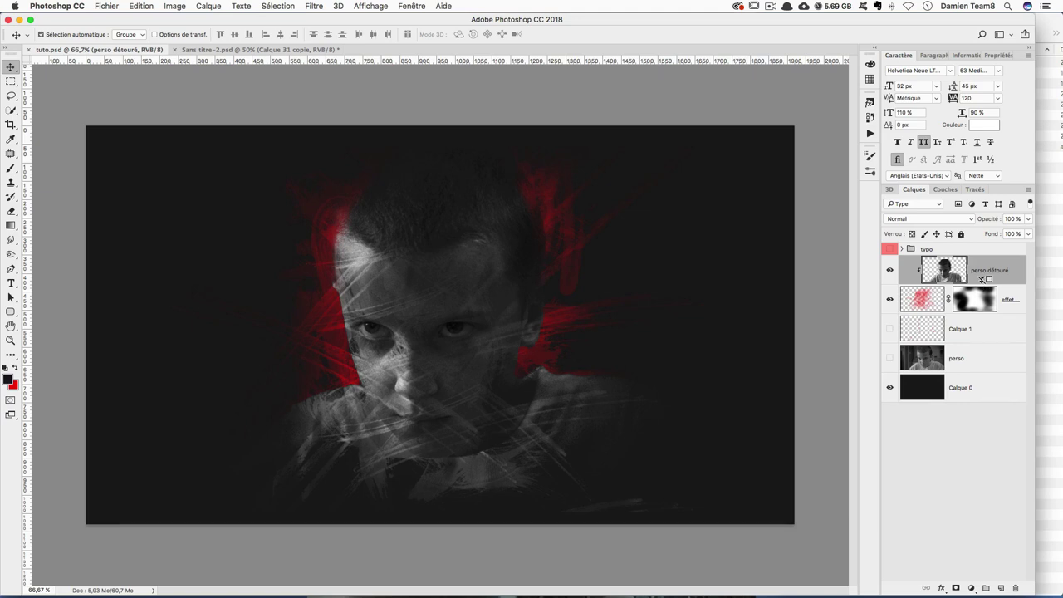
{"action": "key", "text": "ctrl+alt+shift+e"}
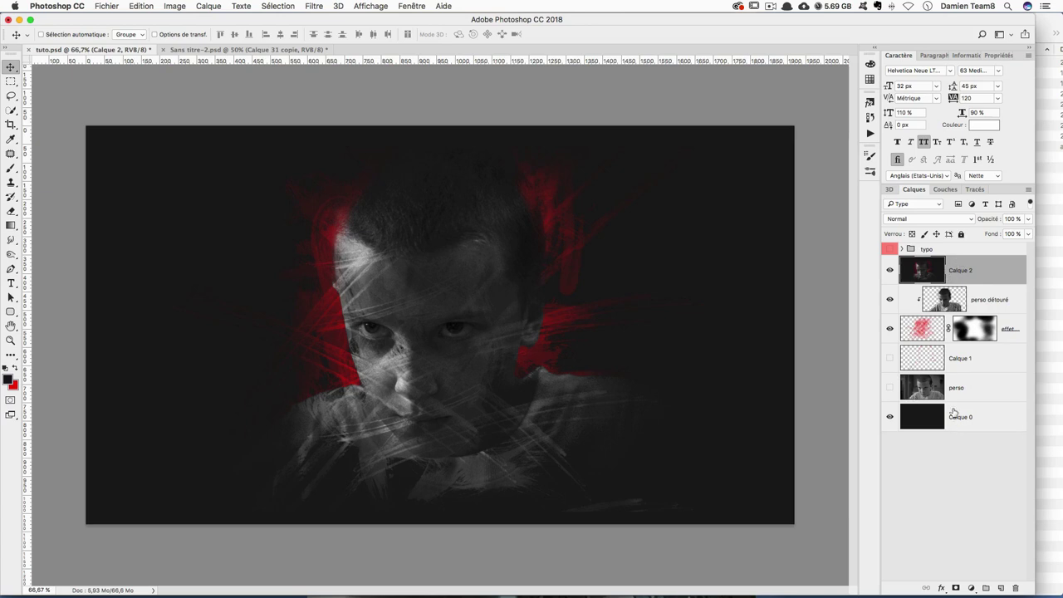
{"action": "left_click", "coordinate": [890, 271]}
{"action": "left_click", "coordinate": [889, 271]}
{"action": "left_click", "coordinate": [889, 272]}
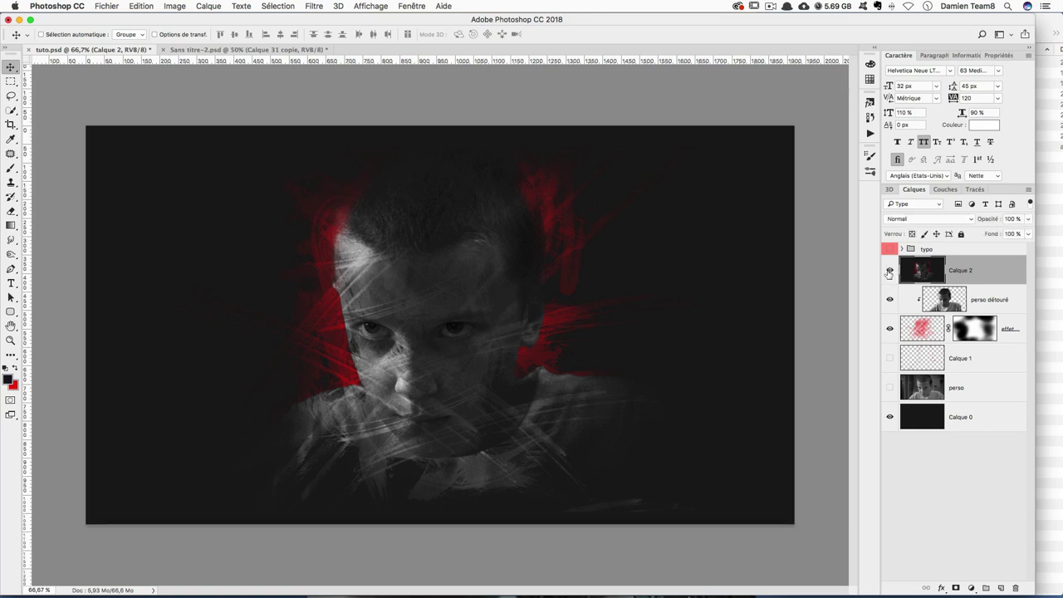
Rename the merged layer 'fusion'
{"action": "double_click", "coordinate": [961, 270]}
{"action": "type", "text": "fusion"}
{"action": "key", "text": "Return"}
{"action": "left_click", "coordinate": [167, 5]}
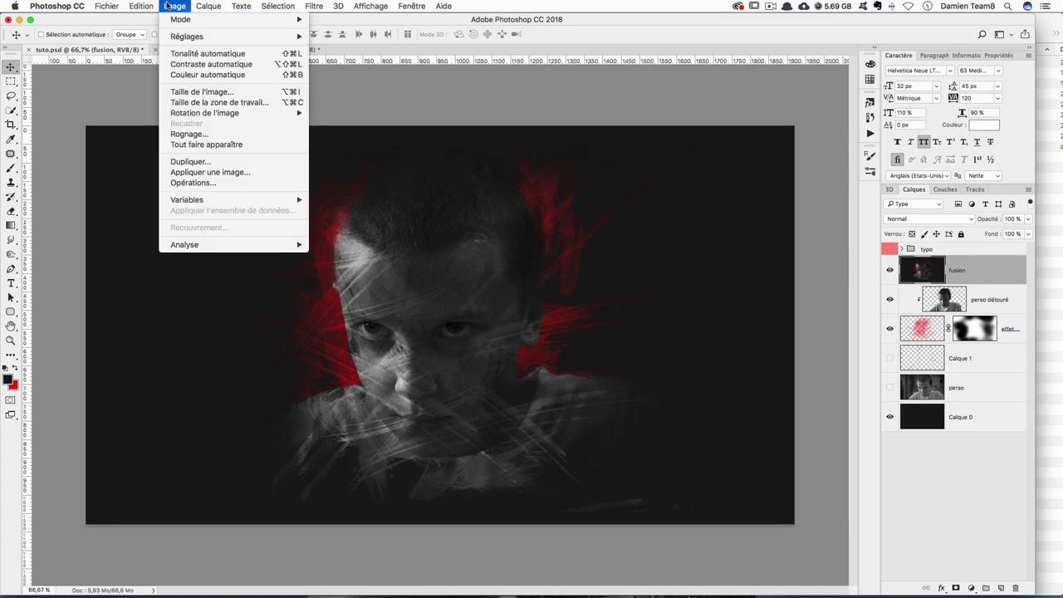
Add a Courbe de transfert de dégradé gradient map and set its dark stop to blue-black
{"action": "mouse_move", "coordinate": [187, 37]}
{"action": "left_click", "coordinate": [415, 196]}
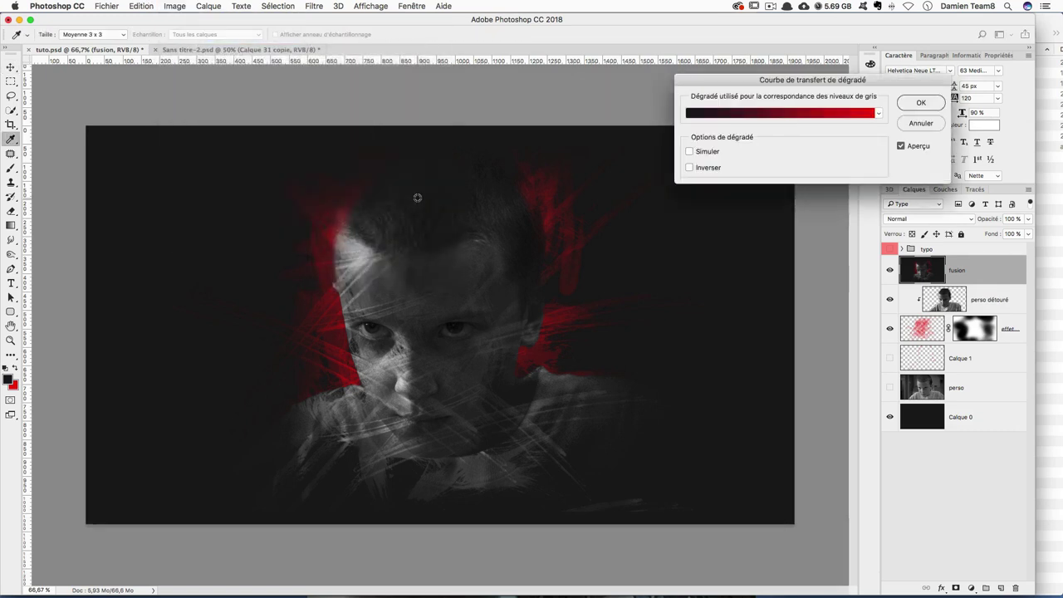
{"action": "left_click_drag", "start_coordinate": [806, 94], "coordinate": [641, 77]}
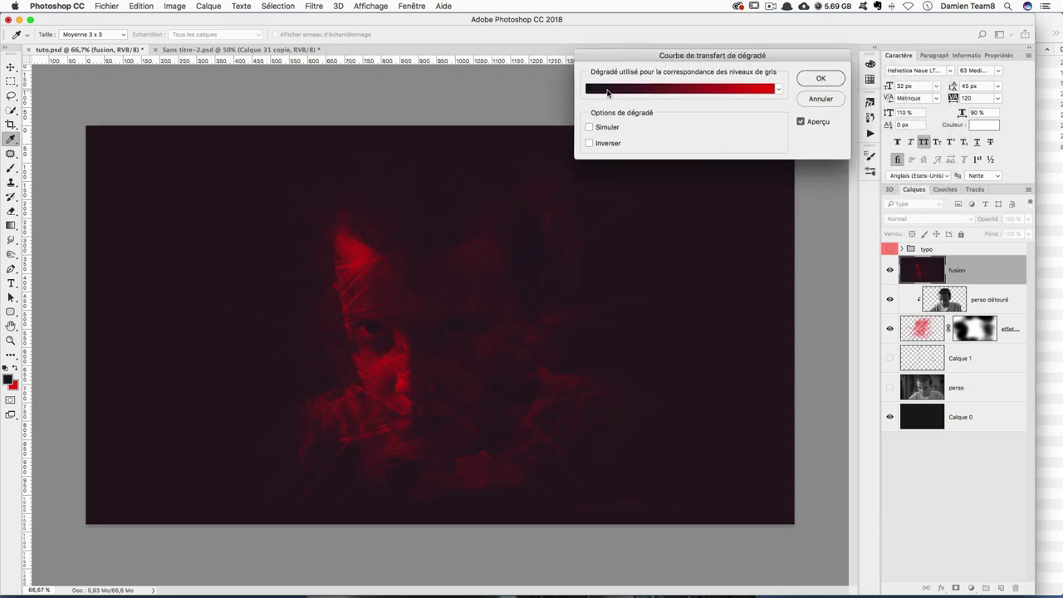
{"action": "left_click", "coordinate": [607, 90]}
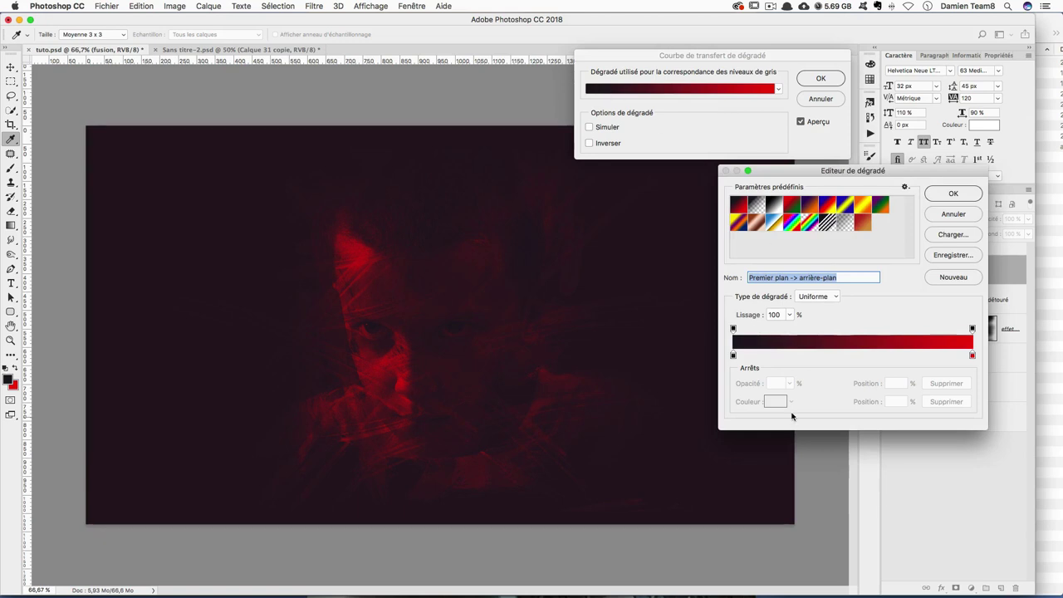
{"action": "double_click", "coordinate": [733, 356]}
{"action": "left_click", "coordinate": [950, 281]}
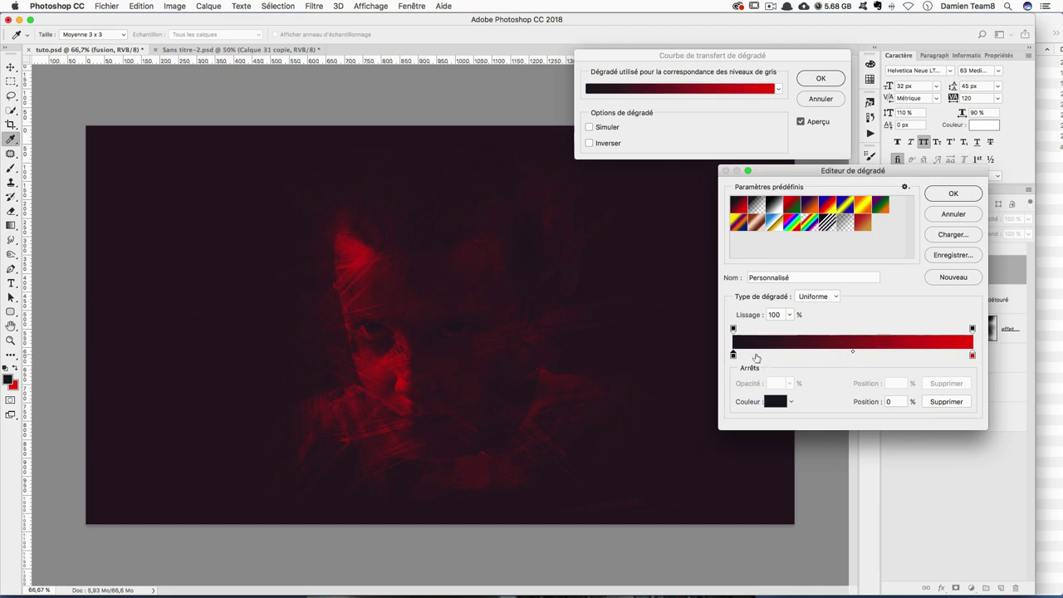
{"action": "double_click", "coordinate": [733, 355]}
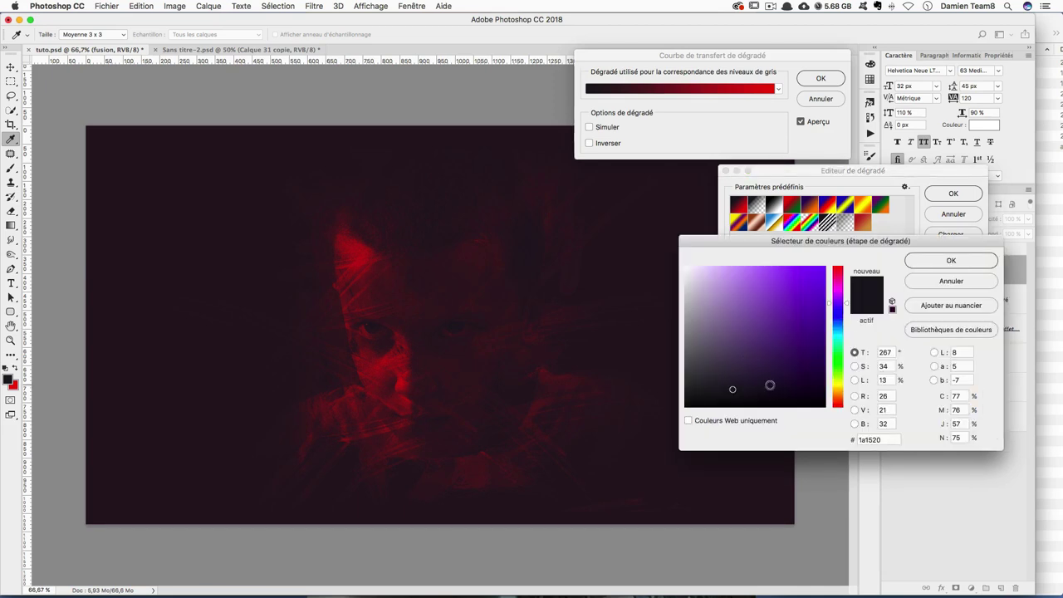
{"action": "left_click", "coordinate": [846, 308]}
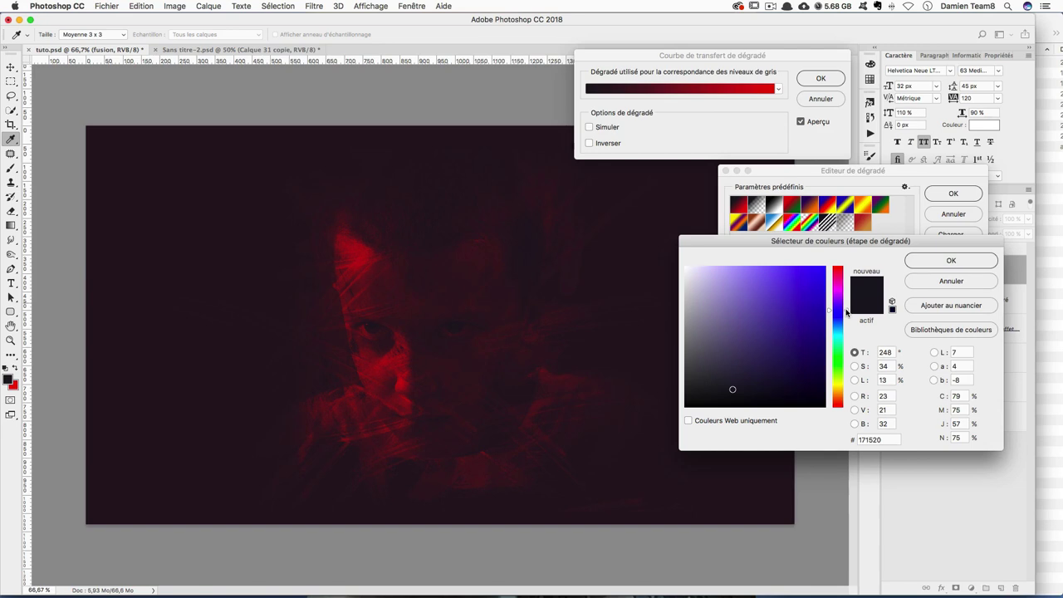
{"action": "left_click", "coordinate": [731, 377]}
{"action": "left_click", "coordinate": [731, 386]}
{"action": "mouse_move", "coordinate": [738, 379]}
{"action": "left_mouse_down"}
{"action": "mouse_move", "coordinate": [723, 384]}
{"action": "mouse_move", "coordinate": [741, 391]}
{"action": "left_mouse_up"}
{"action": "left_click_drag", "start_coordinate": [847, 307], "coordinate": [847, 309]}
{"action": "left_click", "coordinate": [959, 264]}
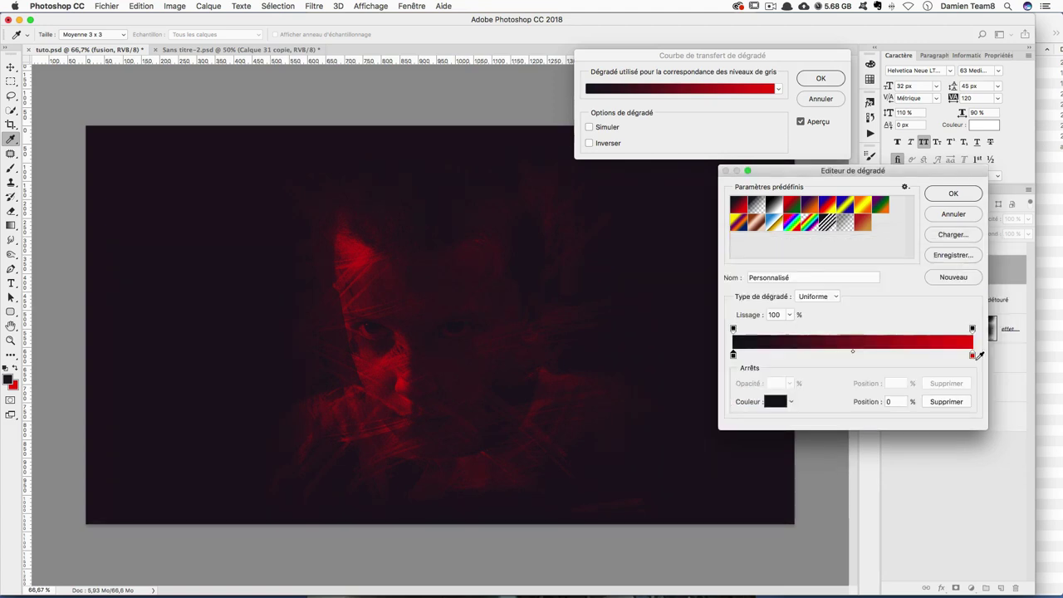
Set the gradient's light stop to a pale greyish beige
{"action": "double_click", "coordinate": [972, 355]}
{"action": "left_click_drag", "start_coordinate": [813, 251], "coordinate": [865, 267]}
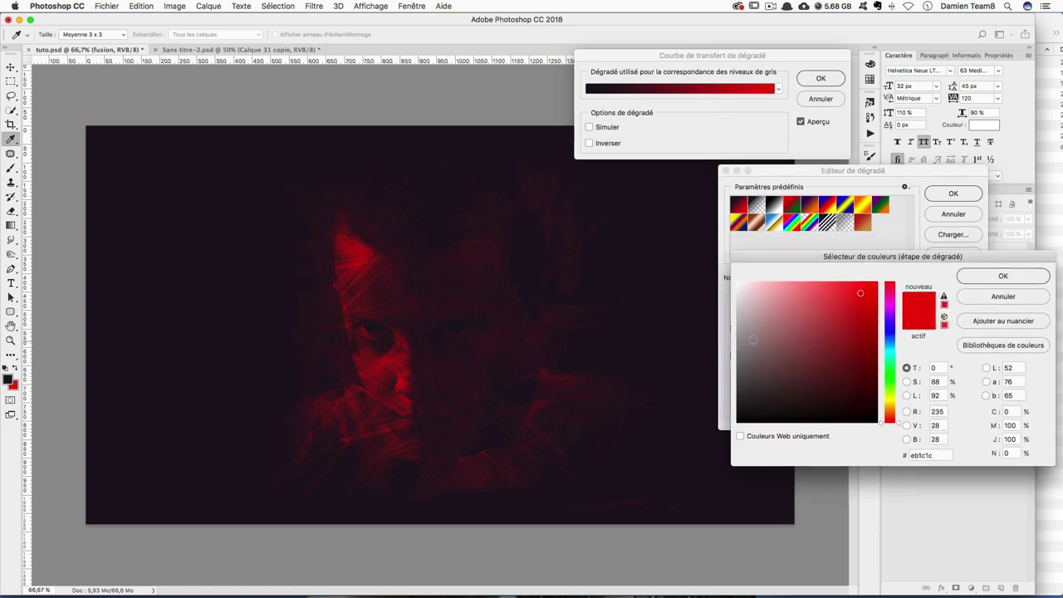
{"action": "left_click", "coordinate": [892, 402]}
{"action": "left_click_drag", "start_coordinate": [750, 337], "coordinate": [758, 328]}
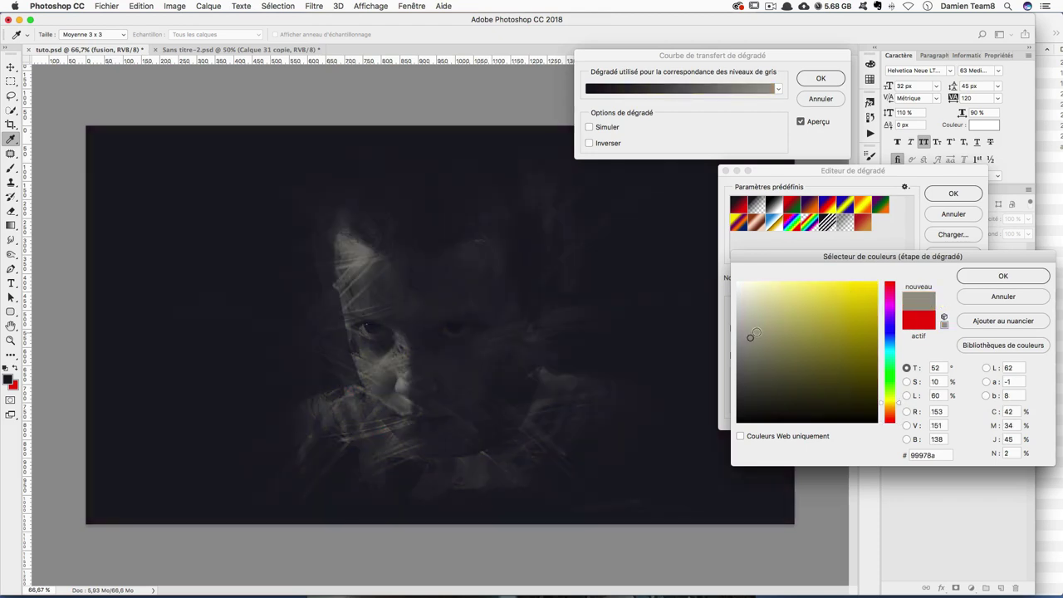
{"action": "left_click", "coordinate": [758, 321]}
{"action": "left_click_drag", "start_coordinate": [758, 320], "coordinate": [756, 322]}
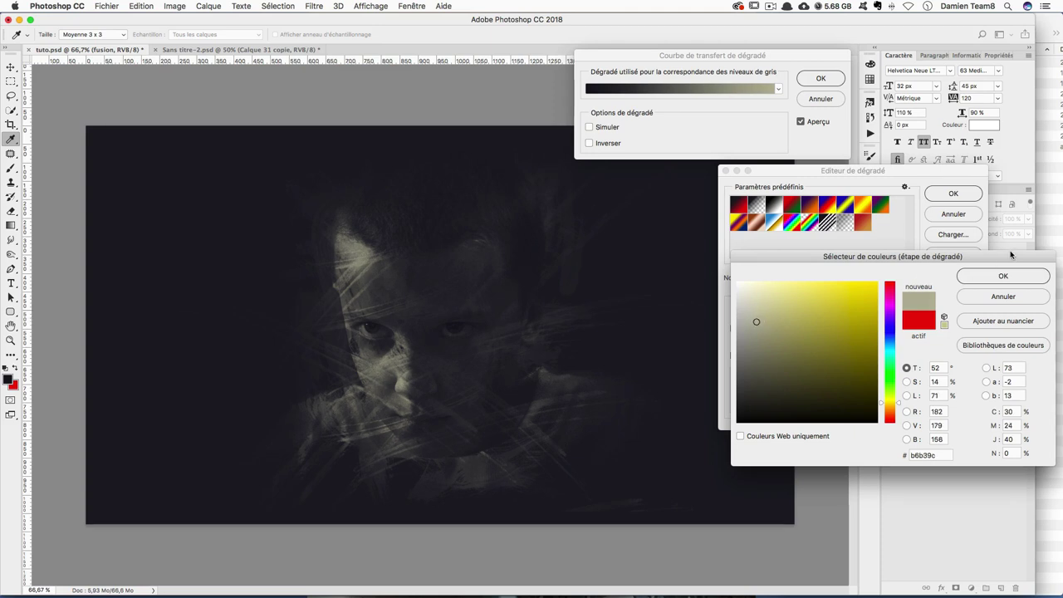
{"action": "left_click", "coordinate": [984, 278]}
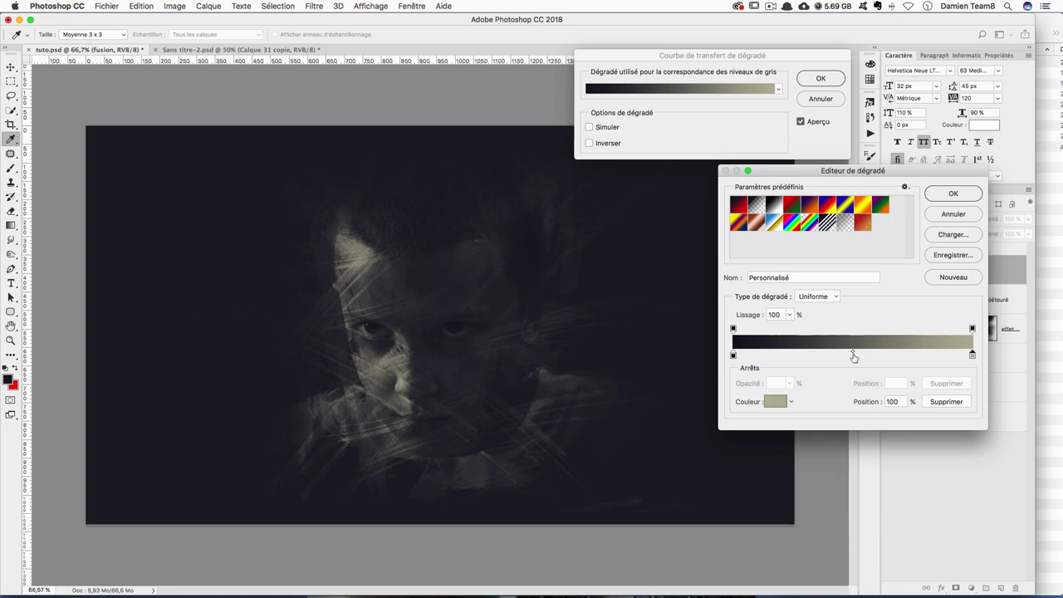
Try a magenta then teal middle stop, remove it, and accept the dark-to-beige gradient
{"action": "left_click", "coordinate": [853, 356]}
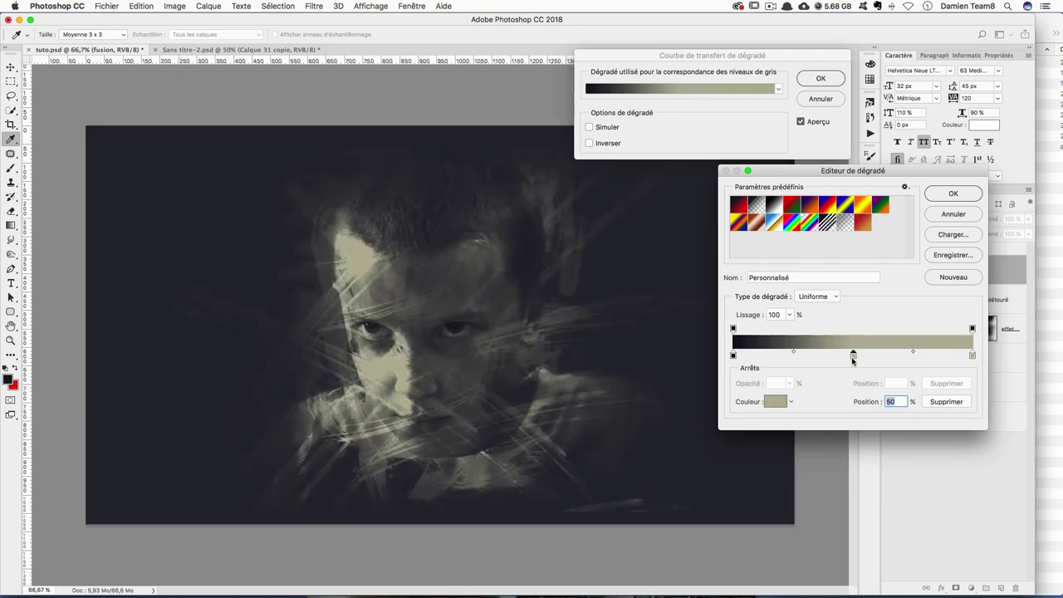
{"action": "double_click", "coordinate": [853, 356]}
{"action": "left_click", "coordinate": [890, 294]}
{"action": "mouse_move", "coordinate": [842, 315]}
{"action": "left_mouse_down"}
{"action": "mouse_move", "coordinate": [837, 343]}
{"action": "mouse_move", "coordinate": [851, 310]}
{"action": "left_mouse_up"}
{"action": "left_click", "coordinate": [890, 362]}
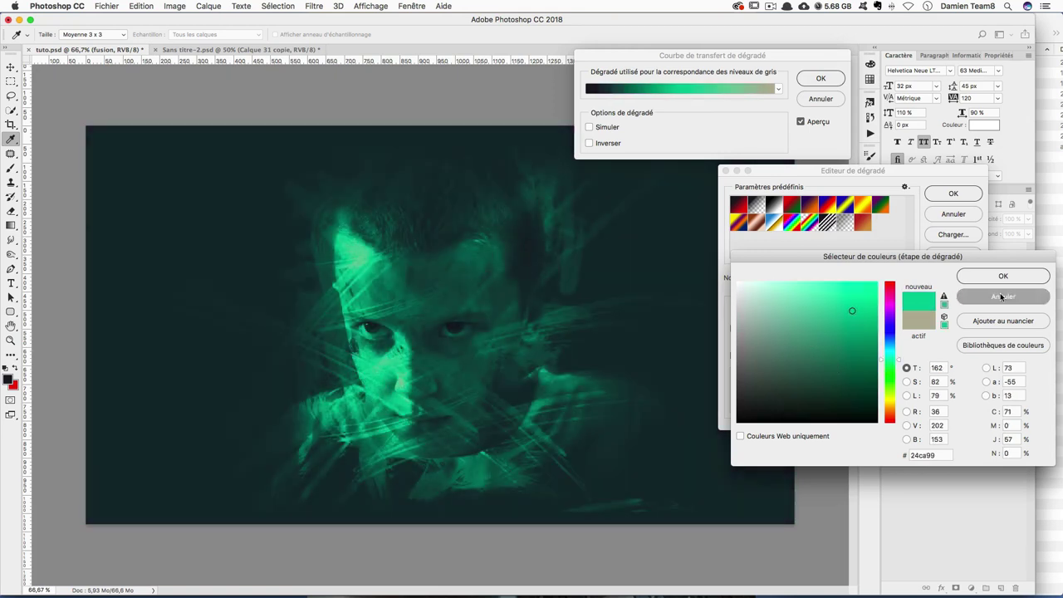
{"action": "left_click", "coordinate": [1002, 297]}
{"action": "left_click_drag", "start_coordinate": [853, 357], "coordinate": [853, 379]}
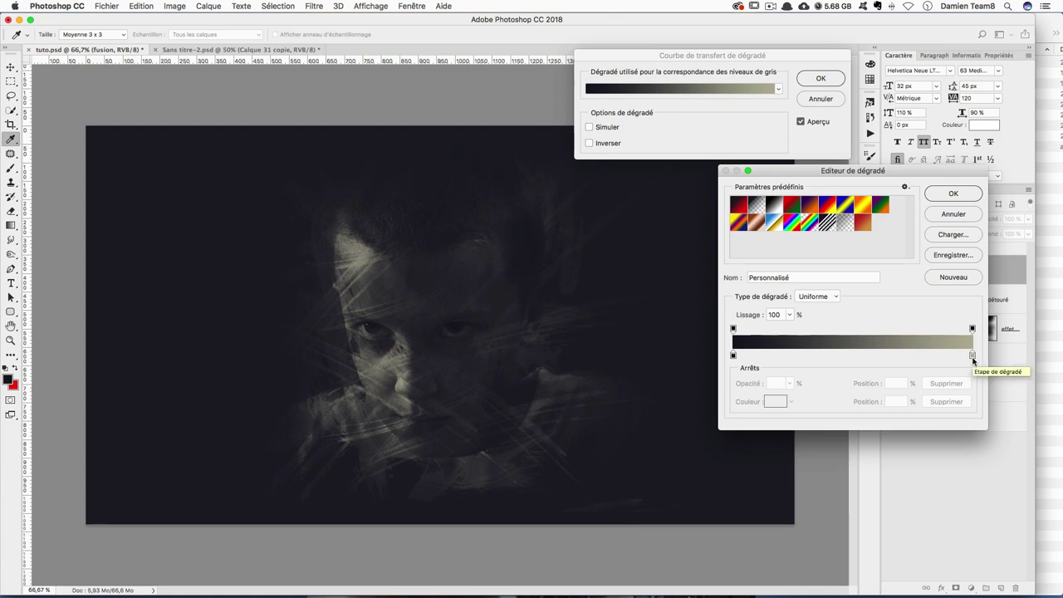
{"action": "left_click", "coordinate": [953, 193]}
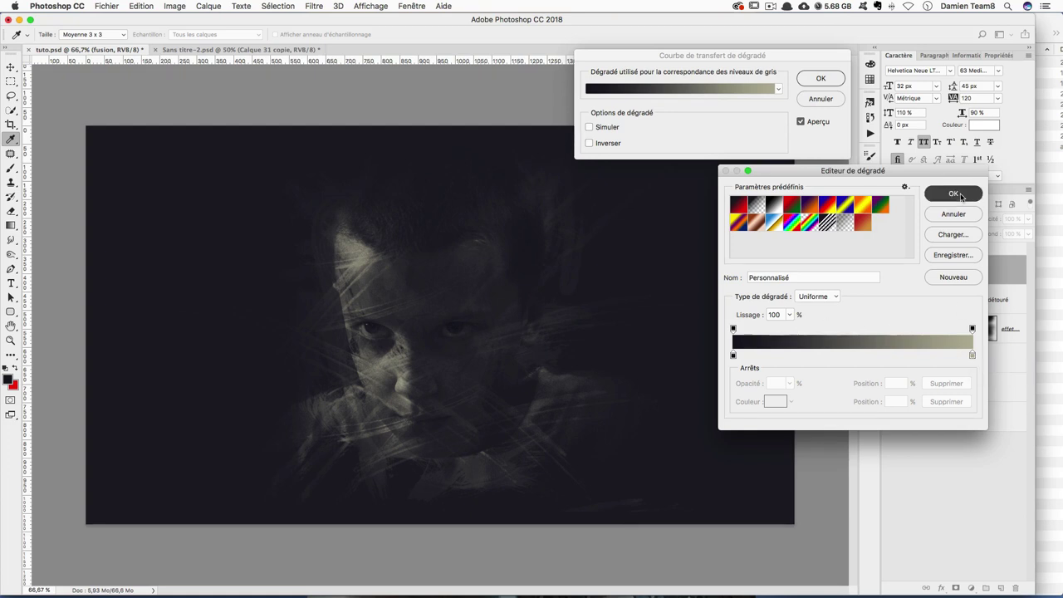
Apply the gradient map and add a new layer named yeux above fusion
{"action": "left_click", "coordinate": [819, 78]}
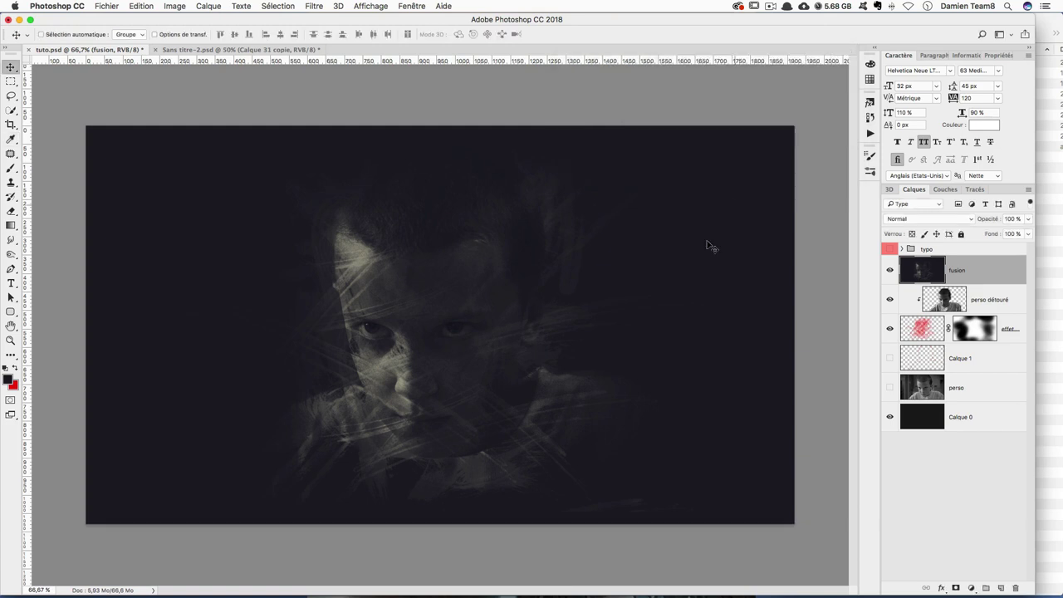
{"action": "key", "text": "super+plus"}
{"action": "key", "text": "super+plus"}
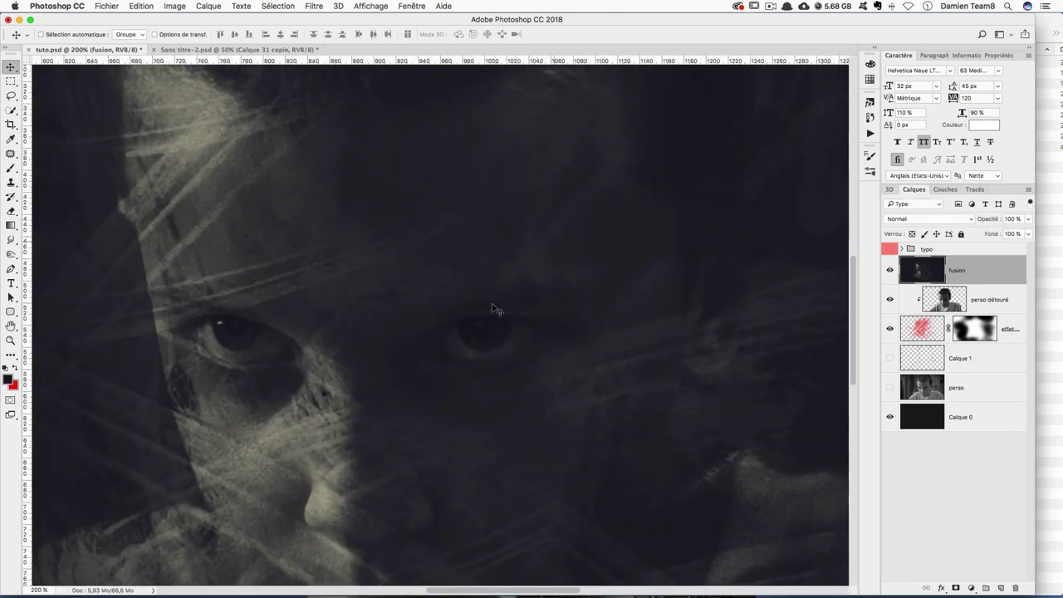
{"action": "scroll", "coordinate": [498, 309], "scroll_direction": "left", "scroll_amount": 5}
{"action": "left_click", "coordinate": [999, 588]}
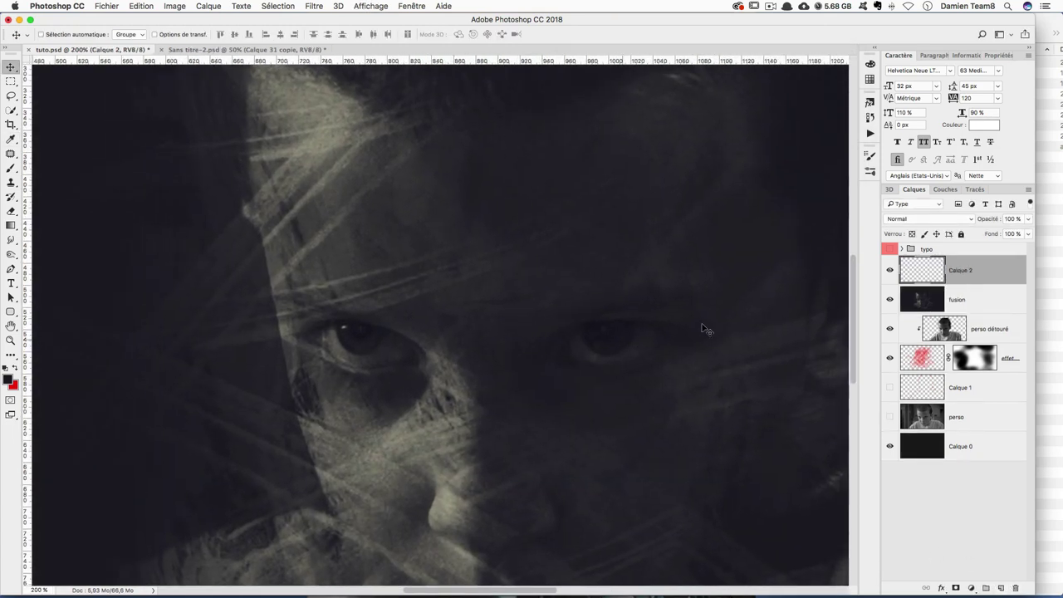
{"action": "double_click", "coordinate": [968, 271]}
{"action": "type", "text": "yeux"}
{"action": "key", "text": "Return"}
Select and resize the Brush, zoom in on the left eye, and set the colour to black
{"action": "key", "text": "b"}
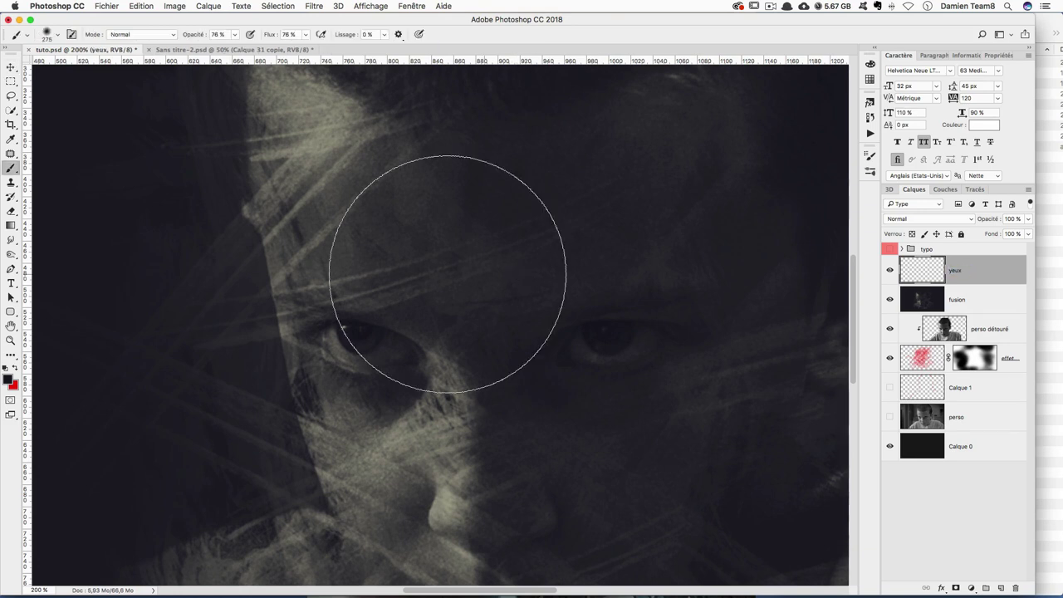
{"action": "mouse_move", "coordinate": [512, 309]}
{"action": "left_mouse_down"}
{"action": "mouse_move", "coordinate": [451, 369]}
{"action": "mouse_move", "coordinate": [370, 368]}
{"action": "mouse_move", "coordinate": [410, 352]}
{"action": "left_mouse_up"}
{"action": "key", "text": "super+plus"}
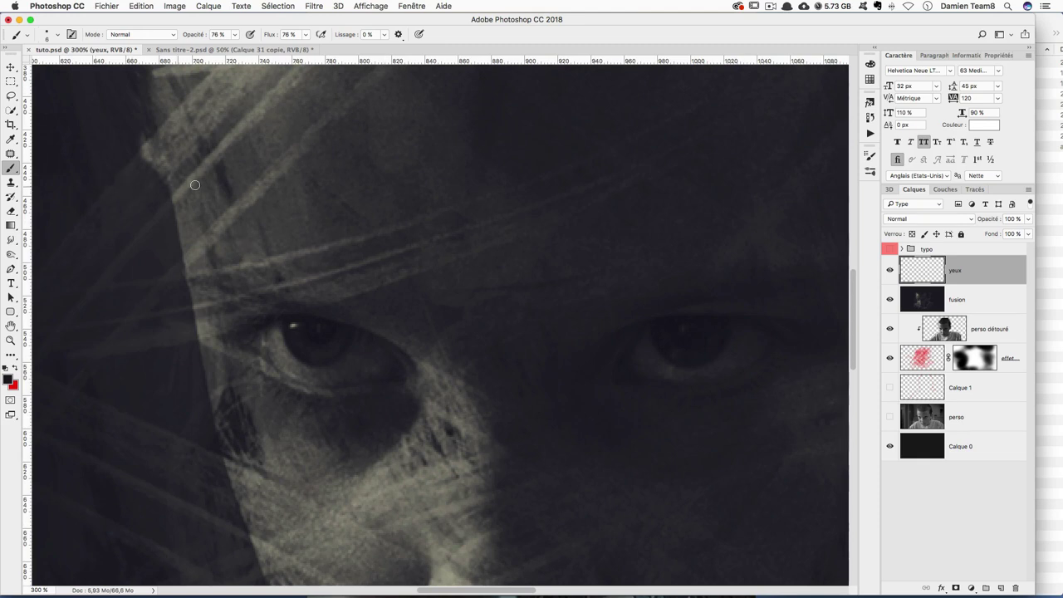
{"action": "left_click", "coordinate": [316, 338]}
{"action": "left_click", "coordinate": [314, 336]}
Set brush opacity 100% and smoothing 40%, then outline the left eye's lids, undoing the last stroke
{"action": "left_click", "coordinate": [235, 36]}
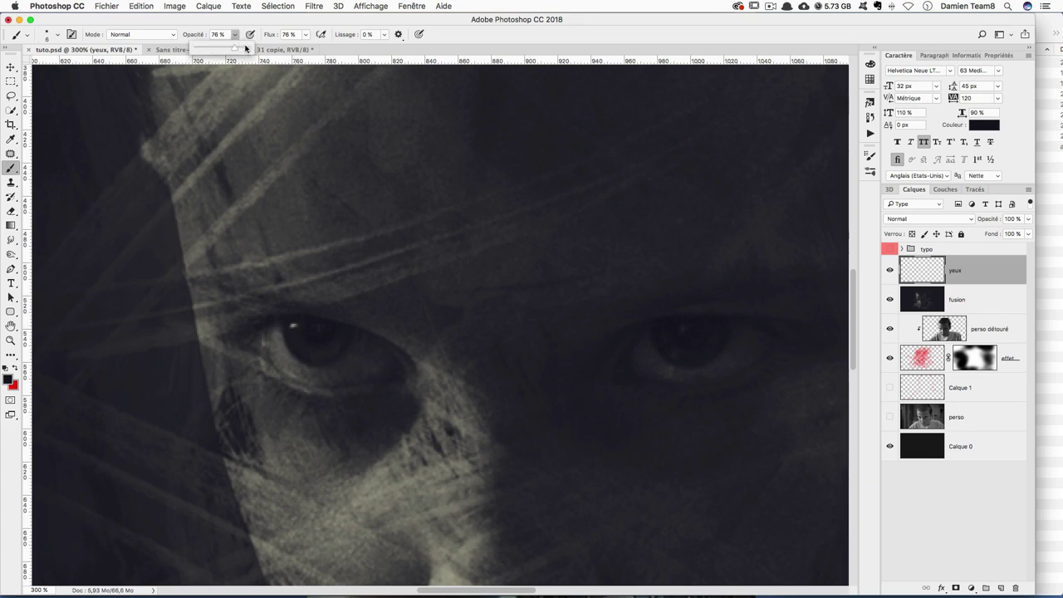
{"action": "left_click", "coordinate": [383, 35]}
{"action": "left_click_drag", "start_coordinate": [391, 51], "coordinate": [413, 51]}
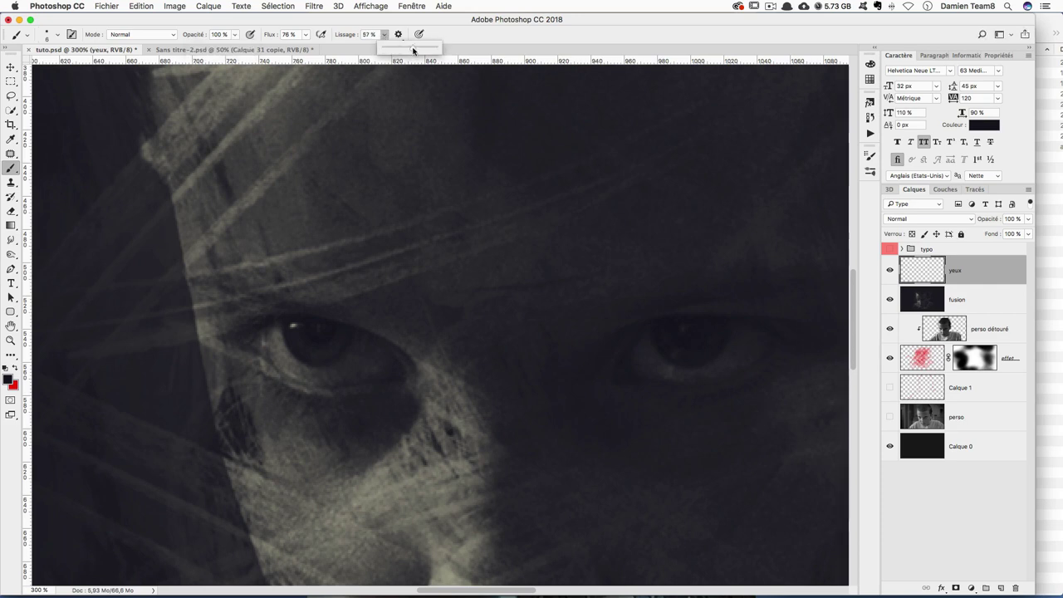
{"action": "left_click", "coordinate": [265, 335]}
{"action": "left_click_drag", "start_coordinate": [266, 350], "coordinate": [330, 380]}
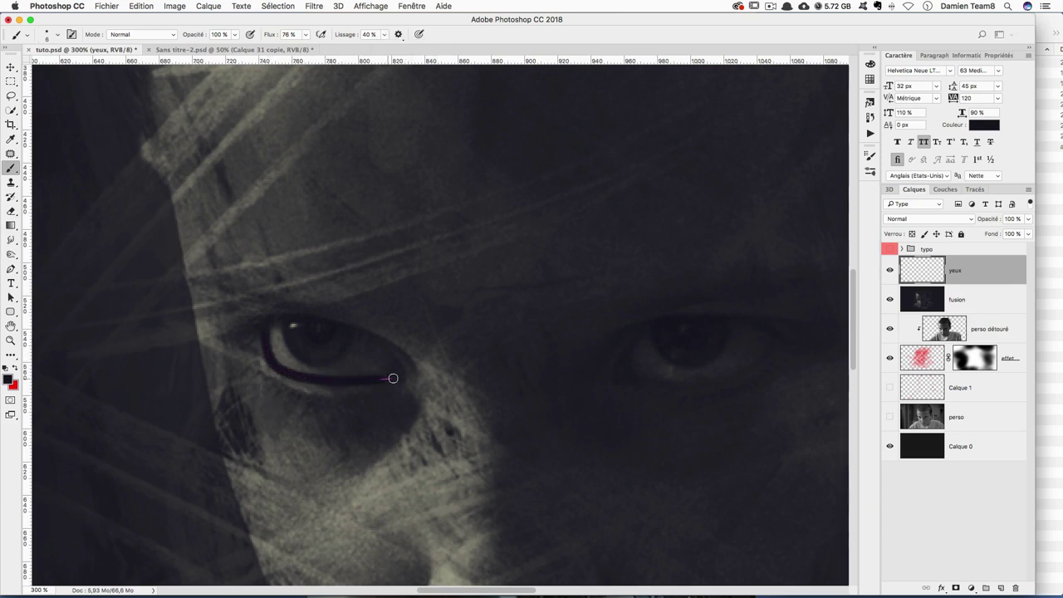
{"action": "left_click_drag", "start_coordinate": [404, 371], "coordinate": [354, 333]}
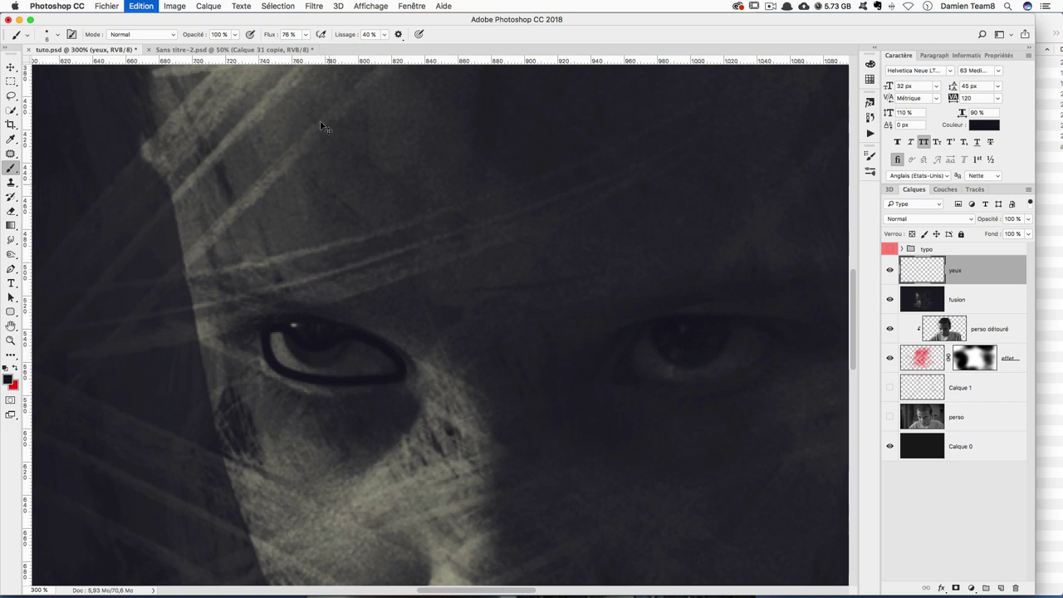
{"action": "key", "text": "ctrl+z"}
Fill the left eye solid black on the yeux layer, tuning brush smoothing between strokes
{"action": "left_click", "coordinate": [383, 34]}
{"action": "left_click_drag", "start_coordinate": [381, 48], "coordinate": [362, 52]}
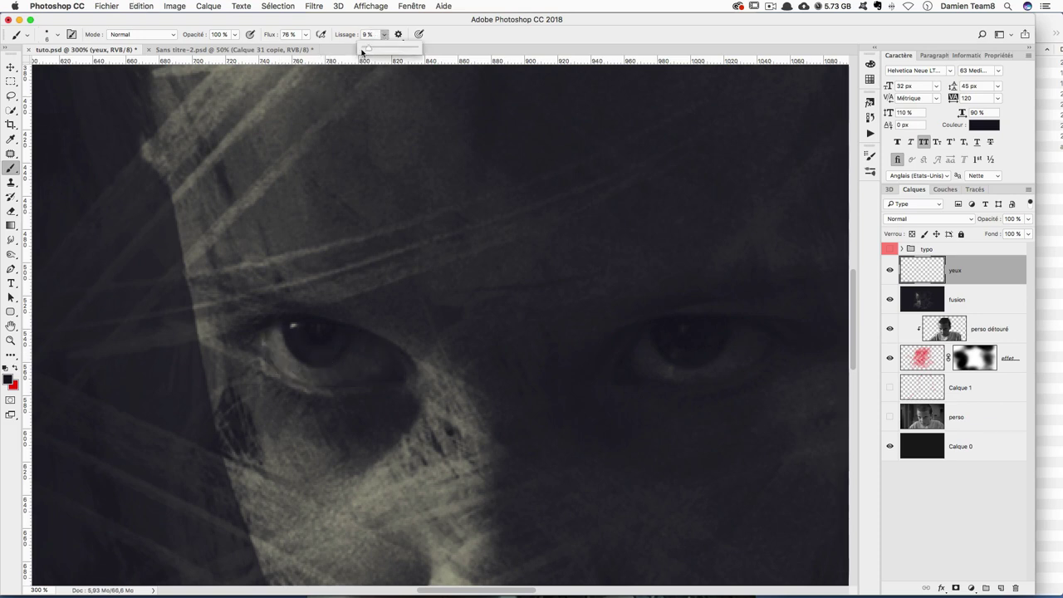
{"action": "left_click_drag", "start_coordinate": [272, 337], "coordinate": [363, 378]}
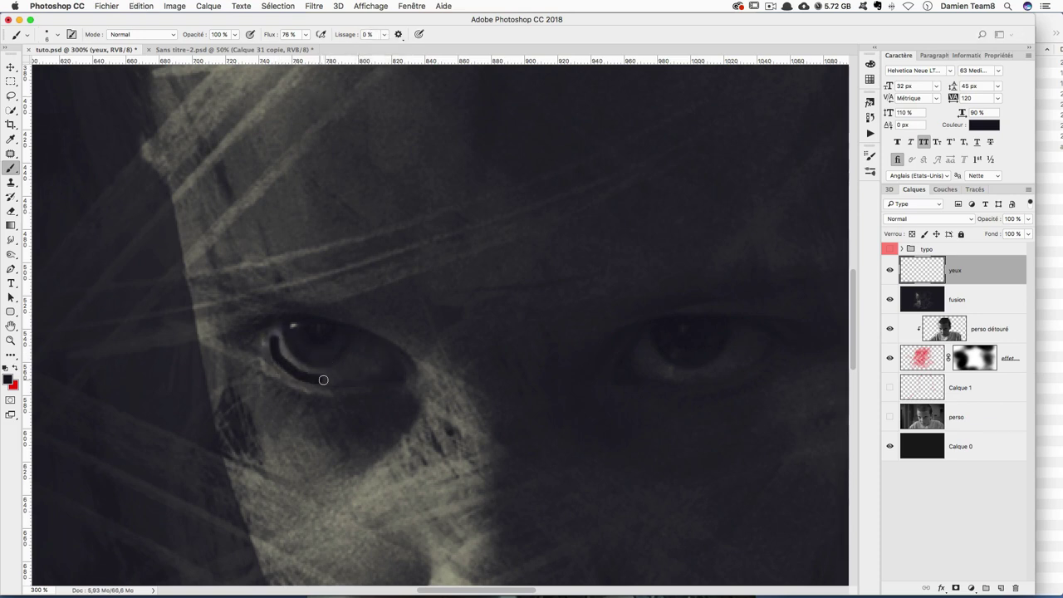
{"action": "key", "text": "ctrl+plus"}
{"action": "key", "text": "ctrl+z"}
{"action": "mouse_move", "coordinate": [211, 336]}
{"action": "left_mouse_down"}
{"action": "mouse_move", "coordinate": [325, 400]}
{"action": "mouse_move", "coordinate": [225, 328]}
{"action": "left_mouse_up"}
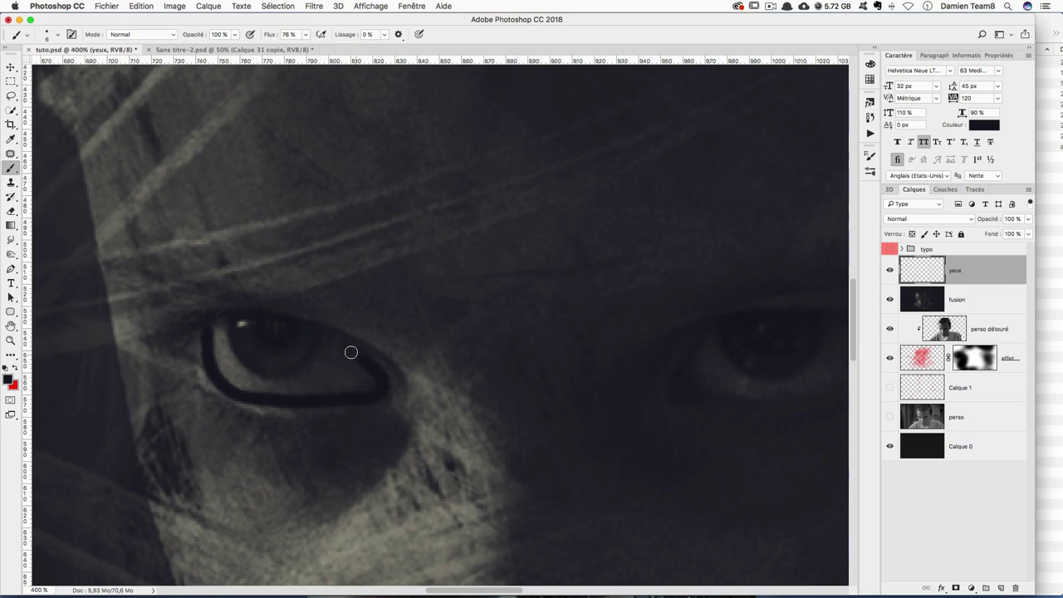
{"action": "key", "text": "ctrl+z"}
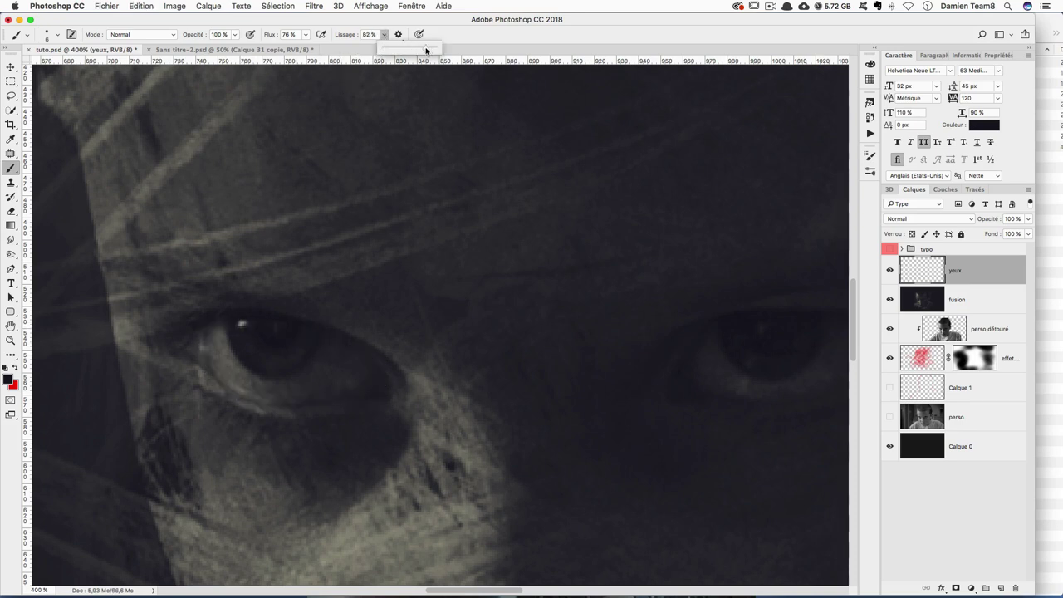
{"action": "left_click", "coordinate": [204, 325]}
{"action": "mouse_move", "coordinate": [204, 325]}
{"action": "left_mouse_down"}
{"action": "mouse_move", "coordinate": [217, 382]}
{"action": "mouse_move", "coordinate": [257, 396]}
{"action": "mouse_move", "coordinate": [368, 406]}
{"action": "mouse_move", "coordinate": [399, 391]}
{"action": "mouse_move", "coordinate": [374, 353]}
{"action": "mouse_move", "coordinate": [314, 329]}
{"action": "mouse_move", "coordinate": [280, 322]}
{"action": "mouse_move", "coordinate": [282, 347]}
{"action": "mouse_move", "coordinate": [231, 315]}
{"action": "mouse_move", "coordinate": [203, 329]}
{"action": "left_mouse_up"}
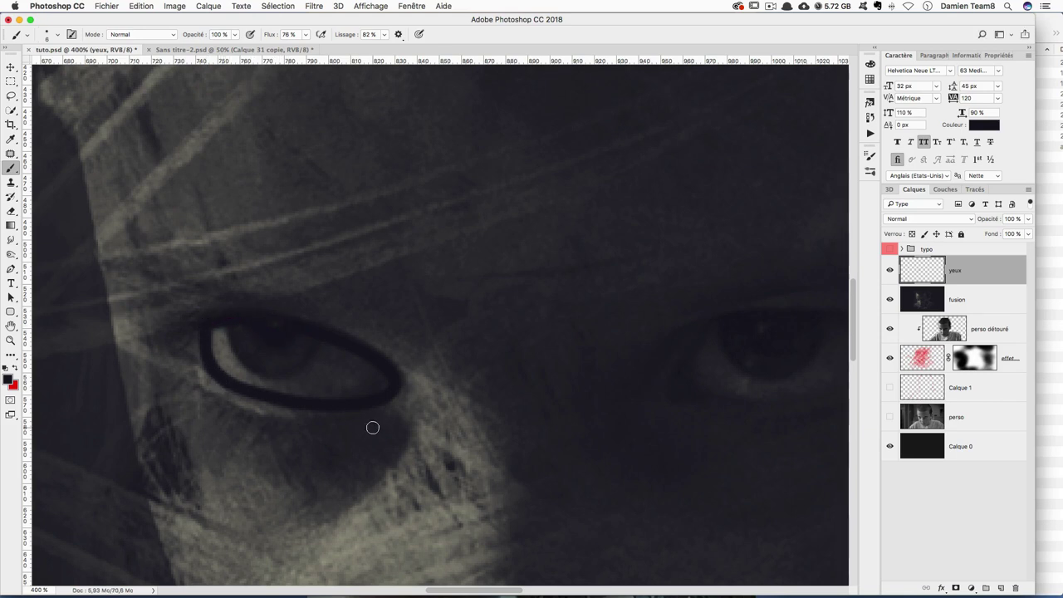
{"action": "left_click", "coordinate": [384, 35]}
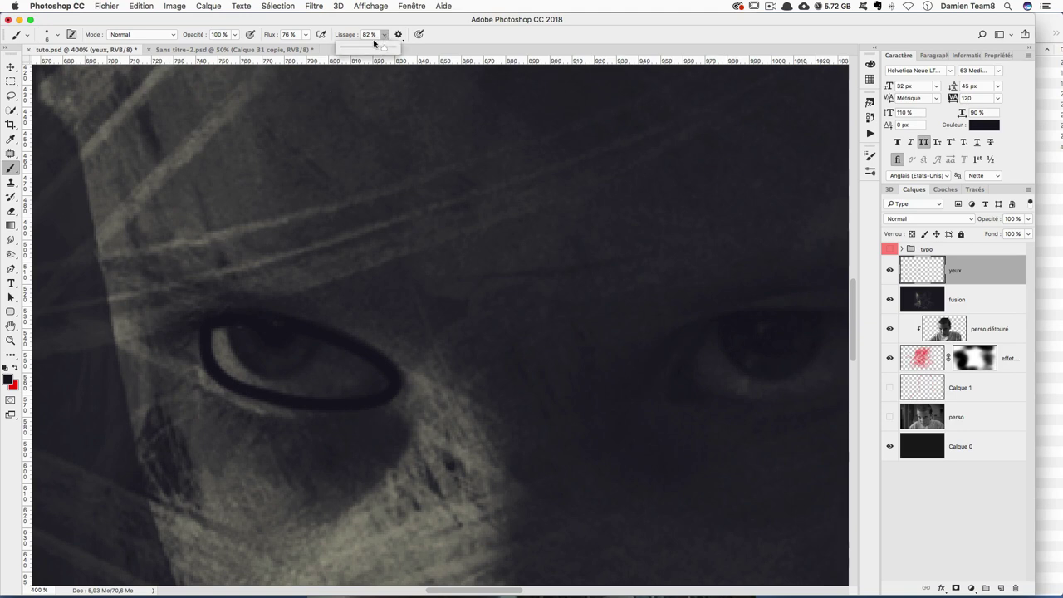
{"action": "mouse_move", "coordinate": [232, 361]}
{"action": "left_mouse_down"}
{"action": "mouse_move", "coordinate": [216, 332]}
{"action": "mouse_move", "coordinate": [256, 379]}
{"action": "mouse_move", "coordinate": [361, 391]}
{"action": "mouse_move", "coordinate": [356, 363]}
{"action": "mouse_move", "coordinate": [301, 339]}
{"action": "mouse_move", "coordinate": [316, 373]}
{"action": "mouse_move", "coordinate": [227, 349]}
{"action": "mouse_move", "coordinate": [241, 373]}
{"action": "mouse_move", "coordinate": [232, 333]}
{"action": "mouse_move", "coordinate": [334, 358]}
{"action": "mouse_move", "coordinate": [239, 330]}
{"action": "mouse_move", "coordinate": [220, 366]}
{"action": "mouse_move", "coordinate": [343, 387]}
{"action": "mouse_move", "coordinate": [379, 379]}
{"action": "mouse_move", "coordinate": [258, 366]}
{"action": "mouse_move", "coordinate": [242, 332]}
{"action": "left_mouse_up"}
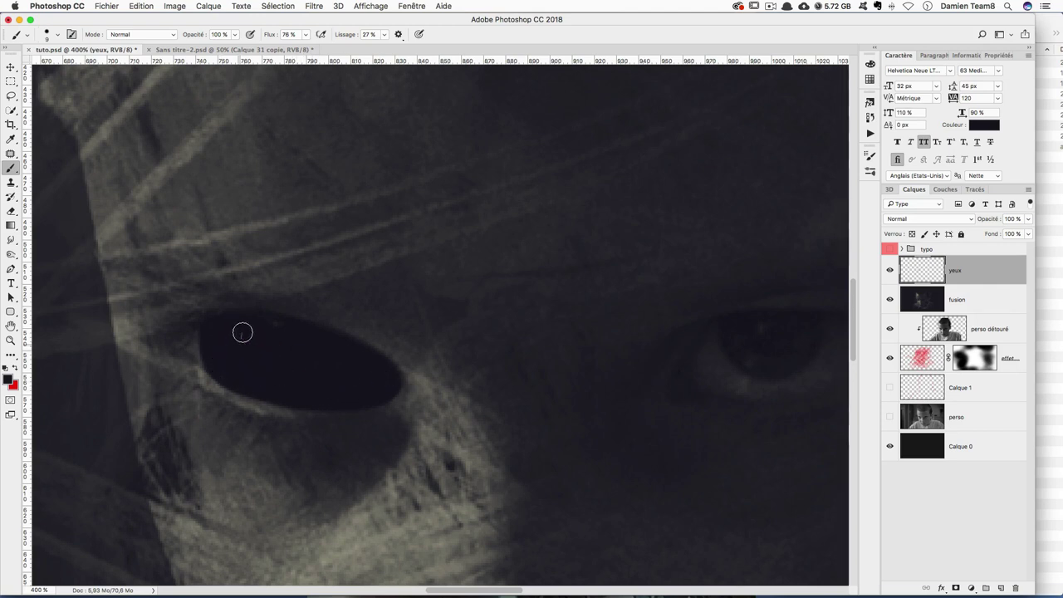
{"action": "left_click_drag", "start_coordinate": [585, 378], "coordinate": [286, 364]}
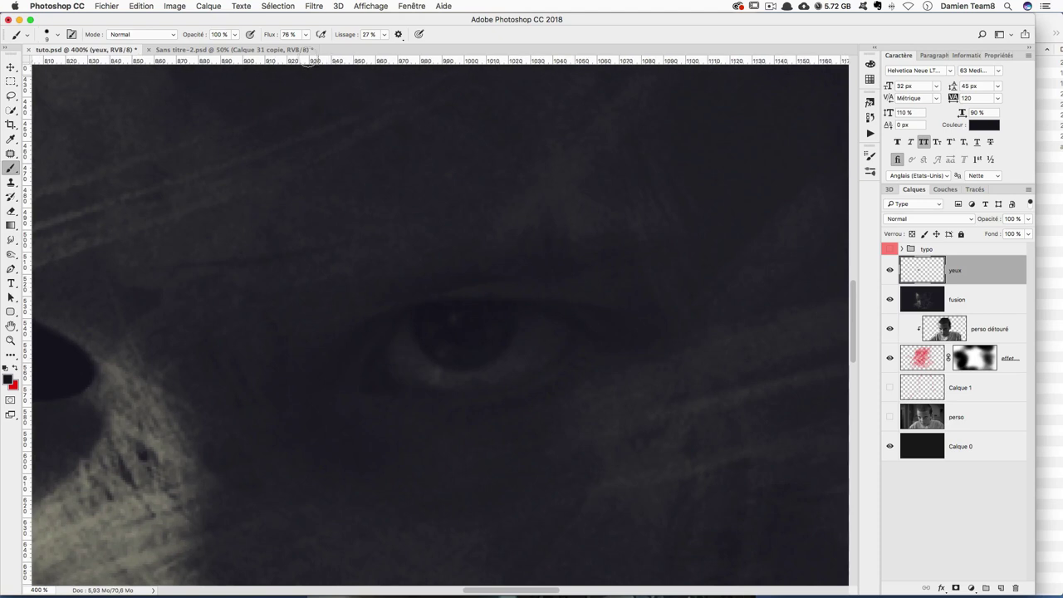
{"action": "scroll", "coordinate": [466, 331], "scroll_direction": "up", "scroll_amount": 2}
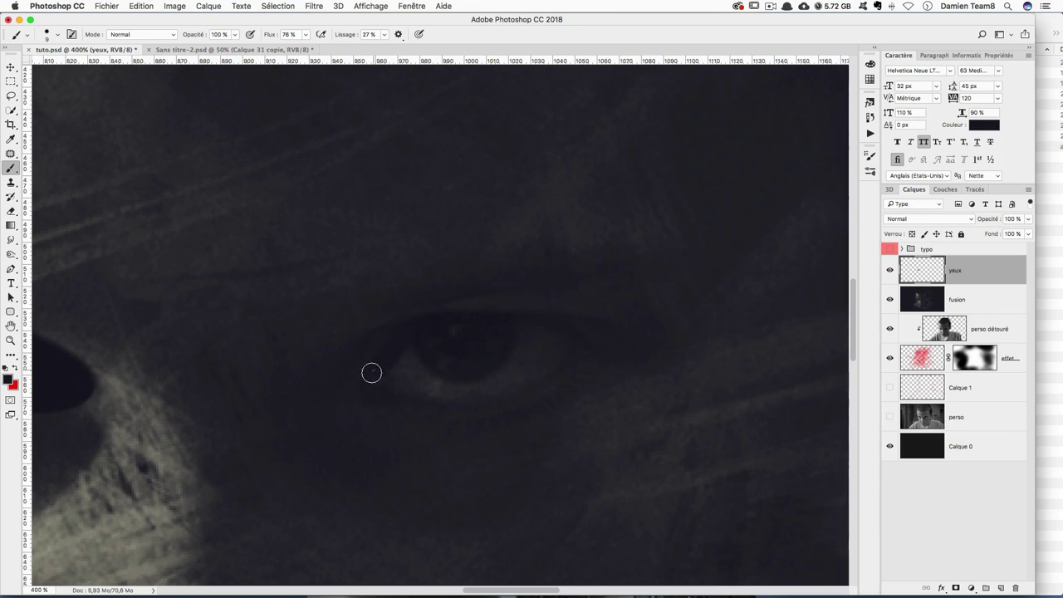
Paint the right eye black at 40% smoothing, then drop smoothing to about 19% and shrink the brush
{"action": "left_click_drag", "start_coordinate": [384, 36], "coordinate": [394, 51]}
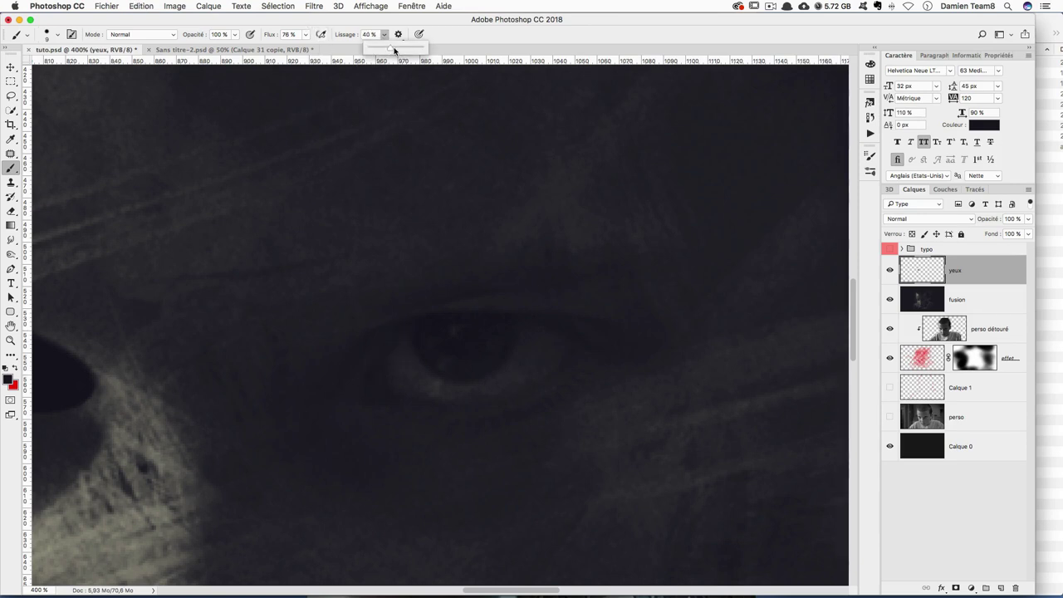
{"action": "mouse_move", "coordinate": [410, 320]}
{"action": "left_mouse_down"}
{"action": "mouse_move", "coordinate": [378, 379]}
{"action": "mouse_move", "coordinate": [515, 398]}
{"action": "mouse_move", "coordinate": [574, 340]}
{"action": "mouse_move", "coordinate": [503, 321]}
{"action": "mouse_move", "coordinate": [467, 358]}
{"action": "mouse_move", "coordinate": [440, 351]}
{"action": "mouse_move", "coordinate": [421, 318]}
{"action": "mouse_move", "coordinate": [408, 330]}
{"action": "mouse_move", "coordinate": [410, 354]}
{"action": "mouse_move", "coordinate": [486, 380]}
{"action": "mouse_move", "coordinate": [418, 361]}
{"action": "mouse_move", "coordinate": [415, 374]}
{"action": "mouse_move", "coordinate": [543, 344]}
{"action": "mouse_move", "coordinate": [529, 373]}
{"action": "mouse_move", "coordinate": [551, 348]}
{"action": "mouse_move", "coordinate": [520, 330]}
{"action": "mouse_move", "coordinate": [465, 375]}
{"action": "left_mouse_up"}
{"action": "left_click", "coordinate": [380, 36]}
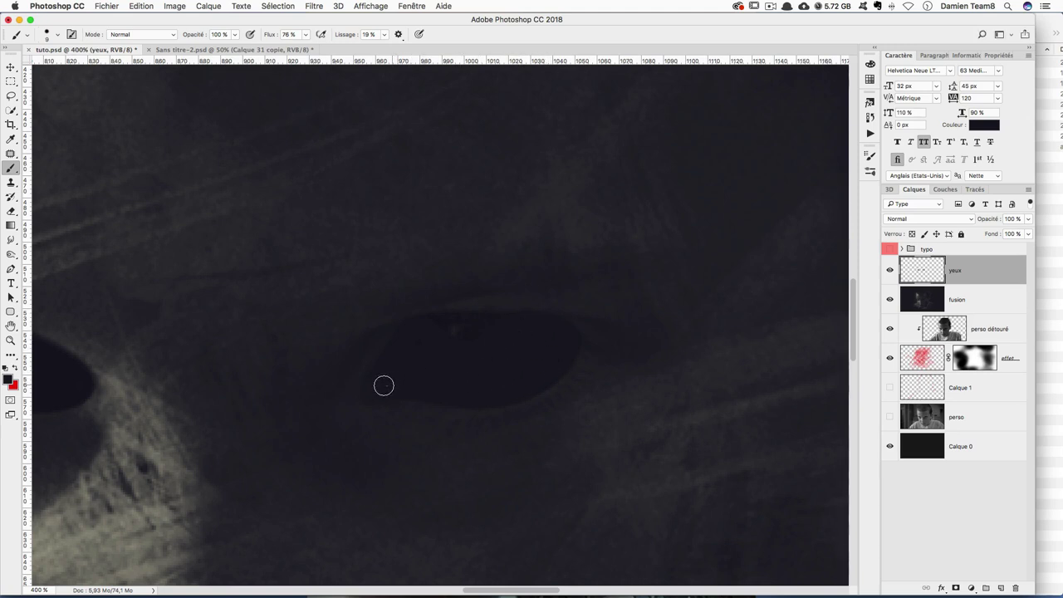
{"action": "left_click_drag", "start_coordinate": [440, 349], "coordinate": [410, 332]}
Zoom out and back in to 100% to check both blackened eyes
{"action": "key", "text": "ctrl+minus"}
{"action": "key", "text": "ctrl+minus"}
{"action": "key", "text": "ctrl+minus"}
{"action": "key", "text": "ctrl+minus"}
{"action": "key", "text": "ctrl+minus"}
{"action": "key", "text": "ctrl+plus"}
{"action": "key", "text": "ctrl+plus"}
{"action": "key", "text": "ctrl+minus"}
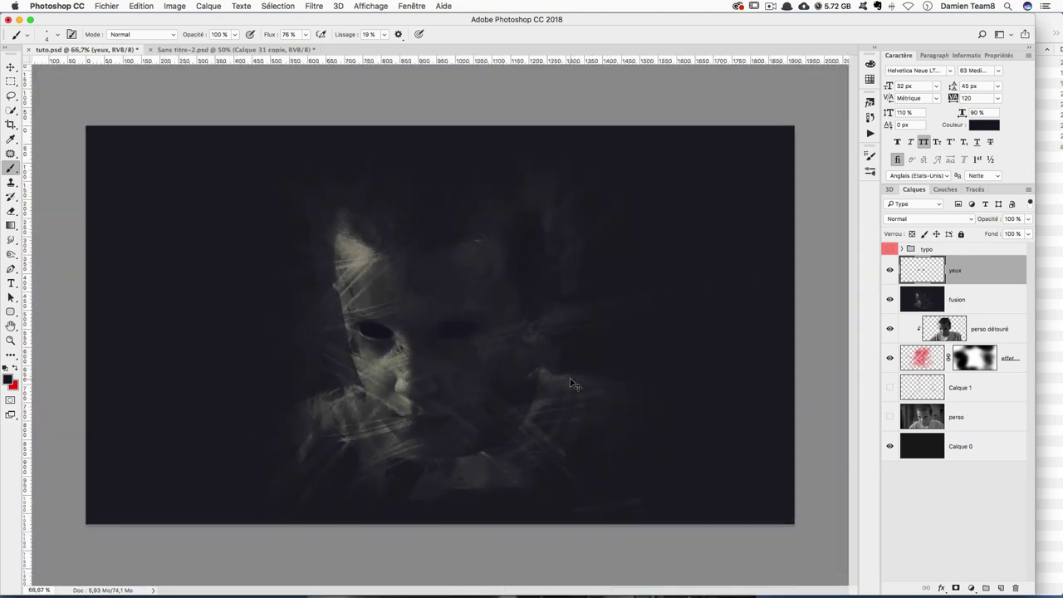
{"action": "key", "text": "ctrl+plus"}
{"action": "key", "text": "ctrl+minus"}
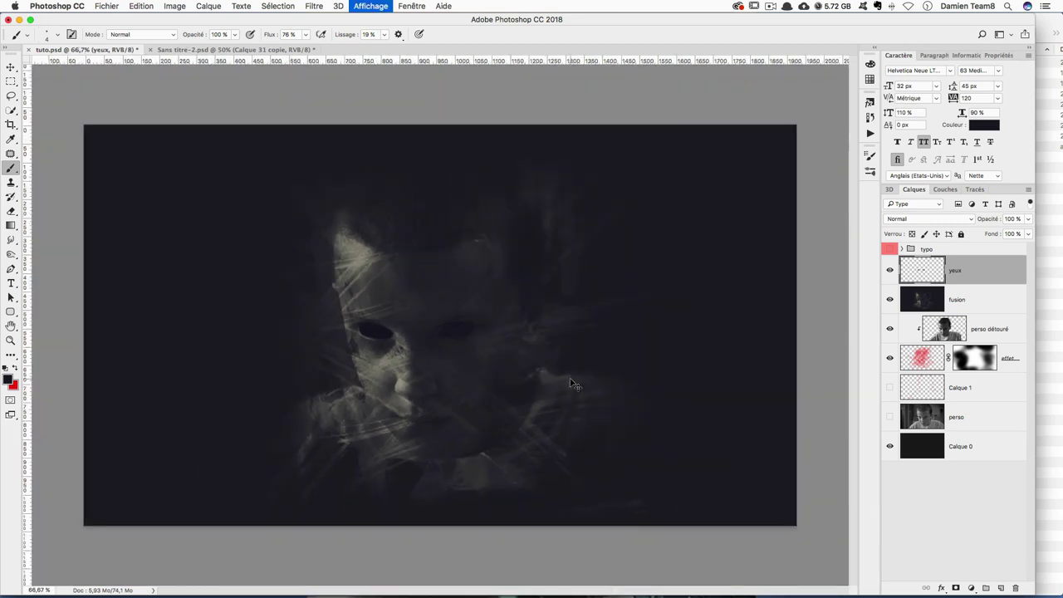
{"action": "key", "text": "ctrl+plus"}
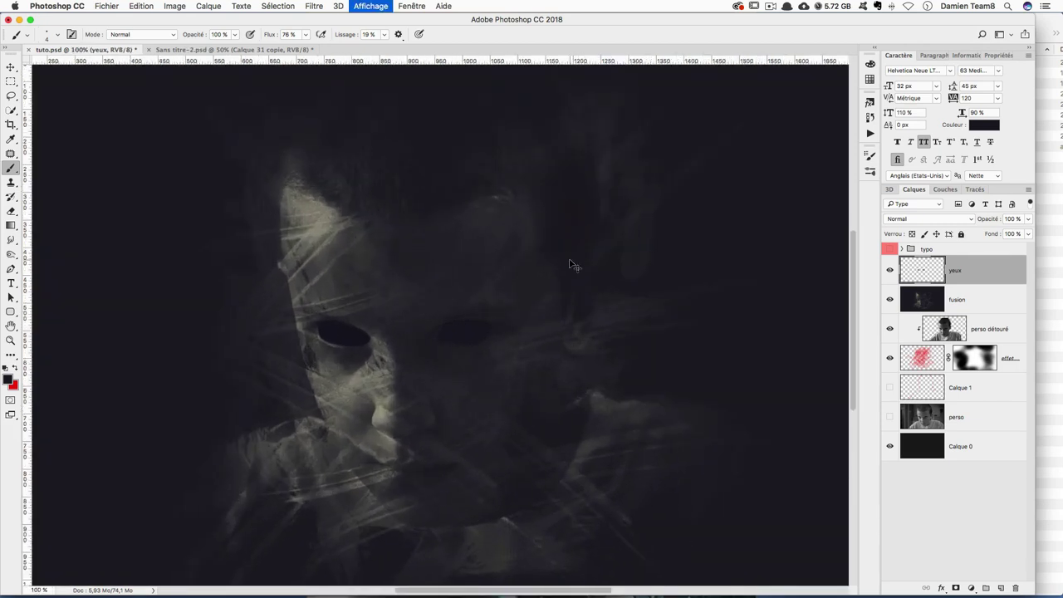
{"action": "key", "text": "ctrl+plus"}
{"action": "key", "text": "ctrl+plus"}
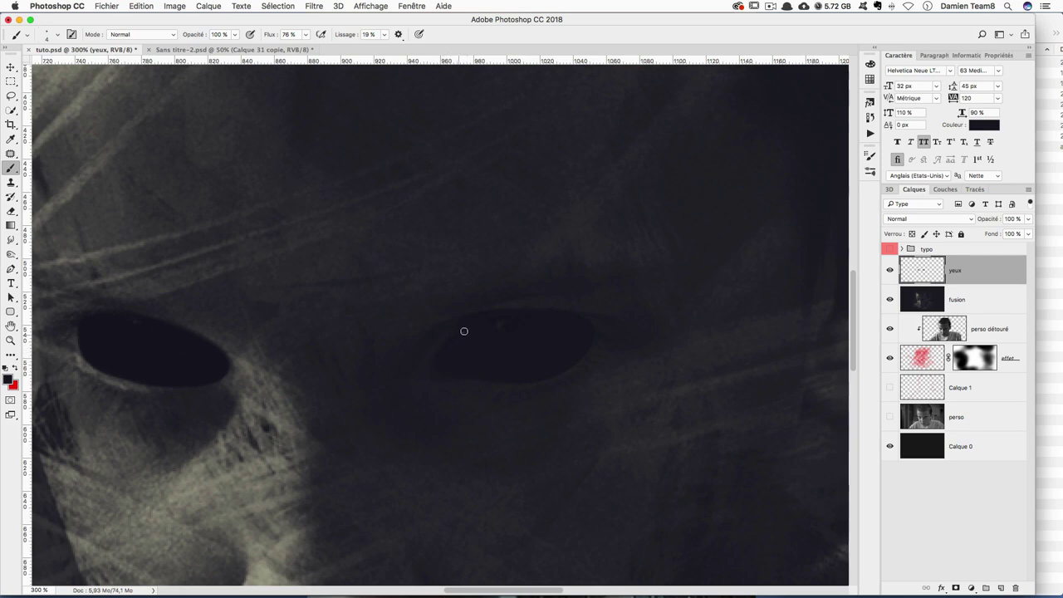
{"action": "key", "text": "ctrl+minus"}
{"action": "key", "text": "ctrl+minus"}
{"action": "key", "text": "ctrl+minus"}
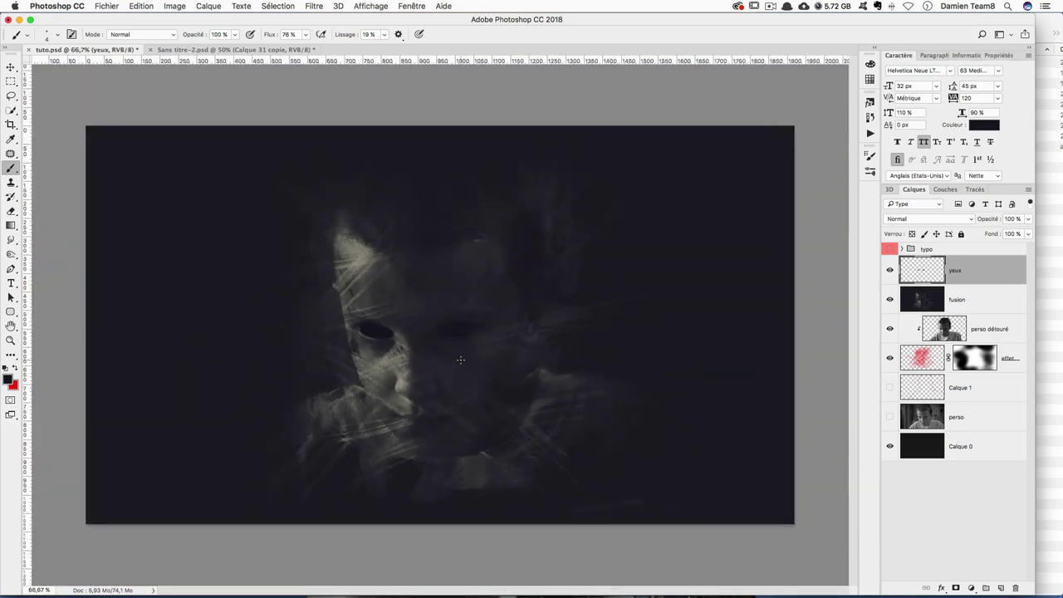
{"action": "key", "text": "ctrl+plus"}
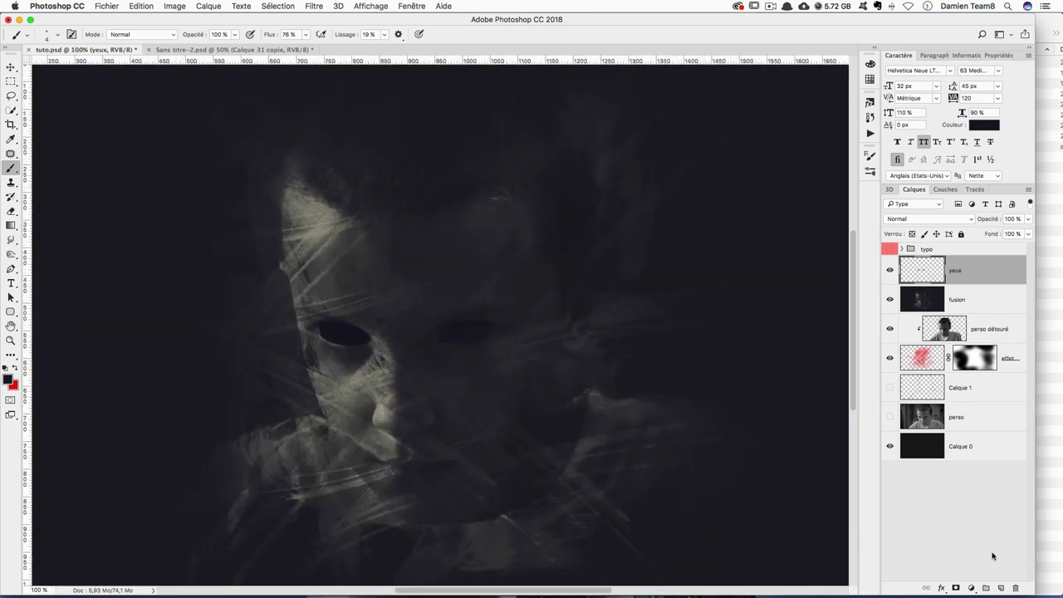
Add a new layer above yeux and set up Sampled Brush 94 at about 609 px
{"action": "left_click", "coordinate": [1001, 587]}
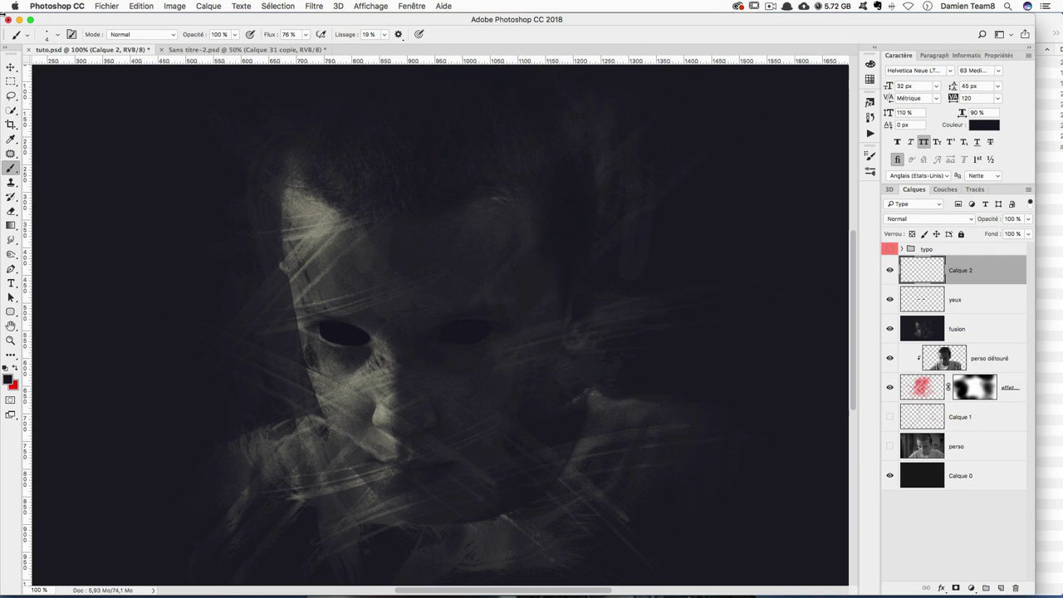
{"action": "left_click", "coordinate": [47, 36]}
{"action": "scroll", "coordinate": [78, 215], "scroll_direction": "down", "scroll_amount": 5}
{"action": "scroll", "coordinate": [138, 202], "scroll_direction": "down", "scroll_amount": 5}
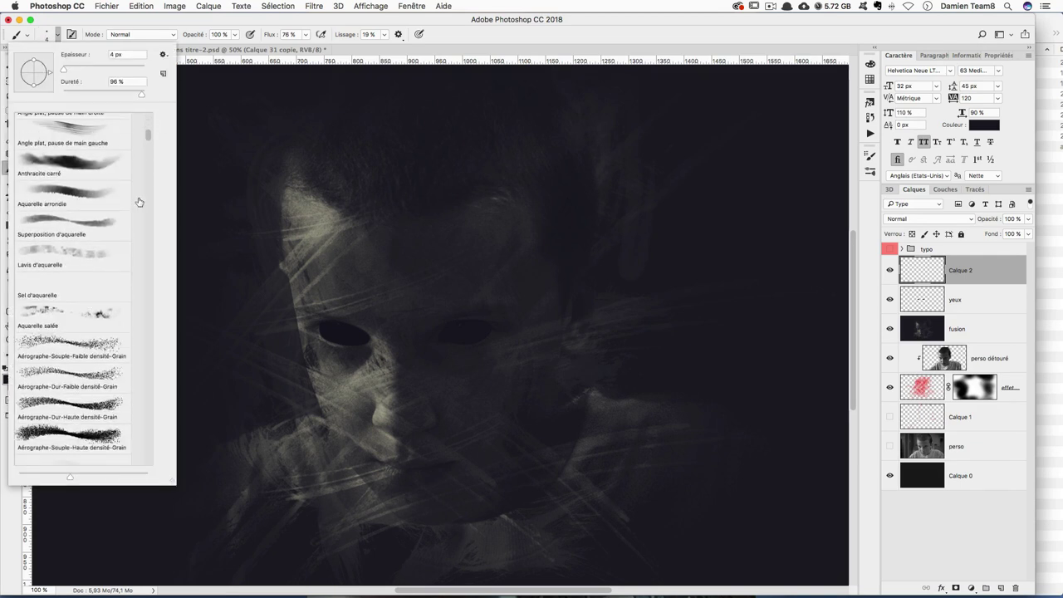
{"action": "left_click_drag", "start_coordinate": [148, 136], "coordinate": [152, 454]}
{"action": "scroll", "coordinate": [152, 450], "scroll_direction": "down", "scroll_amount": 5}
{"action": "scroll", "coordinate": [151, 448], "scroll_direction": "down", "scroll_amount": 5}
{"action": "left_click", "coordinate": [89, 179]}
{"action": "scroll", "coordinate": [75, 181], "scroll_direction": "up", "scroll_amount": 1}
{"action": "scroll", "coordinate": [75, 181], "scroll_direction": "up", "scroll_amount": 1}
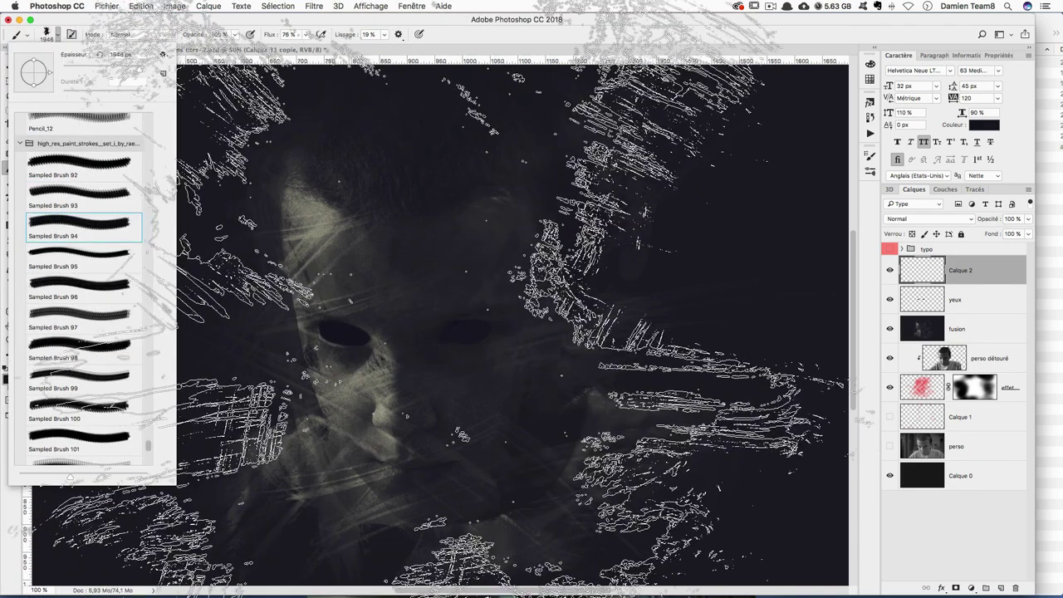
{"action": "left_click", "coordinate": [209, 301]}
{"action": "left_click_drag", "start_coordinate": [491, 332], "coordinate": [287, 324]}
{"action": "left_click_drag", "start_coordinate": [417, 246], "coordinate": [266, 247]}
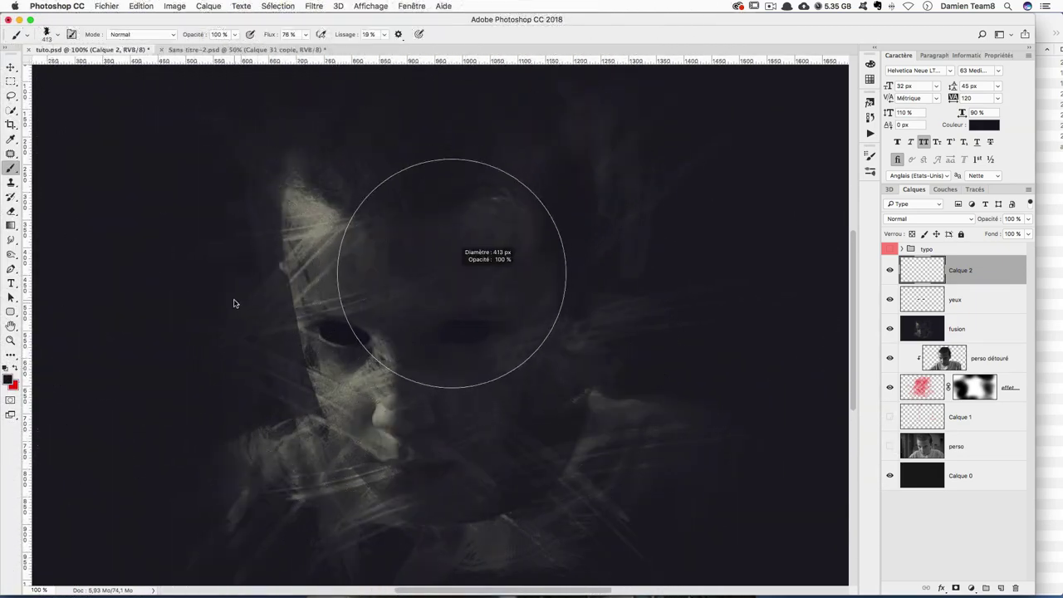
{"action": "left_click_drag", "start_coordinate": [369, 315], "coordinate": [360, 315]}
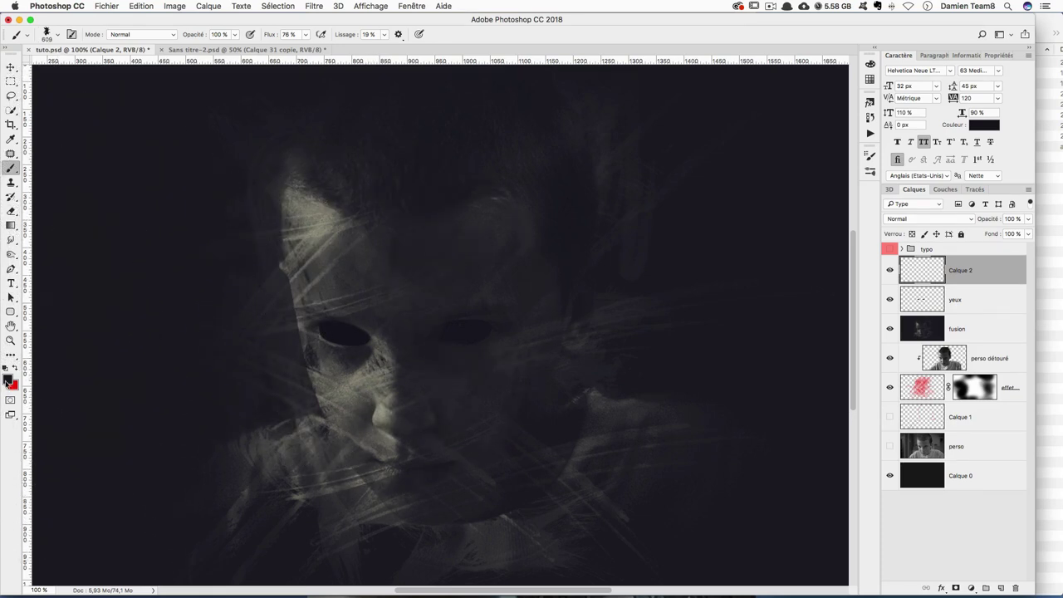
Set the foreground to bright pink #ec1575 and blend the new layer in Obscurcir mode
{"action": "left_click", "coordinate": [8, 380]}
{"action": "left_click_drag", "start_coordinate": [899, 302], "coordinate": [897, 293]}
{"action": "left_click", "coordinate": [864, 292]}
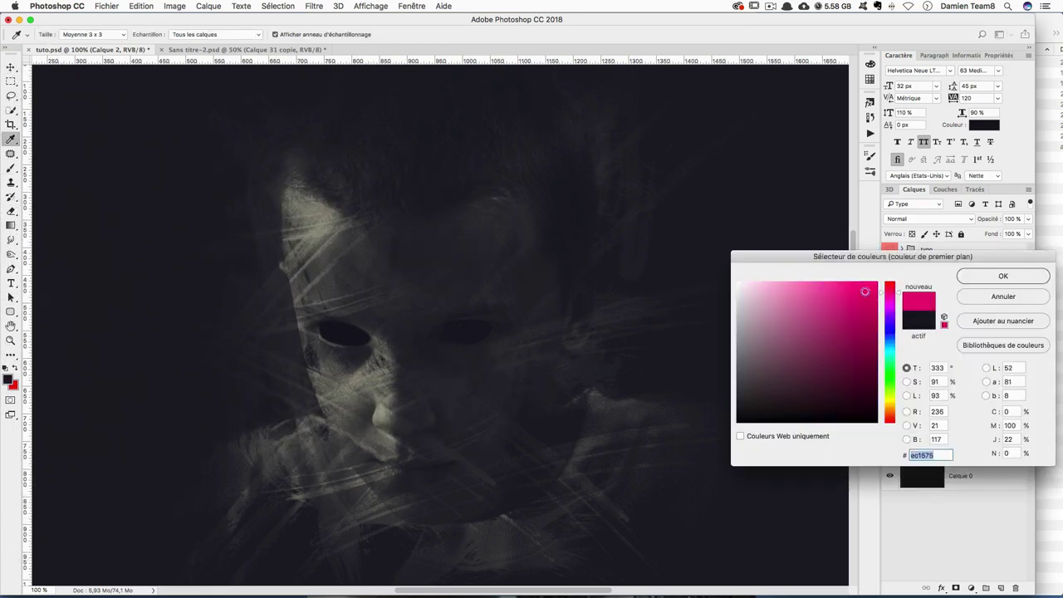
{"action": "left_click", "coordinate": [980, 278]}
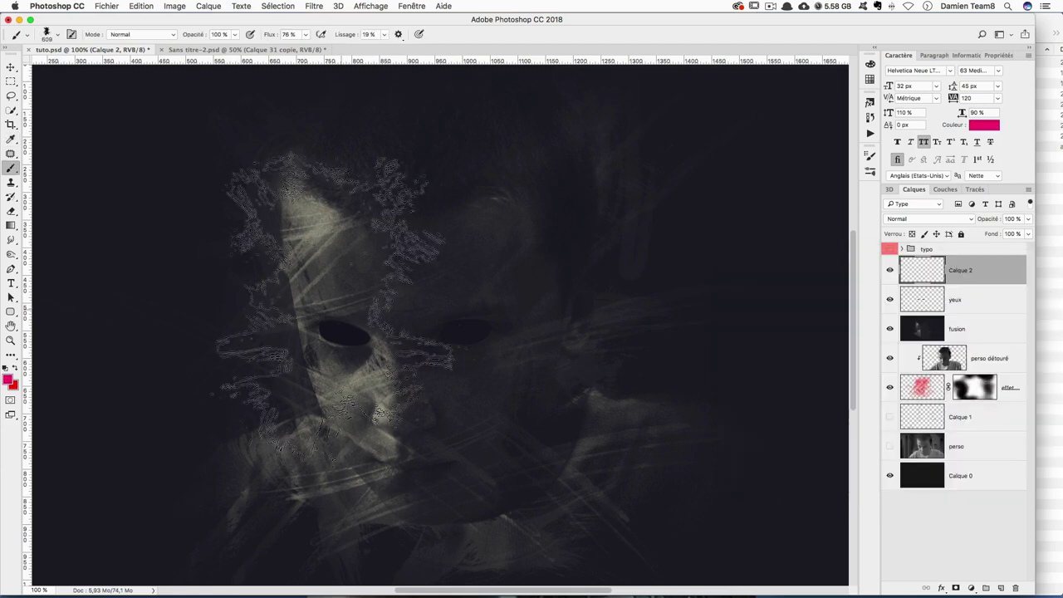
{"action": "left_click", "coordinate": [915, 218]}
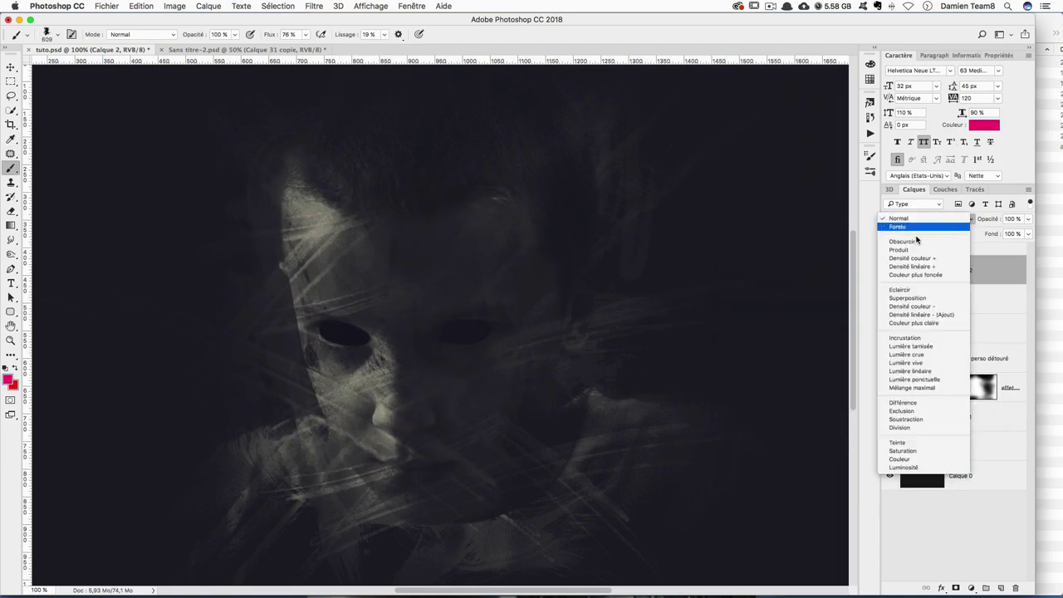
{"action": "left_click", "coordinate": [337, 287]}
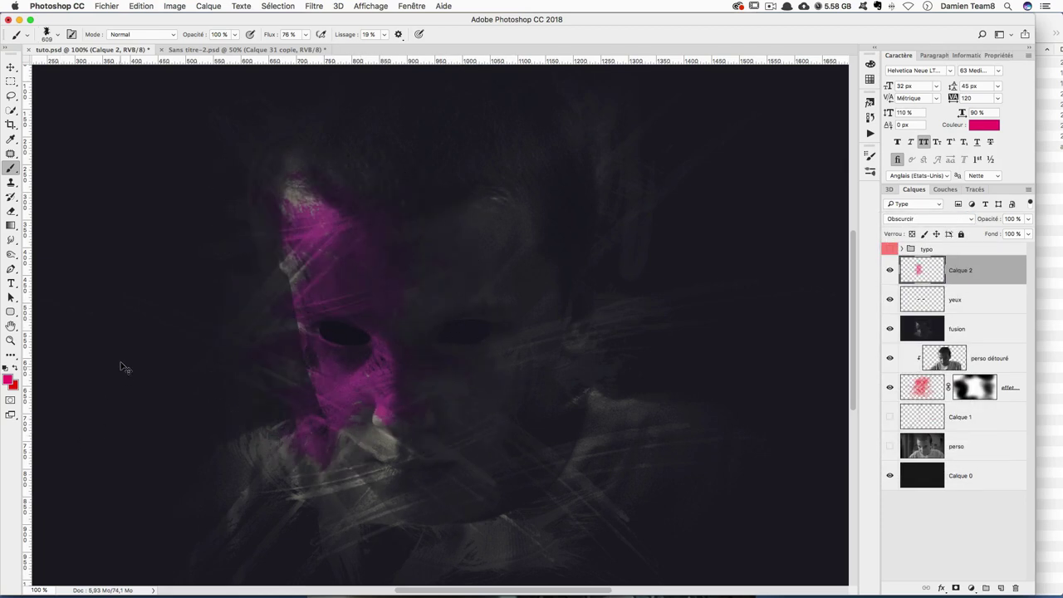
Try darker pink strokes over the left side of the face, undoing and repainting
{"action": "key", "text": "ctrl+z"}
{"action": "left_click", "coordinate": [9, 380]}
{"action": "left_click_drag", "start_coordinate": [863, 292], "coordinate": [859, 300]}
{"action": "left_click", "coordinate": [1002, 277]}
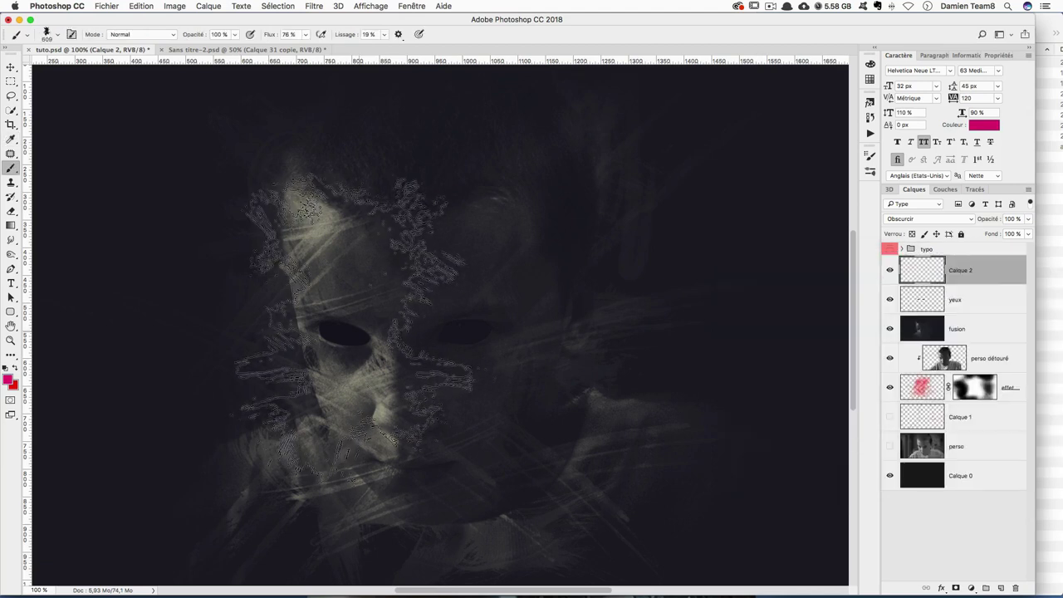
{"action": "left_click_drag", "start_coordinate": [307, 199], "coordinate": [348, 432]}
{"action": "key", "text": "ctrl+z"}
{"action": "left_click", "coordinate": [10, 379]}
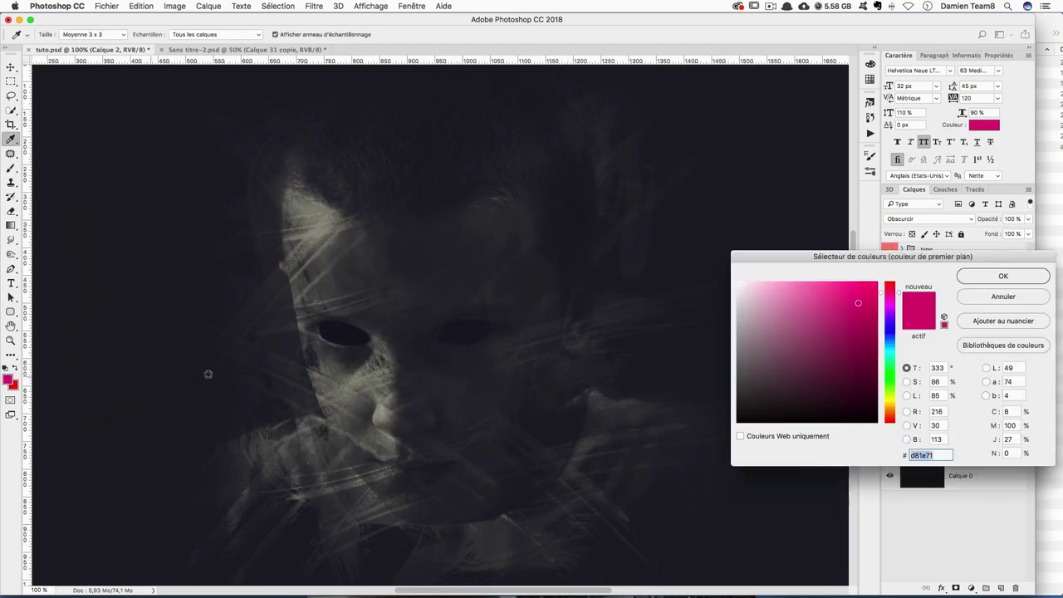
{"action": "left_click", "coordinate": [1002, 277]}
{"action": "left_click_drag", "start_coordinate": [324, 174], "coordinate": [365, 373]}
{"action": "key", "text": "ctrl+z"}
{"action": "key", "text": "ctrl+z"}
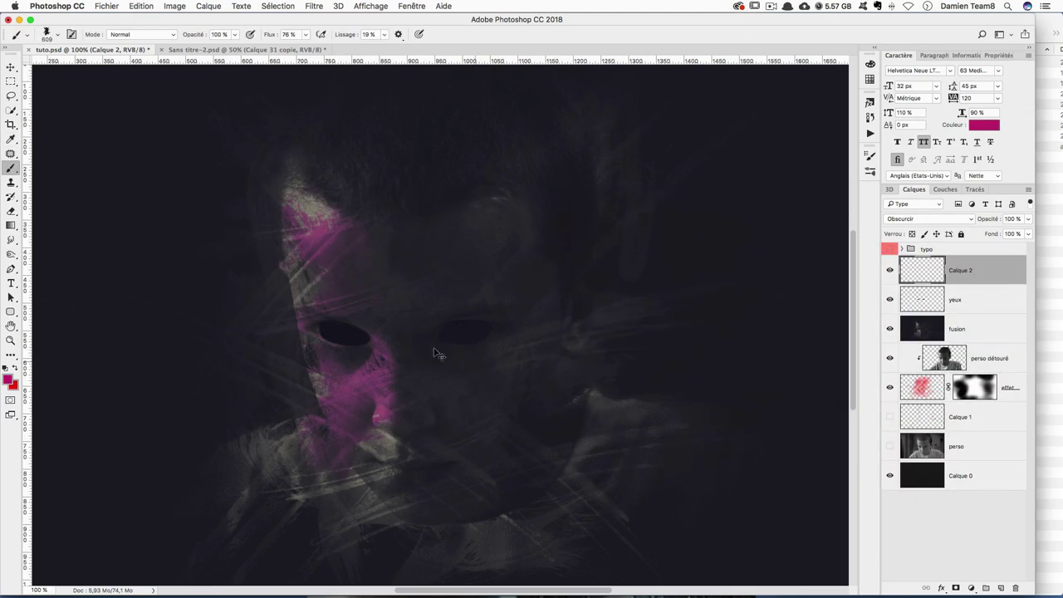
{"action": "key", "text": "ctrl+z"}
{"action": "key", "text": "ctrl+z"}
{"action": "key", "text": "ctrl+z"}
Shift the pink toward red and stamp the pink paint texture over the left face
{"action": "left_click", "coordinate": [9, 379]}
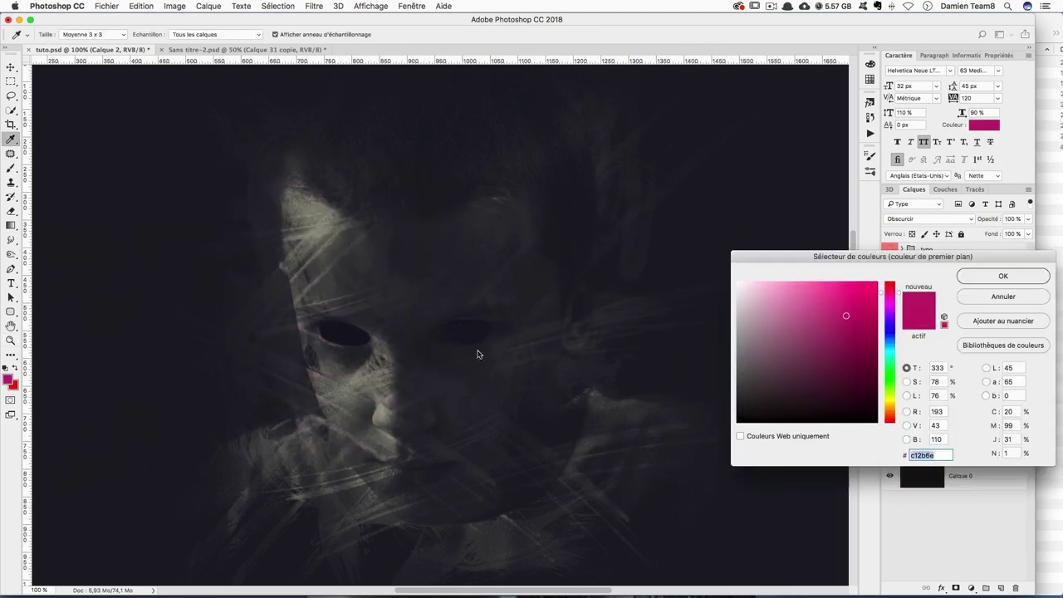
{"action": "left_click_drag", "start_coordinate": [899, 296], "coordinate": [863, 305]}
{"action": "left_click", "coordinate": [1002, 276]}
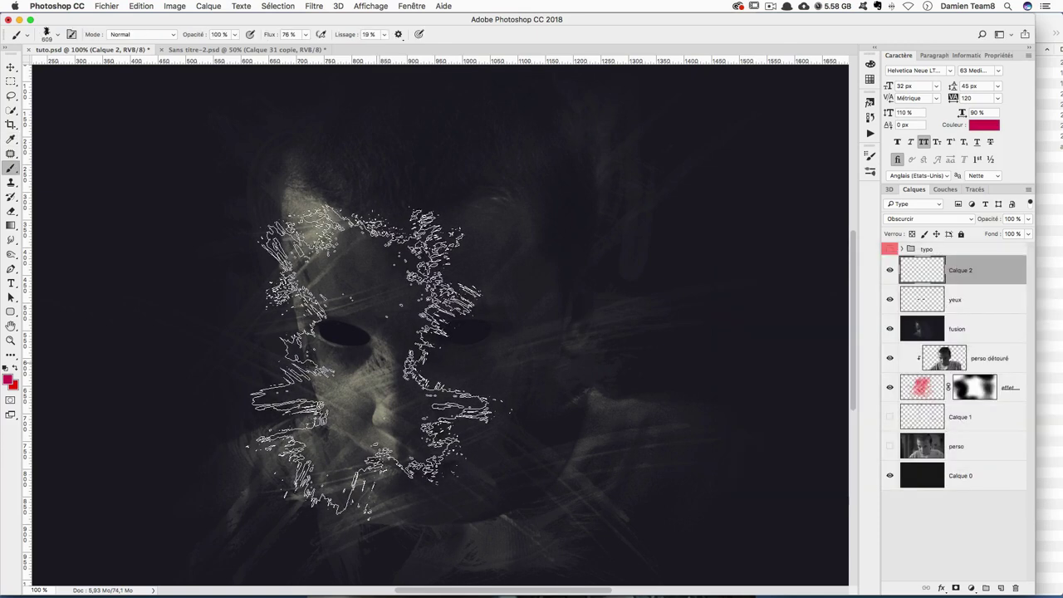
{"action": "key", "text": "b"}
{"action": "key", "text": "ctrl+shift+z"}
{"action": "key", "text": "ctrl+alt+z"}
{"action": "key", "text": "ctrl+alt+z"}
{"action": "key", "text": "ctrl+alt+z"}
{"action": "left_click", "coordinate": [361, 346]}
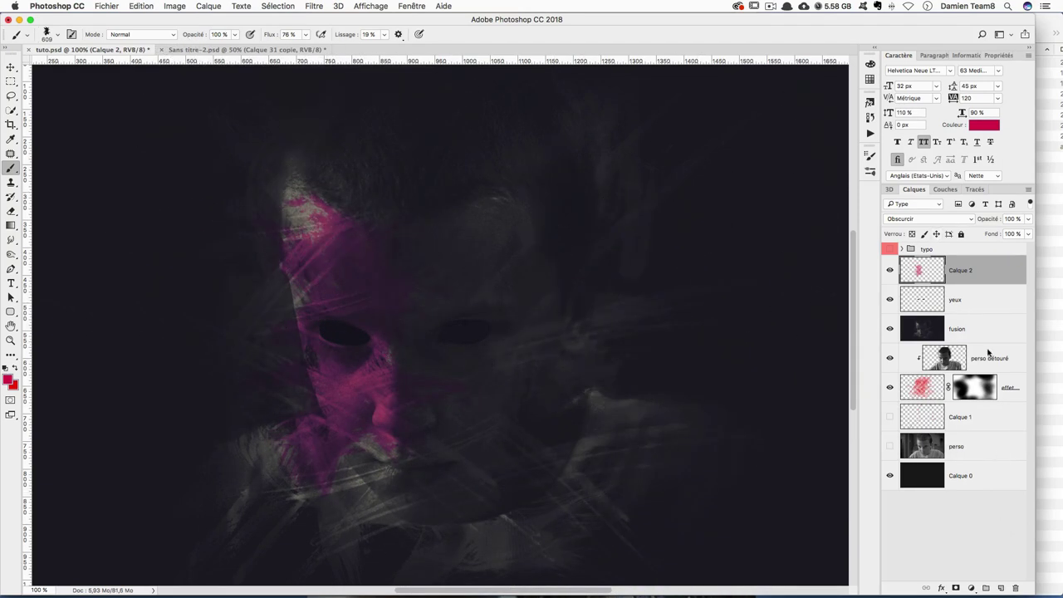
Rename the pink layer forme violet and add a new layer named forme bleu
{"action": "double_click", "coordinate": [961, 271]}
{"action": "type", "text": "fo"}
{"action": "type", "text": "t"}
{"action": "key", "text": "Return"}
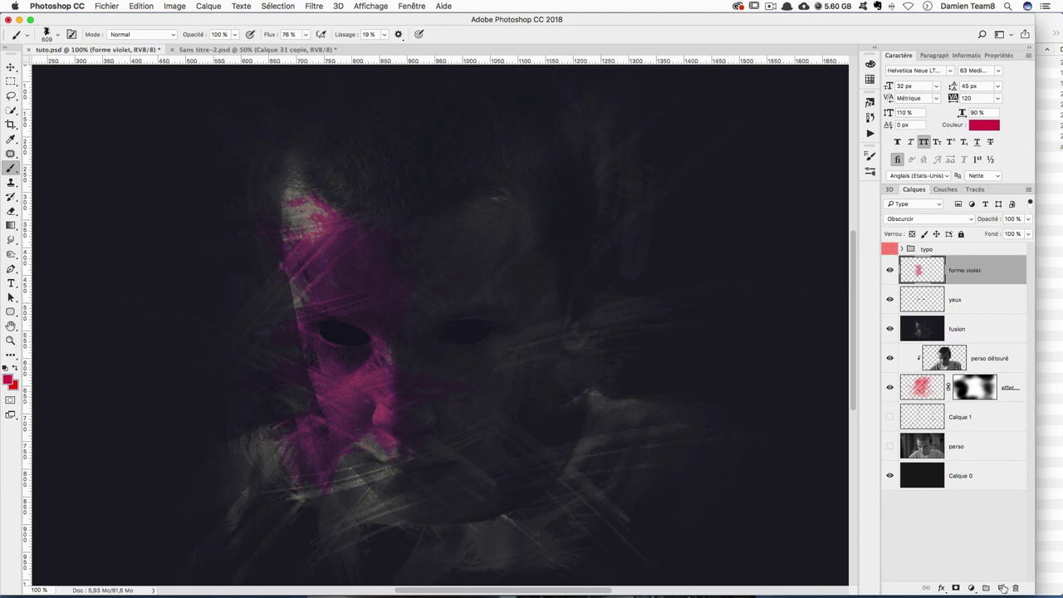
{"action": "left_click", "coordinate": [1001, 588]}
{"action": "double_click", "coordinate": [963, 269]}
{"action": "key", "text": "BackSpace"}
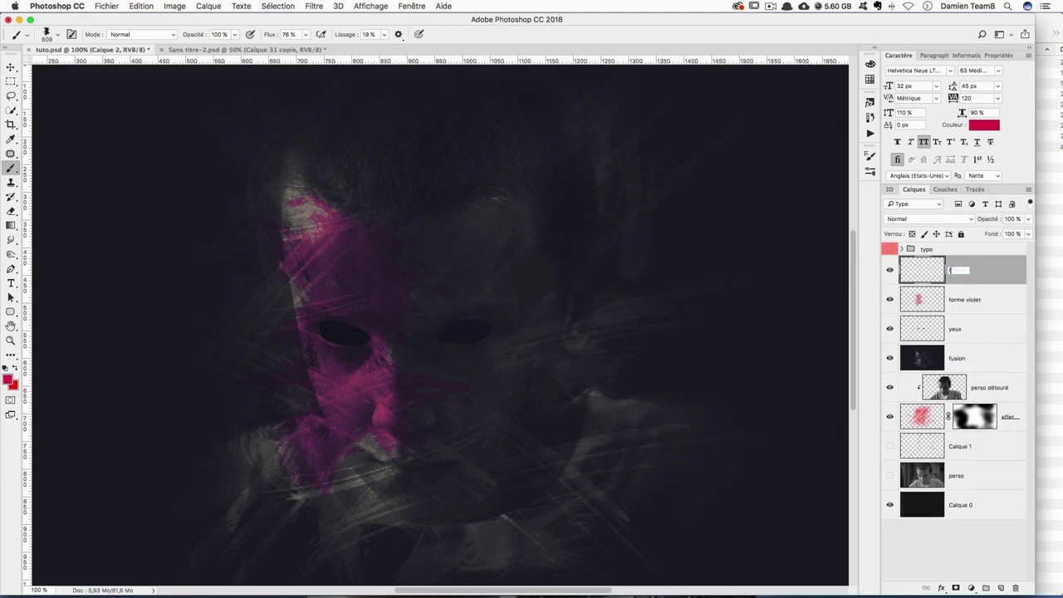
{"action": "type", "text": "forme bleu"}
{"action": "key", "text": "Return"}
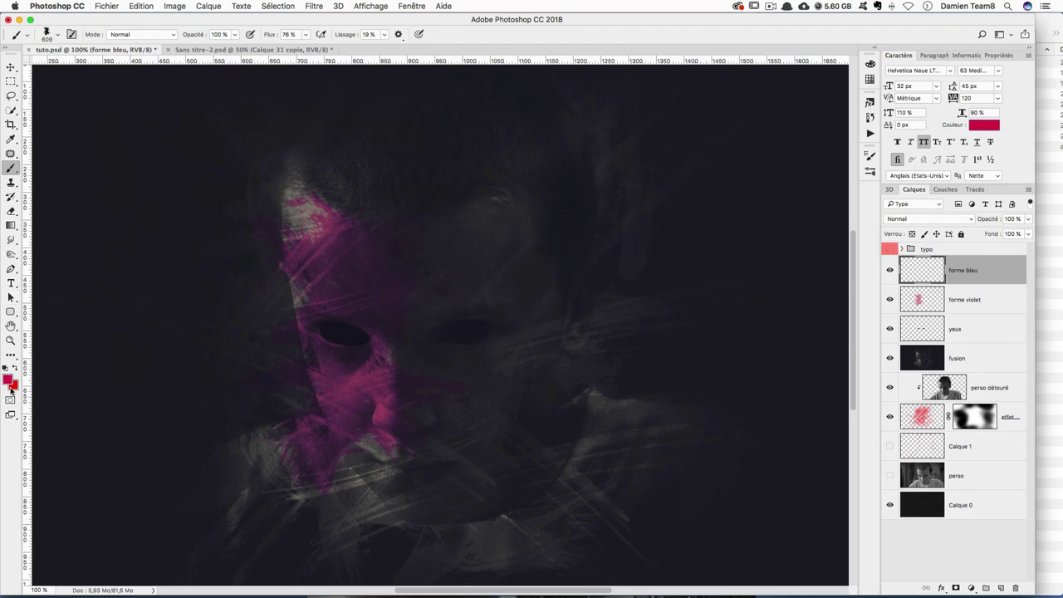
Set a bright saturated cyan foreground and blend forme bleu in Incrustation mode
{"action": "left_click", "coordinate": [11, 386]}
{"action": "left_click_drag", "start_coordinate": [890, 360], "coordinate": [889, 355]}
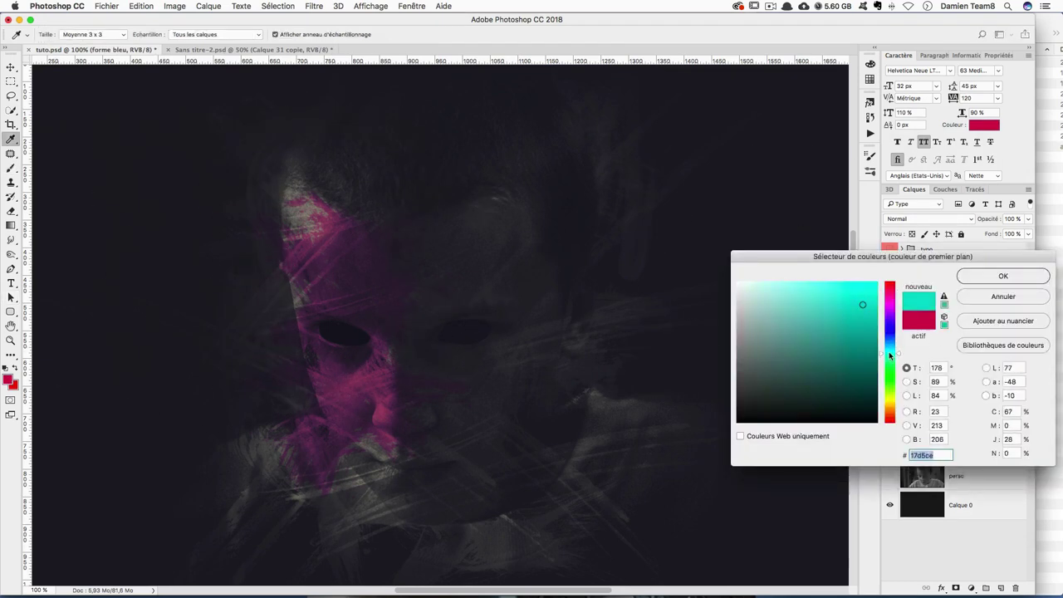
{"action": "left_click", "coordinate": [827, 321]}
{"action": "left_click_drag", "start_coordinate": [827, 321], "coordinate": [841, 308]}
{"action": "key", "text": "Return"}
{"action": "key", "text": "b"}
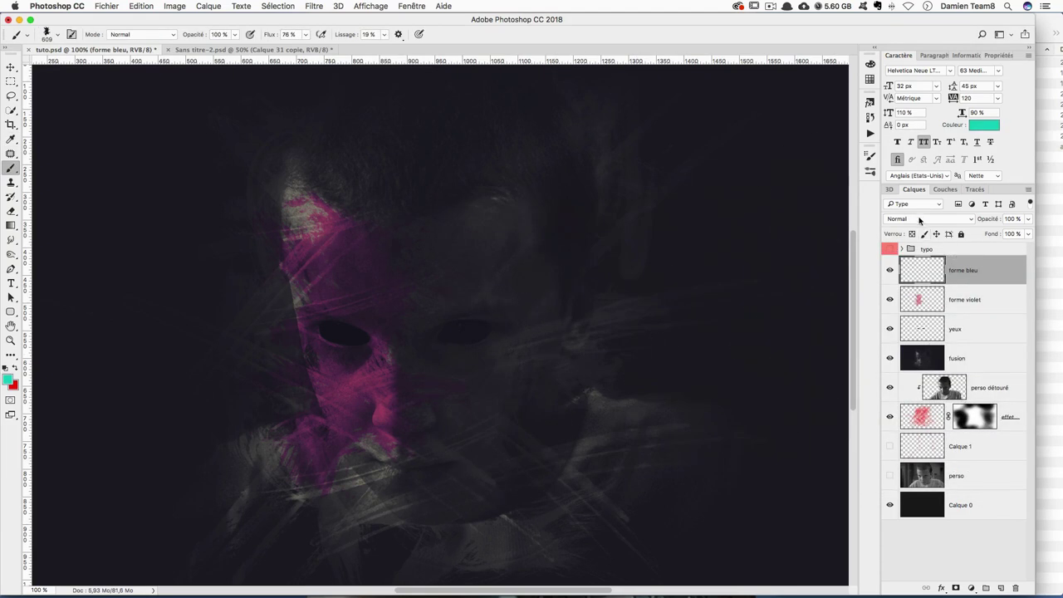
{"action": "left_click", "coordinate": [922, 219]}
{"action": "left_click", "coordinate": [923, 338]}
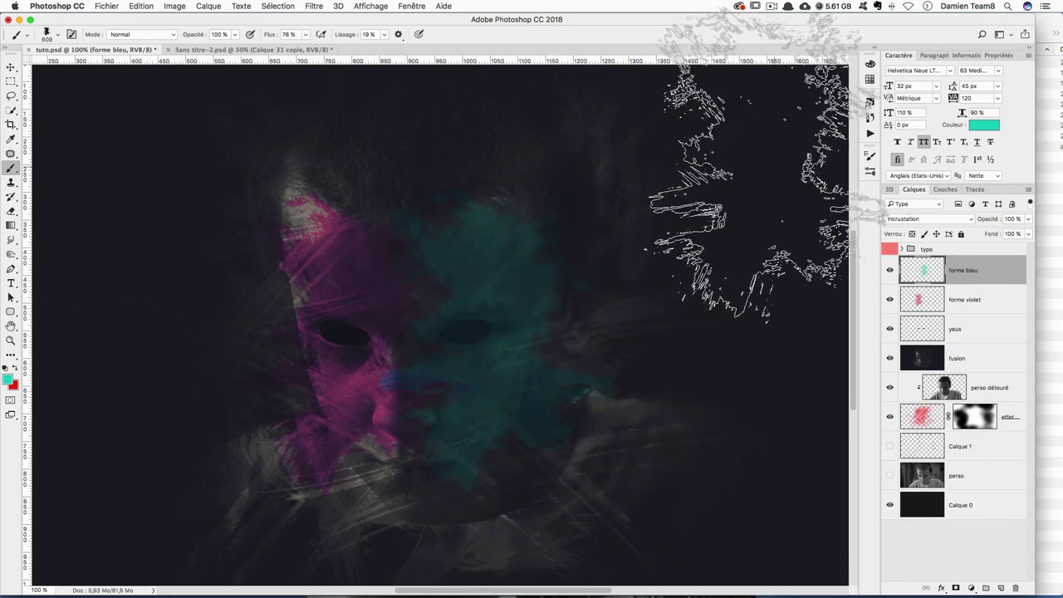
Paint cyan strokes across the right side of the face
{"action": "key", "text": "ctrl+minus"}
{"action": "key", "text": "Delete"}
{"action": "left_click_drag", "start_coordinate": [486, 378], "coordinate": [523, 249]}
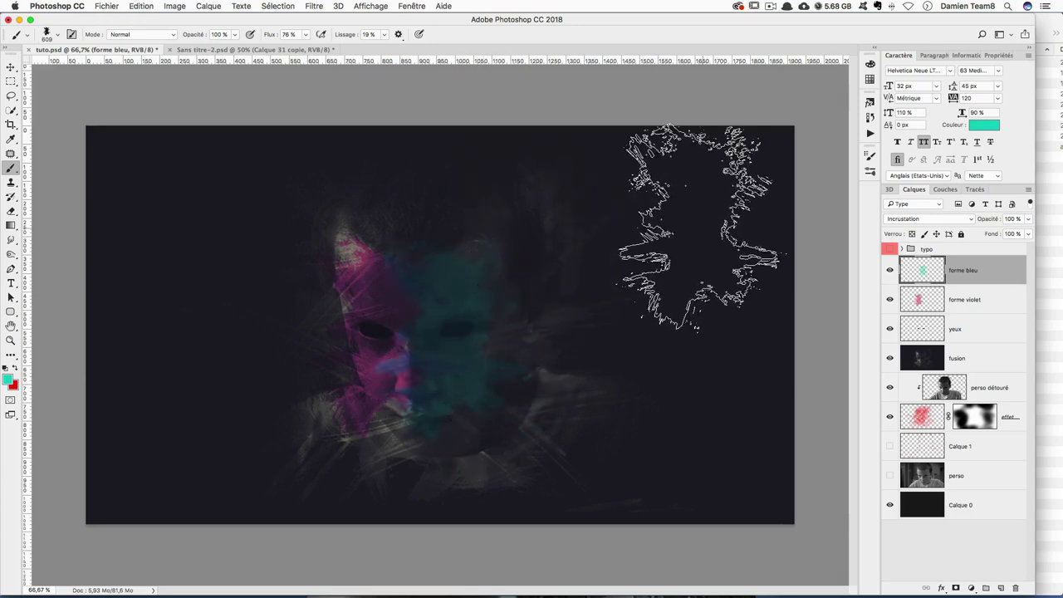
{"action": "key", "text": "ctrl+z"}
{"action": "left_click_drag", "start_coordinate": [484, 379], "coordinate": [581, 270]}
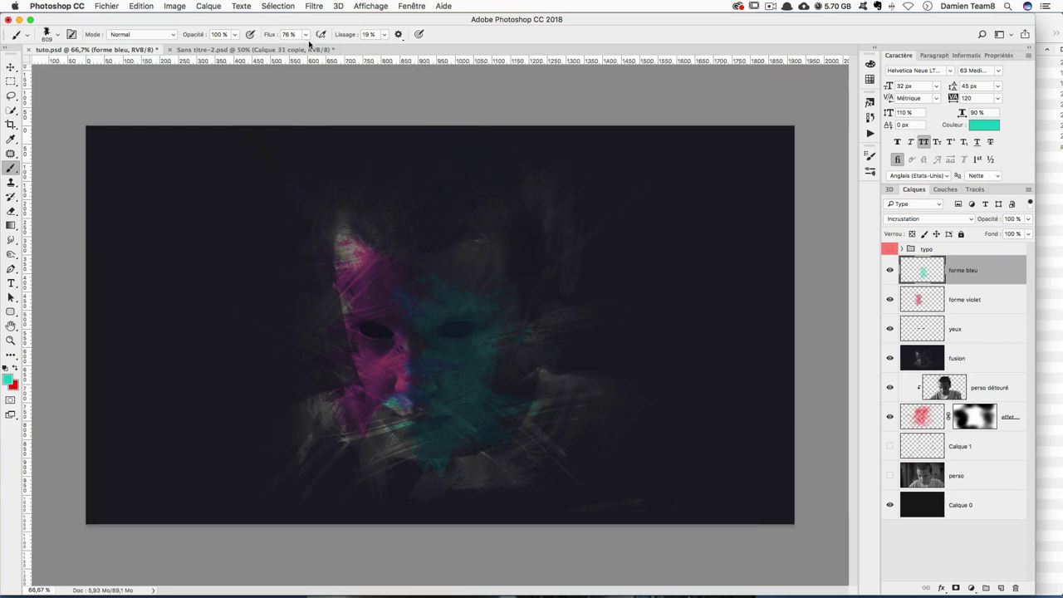
Shift the colour to cyan-blue and switch to Sampled Brush 96 at 500 px
{"action": "left_click", "coordinate": [7, 379]}
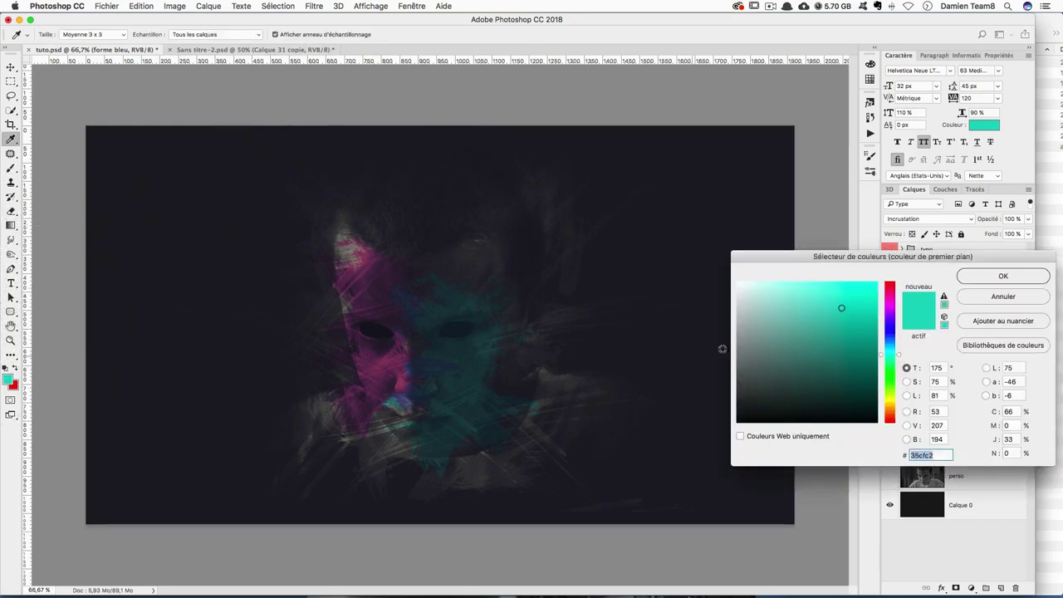
{"action": "left_click", "coordinate": [895, 348]}
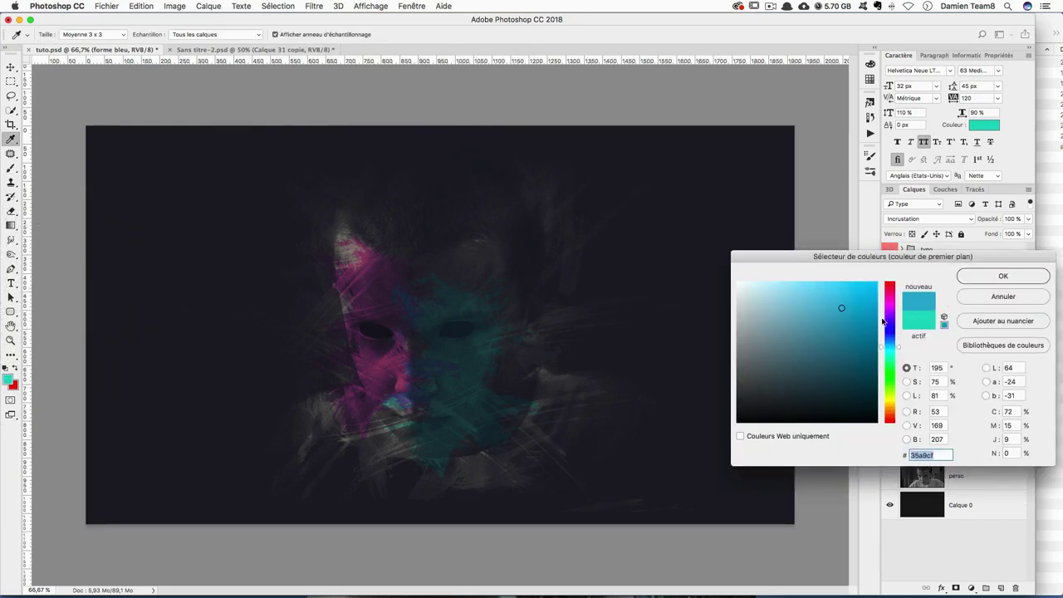
{"action": "left_click", "coordinate": [1003, 275]}
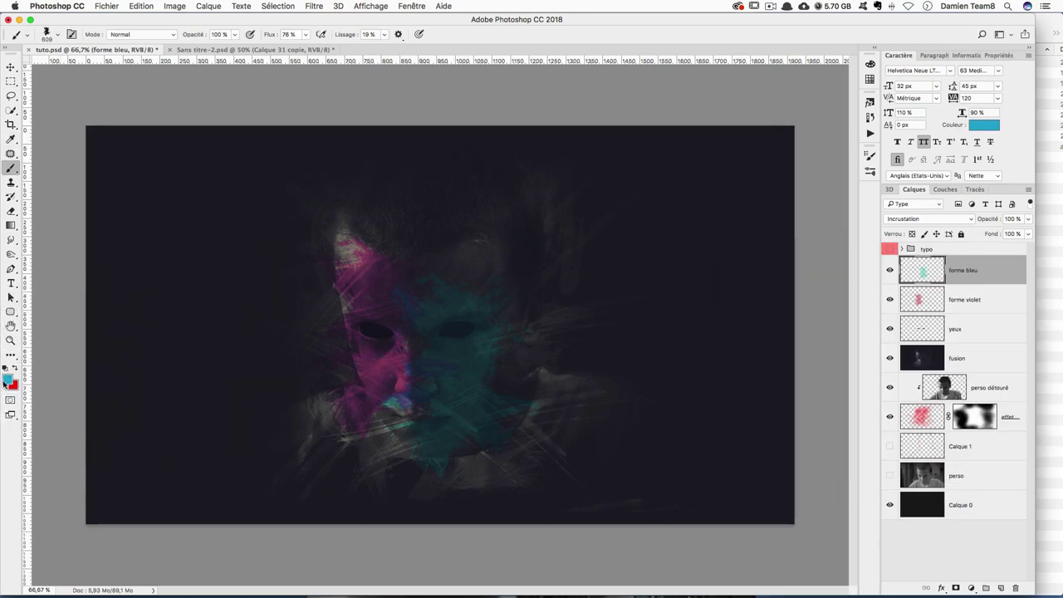
{"action": "left_click", "coordinate": [47, 35]}
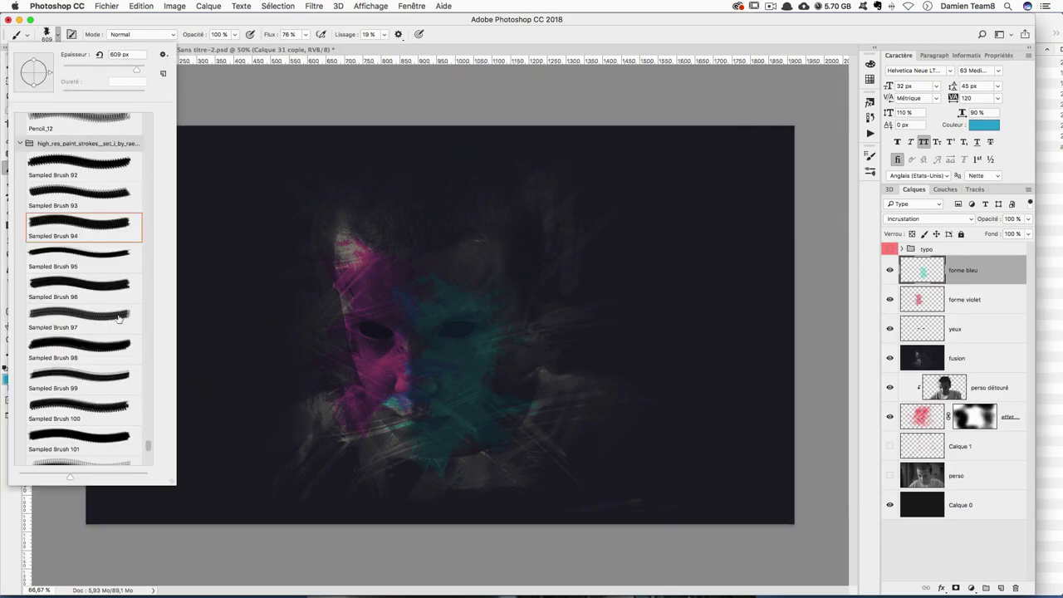
{"action": "left_click", "coordinate": [98, 280]}
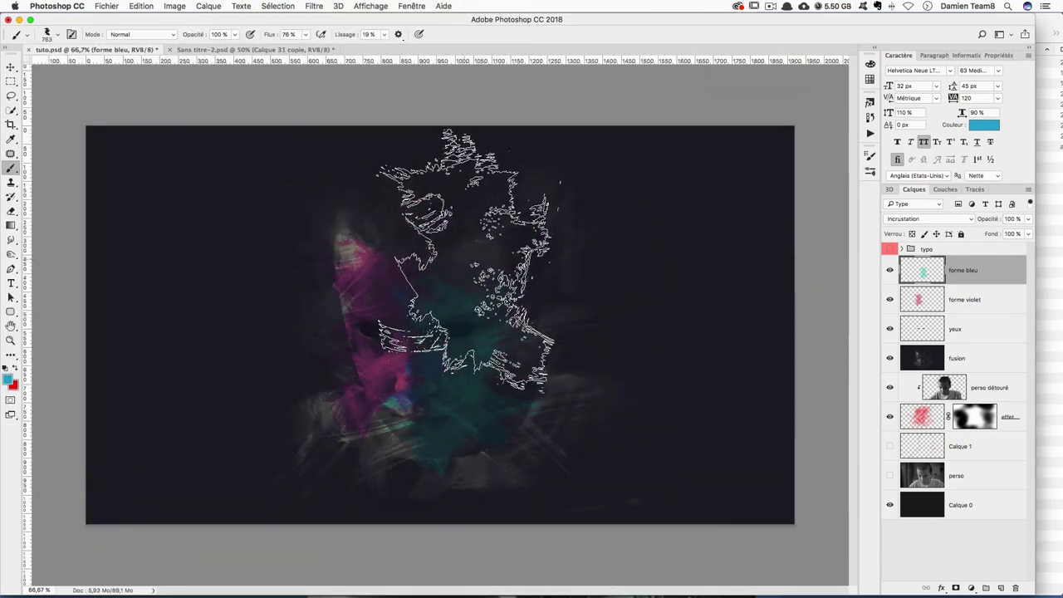
{"action": "left_click", "coordinate": [469, 240]}
{"action": "key", "text": "super+z"}
{"action": "left_click_drag", "start_coordinate": [518, 316], "coordinate": [467, 302]}
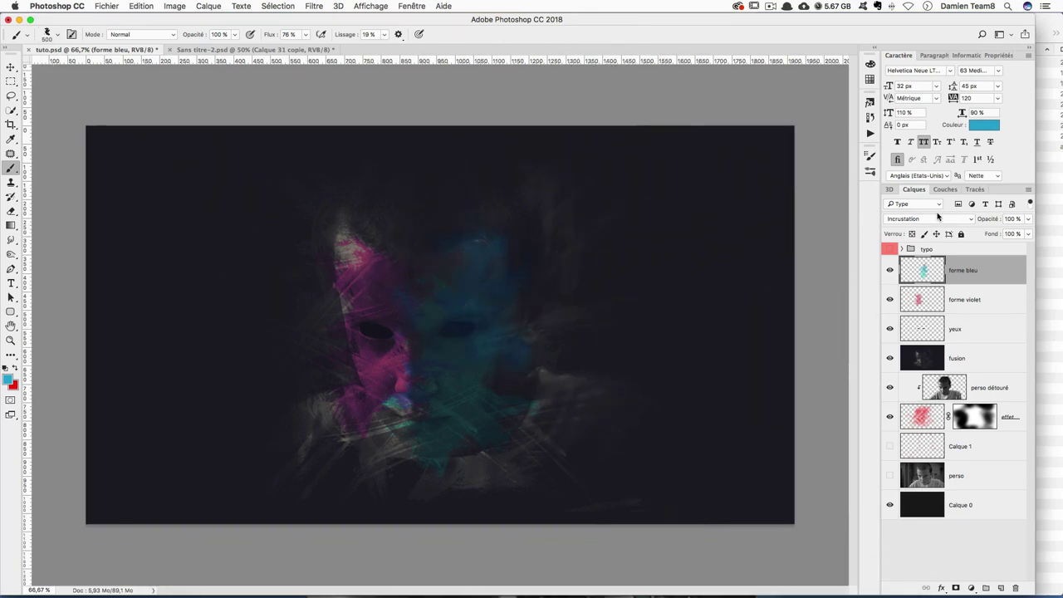
On forme violet, swap to red and paint over the upper-left of the face
{"action": "left_click", "coordinate": [963, 299]}
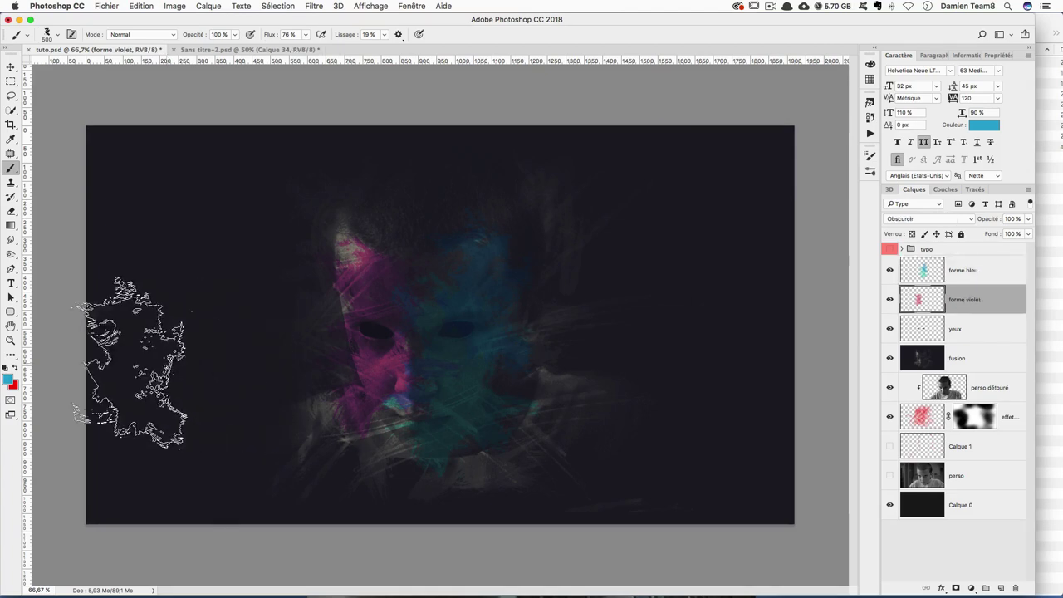
{"action": "key", "text": "x"}
{"action": "left_click_drag", "start_coordinate": [282, 266], "coordinate": [367, 270]}
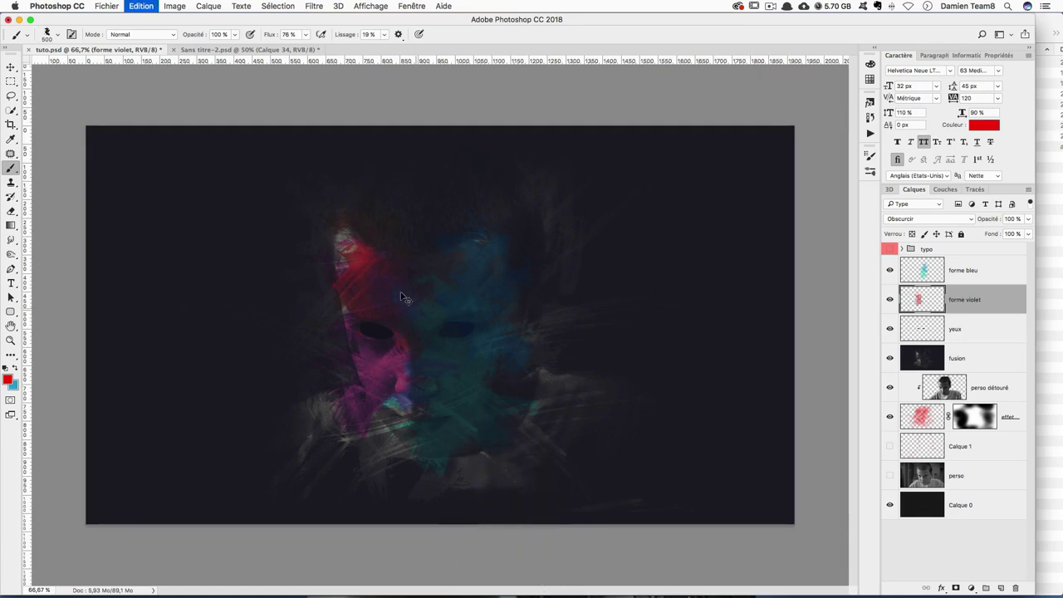
{"action": "key", "text": "ctrl+z"}
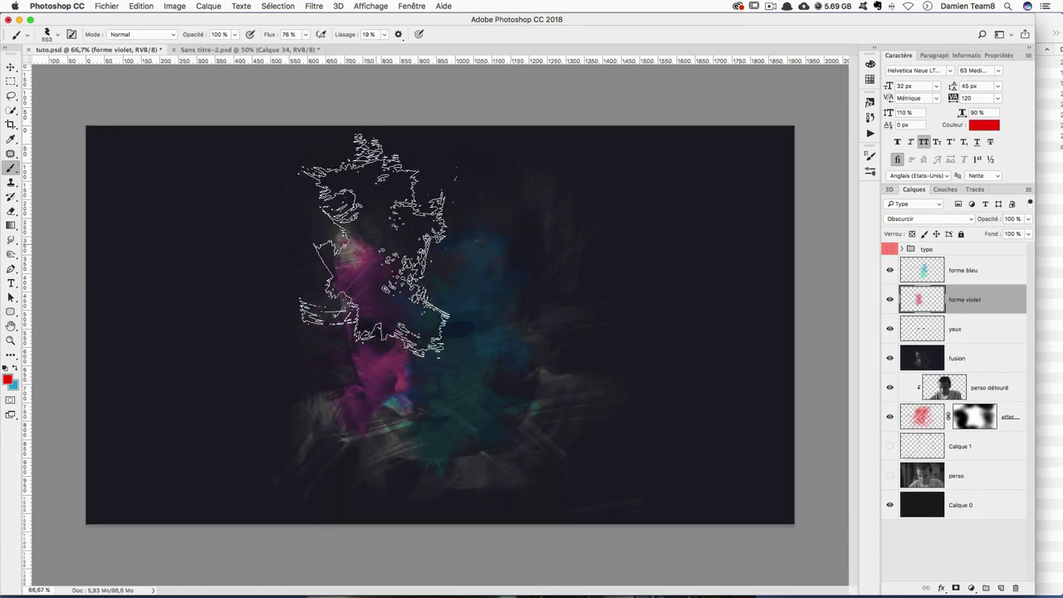
{"action": "left_click", "coordinate": [357, 253]}
{"action": "key", "text": "ctrl+z"}
Dab more red along the left face, then stamp all visible layers above forme bleu
{"action": "left_click", "coordinate": [324, 274]}
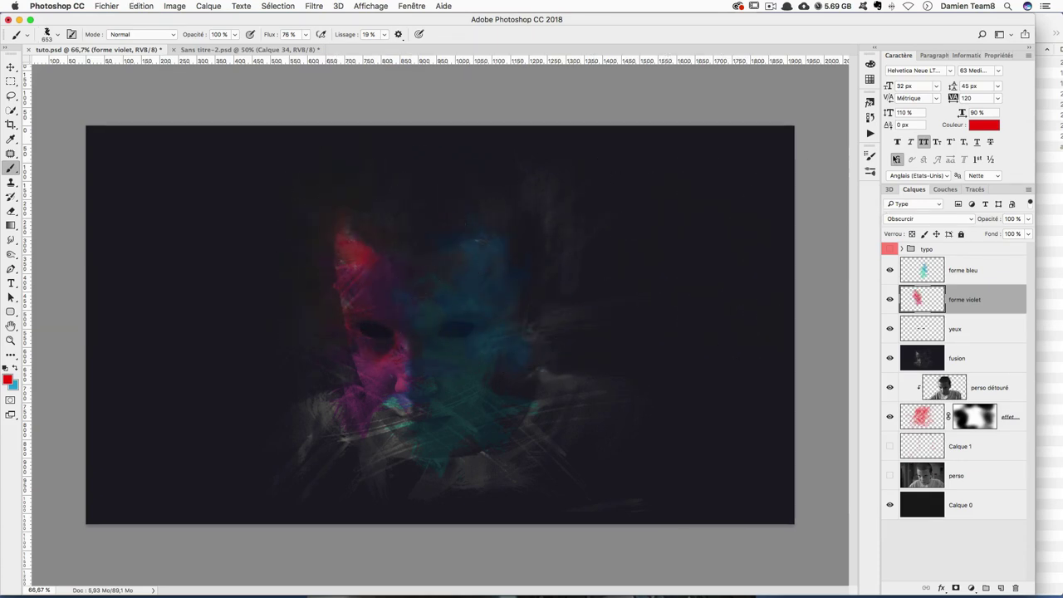
{"action": "left_click", "coordinate": [316, 253]}
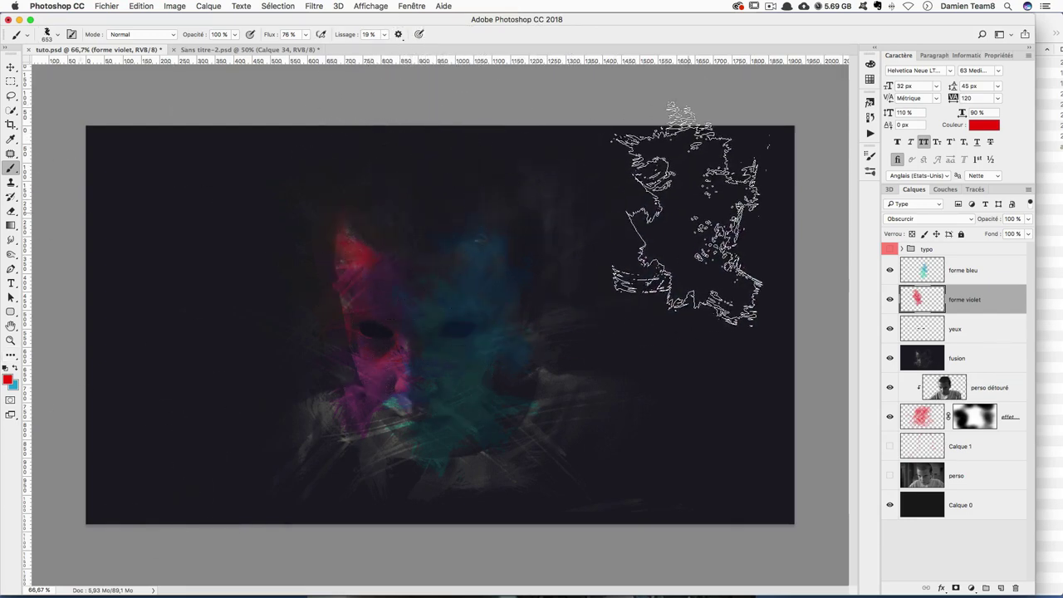
{"action": "left_click", "coordinate": [973, 277]}
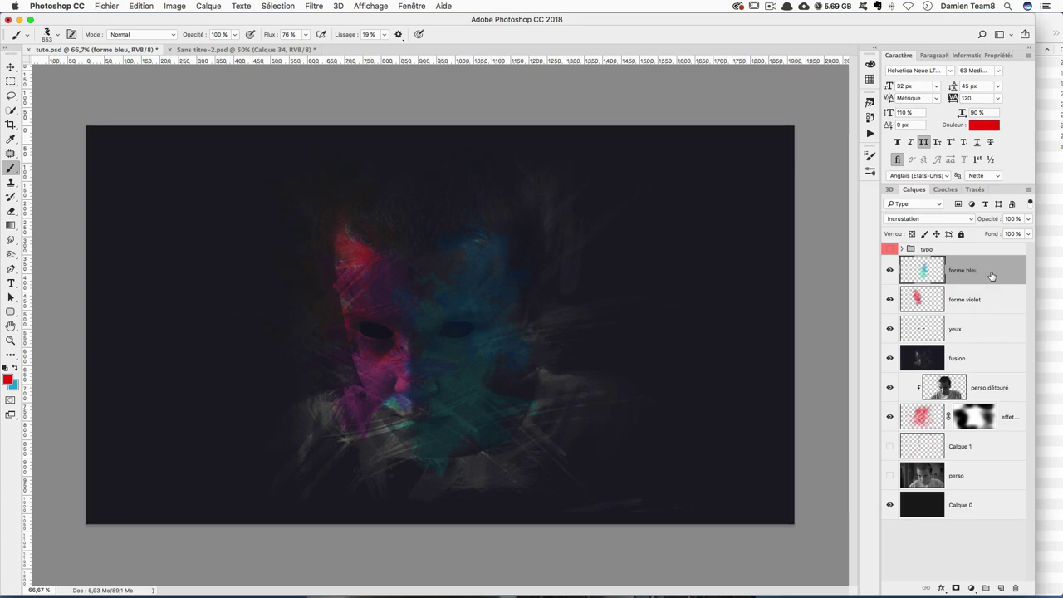
{"action": "key", "text": "ctrl+alt+shift+e"}
Rename the stamped Calque 2 layer at the top of the stack to fusion2
{"action": "double_click", "coordinate": [961, 271]}
{"action": "type", "text": "fusi"}
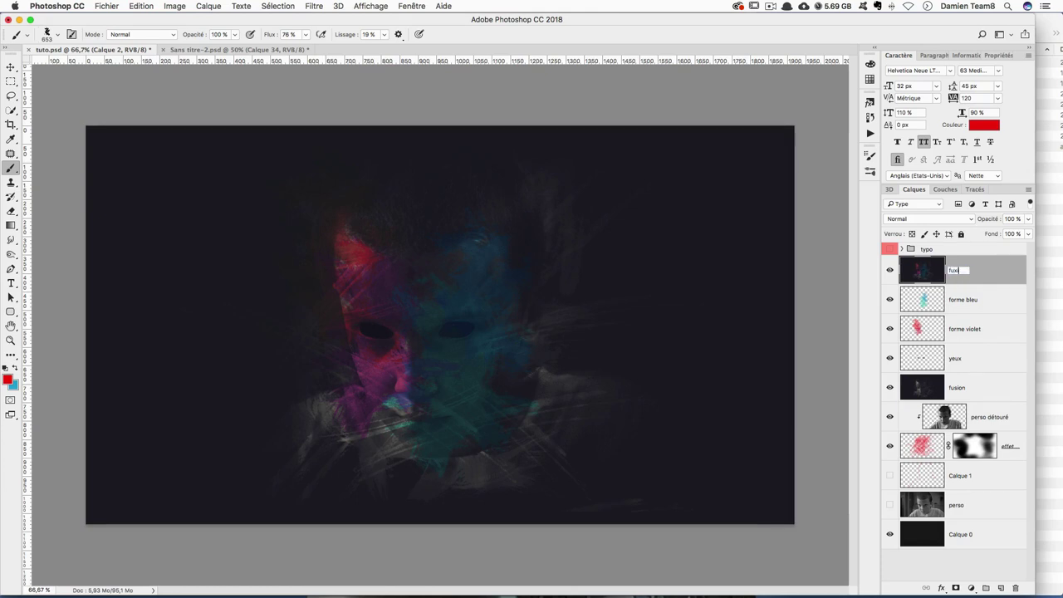
{"action": "key", "text": "Return"}
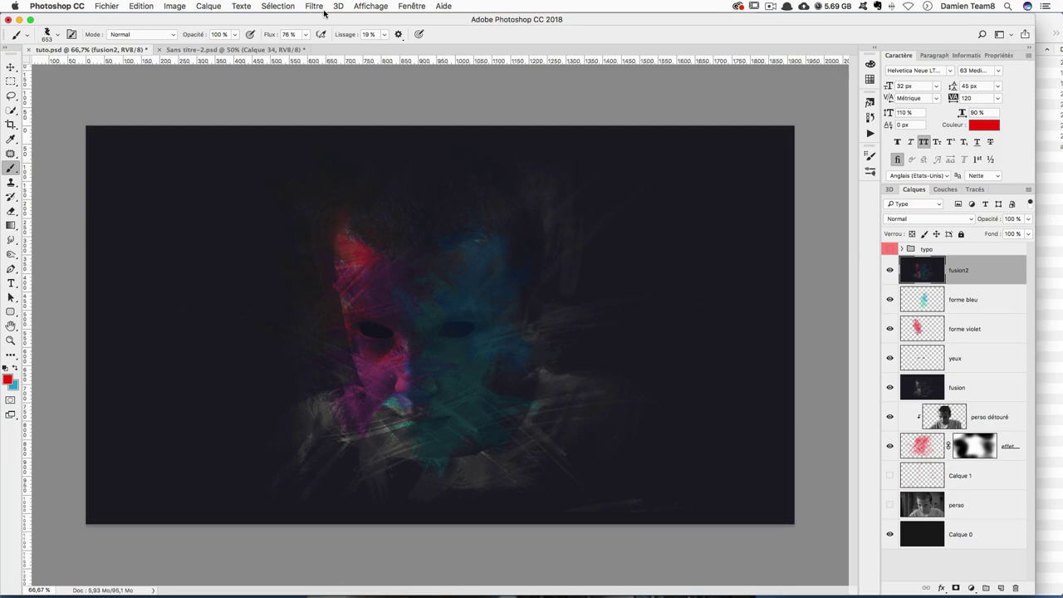
Apply Filter Gallery Grain photo (grain 1, highlight area 0, intensity 1) and compare before/after
{"action": "left_click", "coordinate": [313, 7]}
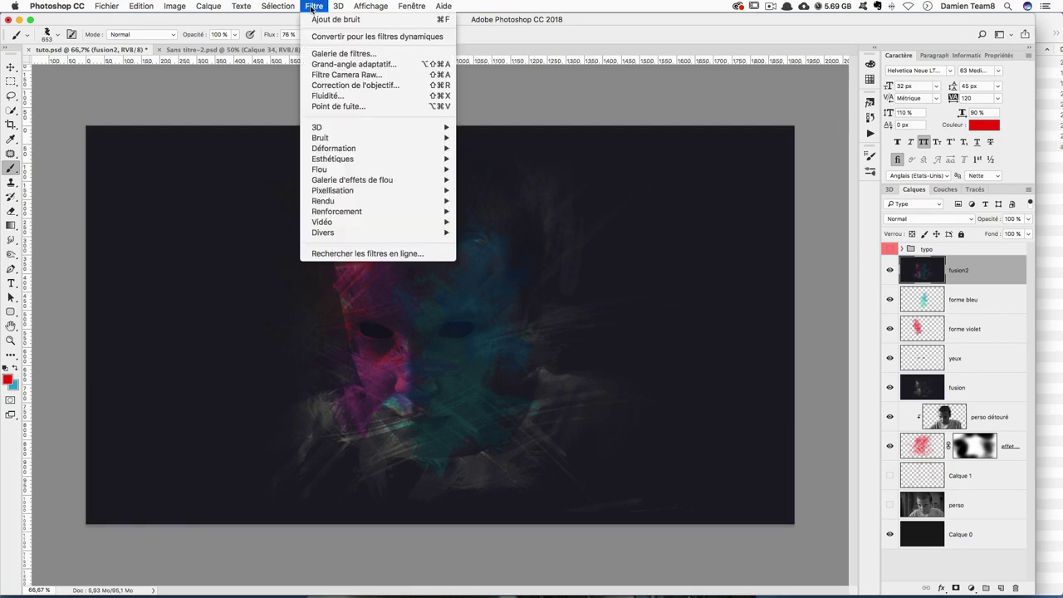
{"action": "left_click", "coordinate": [342, 53]}
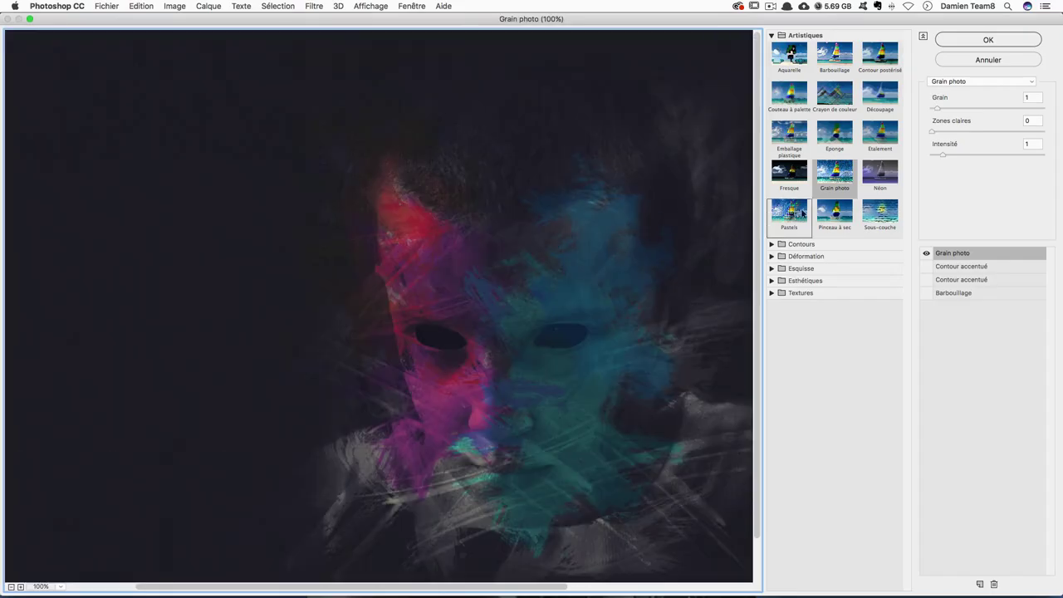
{"action": "left_click", "coordinate": [839, 182]}
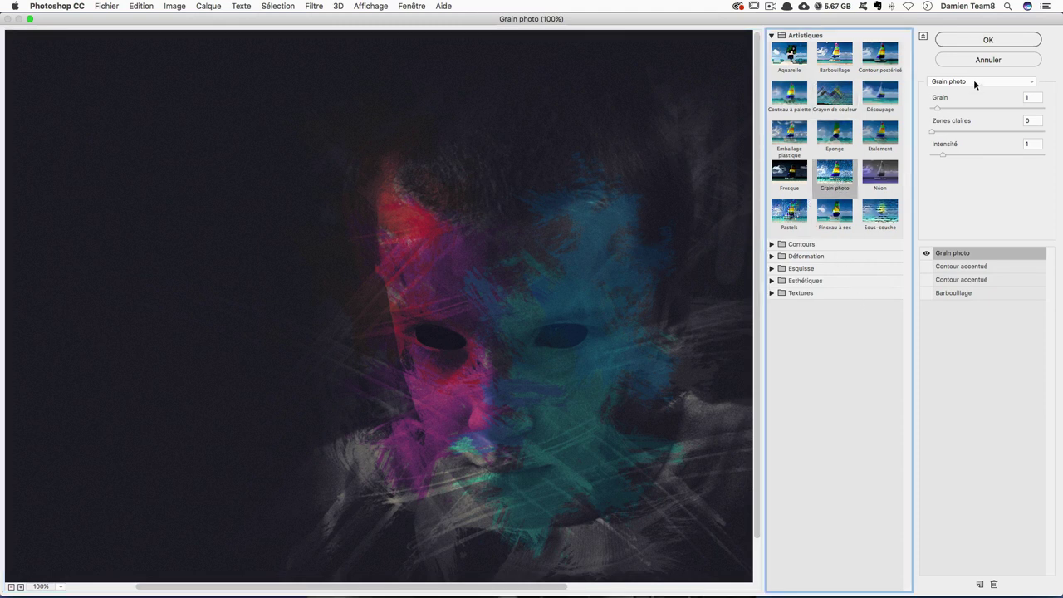
{"action": "left_click_drag", "start_coordinate": [545, 276], "coordinate": [450, 253]}
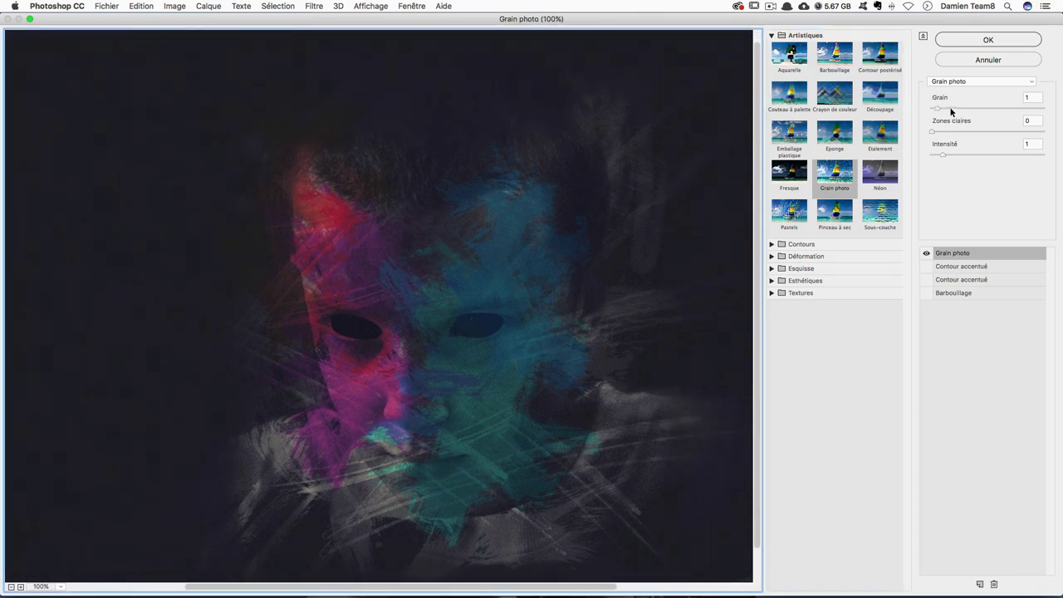
{"action": "left_click_drag", "start_coordinate": [534, 280], "coordinate": [498, 191]}
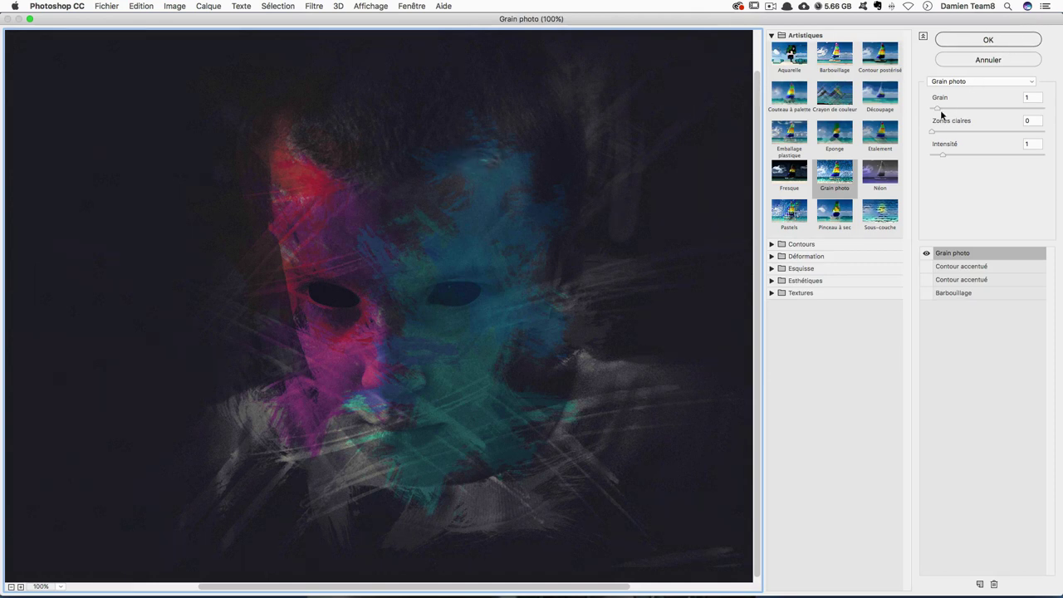
{"action": "key", "text": "Tab"}
{"action": "key", "text": "Tab"}
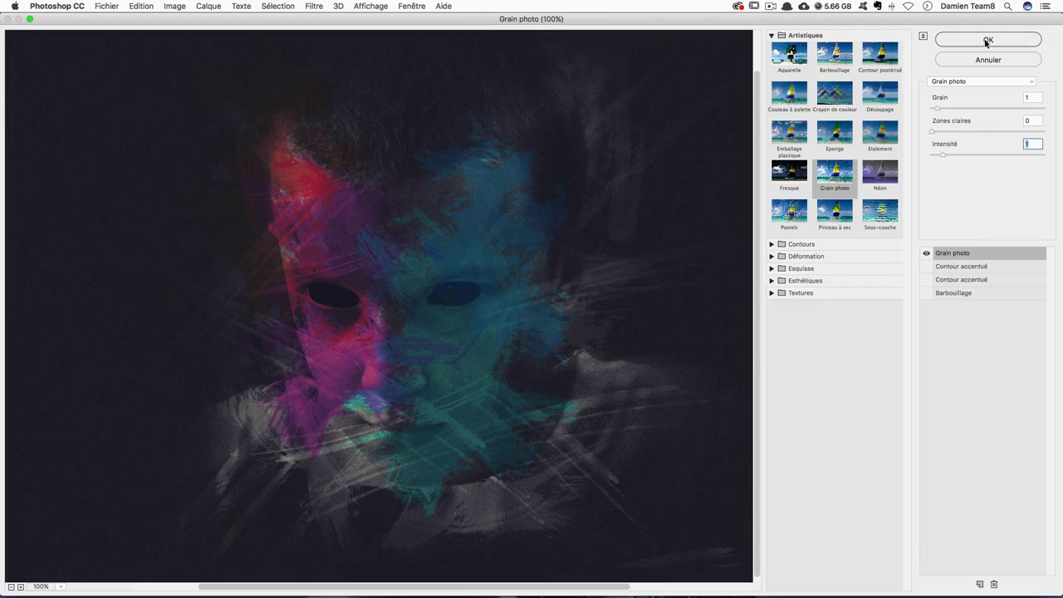
{"action": "left_click", "coordinate": [984, 40]}
{"action": "key", "text": "ctrl+z"}
{"action": "key", "text": "ctrl+z"}
{"action": "key", "text": "ctrl+z"}
{"action": "key", "text": "ctrl+z"}
{"action": "key", "text": "ctrl+z"}
{"action": "key", "text": "ctrl+z"}
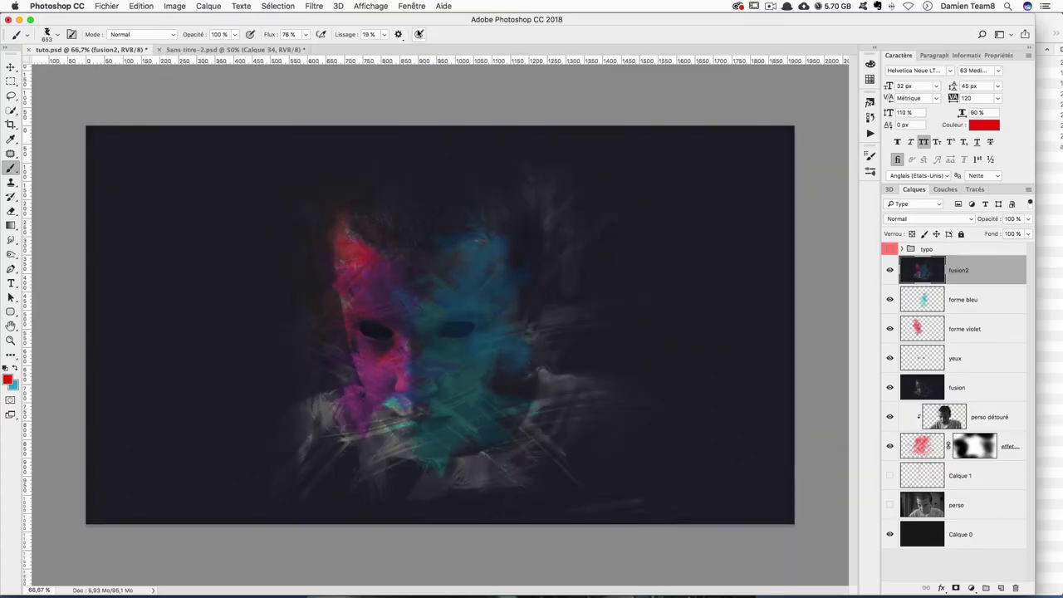
{"action": "key", "text": "ctrl+z"}
{"action": "key", "text": "ctrl+z"}
In Peinture à l'huile, set Stylisation to 6 and Netteté to 6
{"action": "left_click", "coordinate": [325, 5]}
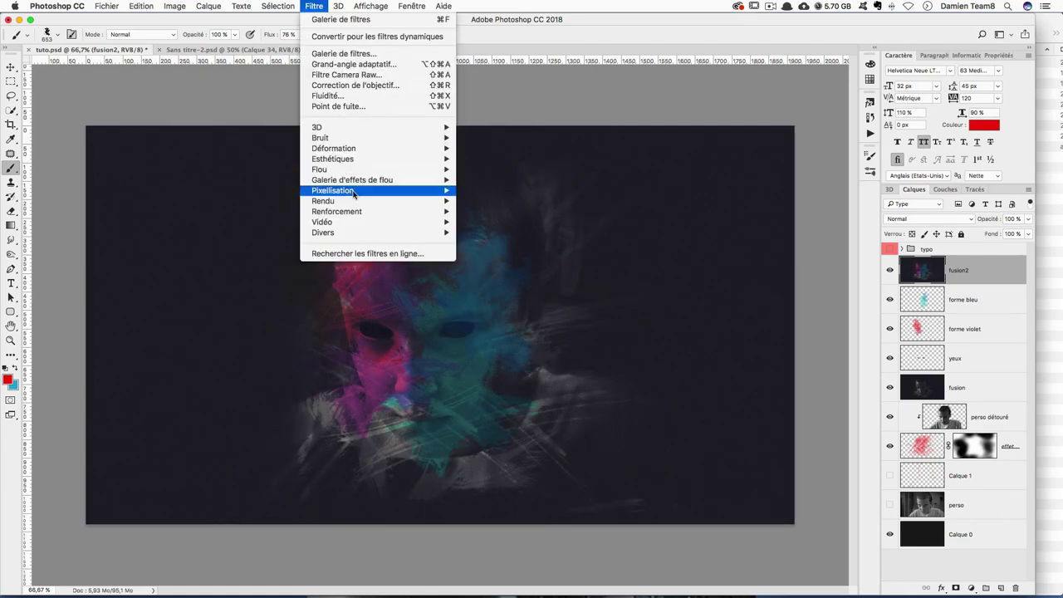
{"action": "mouse_move", "coordinate": [333, 158]}
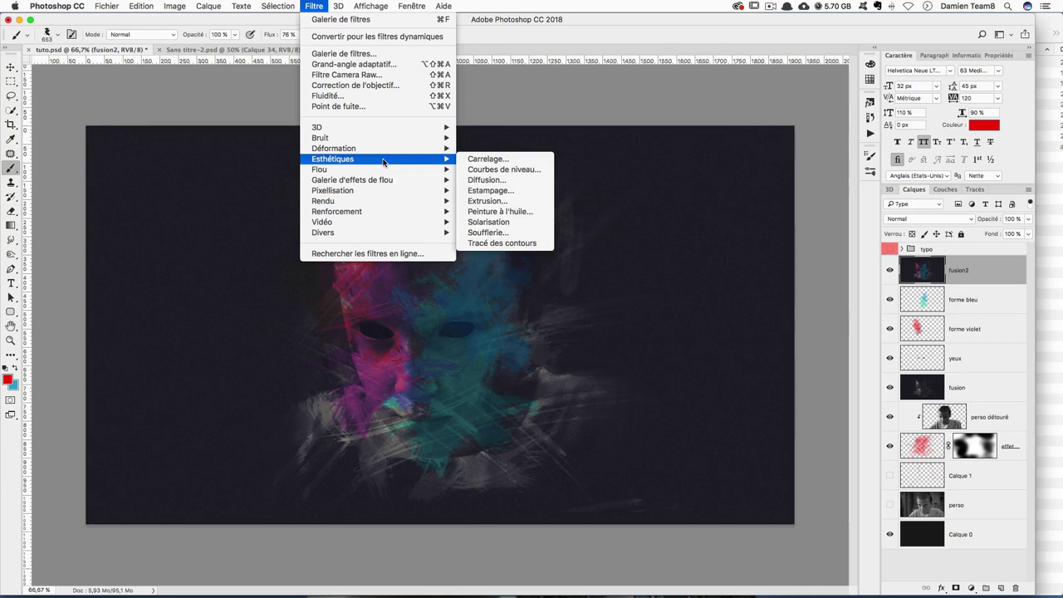
{"action": "left_click", "coordinate": [542, 212]}
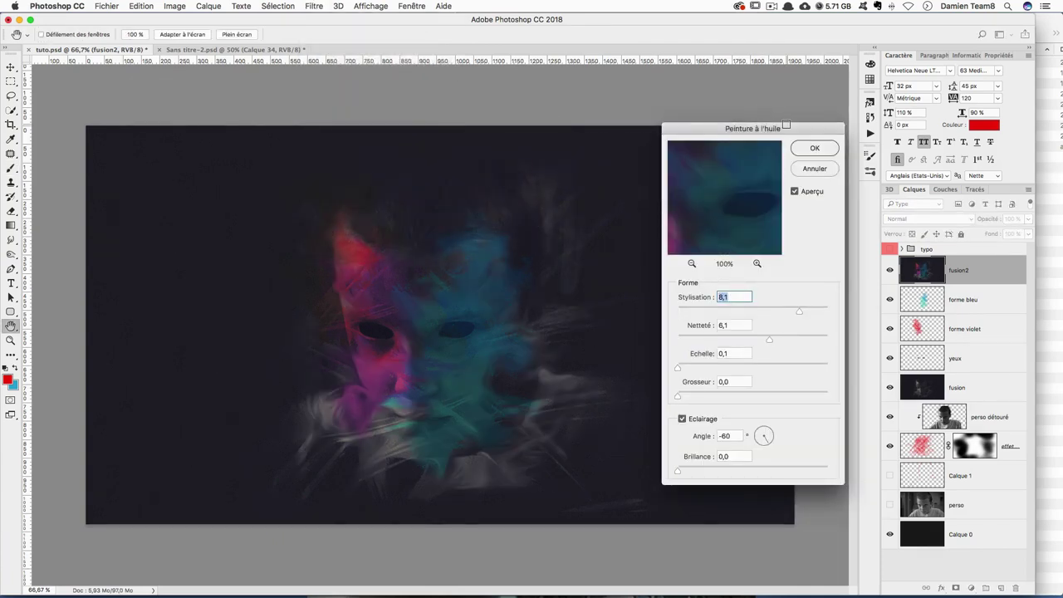
{"action": "key", "text": "ctrl+plus"}
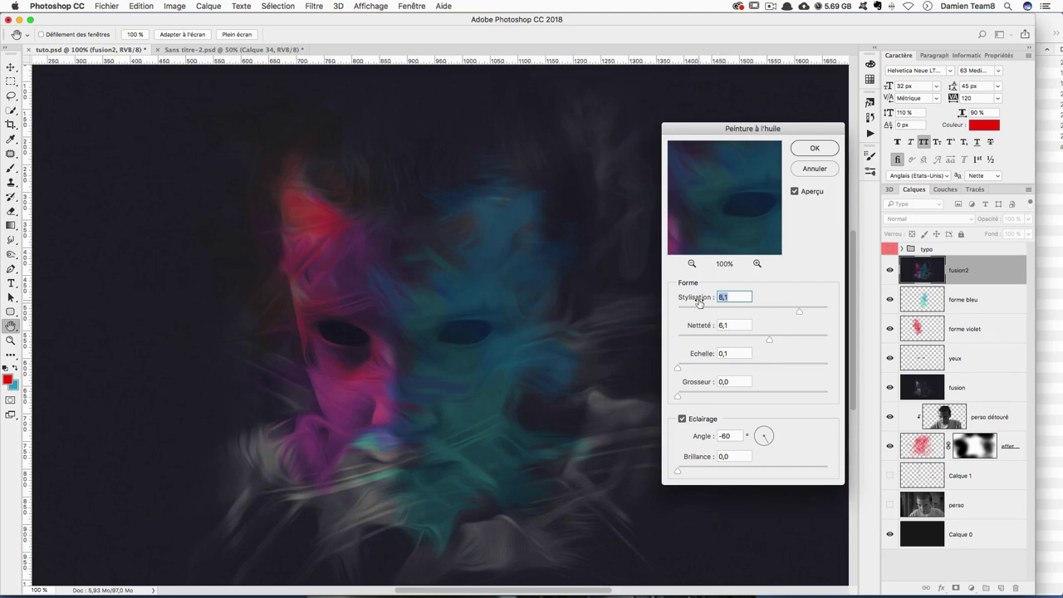
{"action": "mouse_move", "coordinate": [798, 313]}
{"action": "left_mouse_down"}
{"action": "mouse_move", "coordinate": [755, 313]}
{"action": "mouse_move", "coordinate": [768, 313]}
{"action": "left_mouse_up"}
{"action": "mouse_move", "coordinate": [767, 339]}
{"action": "left_mouse_down"}
{"action": "mouse_move", "coordinate": [718, 338]}
{"action": "mouse_move", "coordinate": [825, 340]}
{"action": "mouse_move", "coordinate": [722, 339]}
{"action": "mouse_move", "coordinate": [776, 338]}
{"action": "left_mouse_up"}
{"action": "left_click", "coordinate": [734, 296]}
{"action": "type", "text": "6"}
{"action": "key", "text": "Tab"}
{"action": "type", "text": "6"}
{"action": "key", "text": "Tab"}
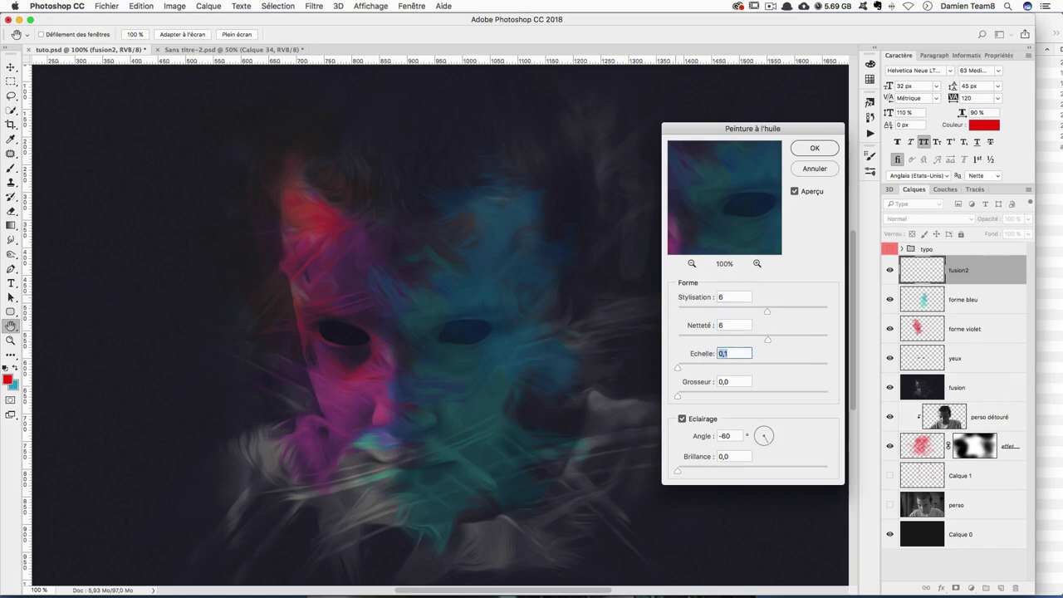
Set Echelle to 1,0 and Grosseur to 0, then apply the oil paint effect
{"action": "mouse_move", "coordinate": [679, 368]}
{"action": "left_mouse_down"}
{"action": "mouse_move", "coordinate": [815, 372]}
{"action": "mouse_move", "coordinate": [700, 367]}
{"action": "mouse_move", "coordinate": [733, 397]}
{"action": "mouse_move", "coordinate": [711, 397]}
{"action": "left_mouse_up"}
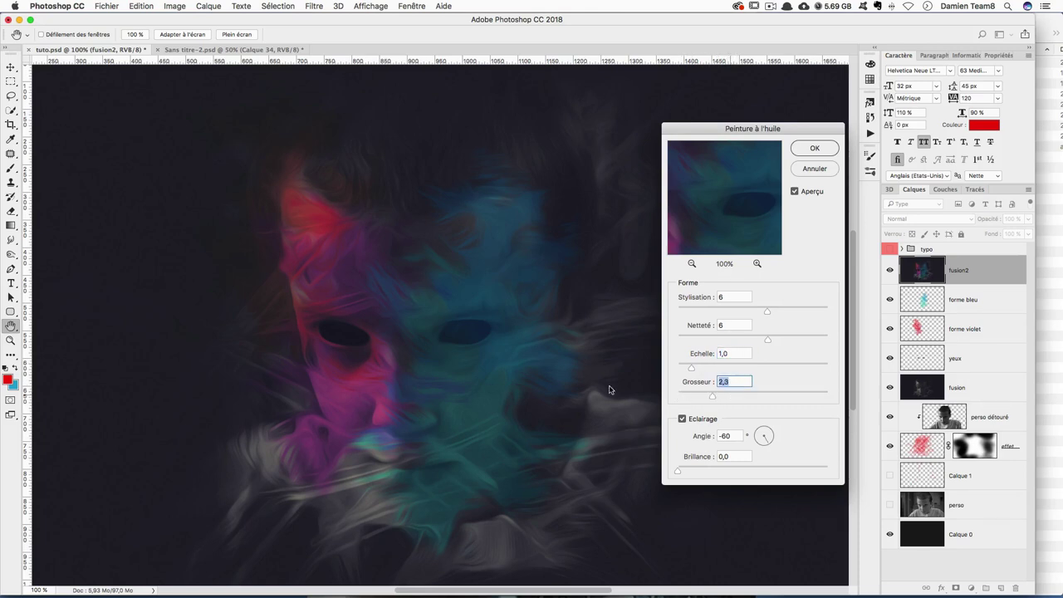
{"action": "key", "text": "Down"}
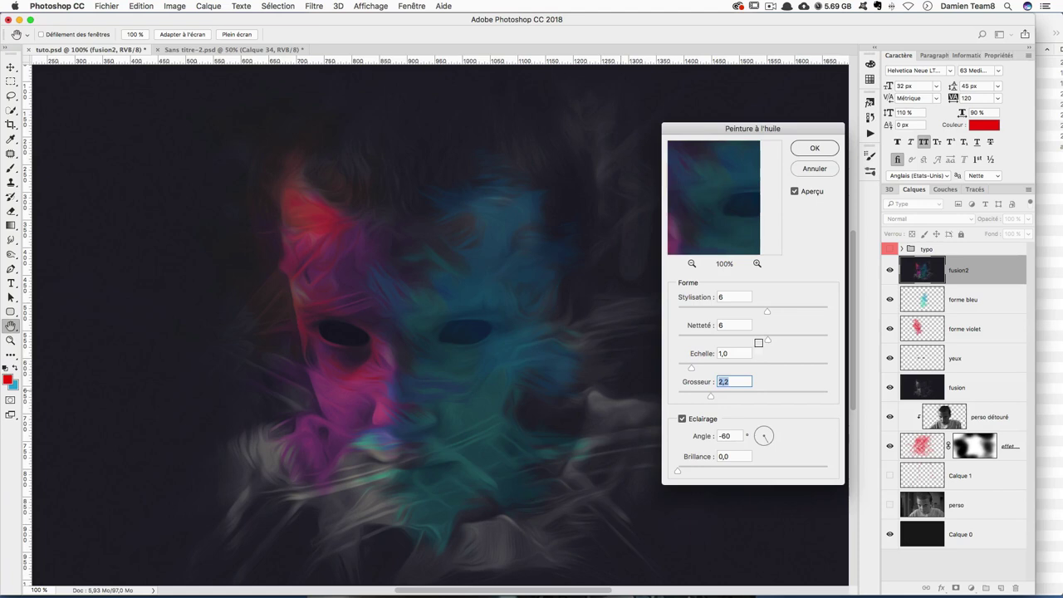
{"action": "type", "text": "0"}
{"action": "left_click", "coordinate": [739, 298]}
{"action": "left_click", "coordinate": [738, 325]}
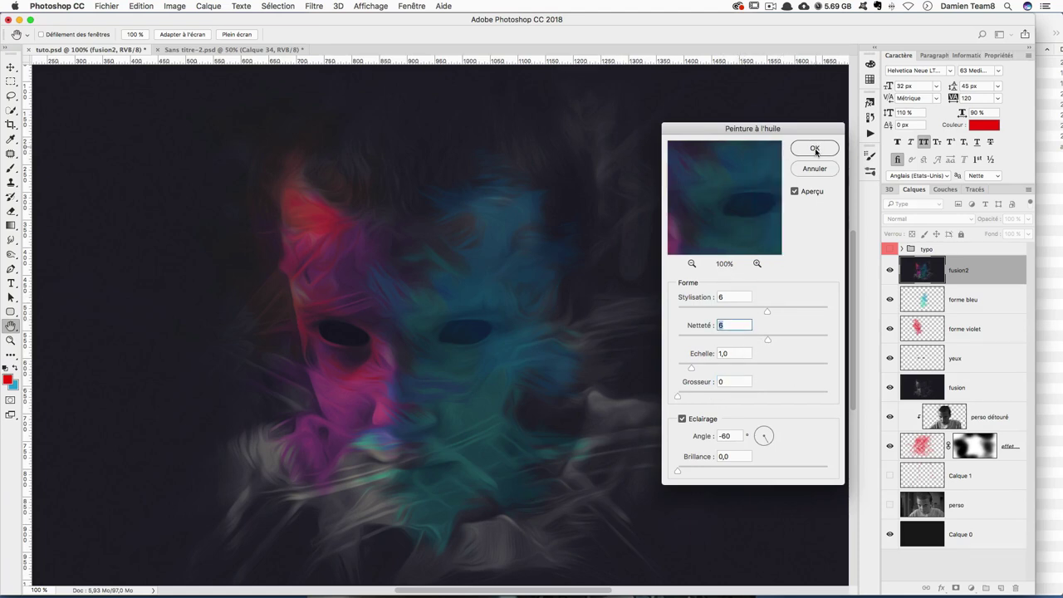
{"action": "left_click", "coordinate": [815, 149]}
{"action": "key", "text": "super+minus"}
Set brush opacity to 22% with black colour, then stamp visible layers into a layer named fusion3
{"action": "key", "text": "2"}
{"action": "key", "text": "2"}
{"action": "key", "text": "d"}
{"action": "key", "text": "super+alt+shift+e"}
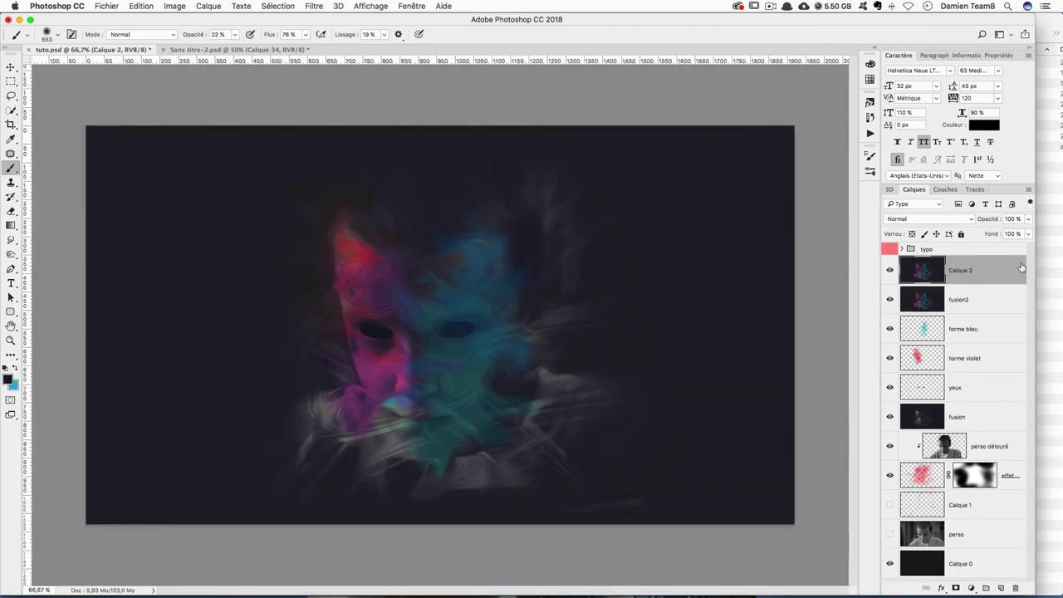
{"action": "double_click", "coordinate": [959, 270]}
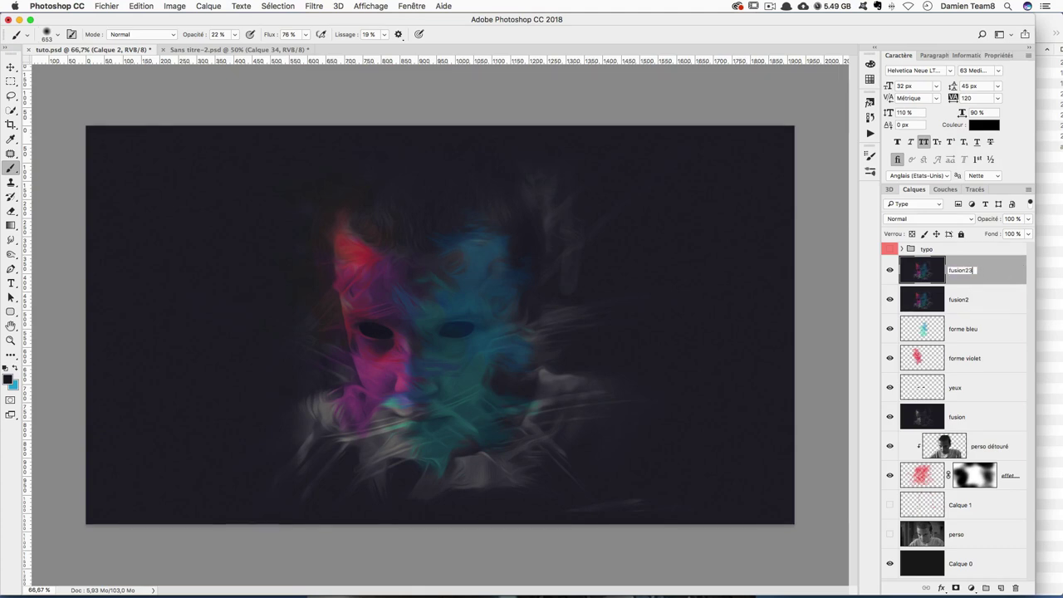
{"action": "key", "text": "Return"}
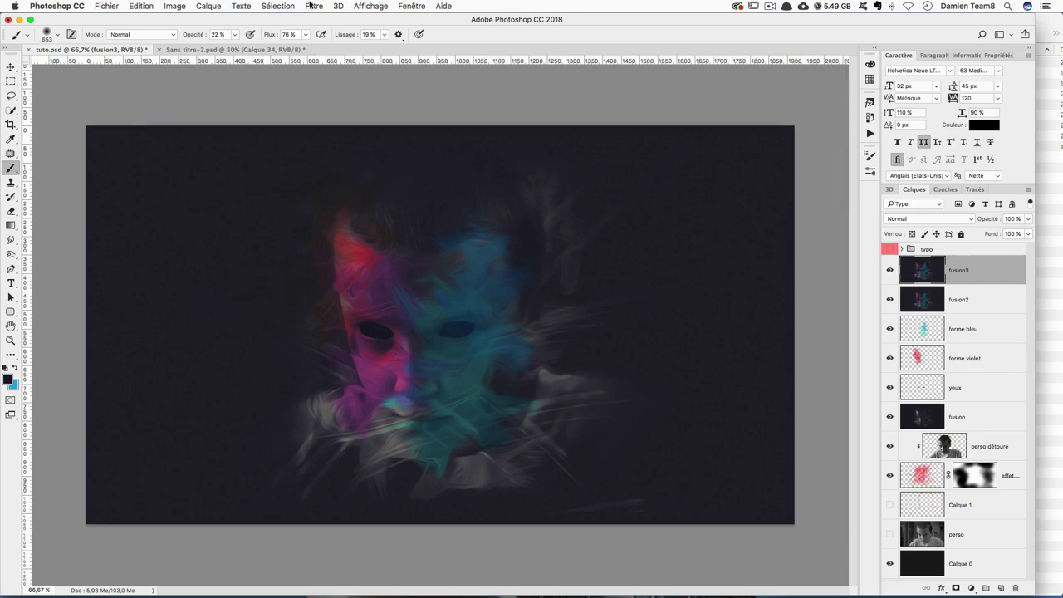
In Camera Raw, raise exposure to +0,40 and contrast to +23, and darken the highlights
{"action": "left_click", "coordinate": [313, 6]}
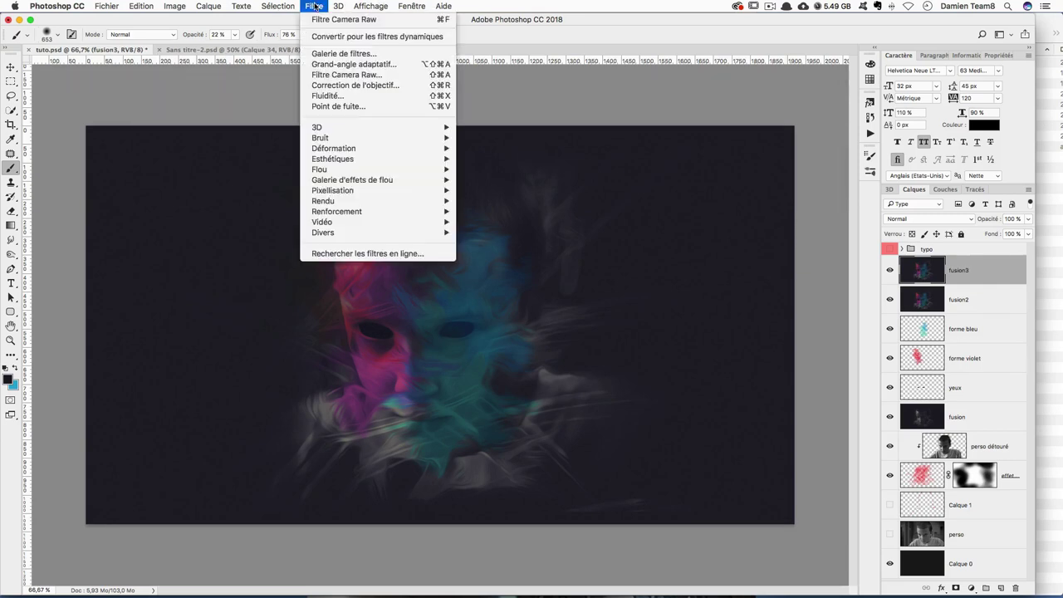
{"action": "left_click", "coordinate": [346, 75]}
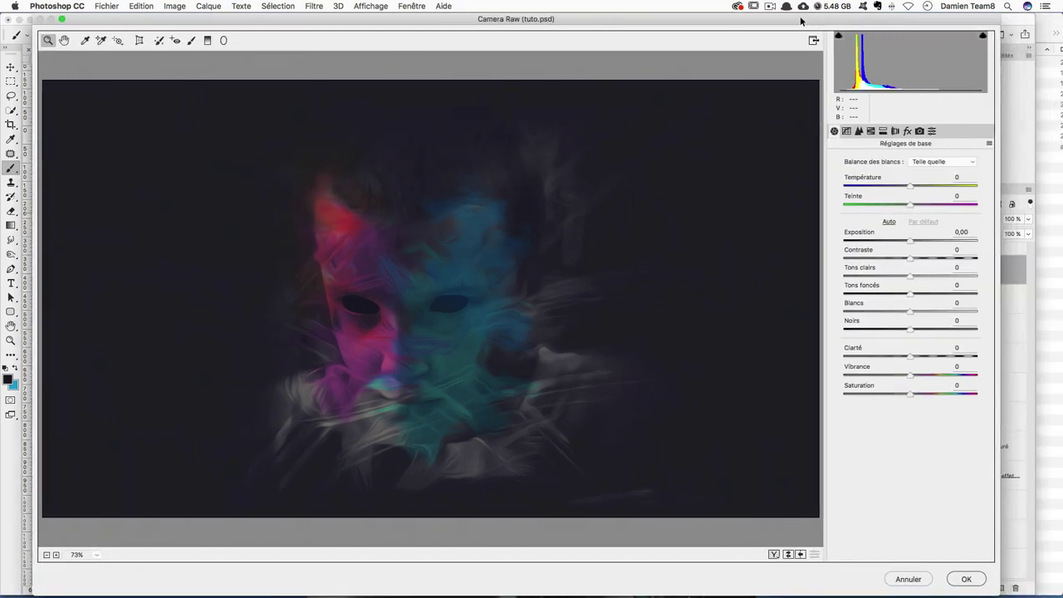
{"action": "left_click_drag", "start_coordinate": [909, 241], "coordinate": [913, 240]}
{"action": "left_click_drag", "start_coordinate": [910, 258], "coordinate": [925, 258]}
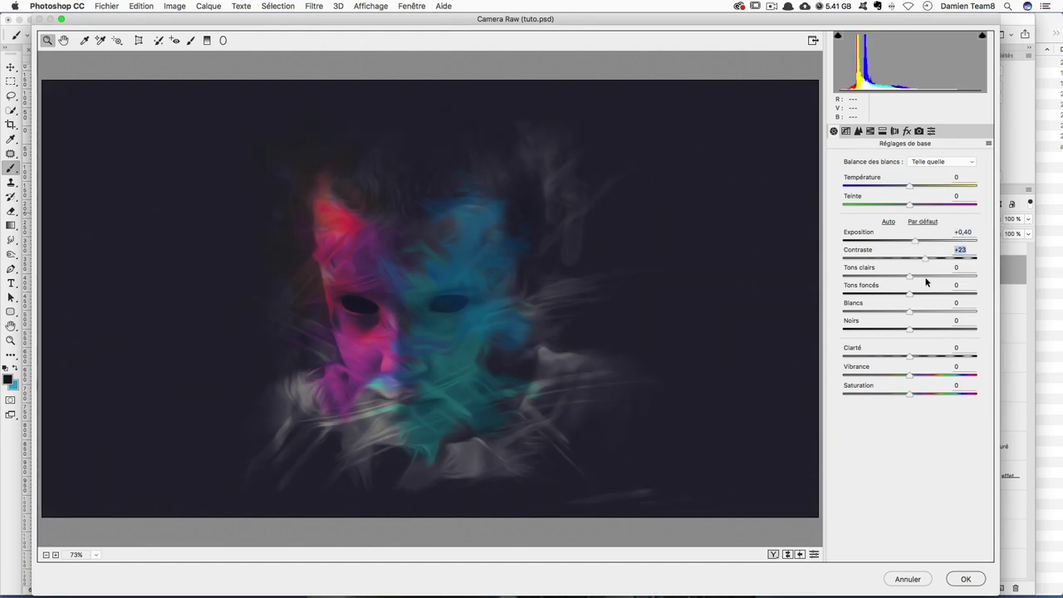
{"action": "mouse_move", "coordinate": [910, 275]}
{"action": "left_mouse_down"}
{"action": "mouse_move", "coordinate": [881, 274]}
{"action": "mouse_move", "coordinate": [874, 314]}
{"action": "mouse_move", "coordinate": [889, 313]}
{"action": "mouse_move", "coordinate": [905, 355]}
{"action": "mouse_move", "coordinate": [928, 374]}
{"action": "mouse_move", "coordinate": [908, 375]}
{"action": "mouse_move", "coordinate": [925, 393]}
{"action": "mouse_move", "coordinate": [908, 394]}
{"action": "left_mouse_up"}
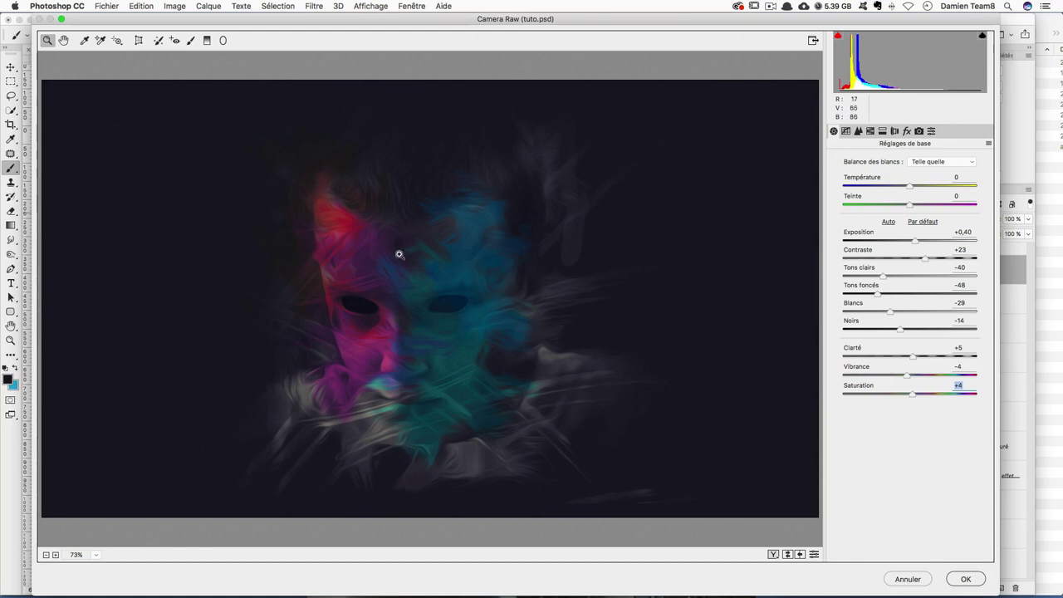
Split-tone with warm highlights (hue 33, saturation 43) and blue shadows (hue 224, saturation 30)
{"action": "left_click", "coordinate": [881, 132]}
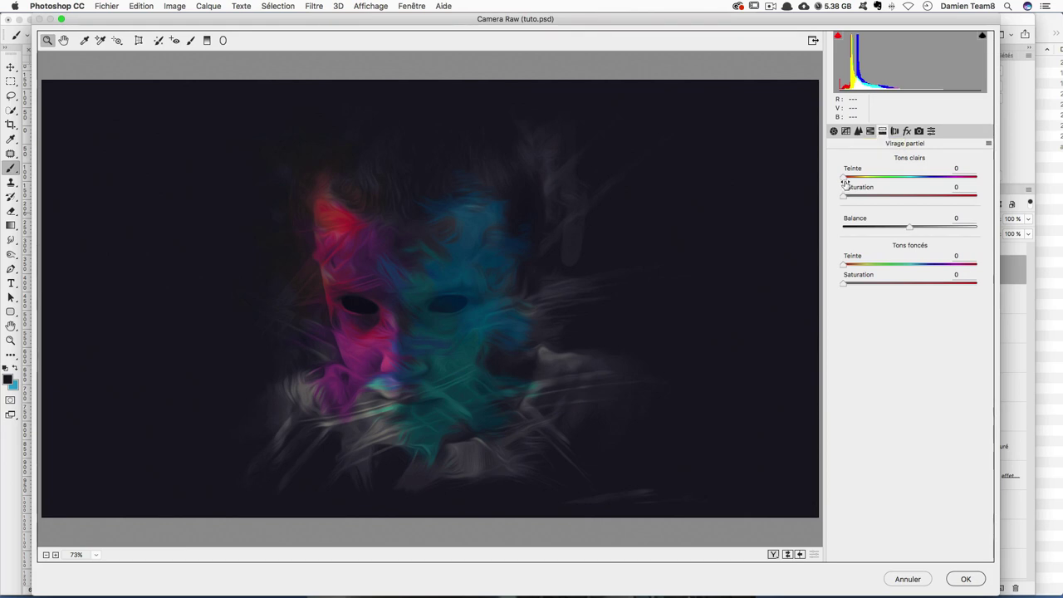
{"action": "left_click_drag", "start_coordinate": [845, 178], "coordinate": [855, 178]}
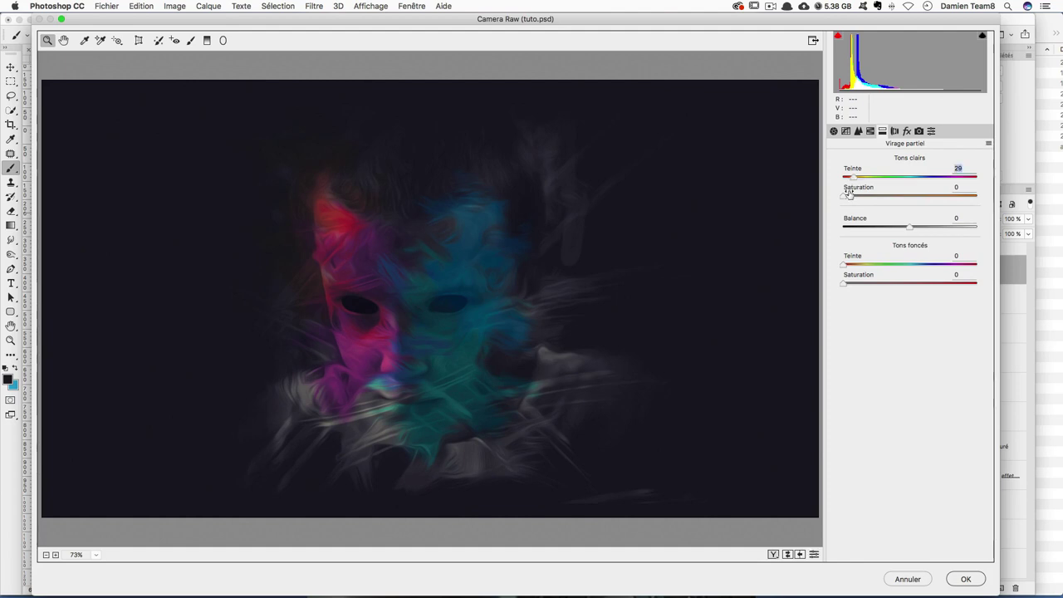
{"action": "left_click_drag", "start_coordinate": [843, 196], "coordinate": [897, 197]}
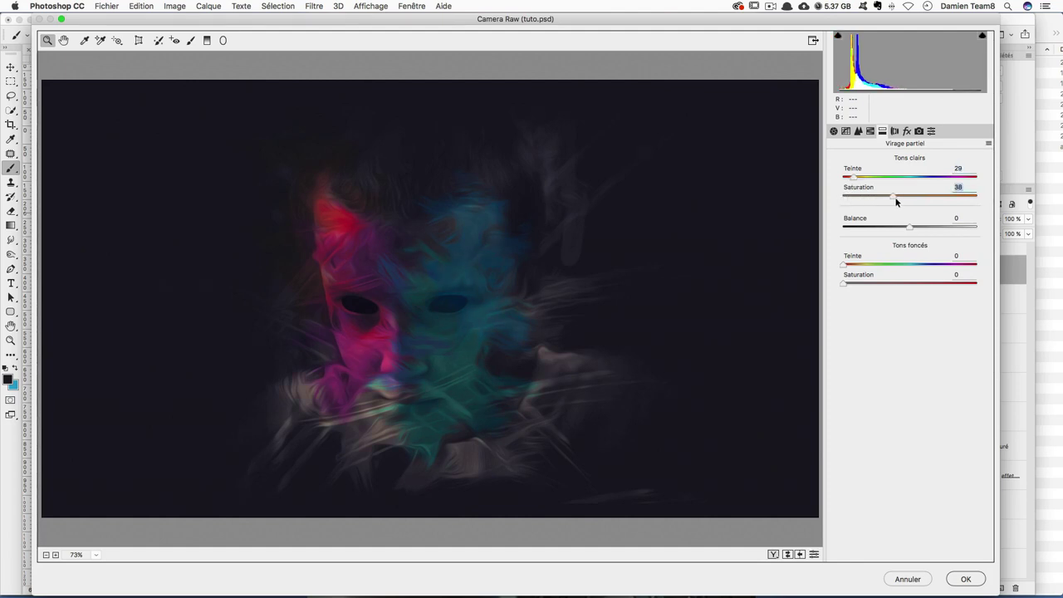
{"action": "left_click_drag", "start_coordinate": [844, 264], "coordinate": [918, 265]}
{"action": "left_click_drag", "start_coordinate": [844, 283], "coordinate": [885, 284]}
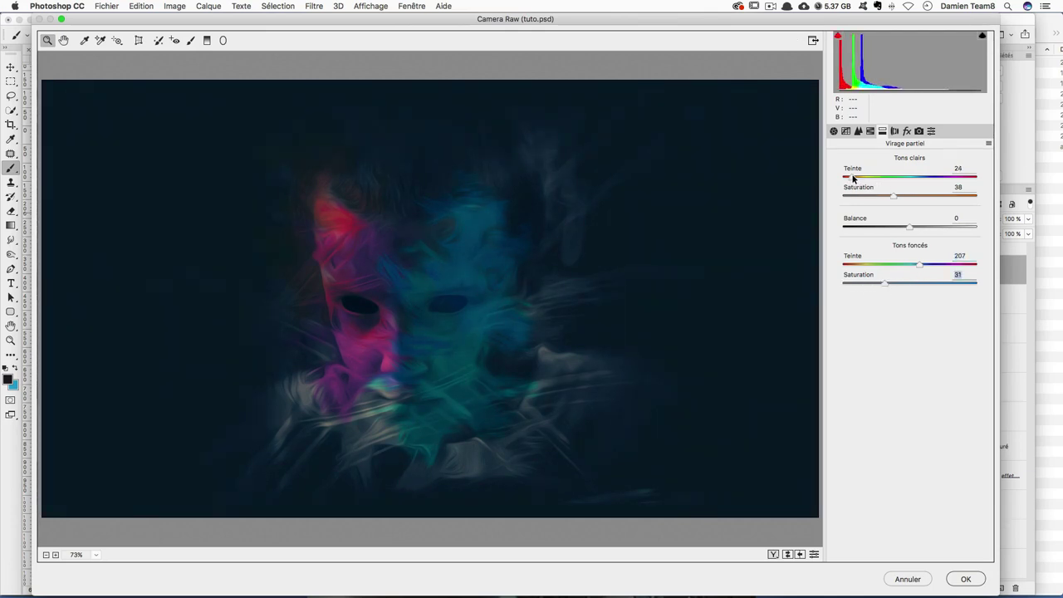
{"action": "left_click_drag", "start_coordinate": [853, 178], "coordinate": [901, 196]}
{"action": "left_click_drag", "start_coordinate": [919, 264], "coordinate": [881, 283]}
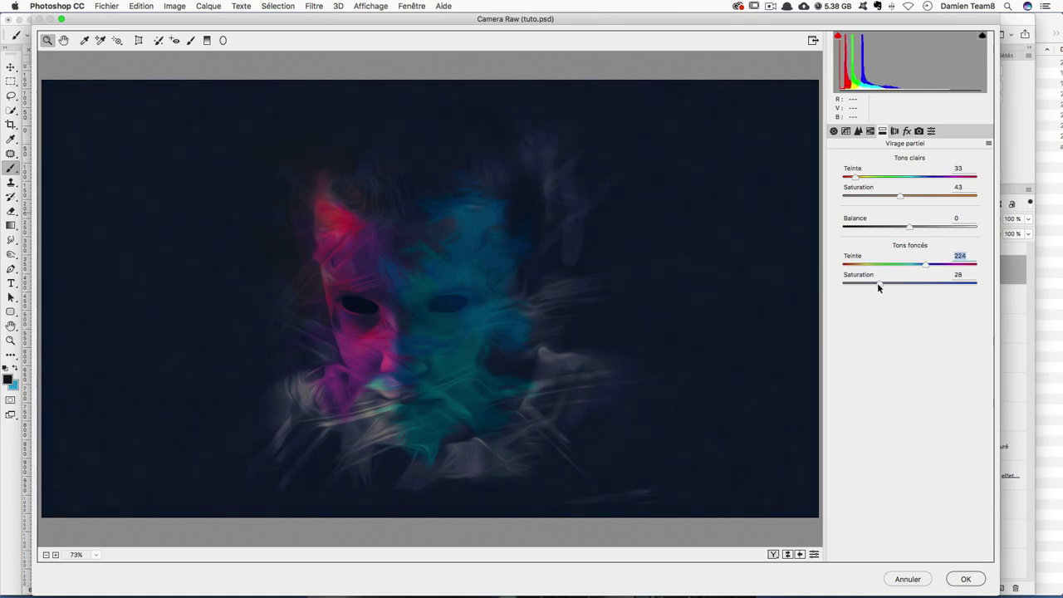
Set the split-toning Balance to +48 and apply the Camera Raw adjustments
{"action": "mouse_move", "coordinate": [905, 229]}
{"action": "left_mouse_down"}
{"action": "mouse_move", "coordinate": [863, 228]}
{"action": "mouse_move", "coordinate": [966, 227]}
{"action": "mouse_move", "coordinate": [825, 230]}
{"action": "mouse_move", "coordinate": [942, 228]}
{"action": "left_mouse_up"}
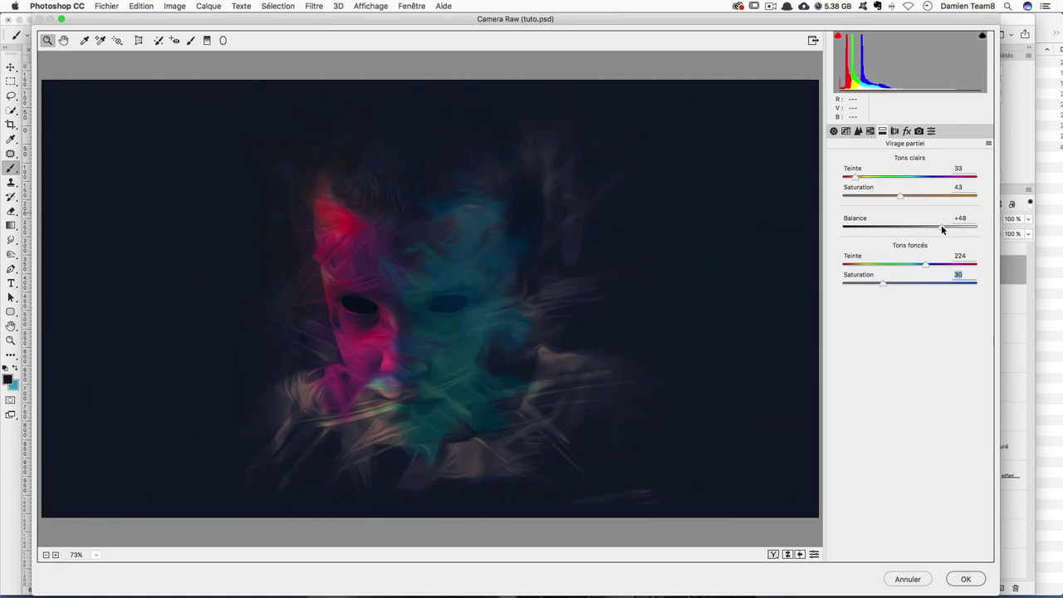
{"action": "left_click", "coordinate": [943, 228]}
{"action": "left_click", "coordinate": [964, 577]}
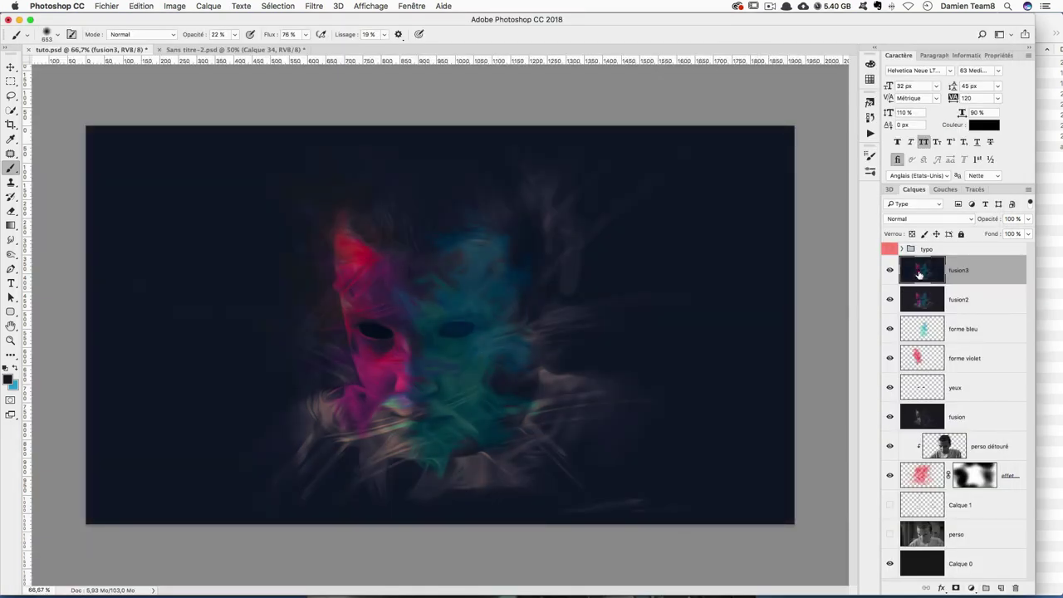
Compare with fusion3 hidden, then add a new empty layer named ombres above it
{"action": "left_click", "coordinate": [889, 272]}
{"action": "left_click", "coordinate": [889, 272]}
{"action": "left_click", "coordinate": [1002, 587]}
{"action": "double_click", "coordinate": [963, 271]}
{"action": "type", "text": "om"}
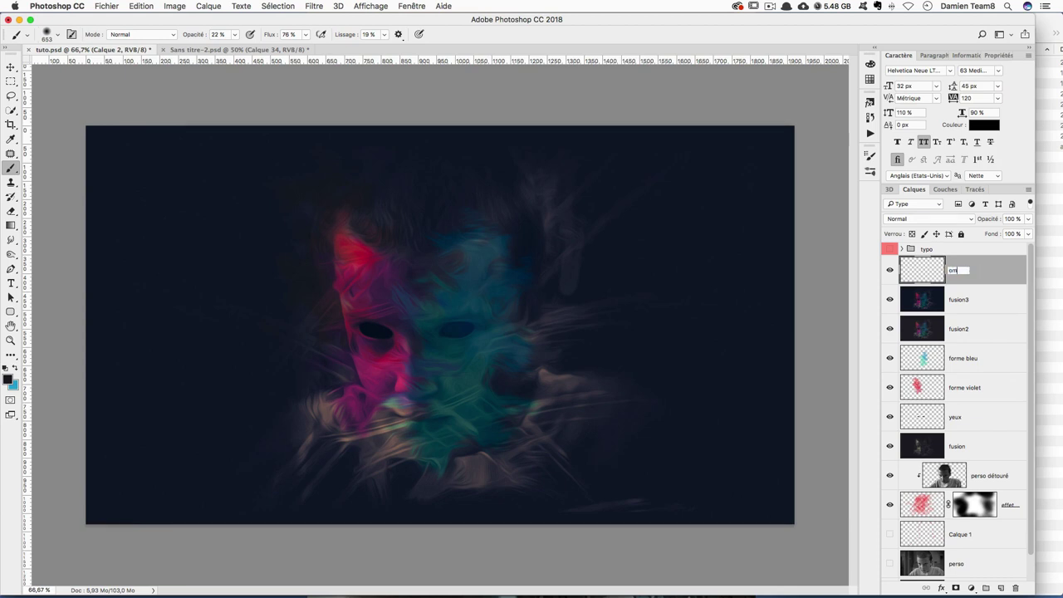
{"action": "key", "text": "Return"}
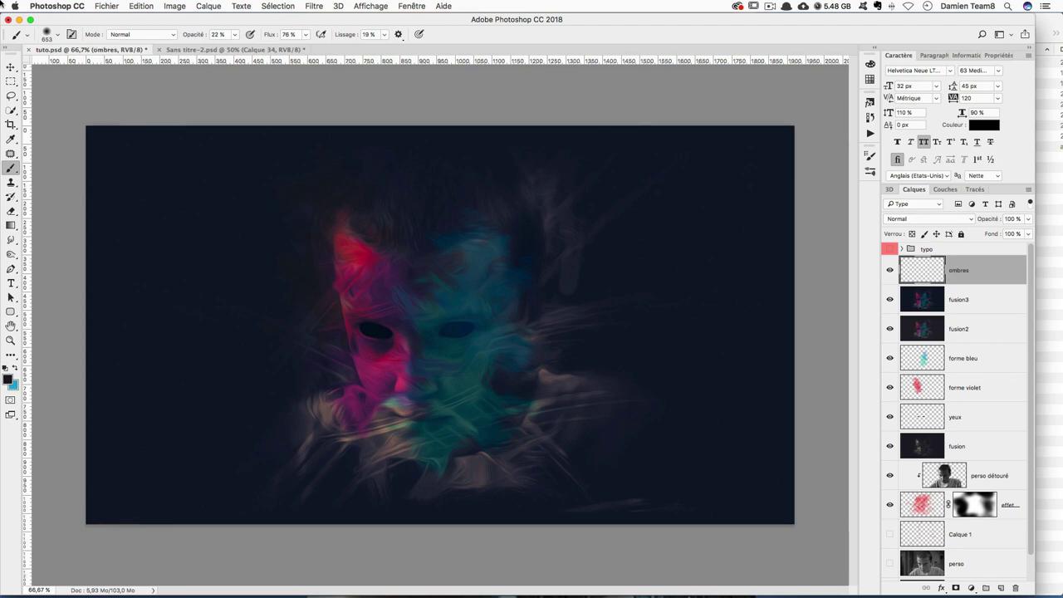
With a ~458 px brush, paint sampled dark navy shadows around the mouth and lower-right jaw
{"action": "key", "text": "v"}
{"action": "key", "text": "b"}
{"action": "left_click_drag", "start_coordinate": [378, 314], "coordinate": [310, 328]}
{"action": "left_click", "coordinate": [209, 436], "text": "alt"}
{"action": "mouse_move", "coordinate": [333, 314]}
{"action": "left_mouse_down"}
{"action": "mouse_move", "coordinate": [308, 439]}
{"action": "mouse_move", "coordinate": [261, 391]}
{"action": "left_mouse_up"}
{"action": "mouse_move", "coordinate": [445, 444]}
{"action": "left_mouse_down"}
{"action": "mouse_move", "coordinate": [612, 490]}
{"action": "mouse_move", "coordinate": [515, 391]}
{"action": "mouse_move", "coordinate": [638, 516]}
{"action": "mouse_move", "coordinate": [266, 475]}
{"action": "mouse_move", "coordinate": [455, 510]}
{"action": "mouse_move", "coordinate": [622, 517]}
{"action": "mouse_move", "coordinate": [459, 508]}
{"action": "mouse_move", "coordinate": [474, 463]}
{"action": "mouse_move", "coordinate": [273, 440]}
{"action": "mouse_move", "coordinate": [261, 333]}
{"action": "mouse_move", "coordinate": [253, 341]}
{"action": "mouse_move", "coordinate": [555, 280]}
{"action": "mouse_move", "coordinate": [661, 171]}
{"action": "mouse_move", "coordinate": [683, 399]}
{"action": "mouse_move", "coordinate": [604, 386]}
{"action": "mouse_move", "coordinate": [659, 408]}
{"action": "mouse_move", "coordinate": [628, 498]}
{"action": "mouse_move", "coordinate": [636, 209]}
{"action": "mouse_move", "coordinate": [704, 343]}
{"action": "mouse_move", "coordinate": [647, 476]}
{"action": "mouse_move", "coordinate": [373, 457]}
{"action": "mouse_move", "coordinate": [247, 209]}
{"action": "mouse_move", "coordinate": [166, 265]}
{"action": "left_mouse_up"}
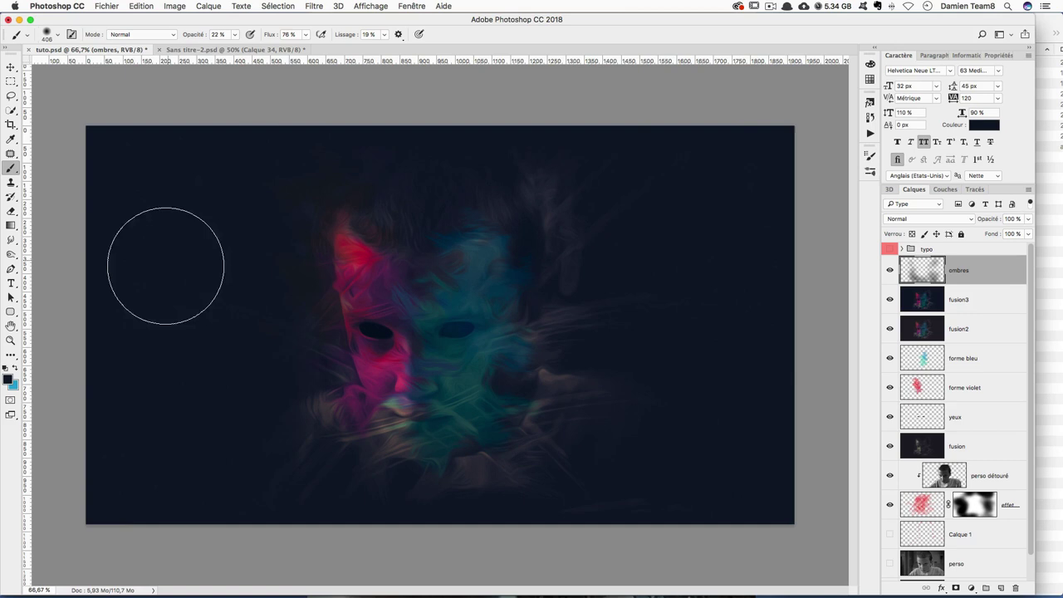
{"action": "left_click", "coordinate": [889, 270]}
{"action": "left_click", "coordinate": [890, 270]}
{"action": "left_click", "coordinate": [890, 270]}
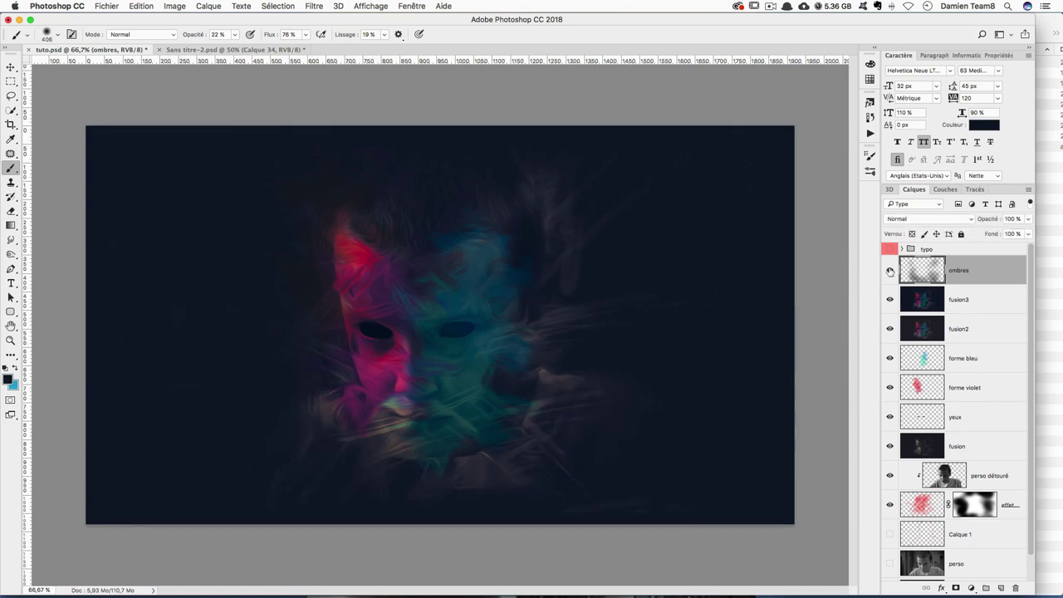
Stamp all visible layers into a new top layer named fusion4 above ombres
{"action": "key", "text": "ctrl+alt+shift+e"}
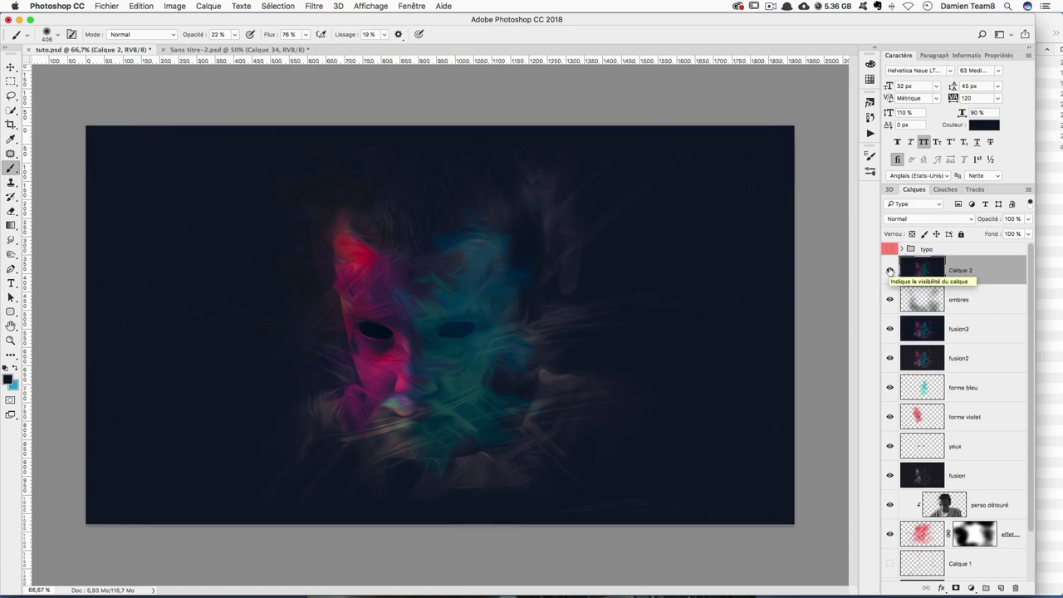
{"action": "double_click", "coordinate": [971, 270]}
{"action": "type", "text": "fu"}
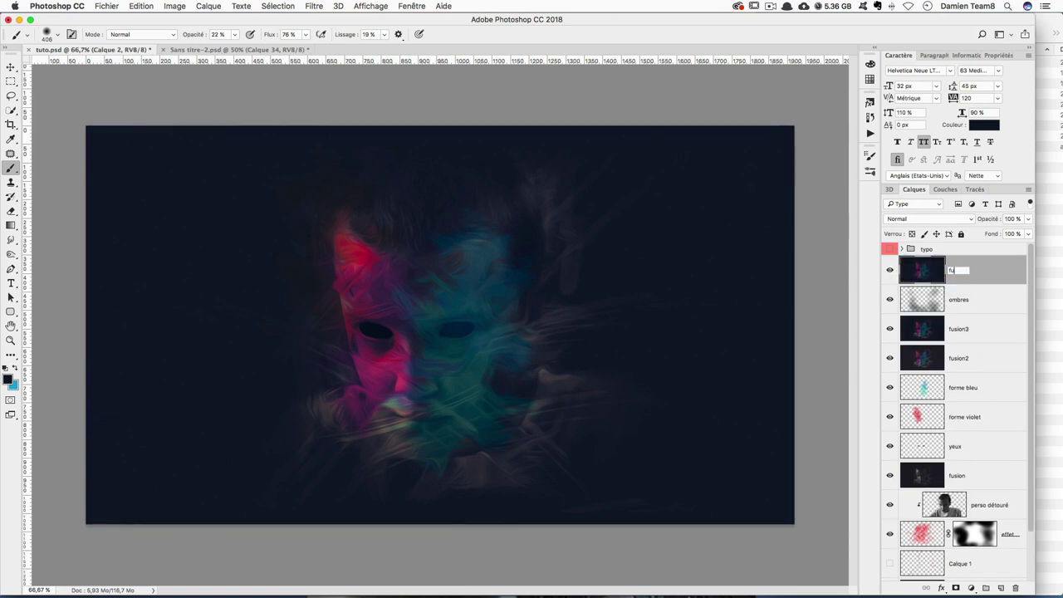
{"action": "type", "text": "sion4"}
{"action": "key", "text": "Return"}
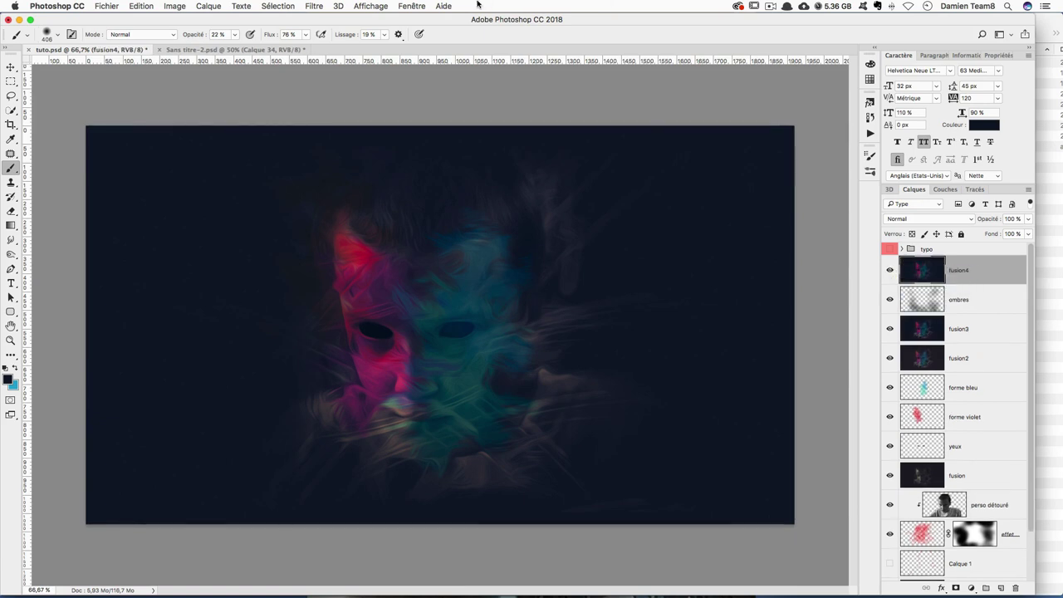
{"action": "left_click", "coordinate": [217, 6]}
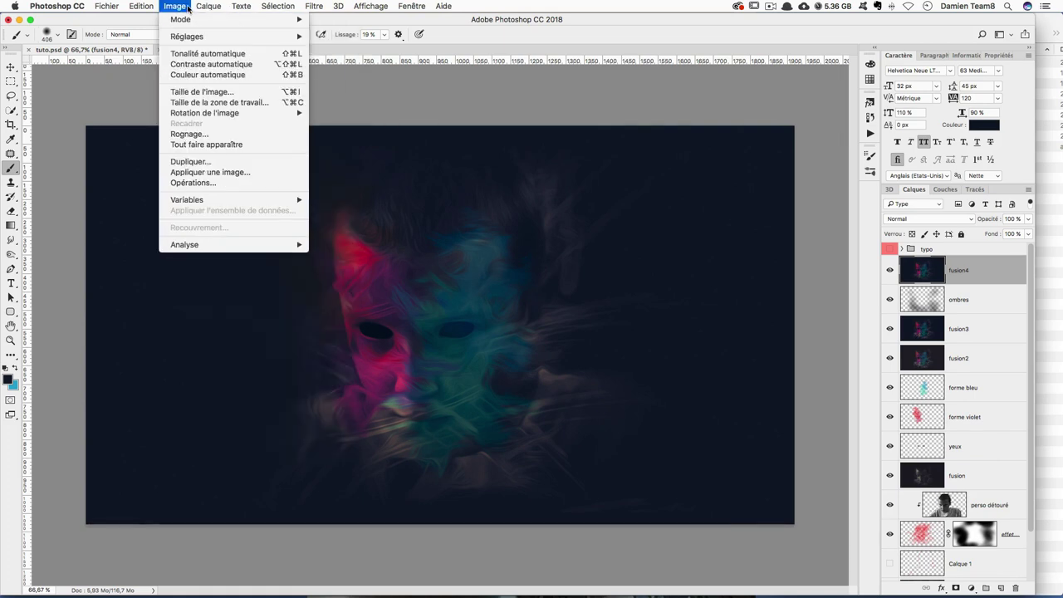
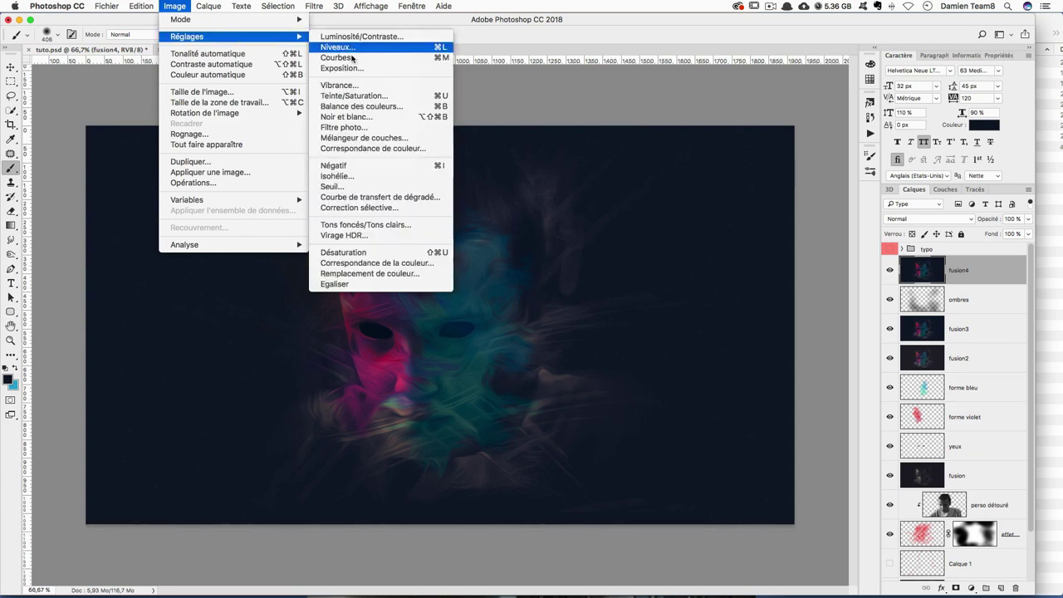
Apply a gradient map to fusion4, changing its light end stop to red for a navy-to-red gradient
{"action": "left_click", "coordinate": [369, 196]}
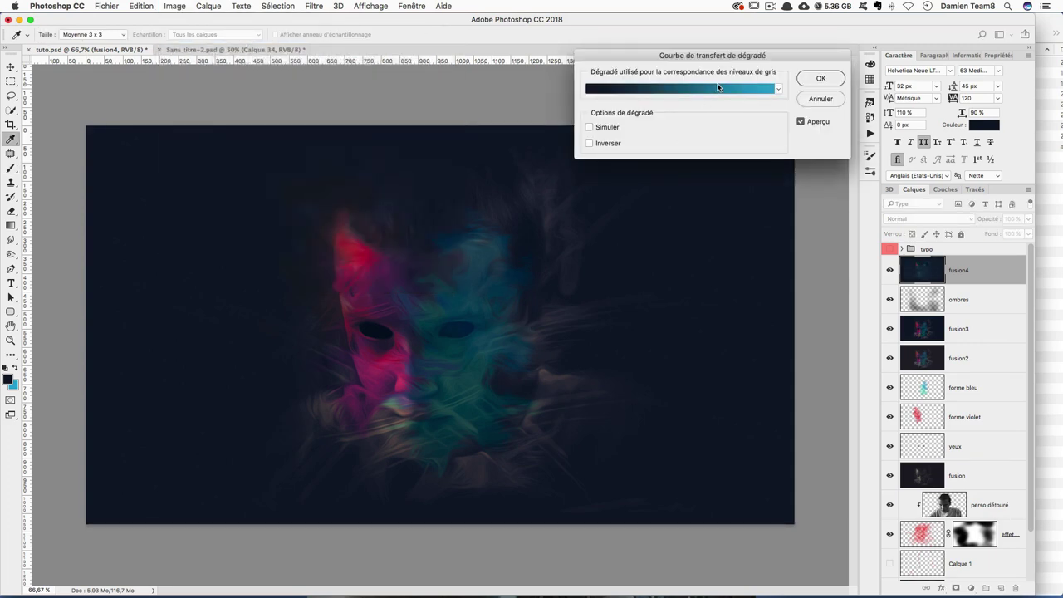
{"action": "left_click", "coordinate": [605, 90]}
{"action": "left_click", "coordinate": [759, 93]}
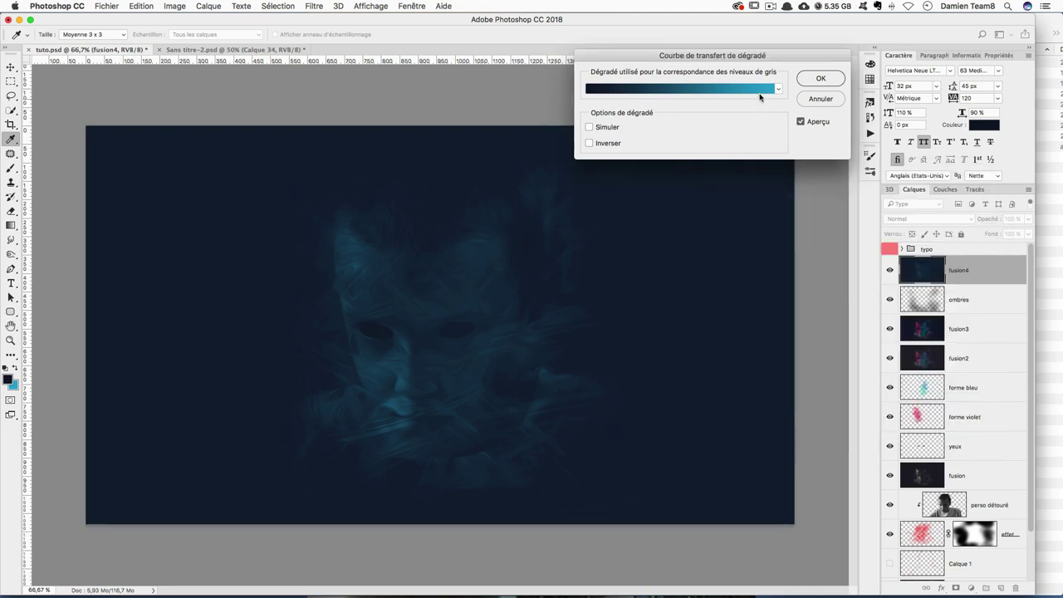
{"action": "left_click", "coordinate": [972, 356]}
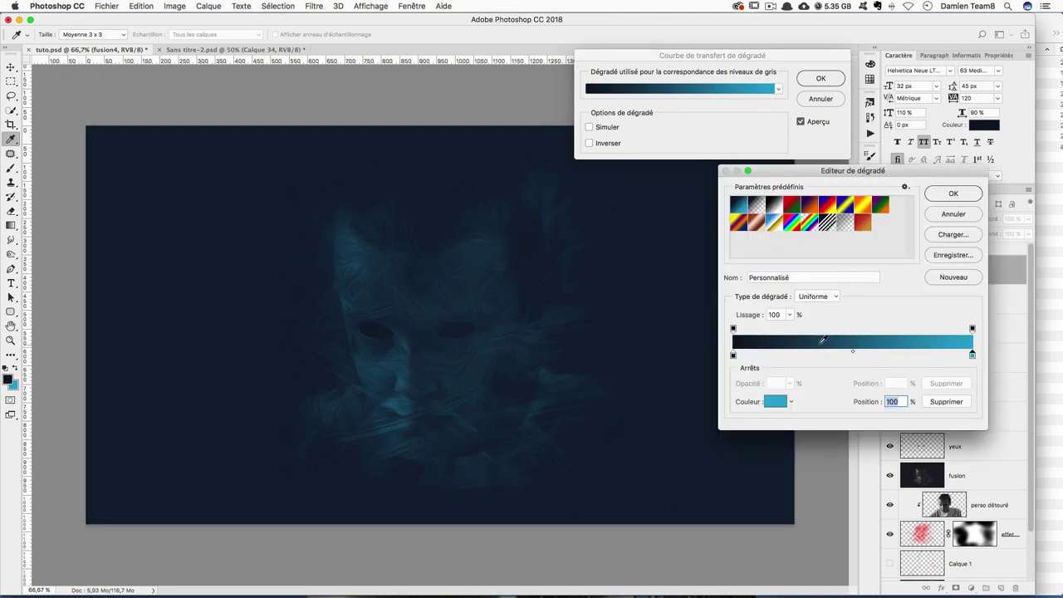
{"action": "double_click", "coordinate": [974, 358]}
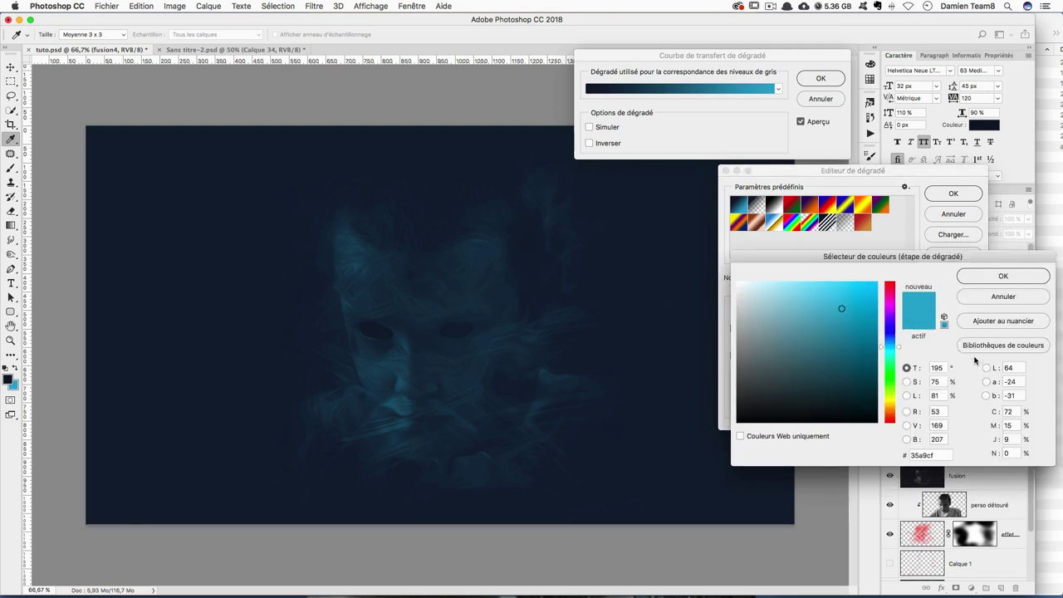
{"action": "left_click", "coordinate": [893, 289]}
{"action": "mouse_move", "coordinate": [861, 310]}
{"action": "left_mouse_down"}
{"action": "mouse_move", "coordinate": [889, 283]}
{"action": "mouse_move", "coordinate": [871, 282]}
{"action": "left_mouse_up"}
{"action": "left_click", "coordinate": [865, 294]}
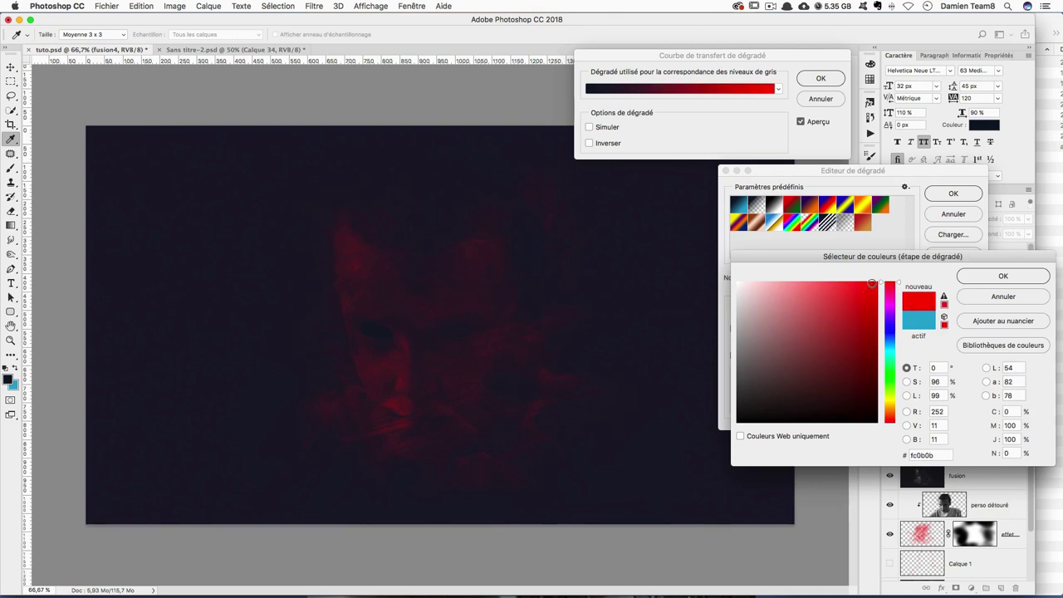
{"action": "left_click", "coordinate": [988, 278]}
{"action": "left_click", "coordinate": [953, 194]}
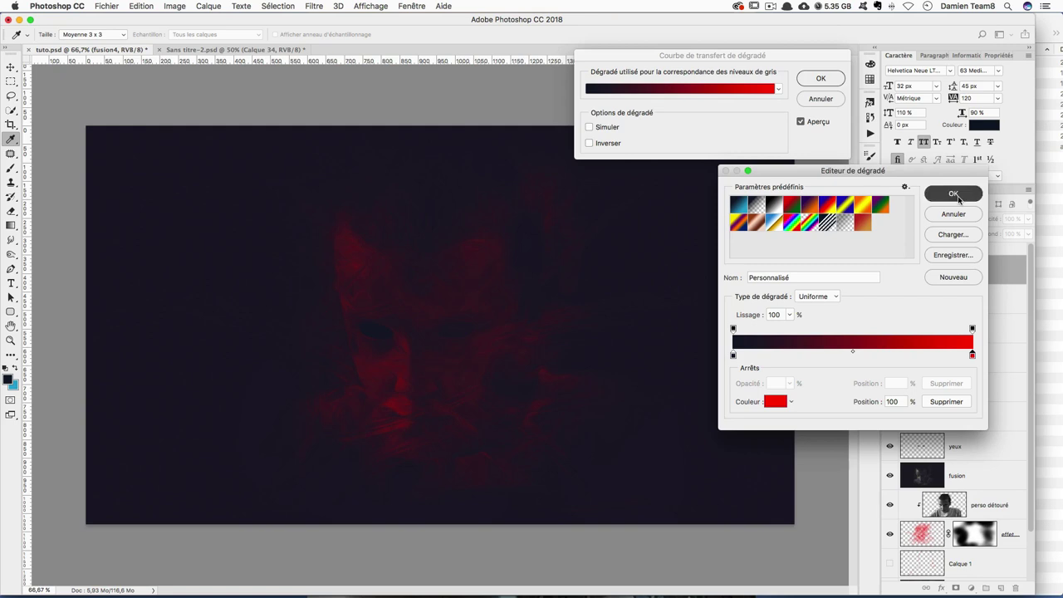
{"action": "key", "text": "Return"}
Set fusion4 to 50% opacity and toggle its visibility to compare
{"action": "key", "text": "b"}
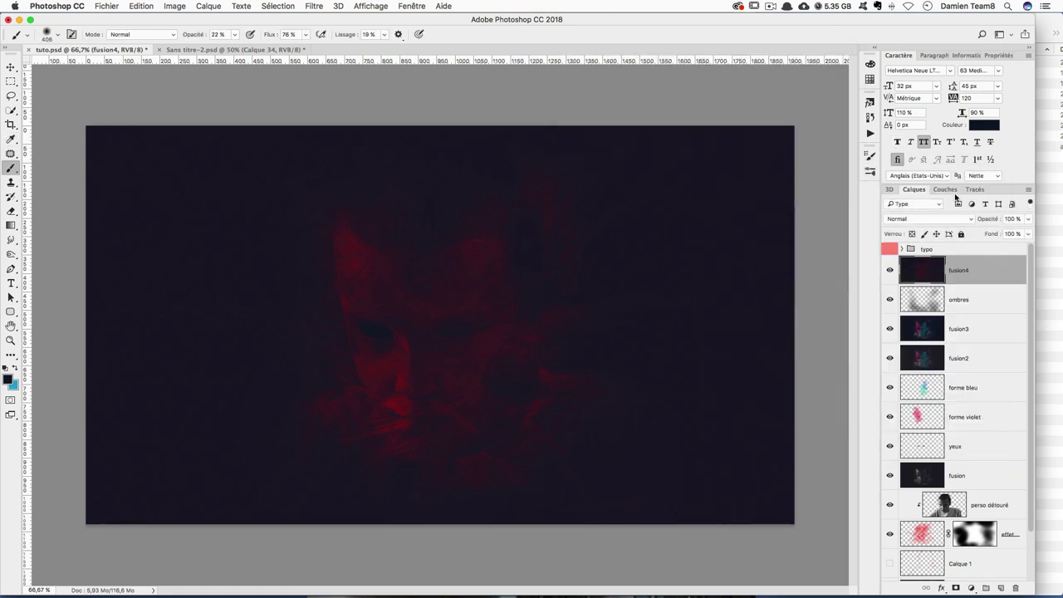
{"action": "type", "text": "50"}
{"action": "key", "text": "Return"}
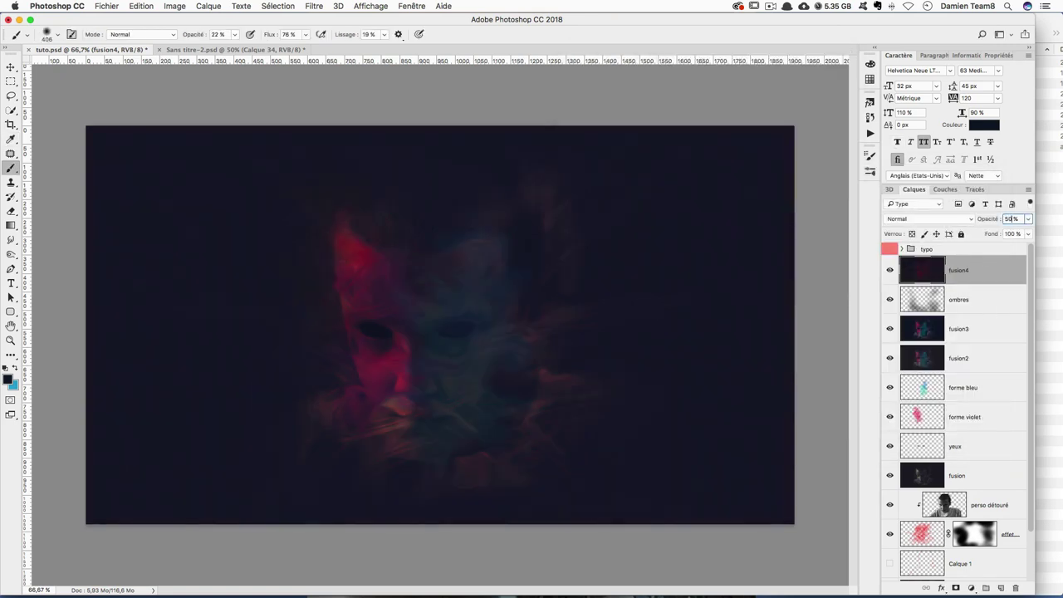
{"action": "left_click", "coordinate": [890, 271]}
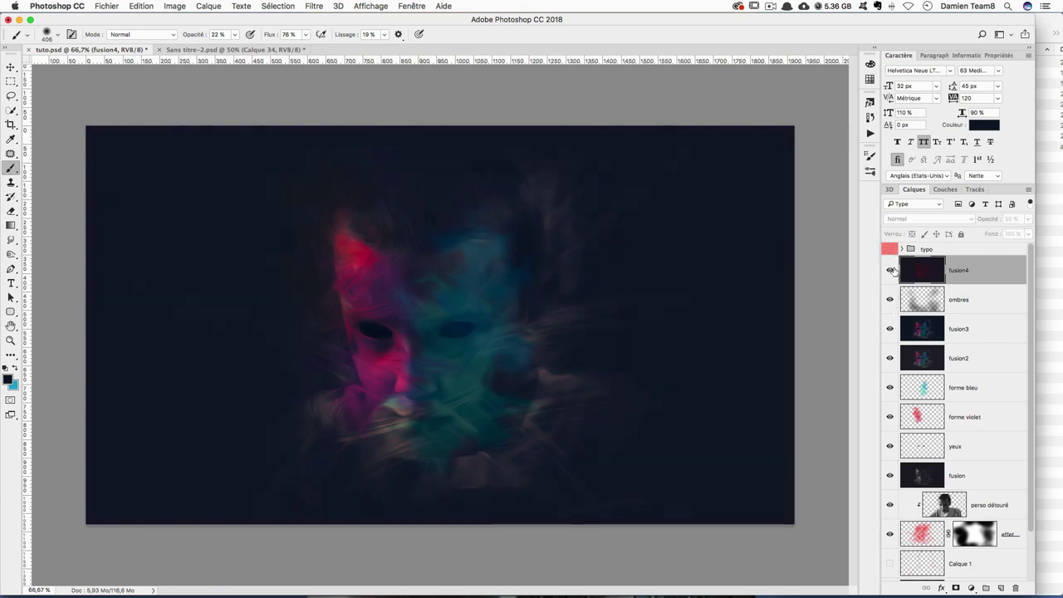
{"action": "left_click", "coordinate": [890, 272]}
Stamp all visible layers into a new merged layer named fusion5
{"action": "left_click", "coordinate": [890, 271]}
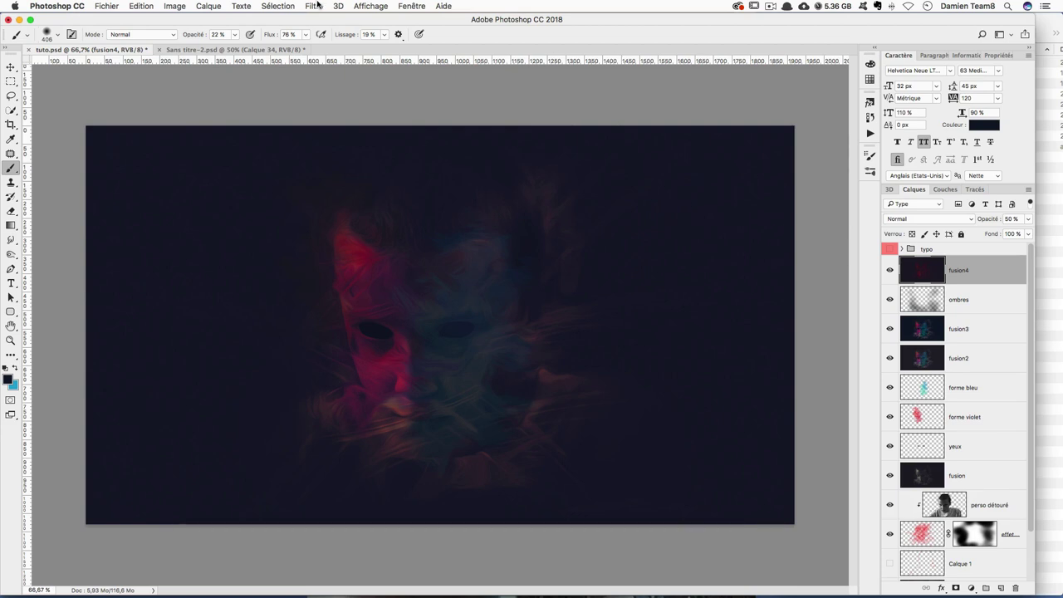
{"action": "key", "text": "ctrl+shift+alt+e"}
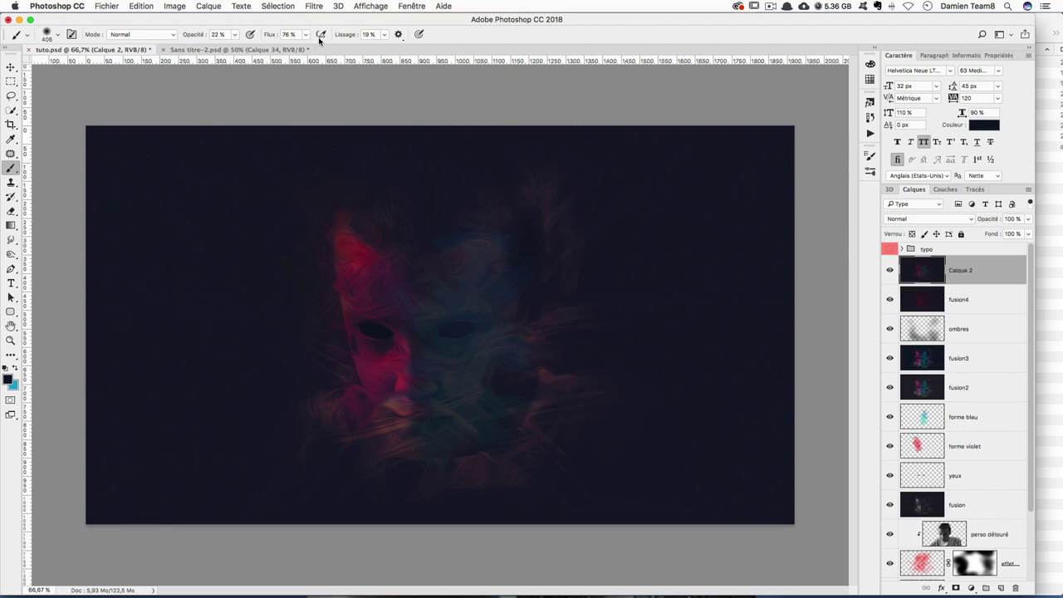
{"action": "double_click", "coordinate": [957, 269]}
{"action": "type", "text": "fusion"}
{"action": "key", "text": "Return"}
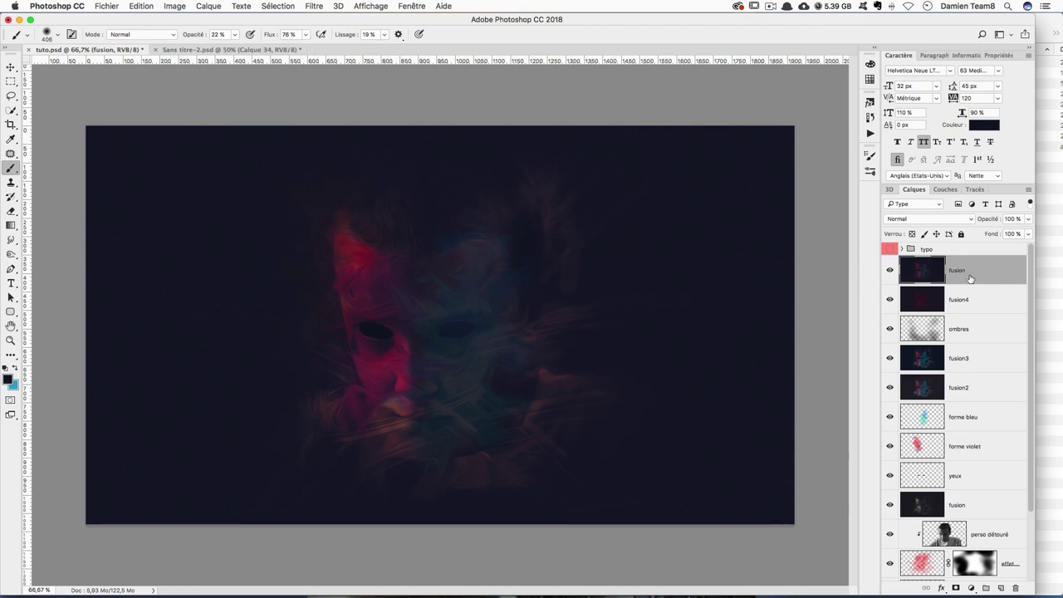
{"action": "type", "text": "5"}
{"action": "key", "text": "Return"}
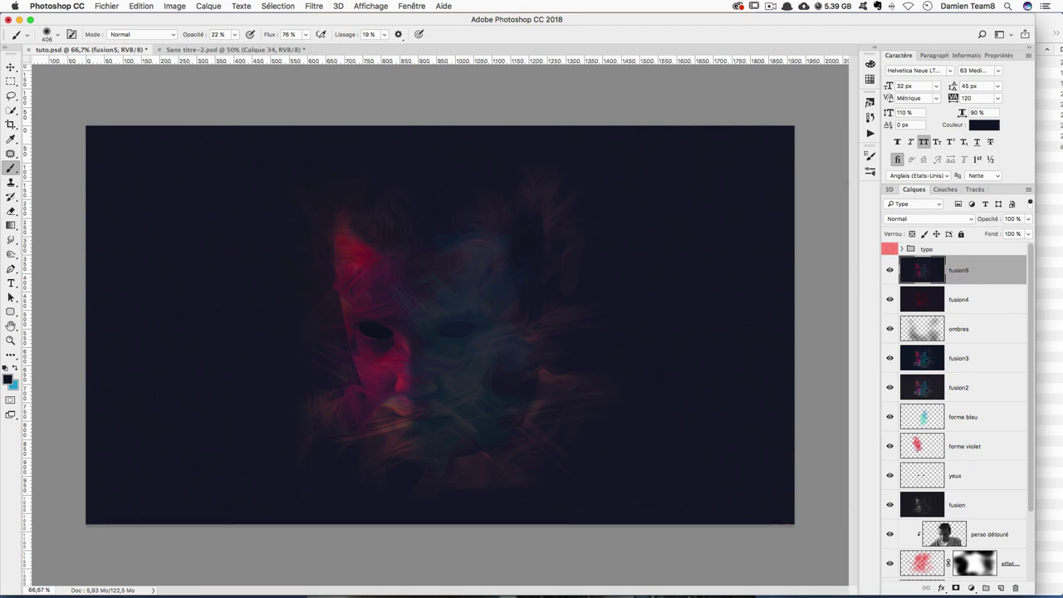
Add a Lens Correction vignette of -37 with midpoint 0 to fusion5, then compare
{"action": "left_click", "coordinate": [312, 6]}
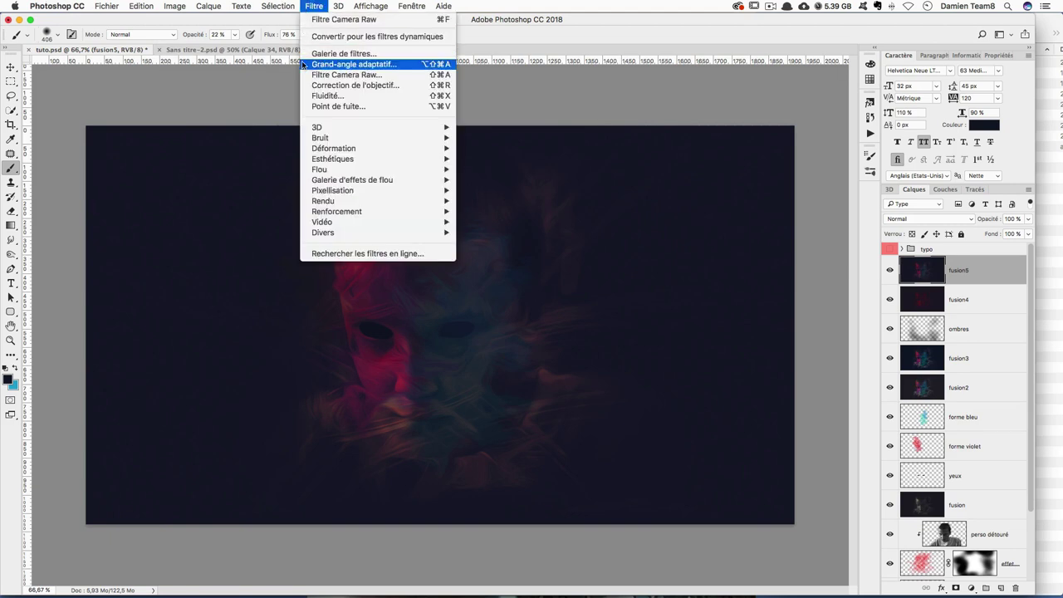
{"action": "left_click", "coordinate": [353, 85]}
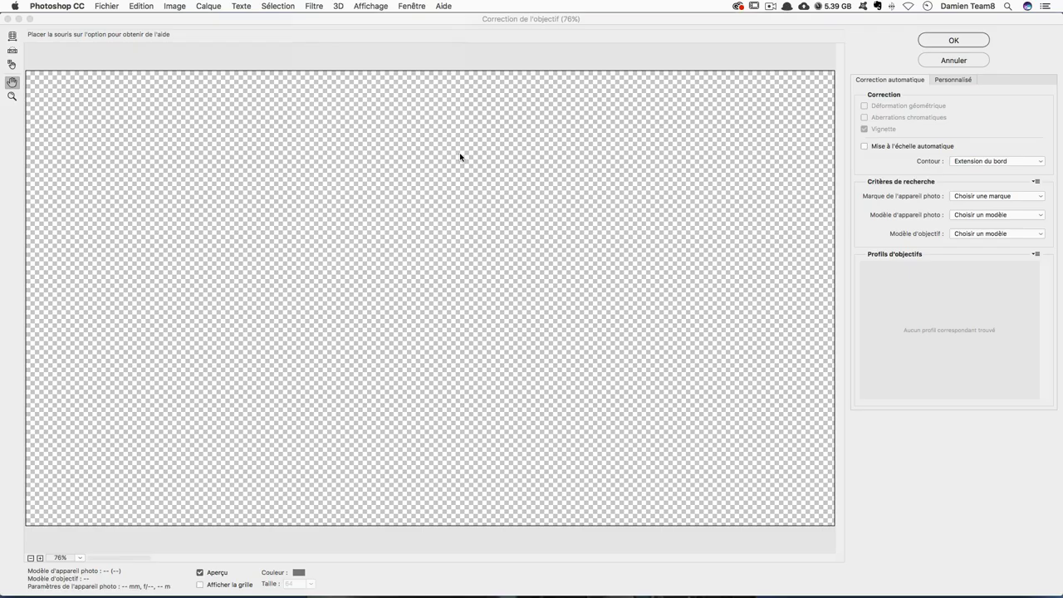
{"action": "left_click", "coordinate": [955, 79]}
{"action": "left_click_drag", "start_coordinate": [953, 253], "coordinate": [918, 253]}
{"action": "left_click", "coordinate": [881, 283]}
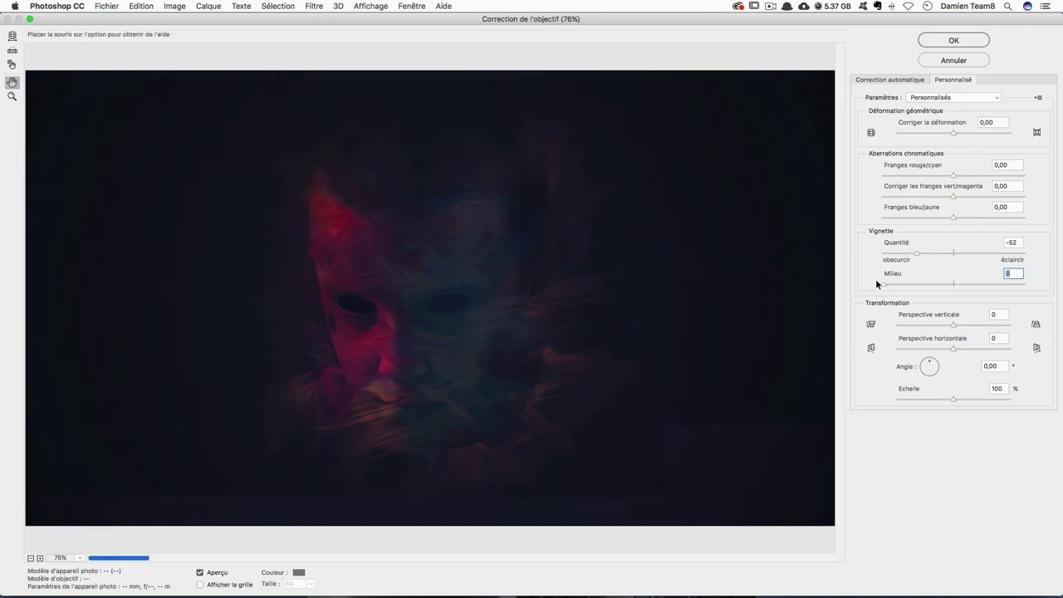
{"action": "left_click_drag", "start_coordinate": [918, 252], "coordinate": [925, 252]}
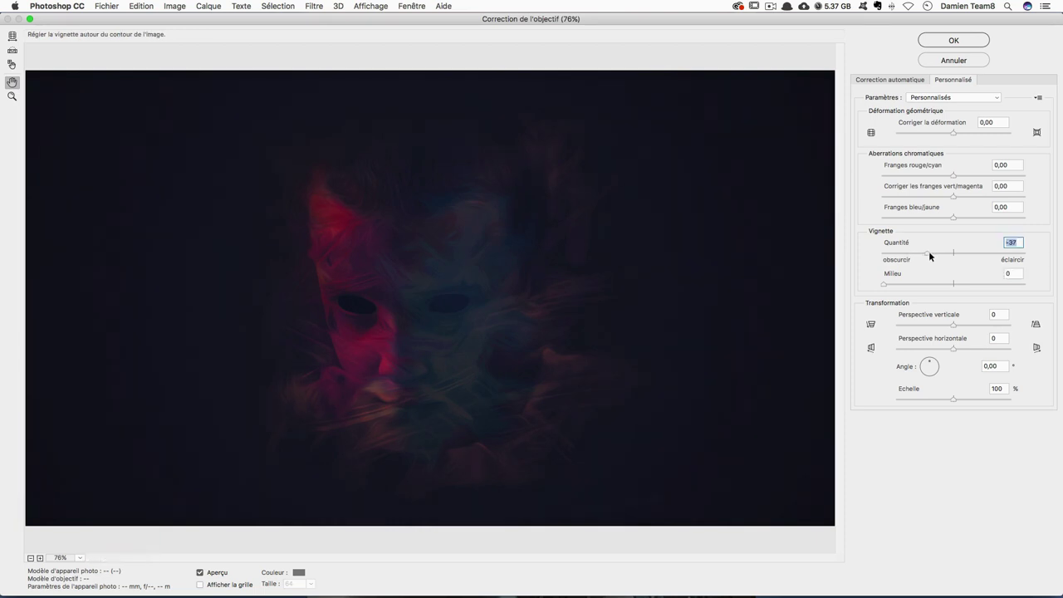
{"action": "left_click", "coordinate": [884, 288]}
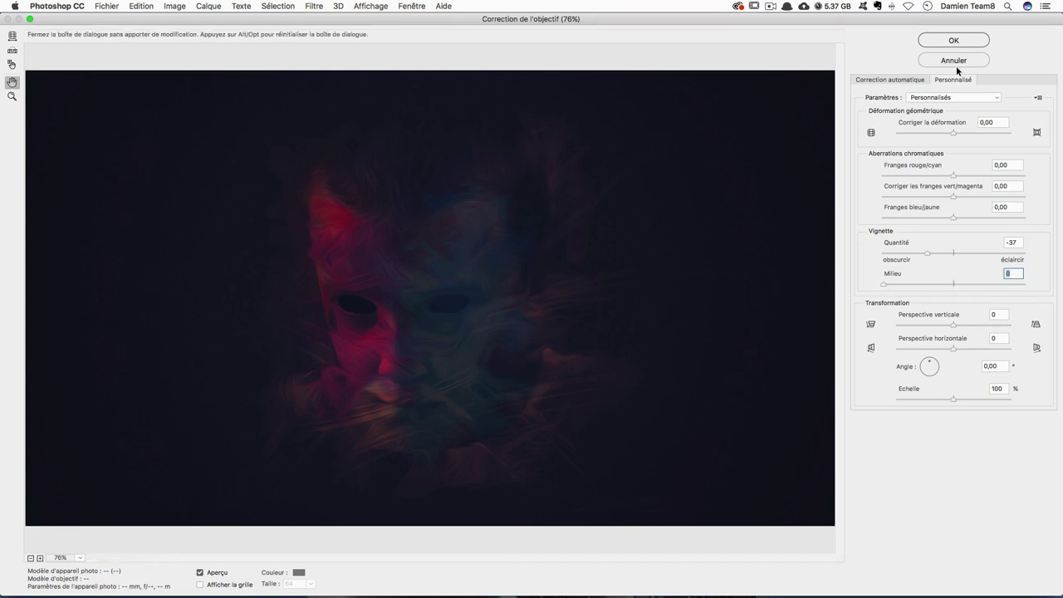
{"action": "left_click", "coordinate": [935, 50]}
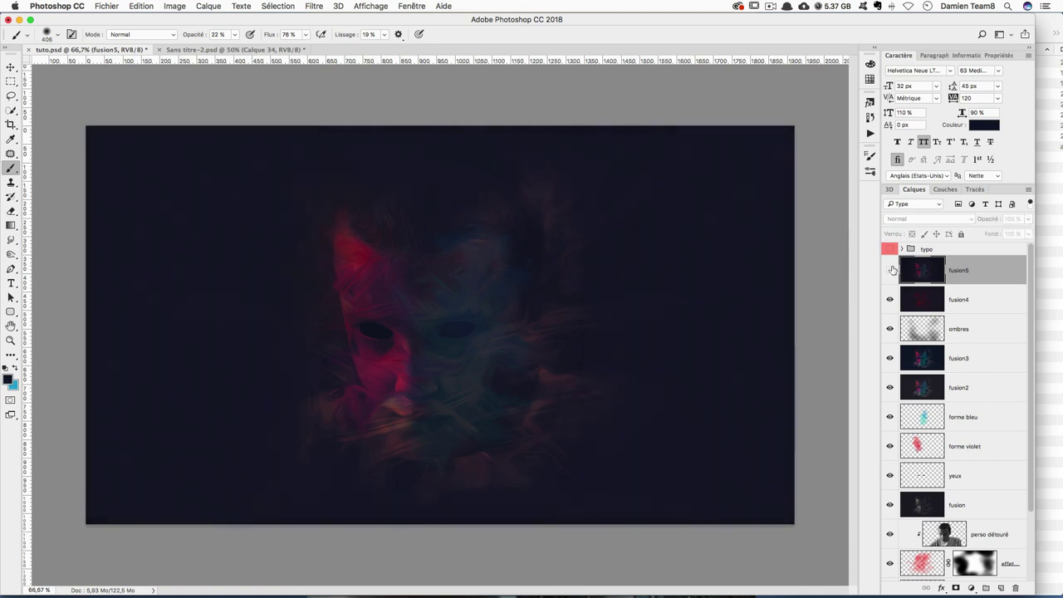
{"action": "left_click", "coordinate": [890, 270]}
Stamp the visible layers into another merged layer named fusion6
{"action": "left_click", "coordinate": [891, 270]}
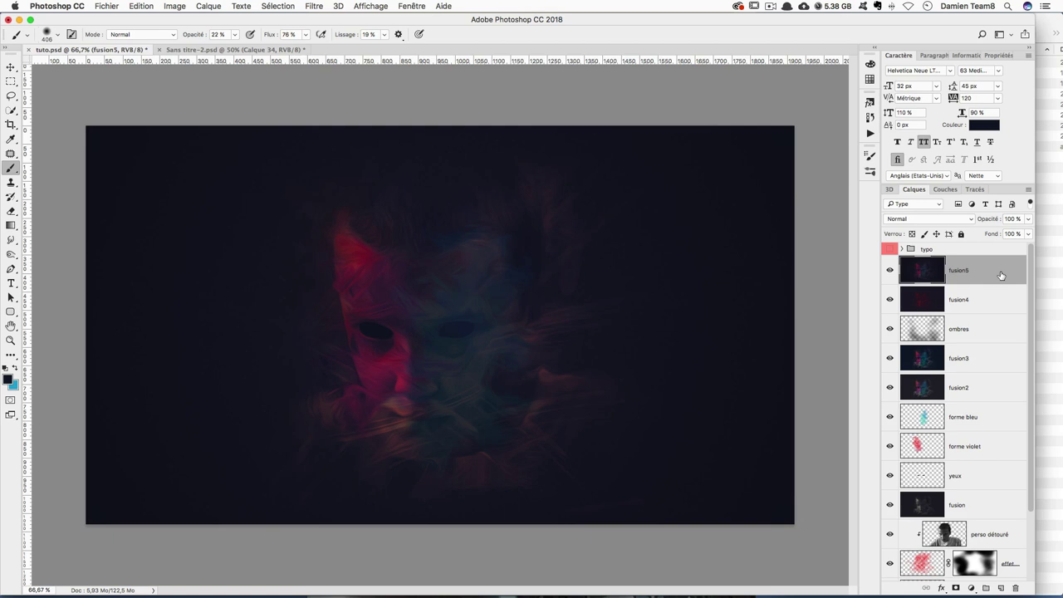
{"action": "key", "text": "alt+shift+super+e"}
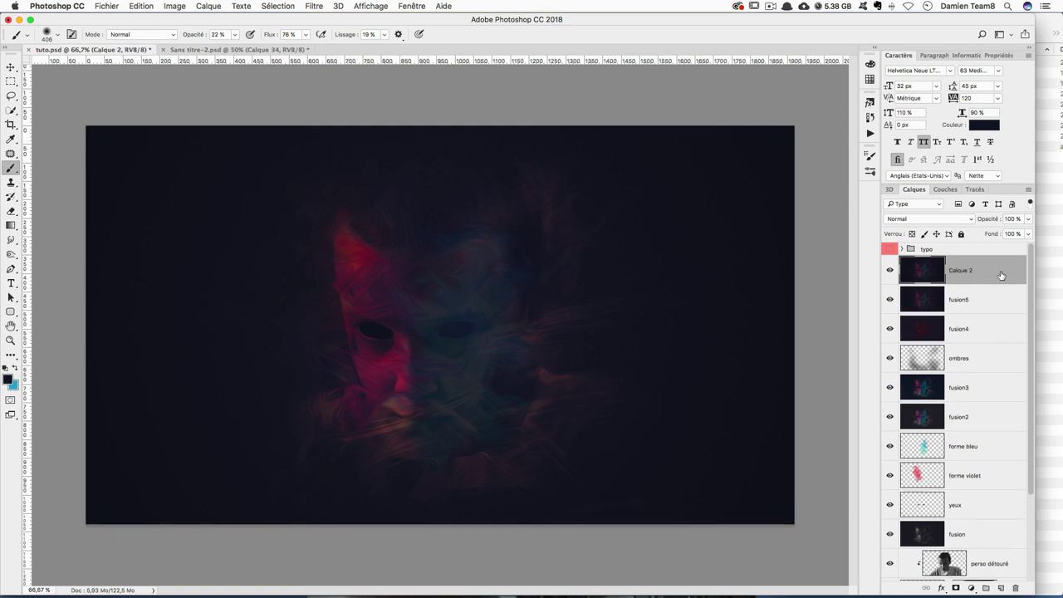
{"action": "double_click", "coordinate": [963, 270]}
{"action": "type", "text": "fusion6"}
{"action": "key", "text": "Return"}
In the Camera Raw Filter, raise exposure slightly and tone down highlights and shadows
{"action": "left_click", "coordinate": [314, 6]}
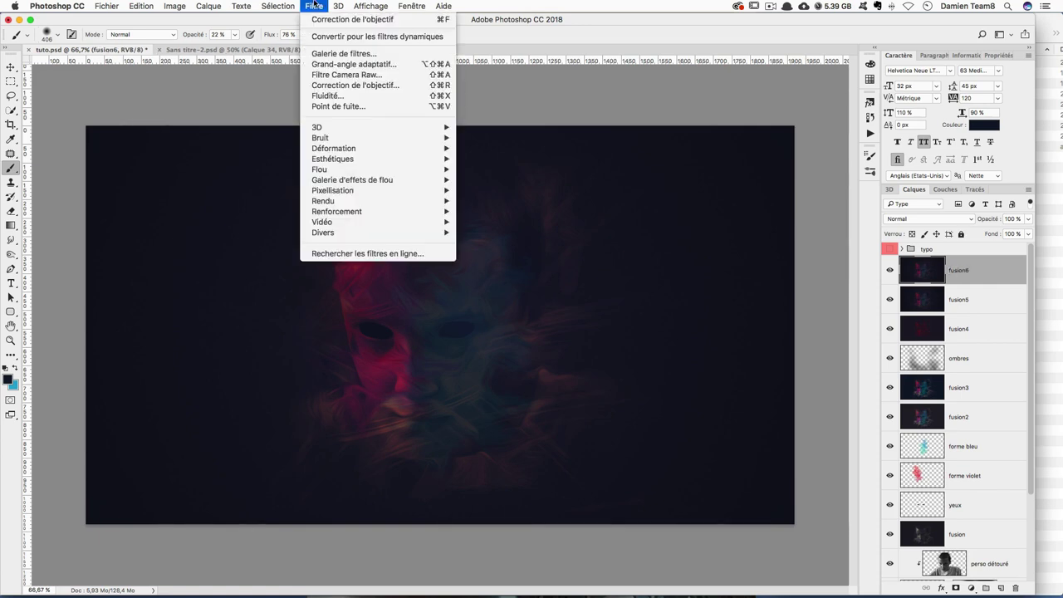
{"action": "left_click", "coordinate": [555, 228]}
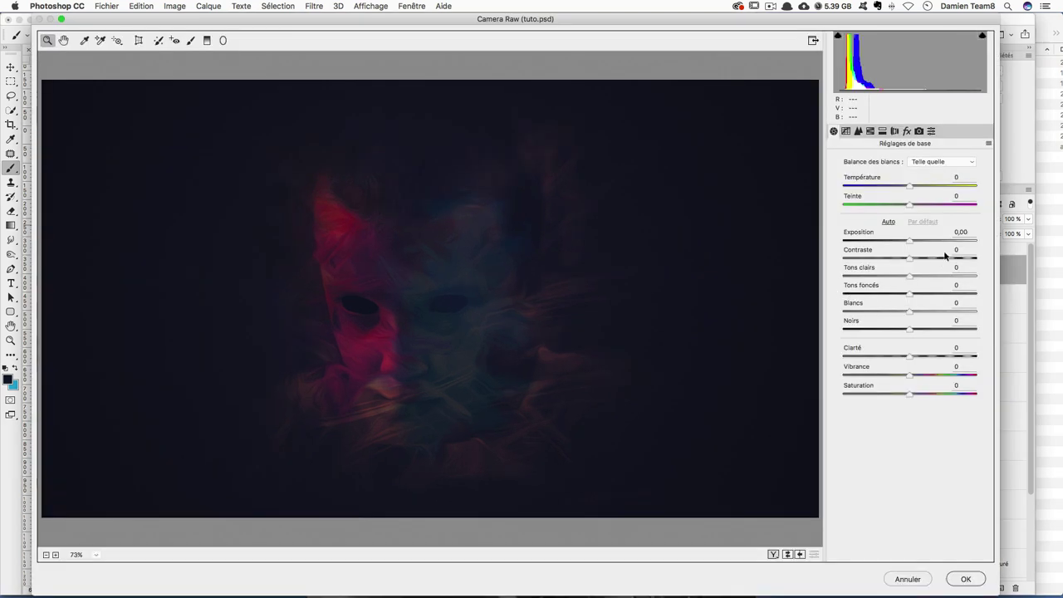
{"action": "left_click_drag", "start_coordinate": [909, 240], "coordinate": [916, 239]}
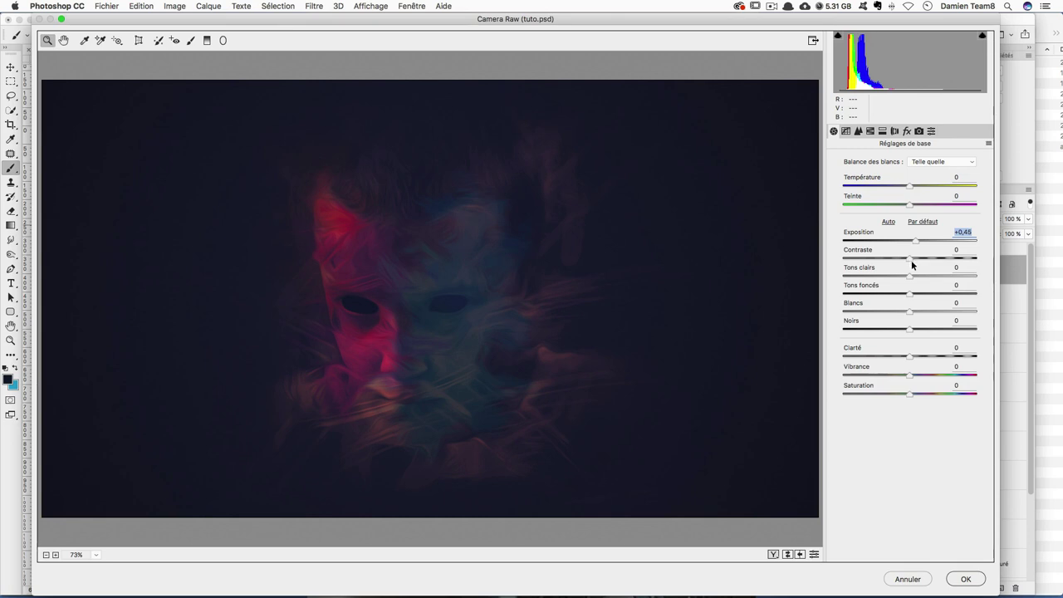
{"action": "mouse_move", "coordinate": [919, 275]}
{"action": "left_mouse_down"}
{"action": "mouse_move", "coordinate": [871, 307]}
{"action": "mouse_move", "coordinate": [920, 308]}
{"action": "mouse_move", "coordinate": [875, 311]}
{"action": "mouse_move", "coordinate": [932, 356]}
{"action": "mouse_move", "coordinate": [907, 376]}
{"action": "mouse_move", "coordinate": [914, 393]}
{"action": "left_mouse_up"}
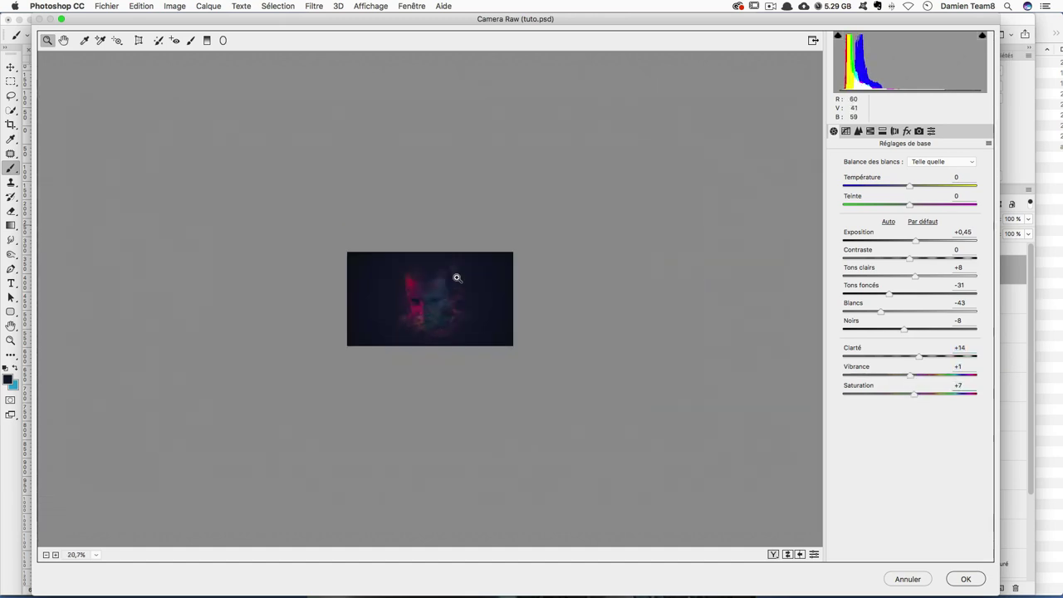
{"action": "left_click", "coordinate": [458, 279], "text": "alt"}
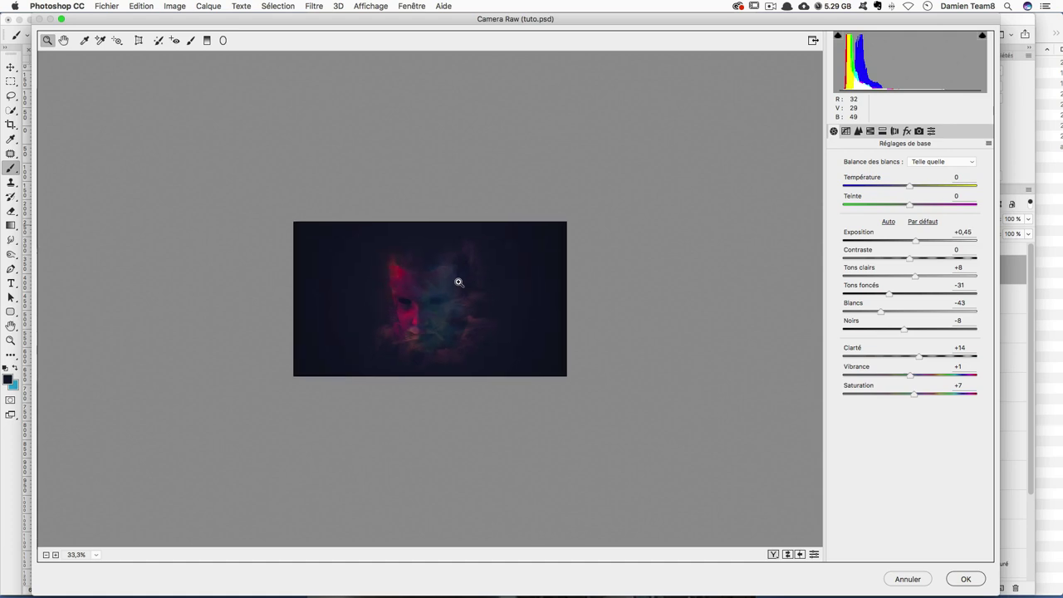
{"action": "left_click", "coordinate": [457, 282]}
{"action": "left_click", "coordinate": [457, 282]}
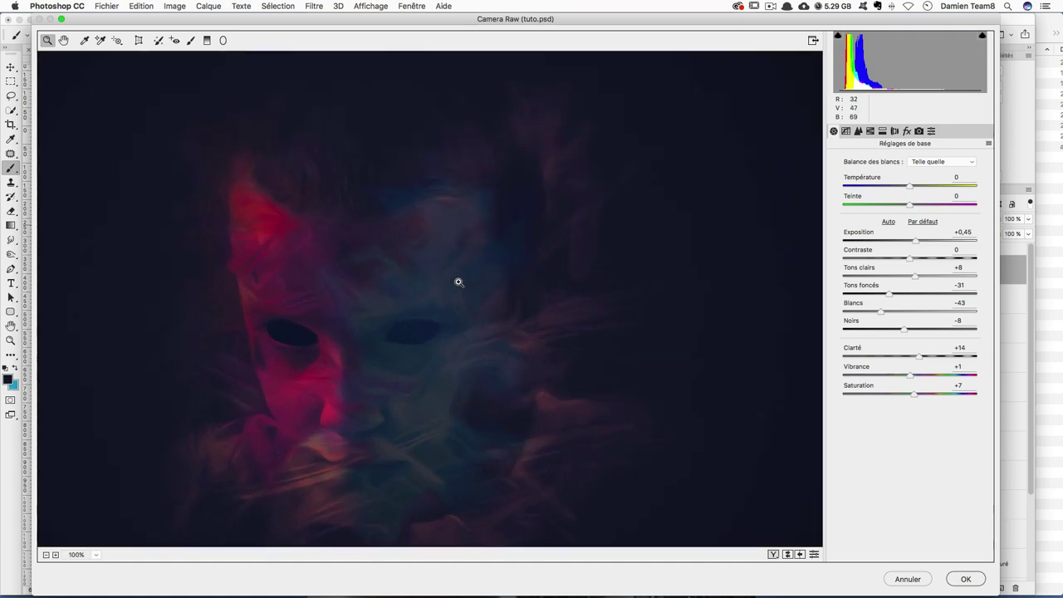
Split-tone the highlights warm (hue 33, saturation 28, balance -25) and apply the filter
{"action": "left_click", "coordinate": [882, 131]}
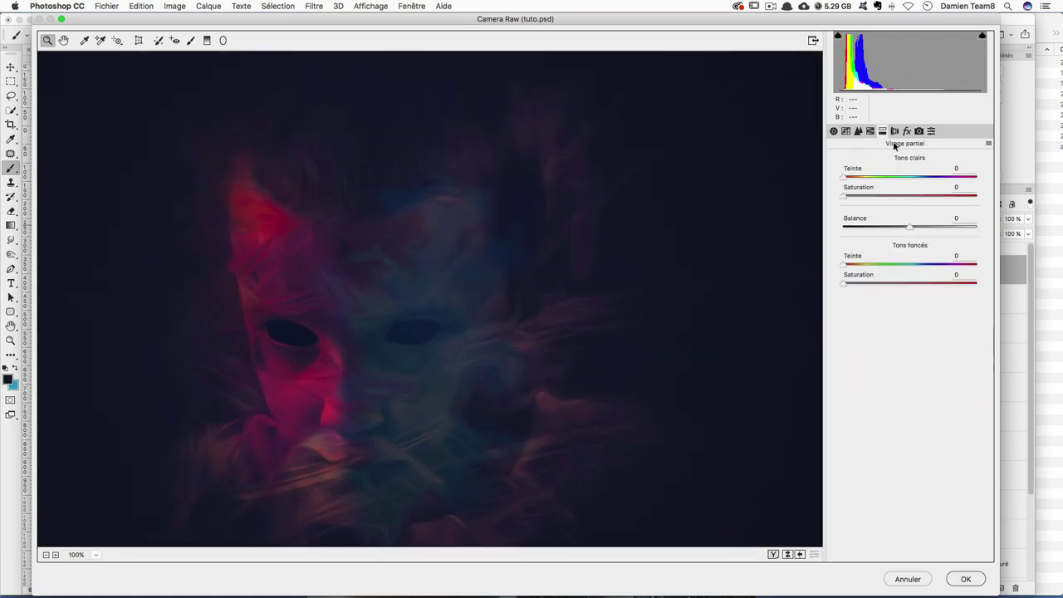
{"action": "left_click_drag", "start_coordinate": [848, 179], "coordinate": [876, 196]}
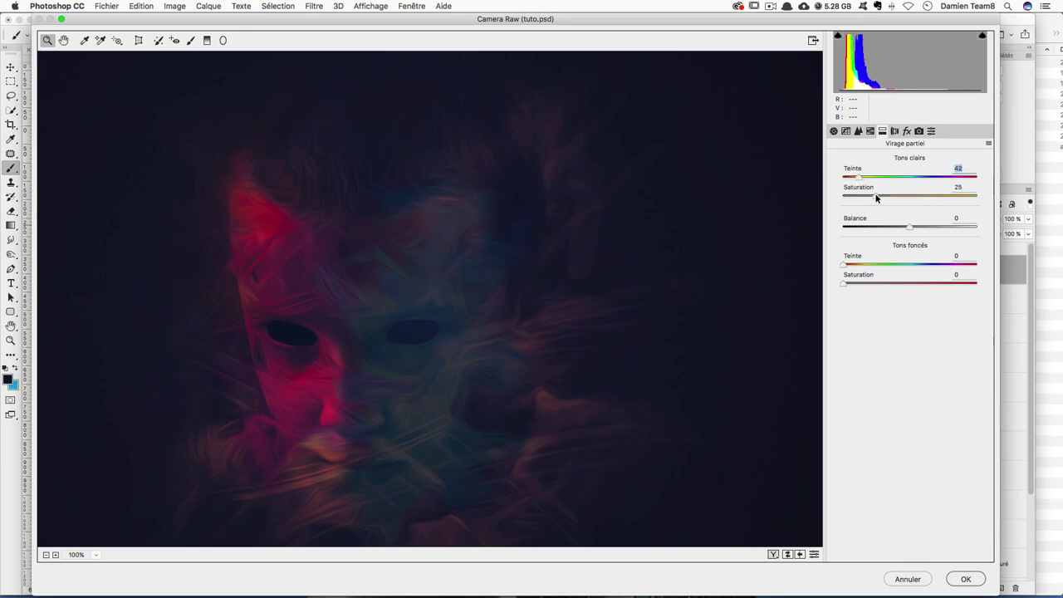
{"action": "left_click", "coordinate": [680, 240]}
{"action": "left_click", "coordinate": [368, 280], "text": "alt"}
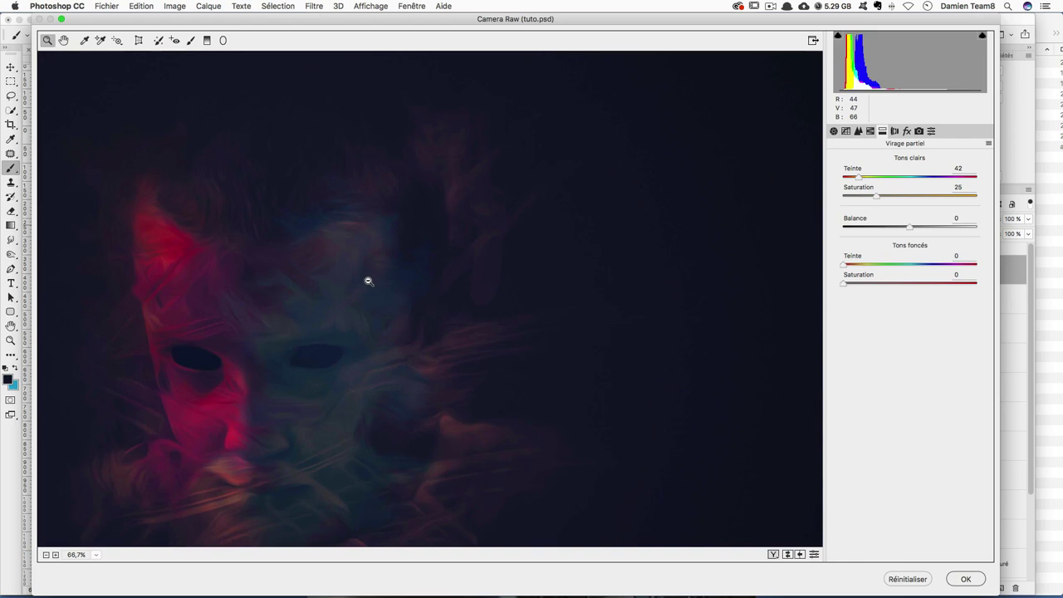
{"action": "left_click", "coordinate": [368, 279], "text": "alt"}
{"action": "mouse_move", "coordinate": [876, 197]}
{"action": "left_mouse_down"}
{"action": "mouse_move", "coordinate": [922, 197]}
{"action": "mouse_move", "coordinate": [847, 178]}
{"action": "mouse_move", "coordinate": [905, 225]}
{"action": "mouse_move", "coordinate": [880, 226]}
{"action": "mouse_move", "coordinate": [891, 224]}
{"action": "left_mouse_up"}
{"action": "left_click", "coordinate": [963, 578]}
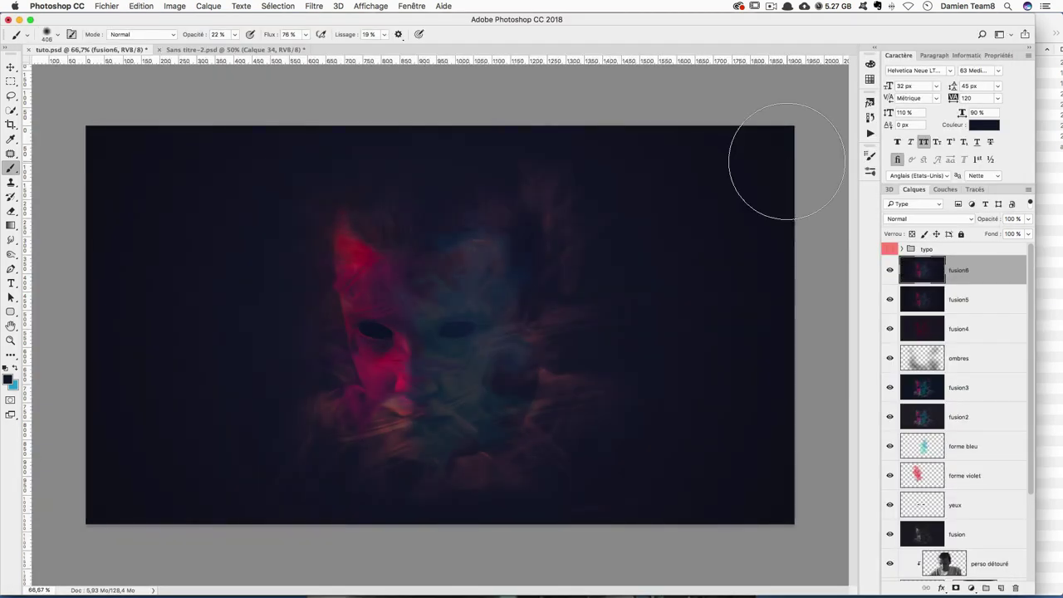
Add 2% uniform monochromatic noise to fusion6, judging the grain at actual size
{"action": "key", "text": "ctrl+z"}
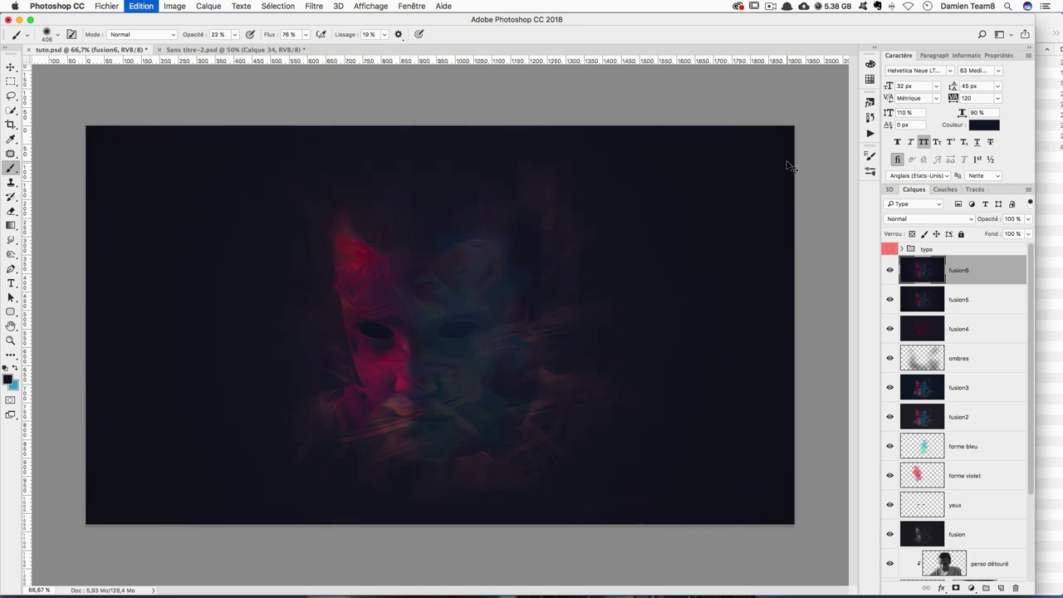
{"action": "key", "text": "ctrl+z"}
{"action": "key", "text": "ctrl+z"}
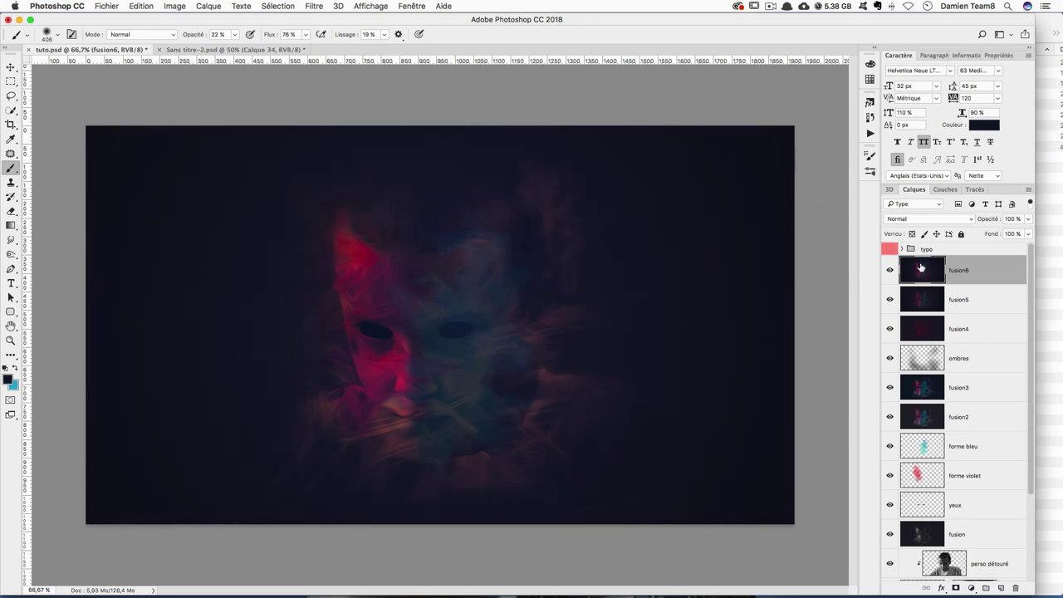
{"action": "left_click", "coordinate": [315, 5]}
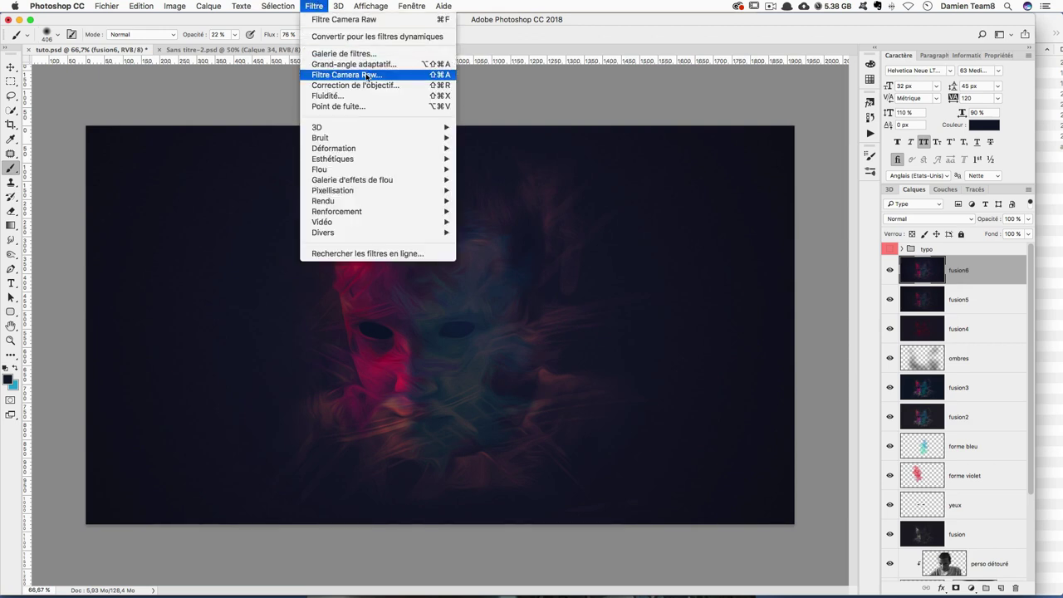
{"action": "mouse_move", "coordinate": [378, 138]}
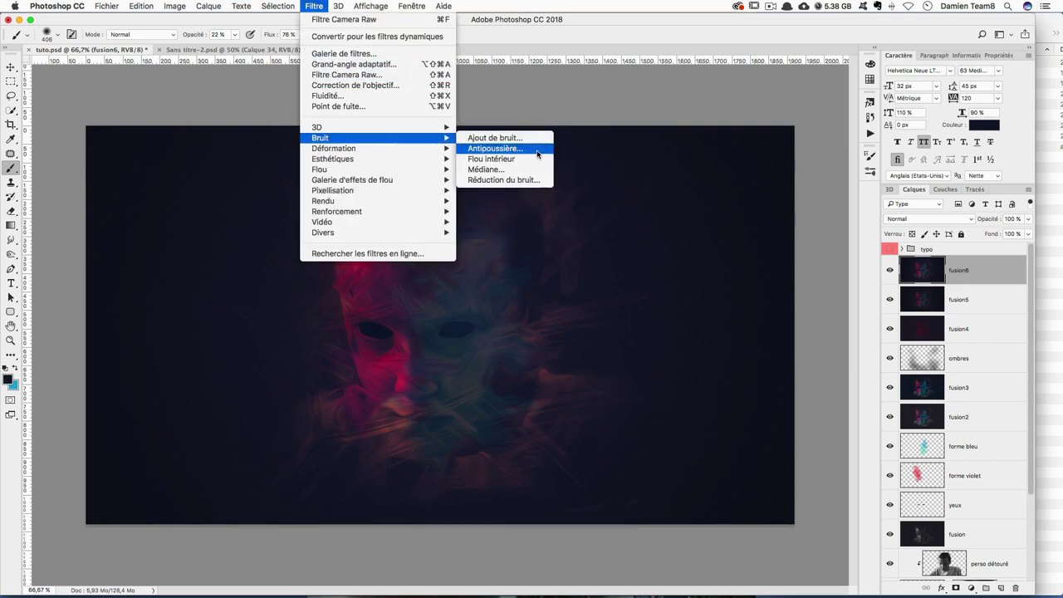
{"action": "left_click", "coordinate": [538, 138]}
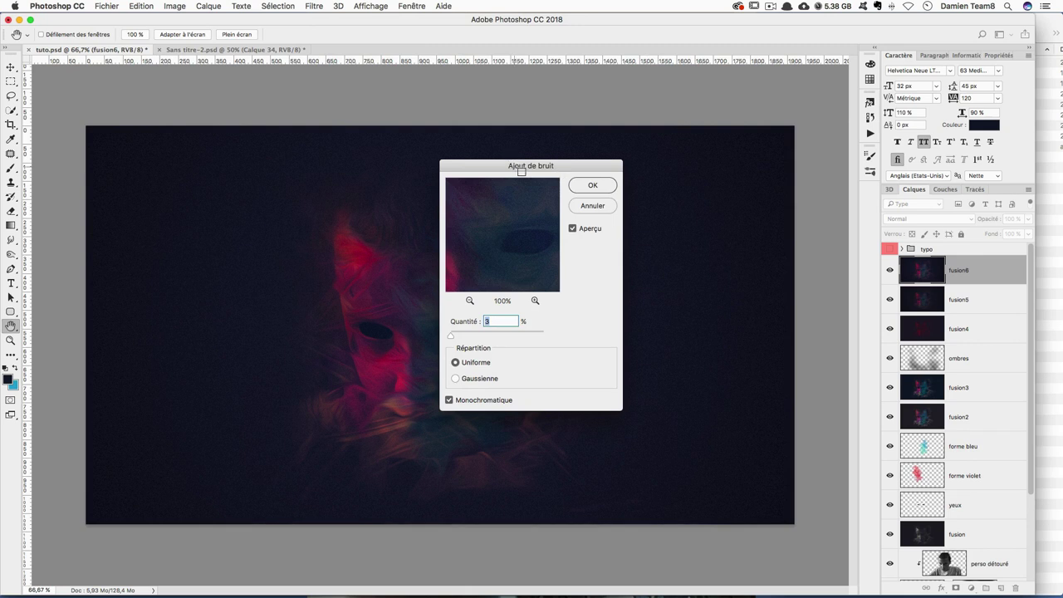
{"action": "left_click_drag", "start_coordinate": [526, 166], "coordinate": [714, 166]}
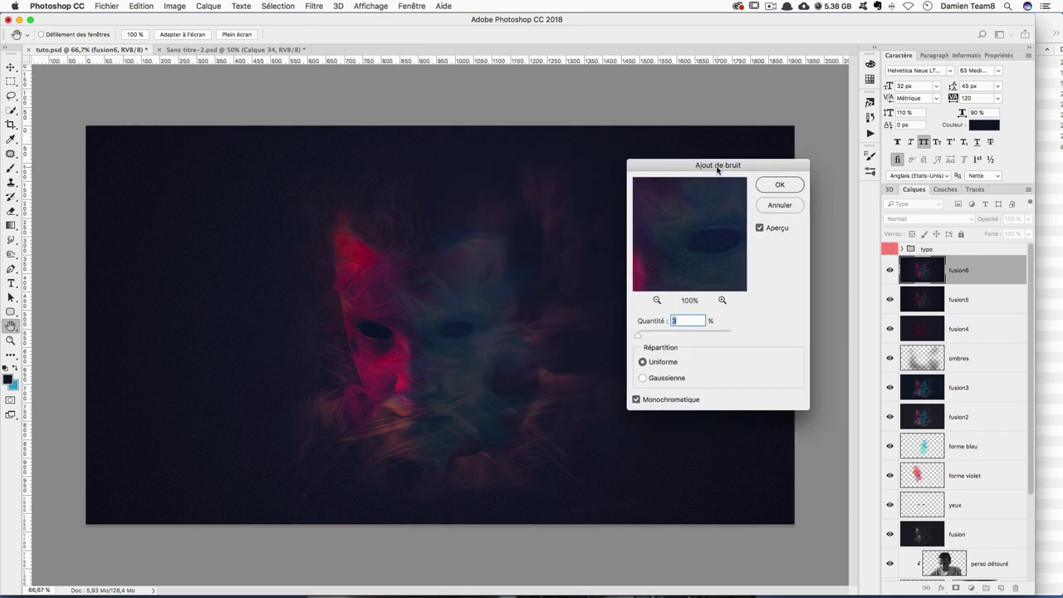
{"action": "key", "text": "ctrl+plus"}
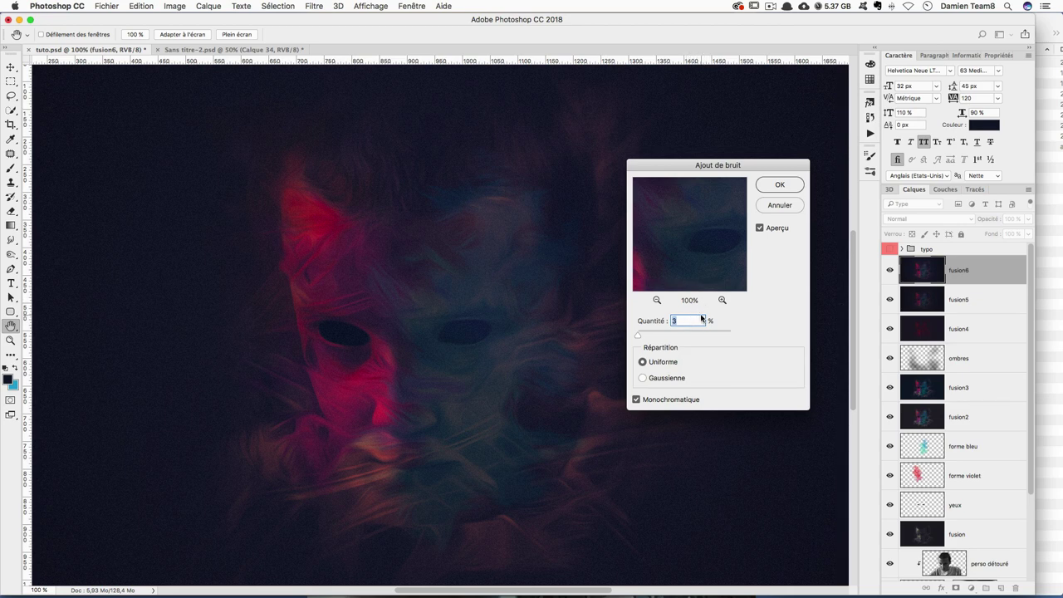
{"action": "type", "text": "2"}
{"action": "key", "text": "Return"}
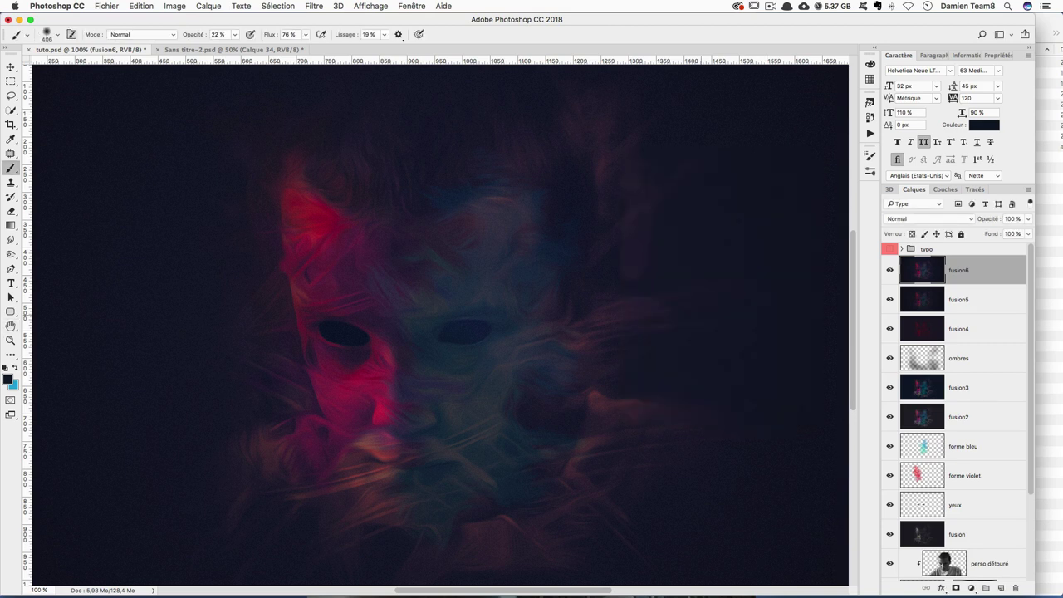
{"action": "key", "text": "super+minus"}
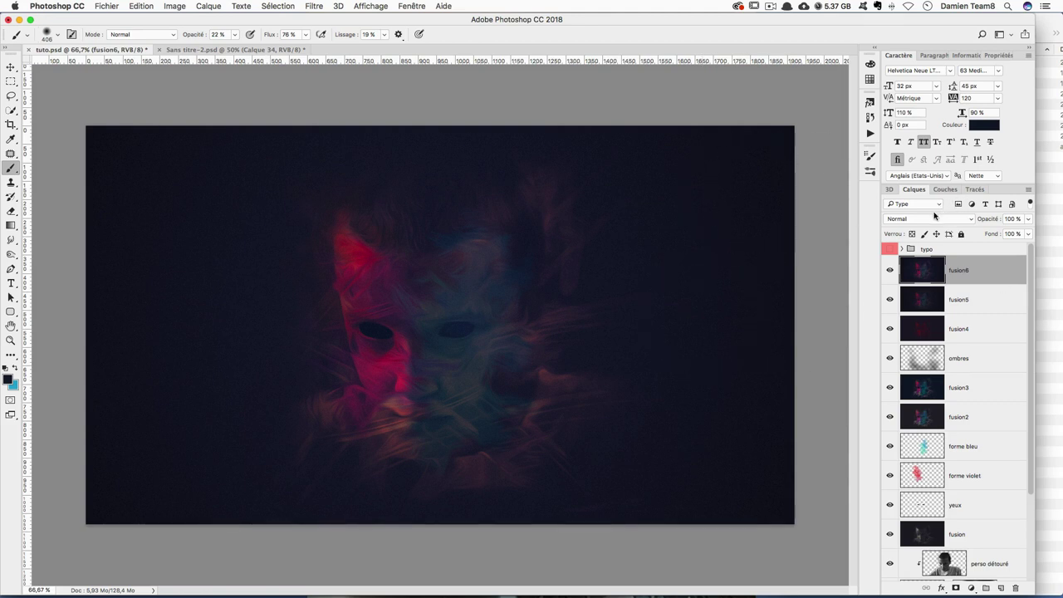
With the typo group visible, stamp the poster into a new merged layer named fusion7
{"action": "left_click", "coordinate": [890, 250]}
{"action": "left_click", "coordinate": [890, 250]}
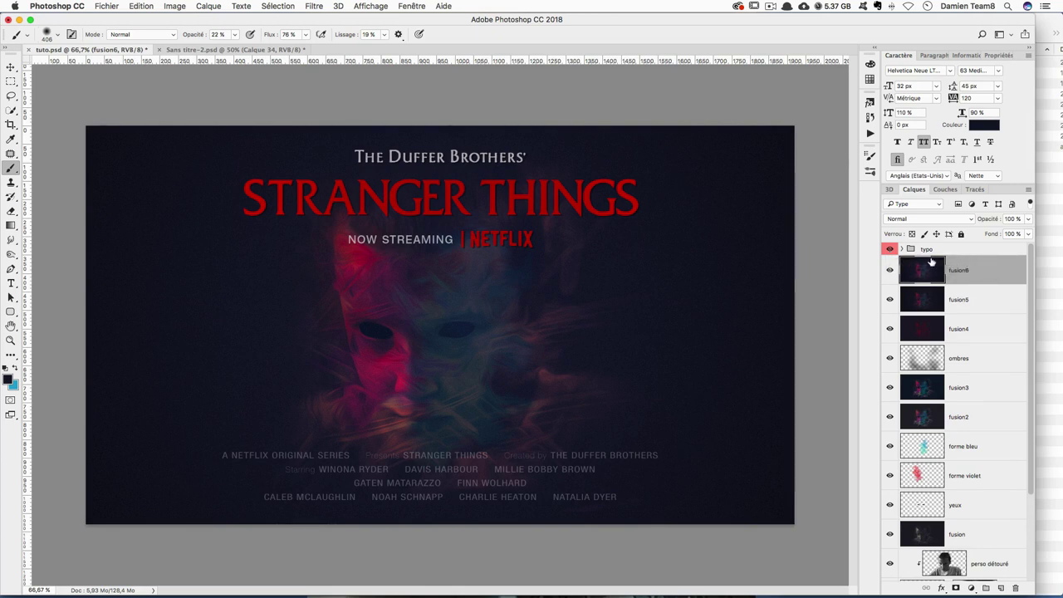
{"action": "left_click", "coordinate": [889, 249]}
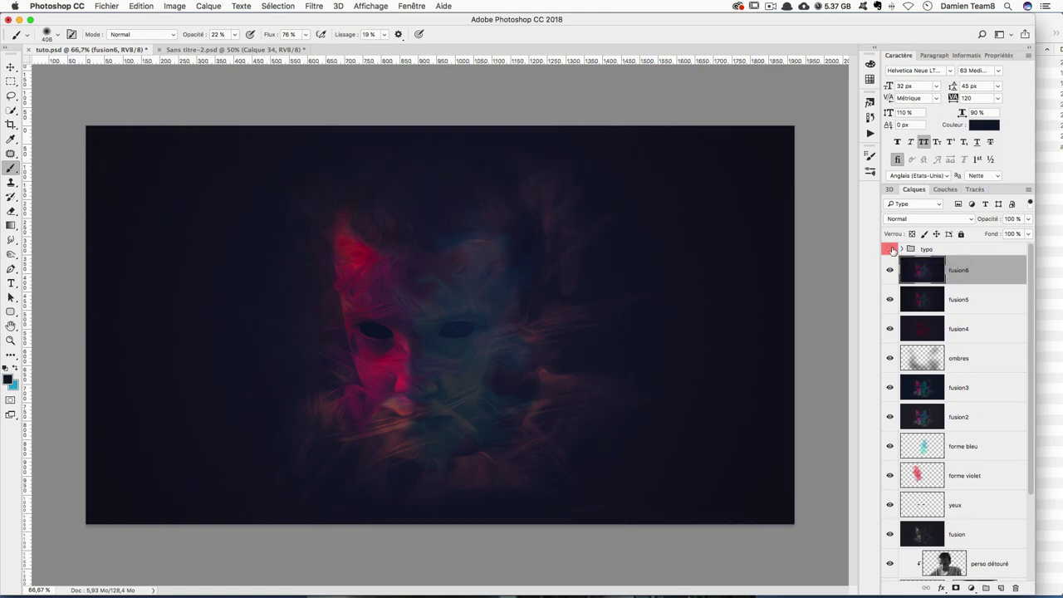
{"action": "left_click", "coordinate": [890, 250]}
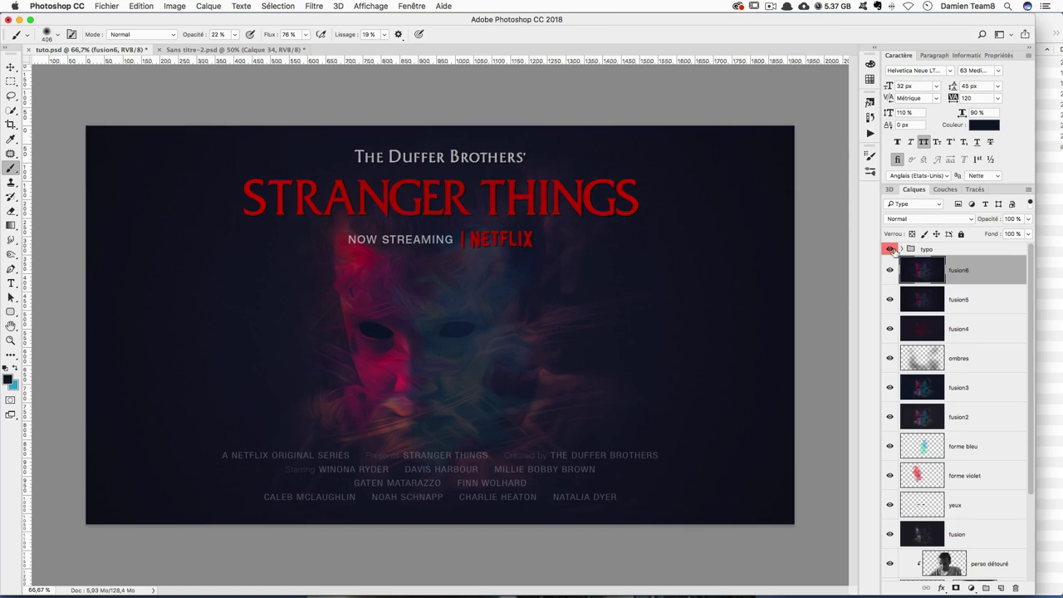
{"action": "left_click", "coordinate": [941, 250]}
{"action": "key", "text": "ctrl+shift+alt+e"}
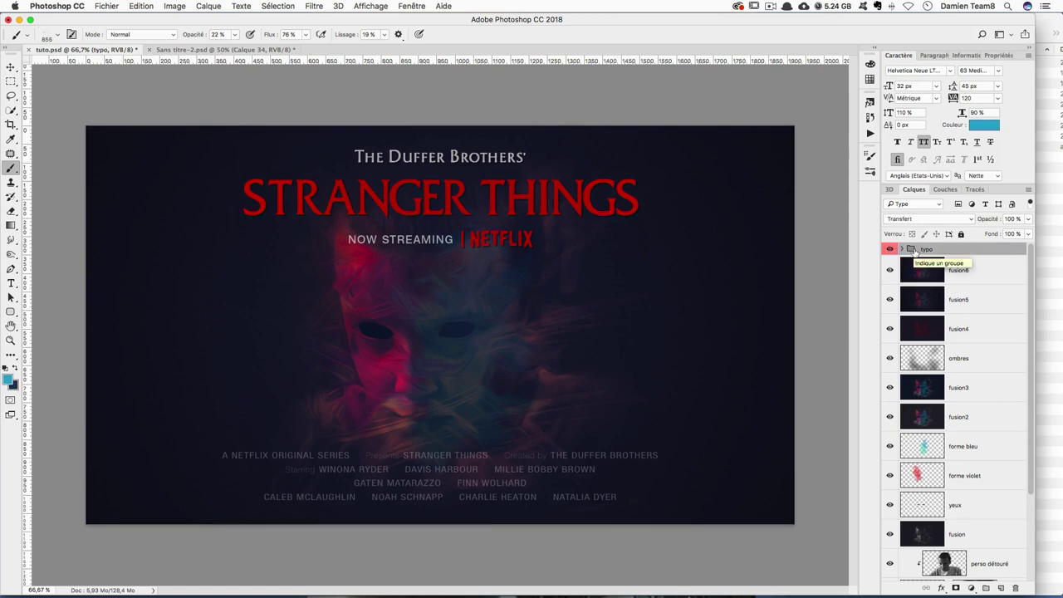
{"action": "double_click", "coordinate": [959, 257]}
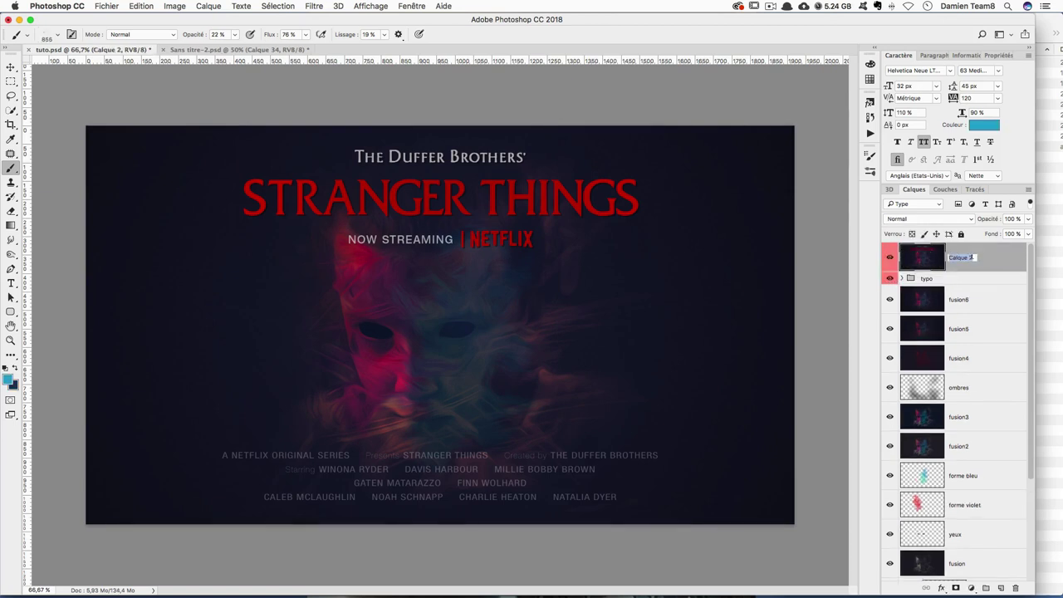
{"action": "type", "text": "fusion7"}
{"action": "key", "text": "Return"}
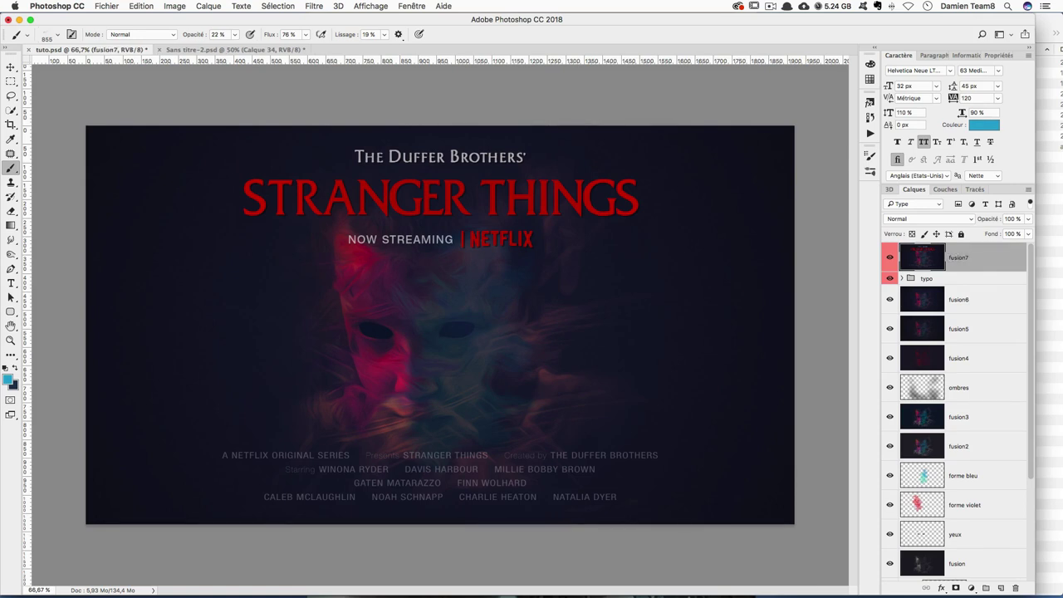
Check detail by zooming, then add a new empty layer at the top
{"action": "left_click", "coordinate": [333, 5]}
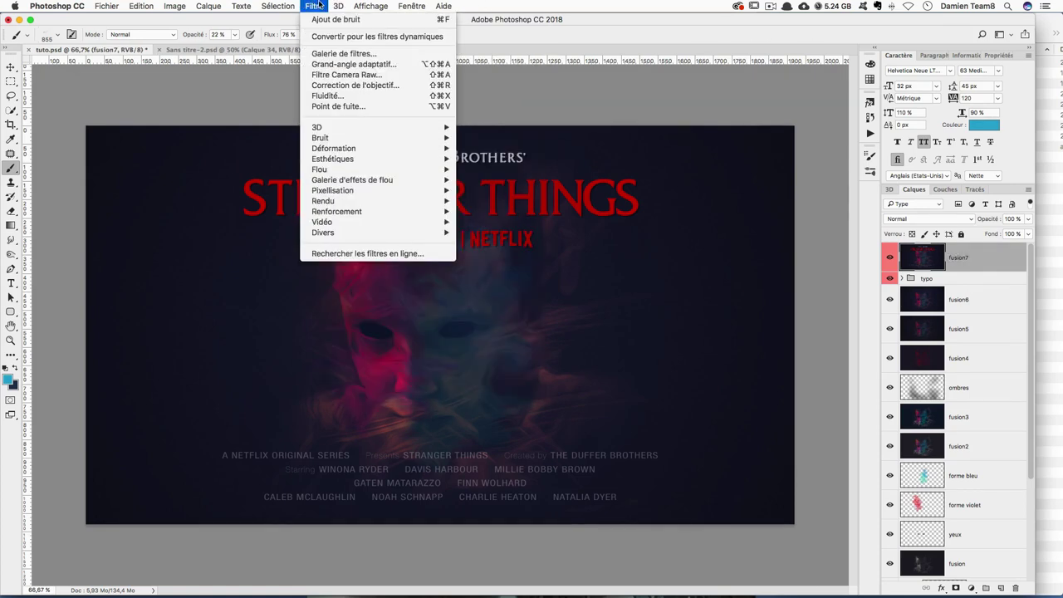
{"action": "left_click", "coordinate": [857, 141]}
{"action": "key", "text": "ctrl+plus"}
{"action": "key", "text": "ctrl+minus"}
{"action": "key", "text": "ctrl+plus"}
{"action": "key", "text": "ctrl+minus"}
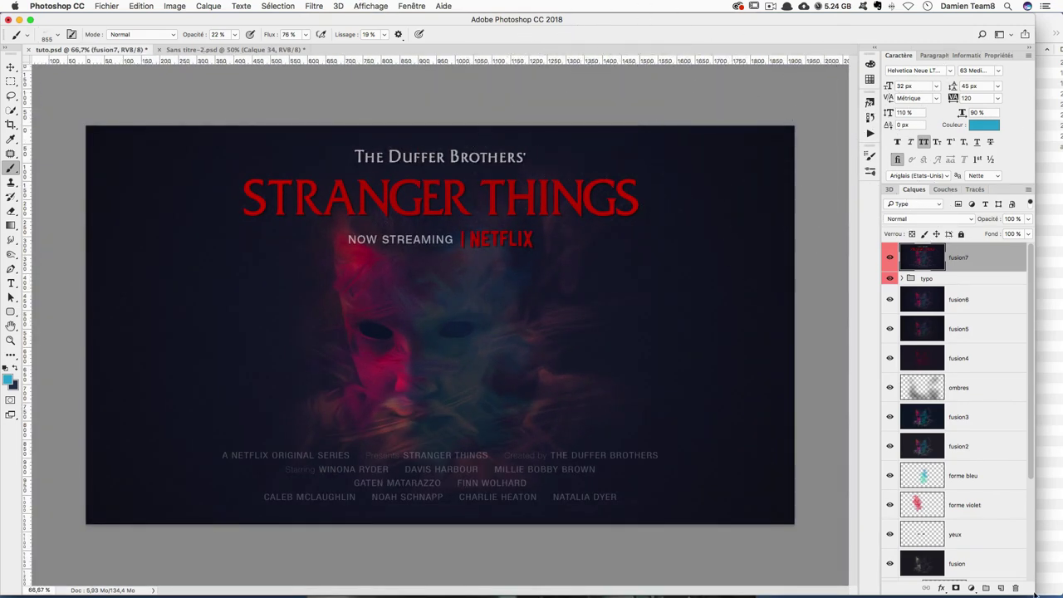
{"action": "left_click", "coordinate": [1001, 588]}
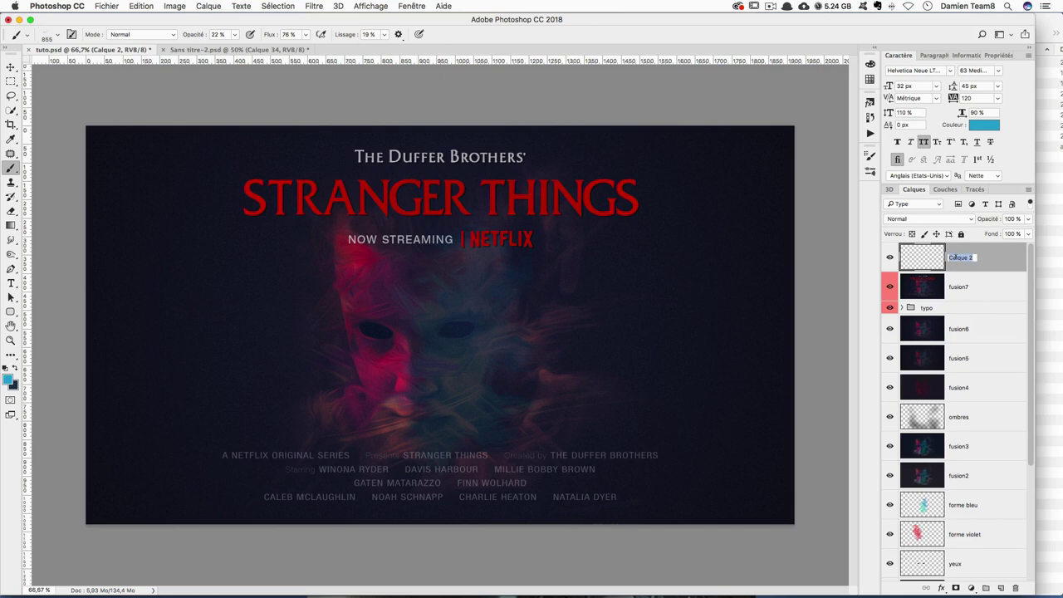
Name the new layer particules and choose a particle brush
{"action": "type", "text": "particules"}
{"action": "key", "text": "Return"}
{"action": "mouse_move", "coordinate": [191, 220]}
{"action": "left_mouse_down"}
{"action": "mouse_move", "coordinate": [71, 257]}
{"action": "mouse_move", "coordinate": [50, 305]}
{"action": "left_mouse_up"}
{"action": "key", "text": "ctrl+z"}
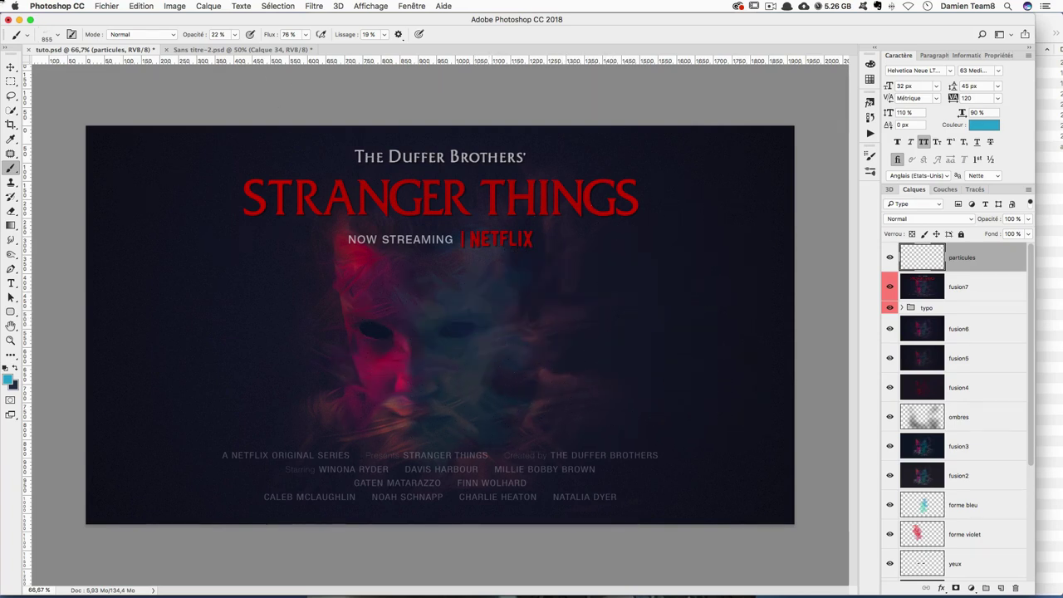
{"action": "left_click", "coordinate": [49, 37]}
{"action": "left_click", "coordinate": [49, 36]}
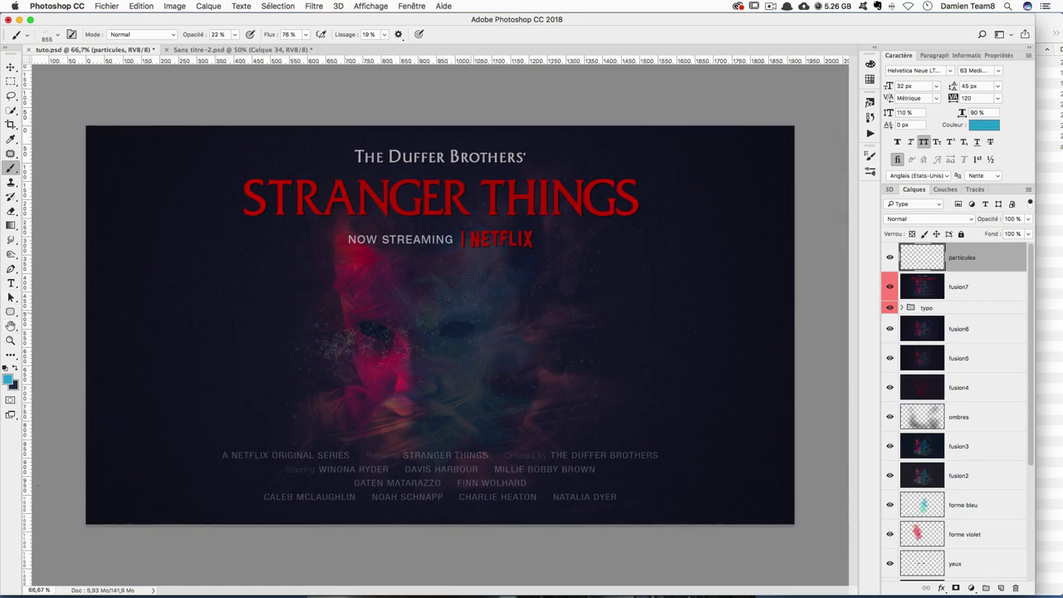
Sample the face's crimson as the foreground colour, undoing all trial particle strokes
{"action": "left_click", "coordinate": [7, 379]}
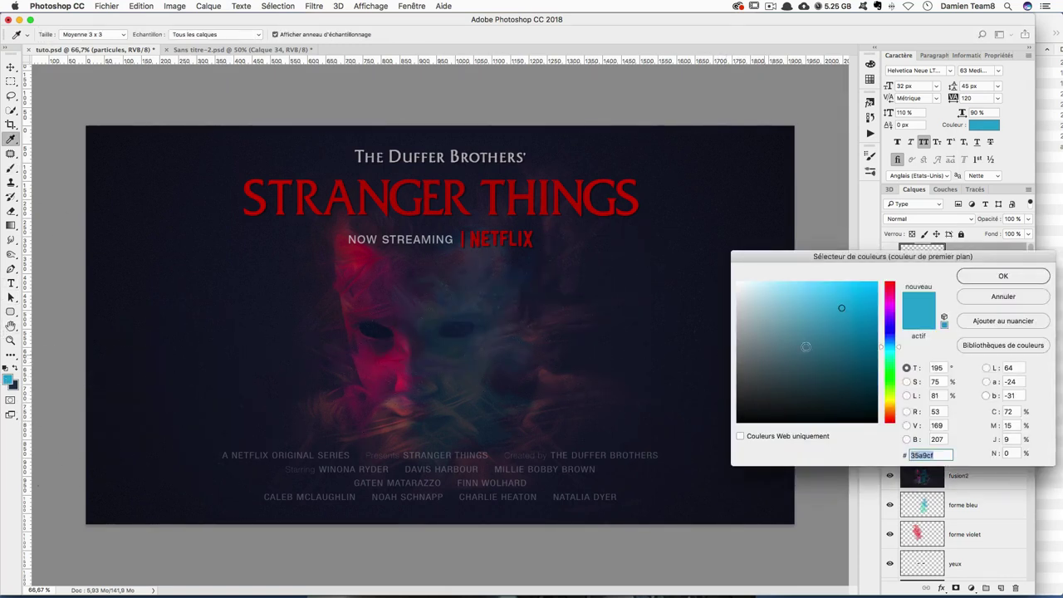
{"action": "key", "text": "Return"}
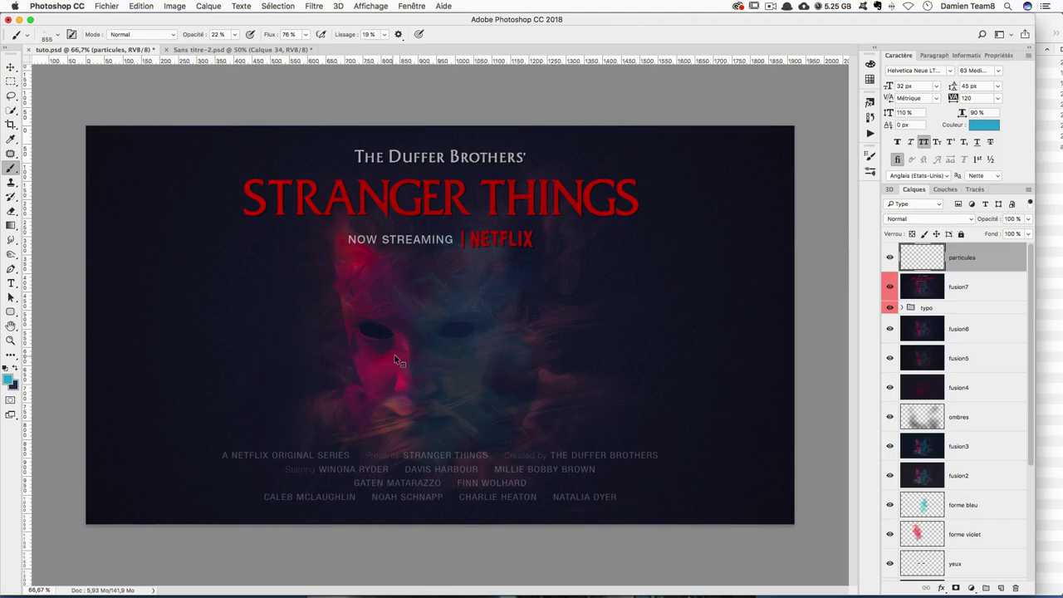
{"action": "left_click", "coordinate": [386, 362], "text": "alt"}
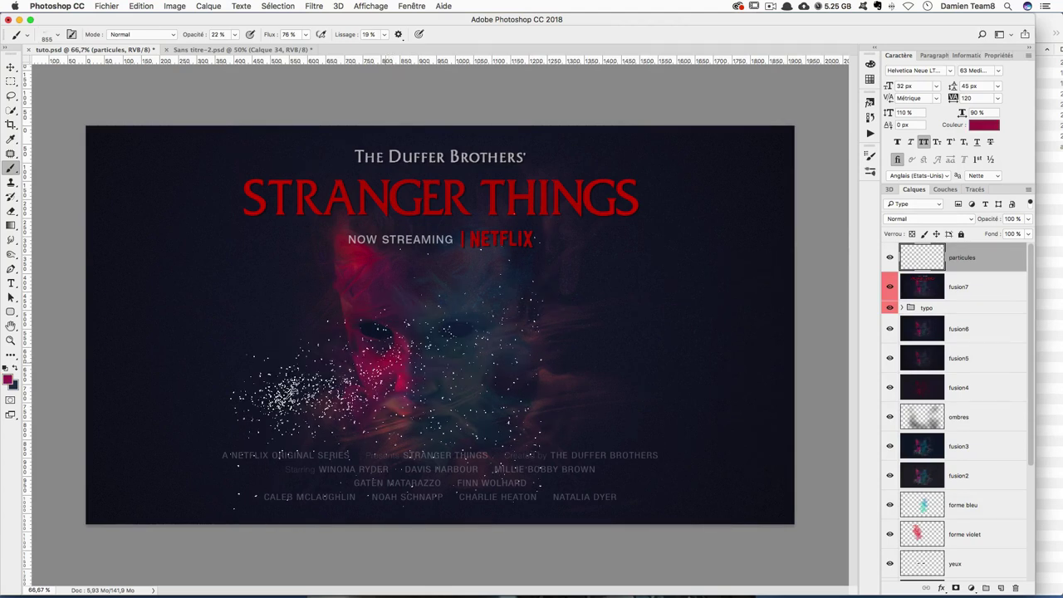
{"action": "left_click_drag", "start_coordinate": [355, 265], "coordinate": [208, 348]}
{"action": "key", "text": "ctrl+z"}
{"action": "mouse_move", "coordinate": [562, 387]}
{"action": "left_mouse_down"}
{"action": "mouse_move", "coordinate": [407, 399]}
{"action": "mouse_move", "coordinate": [283, 316]}
{"action": "left_mouse_up"}
{"action": "key", "text": "ctrl+z"}
{"action": "key", "text": "ctrl+z"}
{"action": "left_click_drag", "start_coordinate": [399, 386], "coordinate": [266, 328]}
{"action": "key", "text": "ctrl+z"}
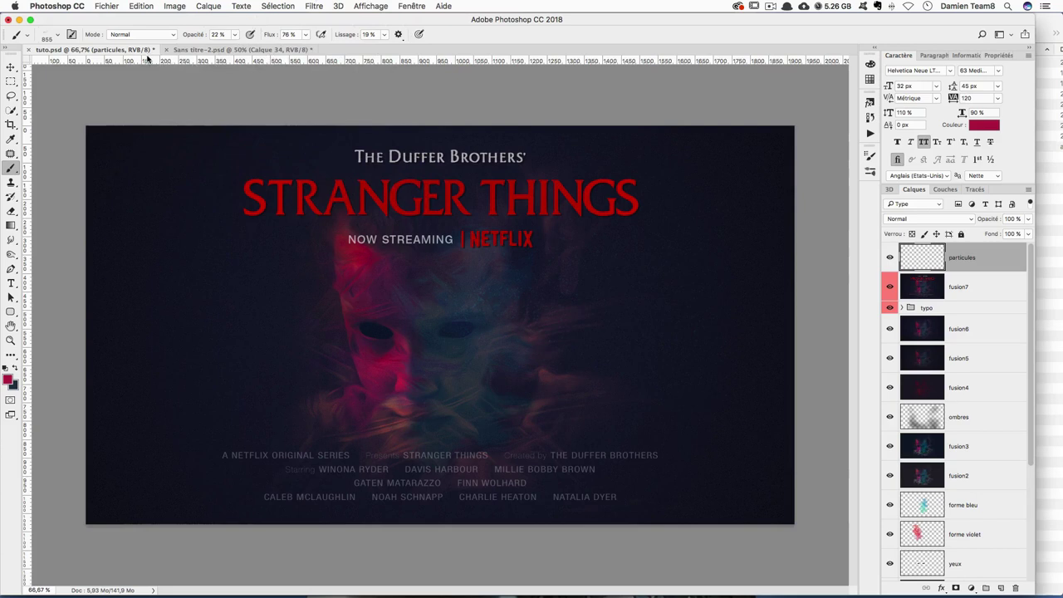
Set the brush tip to 80% roundness and about 148° angle, undoing test strokes
{"action": "left_click", "coordinate": [71, 34]}
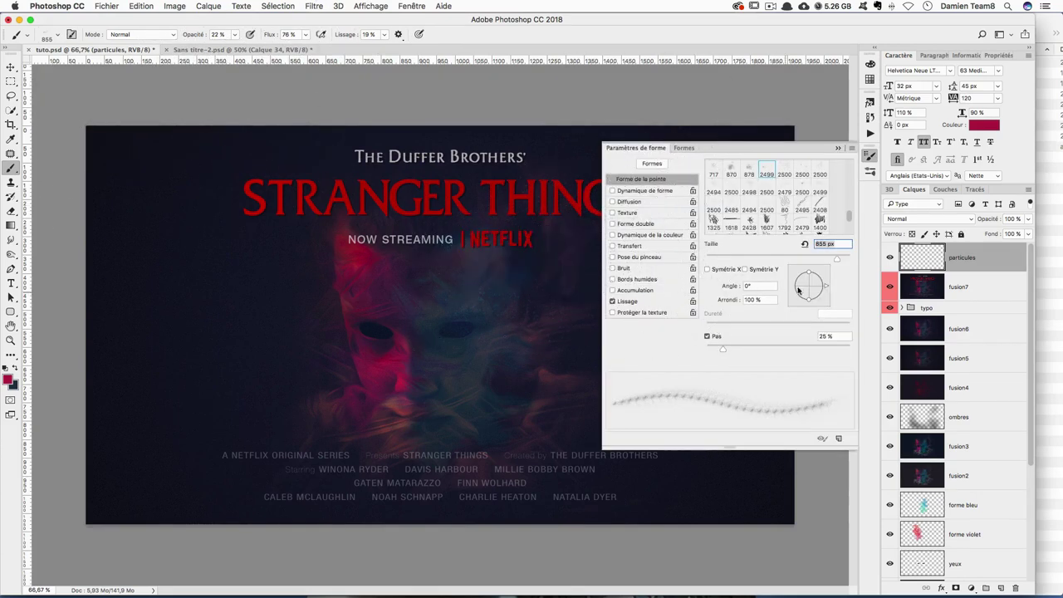
{"action": "mouse_move", "coordinate": [807, 274]}
{"action": "left_mouse_down"}
{"action": "mouse_move", "coordinate": [797, 278]}
{"action": "mouse_move", "coordinate": [807, 266]}
{"action": "left_mouse_up"}
{"action": "left_click_drag", "start_coordinate": [424, 424], "coordinate": [415, 332]}
{"action": "left_click_drag", "start_coordinate": [807, 271], "coordinate": [793, 279]}
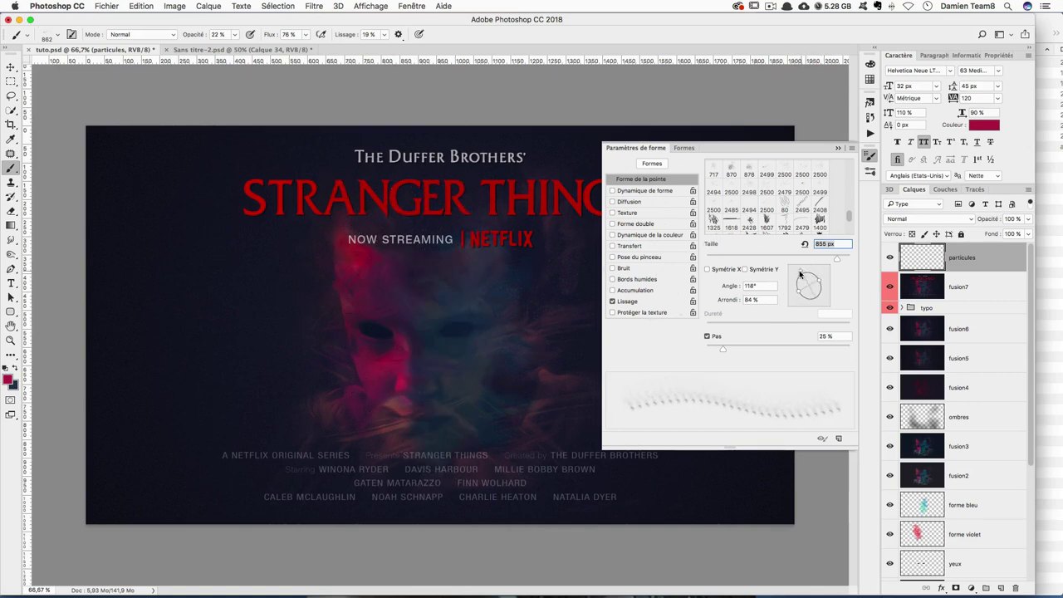
{"action": "left_click_drag", "start_coordinate": [474, 321], "coordinate": [373, 320]}
{"action": "key", "text": "ctrl+alt+z"}
{"action": "key", "text": "ctrl+alt+z"}
{"action": "left_click_drag", "start_coordinate": [787, 280], "coordinate": [794, 279]}
{"action": "left_click_drag", "start_coordinate": [545, 347], "coordinate": [374, 349]}
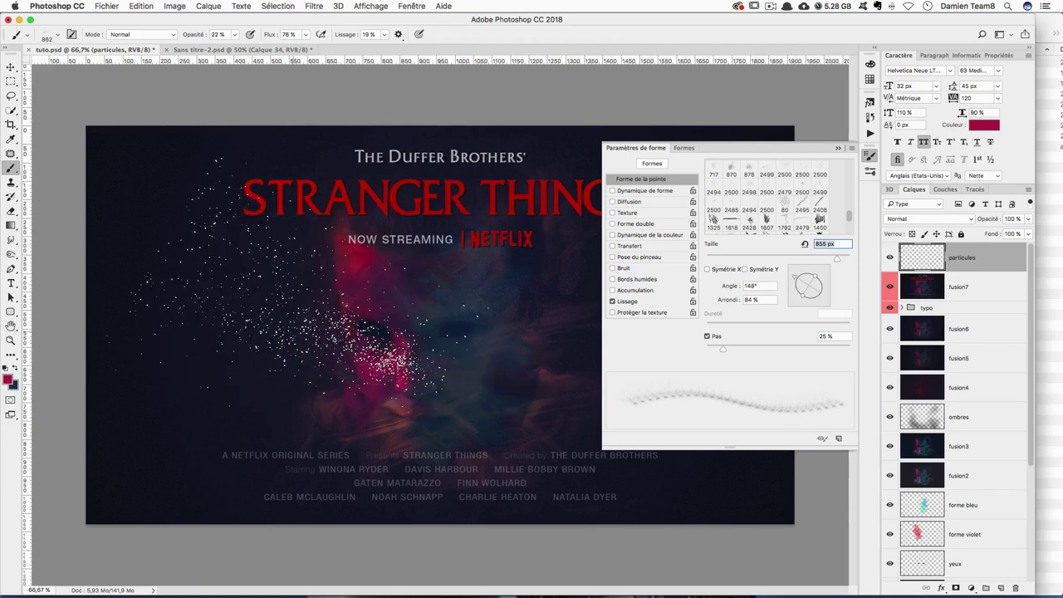
{"action": "key", "text": "ctrl+alt+z"}
{"action": "key", "text": "ctrl+alt+z"}
{"action": "key", "text": "ctrl+alt+z"}
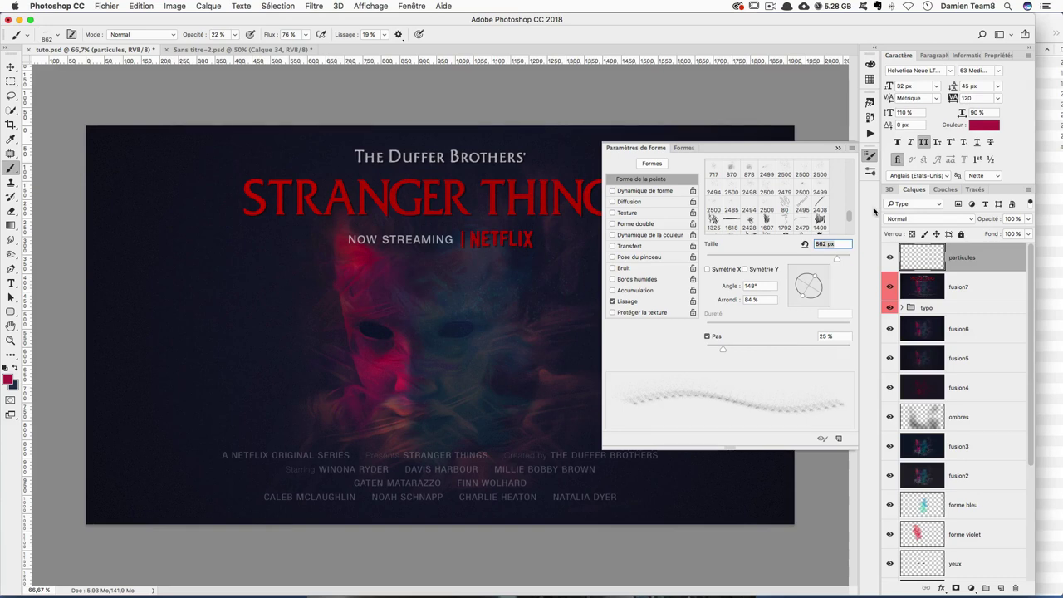
{"action": "left_click", "coordinate": [868, 155]}
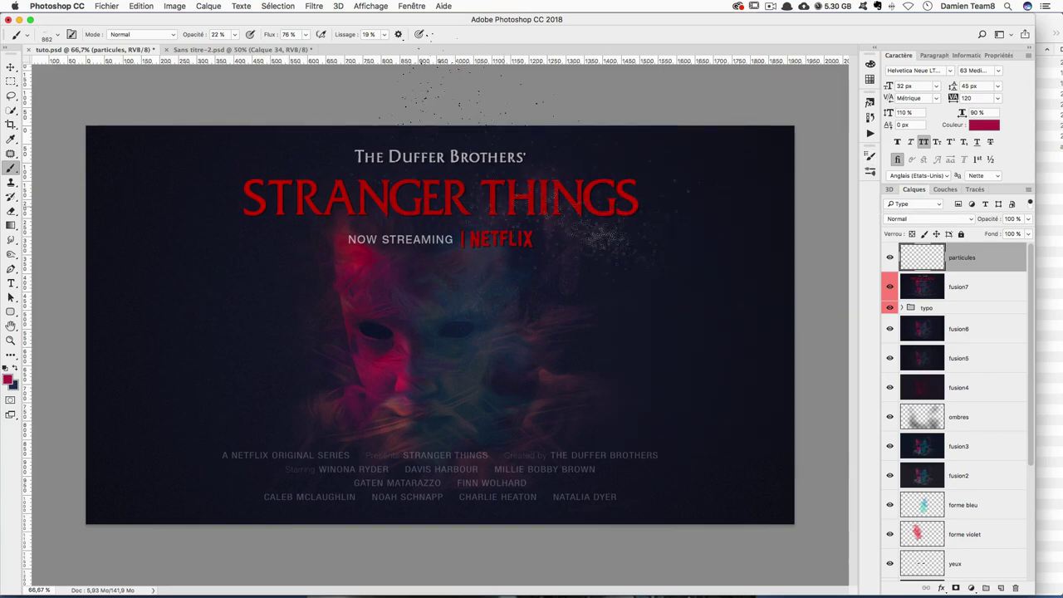
Change the foreground colour to a brighter pinkish red, stepping back through particle strokes
{"action": "left_click", "coordinate": [8, 379]}
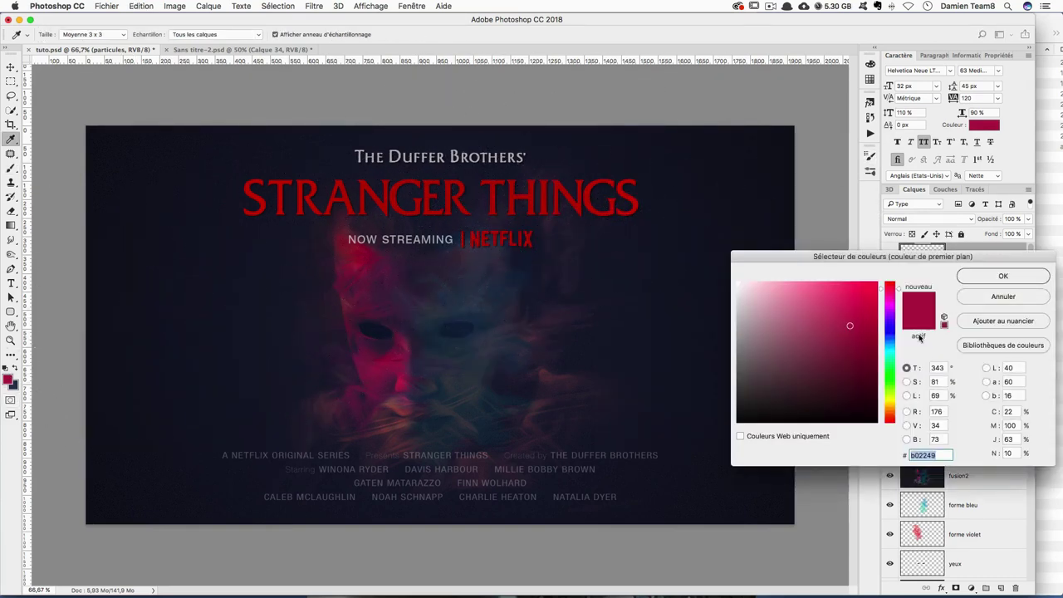
{"action": "left_click_drag", "start_coordinate": [849, 324], "coordinate": [856, 305]}
{"action": "key", "text": "Return"}
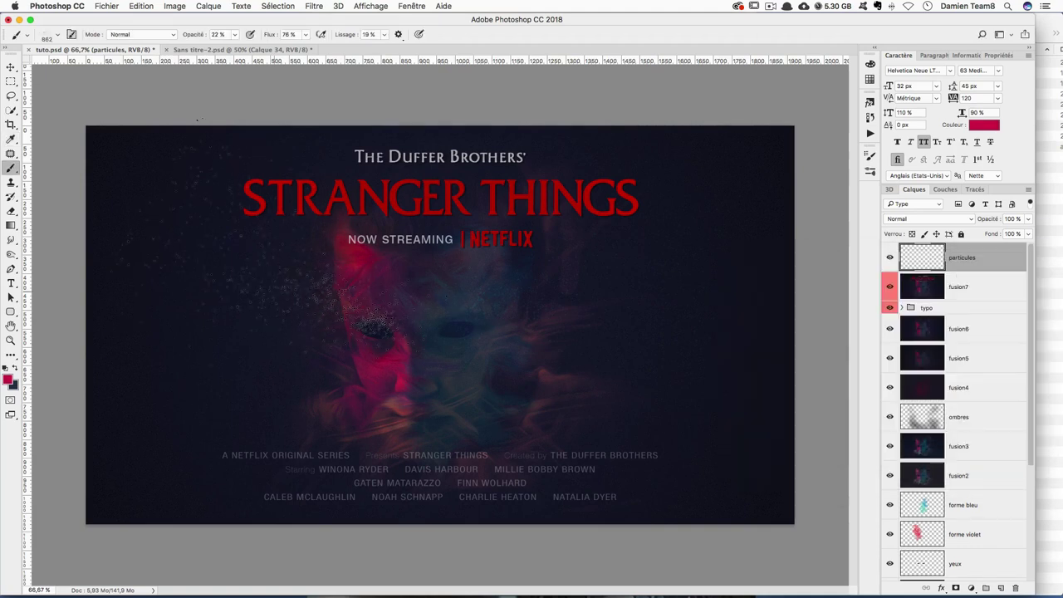
{"action": "key", "text": "ctrl+z"}
{"action": "key", "text": "ctrl+alt+z"}
{"action": "key", "text": "ctrl+alt+z"}
{"action": "key", "text": "ctrl+alt+z"}
{"action": "key", "text": "ctrl+alt+z"}
{"action": "key", "text": "ctrl+alt+z"}
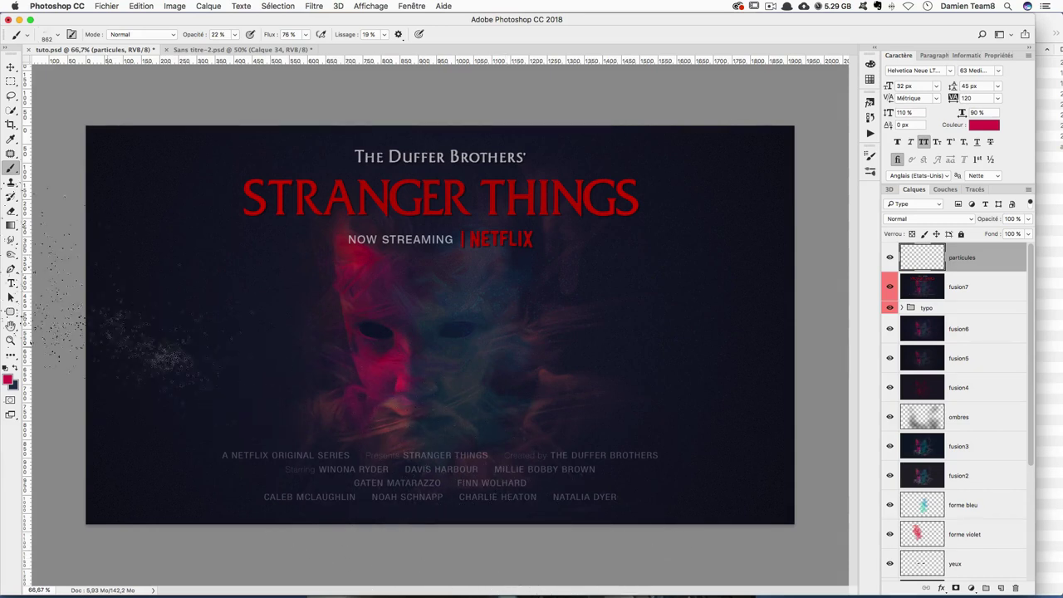
{"action": "left_click", "coordinate": [8, 382]}
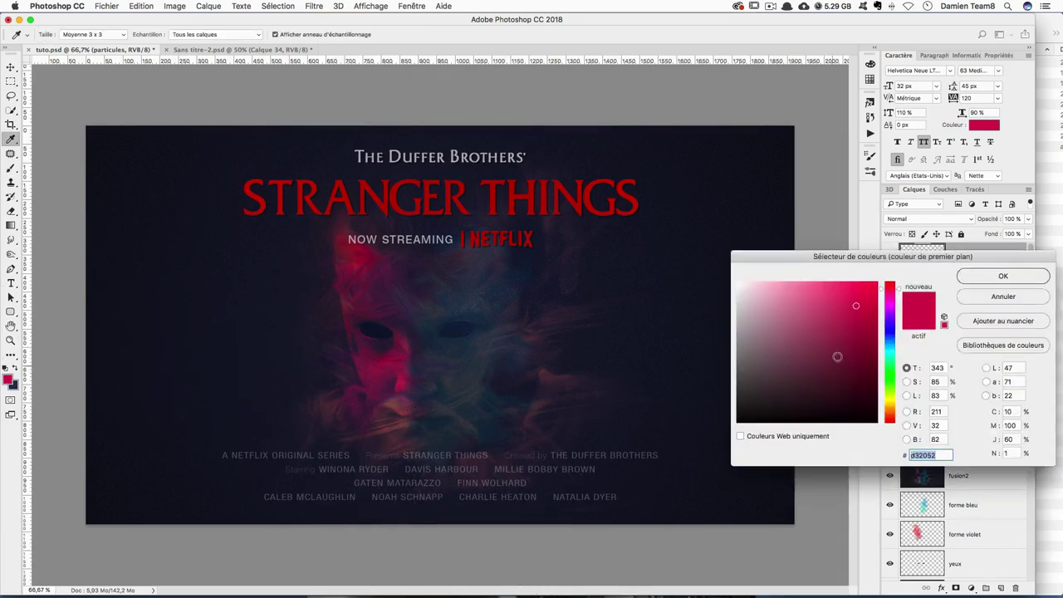
{"action": "left_click", "coordinate": [860, 300]}
{"action": "left_click", "coordinate": [1018, 276]}
{"action": "key", "text": "ctrl+shift+z"}
{"action": "key", "text": "ctrl+shift+z"}
{"action": "key", "text": "ctrl+shift+z"}
{"action": "key", "text": "ctrl+shift+z"}
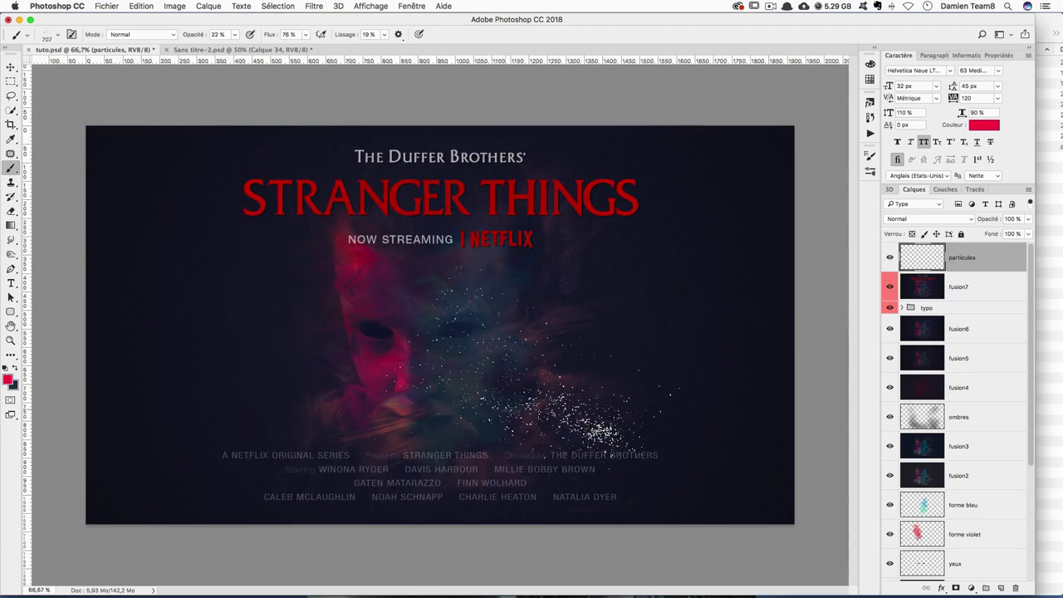
Try a particle scatter around the mask's left eye, then remove it and fit the poster
{"action": "key", "text": "ctrl+1"}
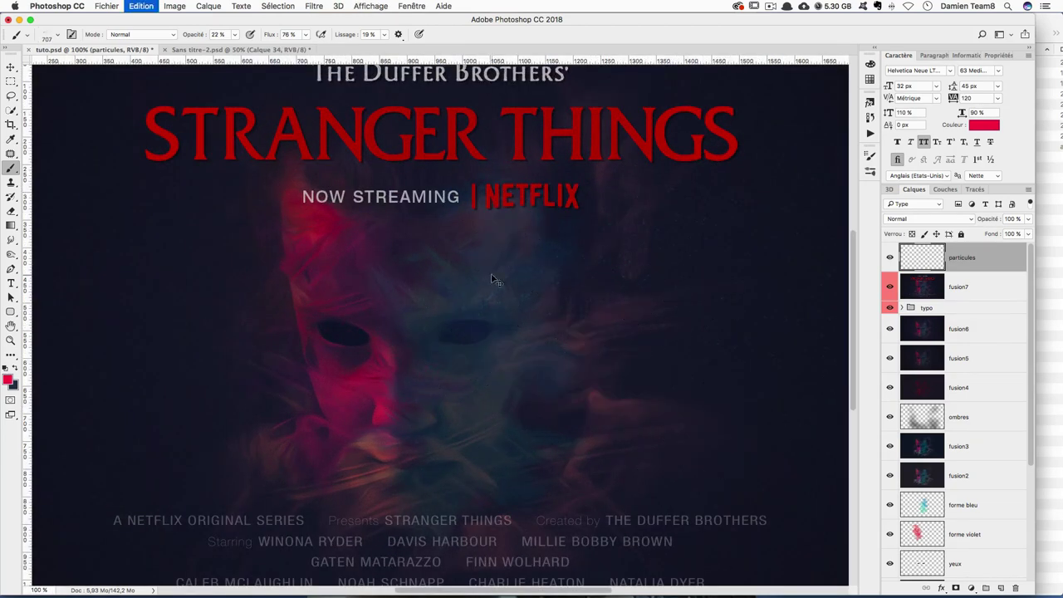
{"action": "left_click", "coordinate": [9, 382]}
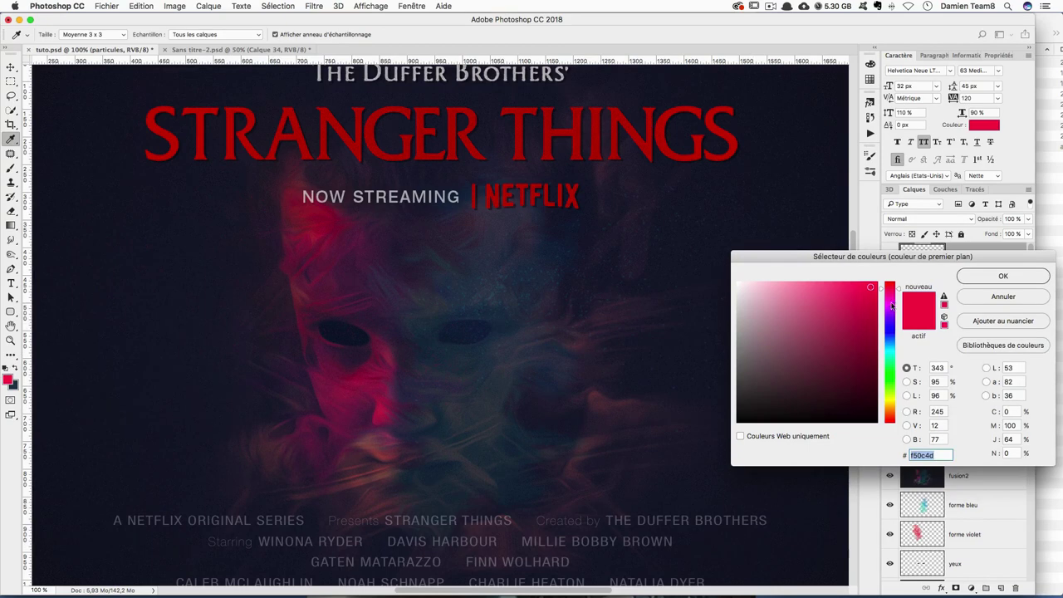
{"action": "key", "text": "Return"}
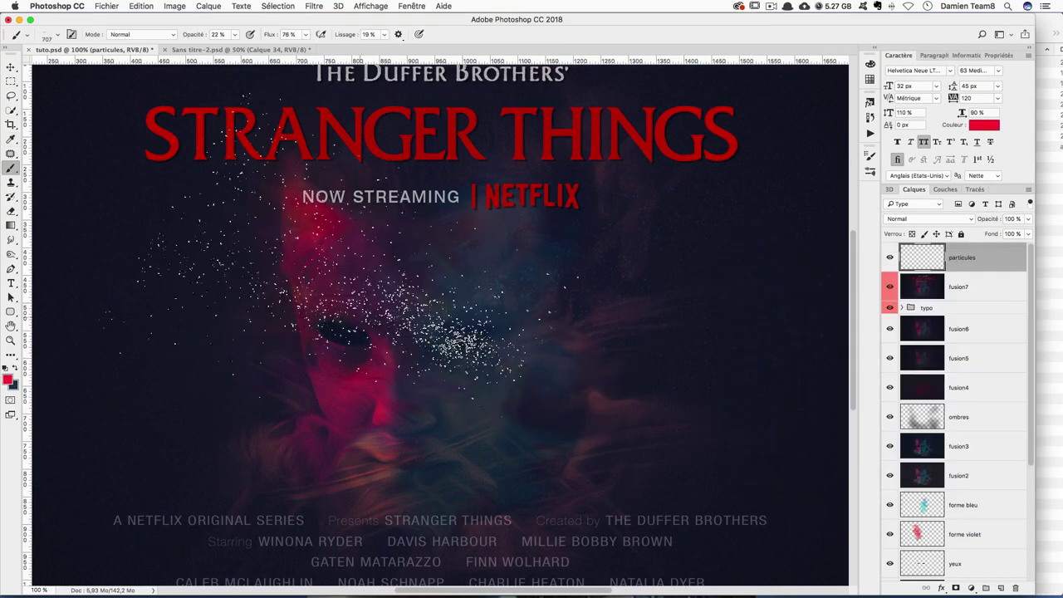
{"action": "key", "text": "ctrl+z"}
{"action": "mouse_move", "coordinate": [382, 340]}
{"action": "left_mouse_down"}
{"action": "mouse_move", "coordinate": [340, 332]}
{"action": "mouse_move", "coordinate": [686, 499]}
{"action": "left_mouse_up"}
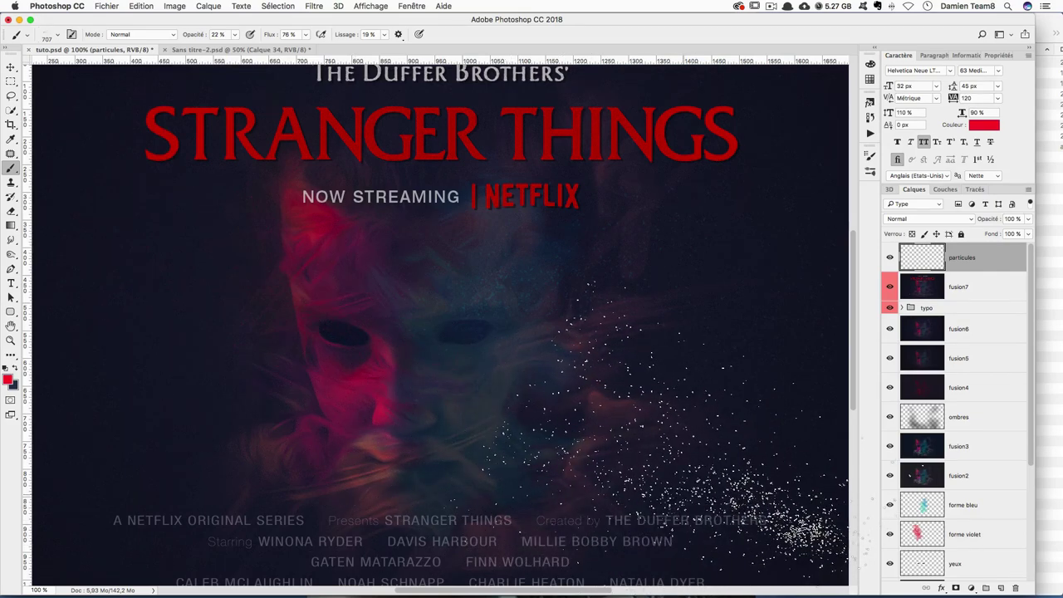
{"action": "key", "text": "ctrl+0"}
{"action": "key", "text": "ctrl+z"}
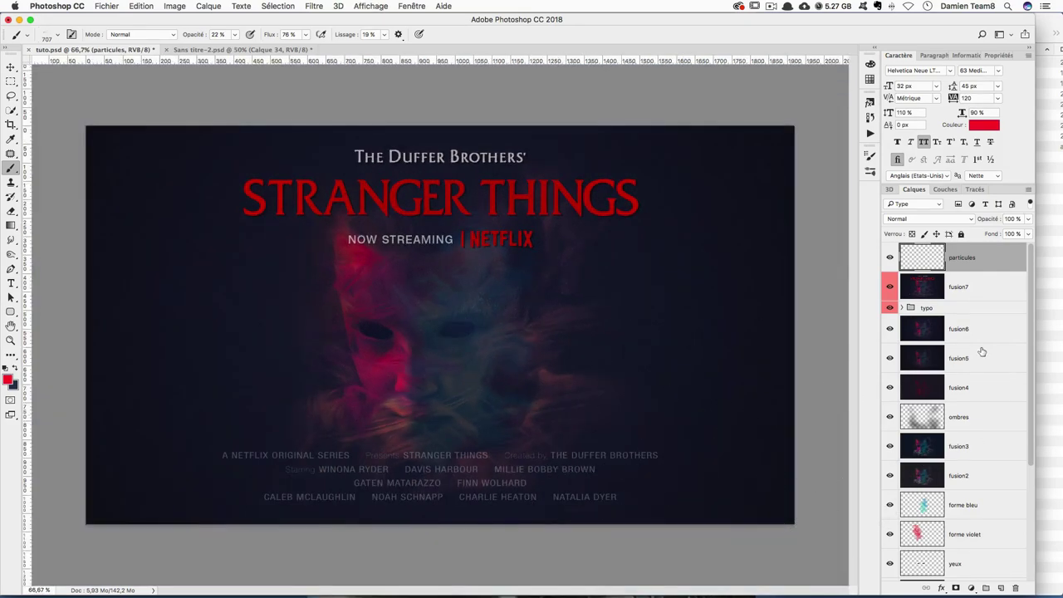
Choose the WG Dust Particles brush and size its tip to 422 px
{"action": "key", "text": "ctrl+1"}
{"action": "left_click", "coordinate": [35, 34]}
{"action": "left_click", "coordinate": [66, 280]}
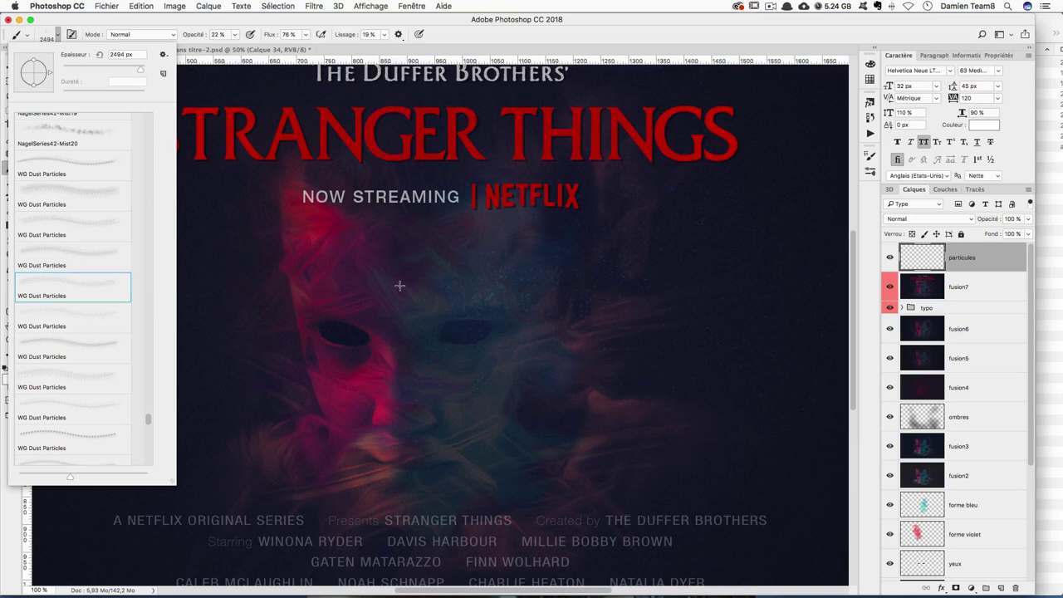
{"action": "left_click_drag", "start_coordinate": [498, 332], "coordinate": [398, 332]}
{"action": "left_click", "coordinate": [501, 325]}
{"action": "mouse_move", "coordinate": [484, 294]}
{"action": "left_mouse_down"}
{"action": "mouse_move", "coordinate": [247, 314]}
{"action": "mouse_move", "coordinate": [280, 308]}
{"action": "left_mouse_up"}
{"action": "key", "text": "ctrl+z"}
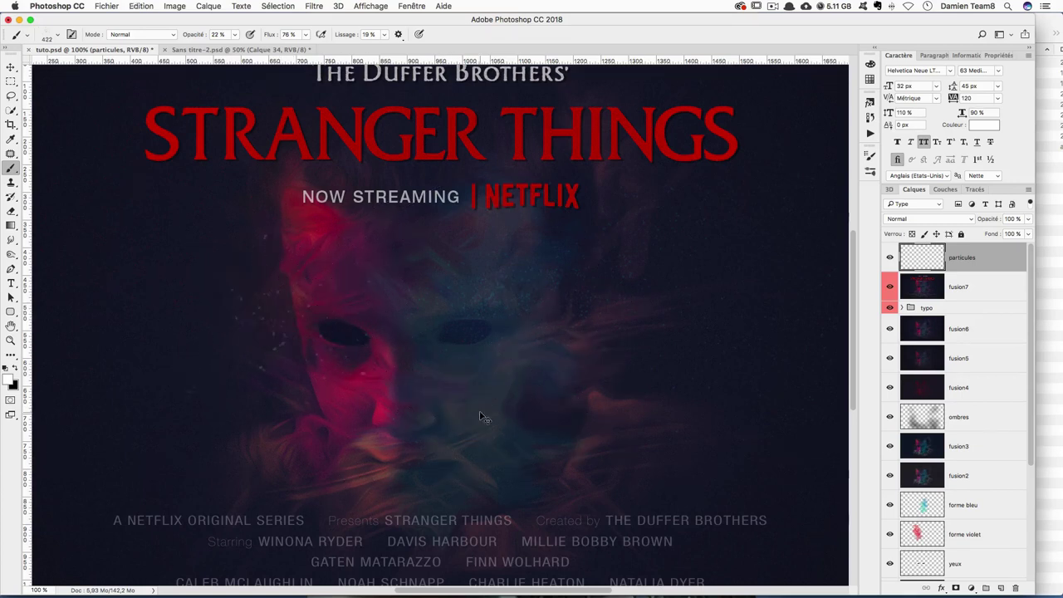
{"action": "key", "text": "ctrl+minus"}
Set the brush opacity to 15% and test white particle scatters, undoing them
{"action": "key", "text": "Return"}
{"action": "type", "text": "15"}
{"action": "key", "text": "Return"}
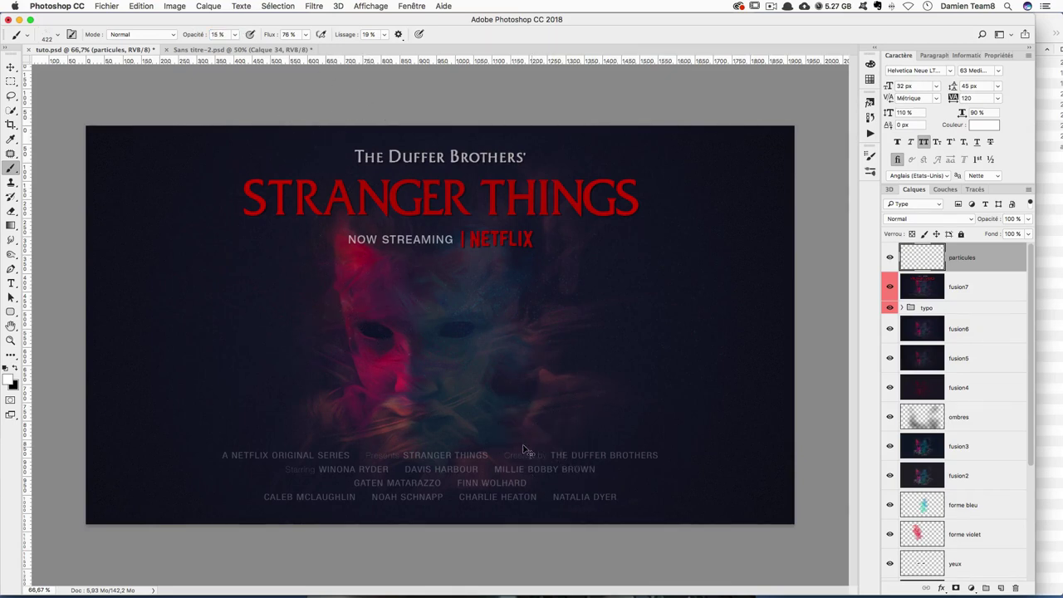
{"action": "left_click_drag", "start_coordinate": [241, 382], "coordinate": [197, 429]}
{"action": "key", "text": "ctrl+z"}
{"action": "key", "text": "ctrl+alt+z"}
Rotate the dust brush tip to about -56° and undo recent particle dabs
{"action": "left_click", "coordinate": [71, 35]}
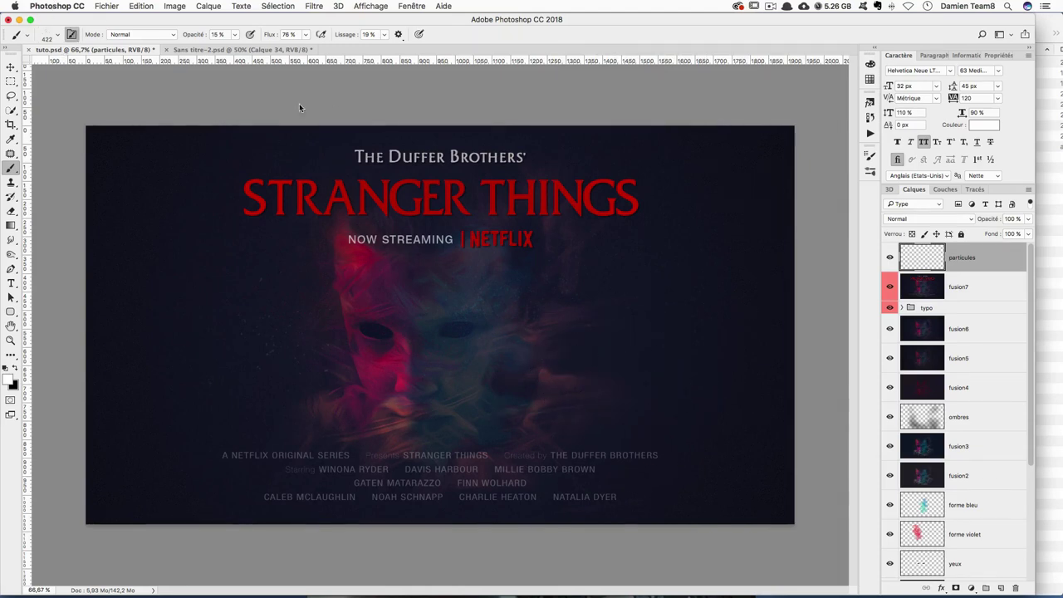
{"action": "left_click_drag", "start_coordinate": [810, 304], "coordinate": [816, 296]}
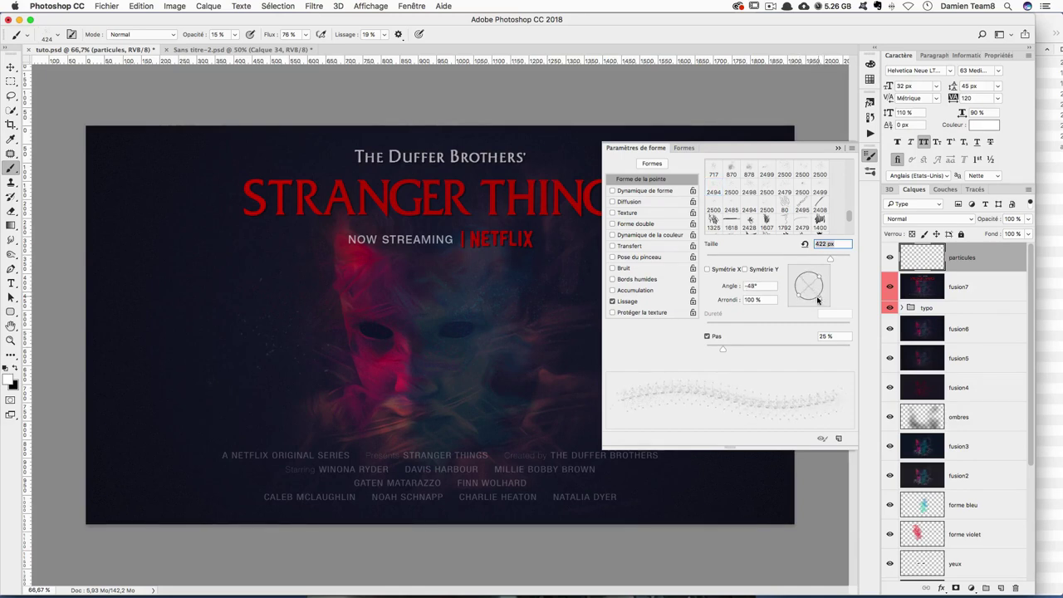
{"action": "left_click_drag", "start_coordinate": [548, 373], "coordinate": [452, 359]}
{"action": "left_click", "coordinate": [838, 148]}
{"action": "key", "text": "super+z"}
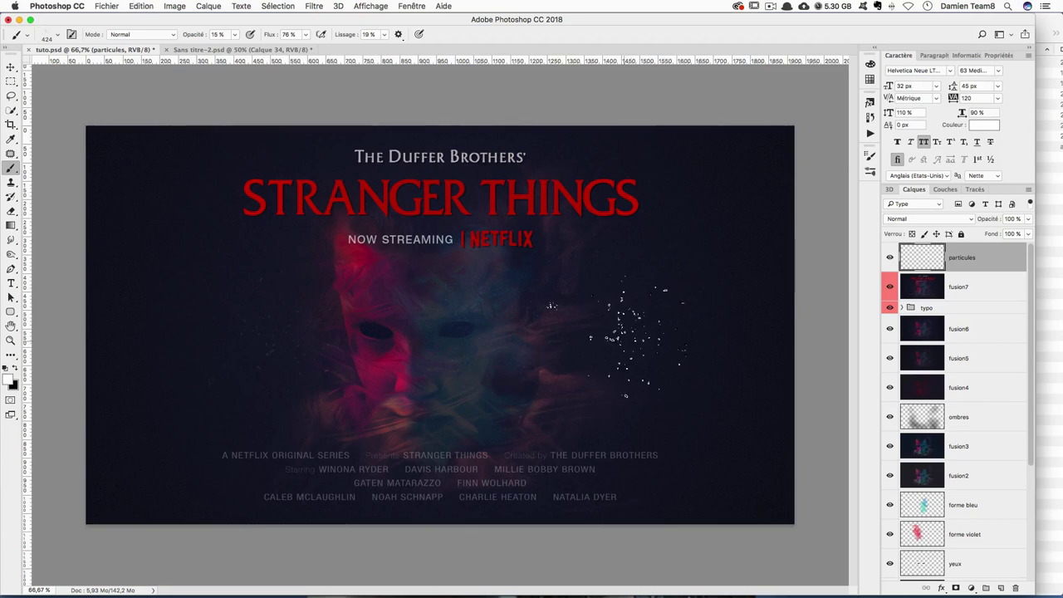
{"action": "key", "text": "super+z"}
{"action": "key", "text": "super+z"}
Restore the particles right of the face and place sang.jpg as a new sang layer
{"action": "key", "text": "super+shift+z"}
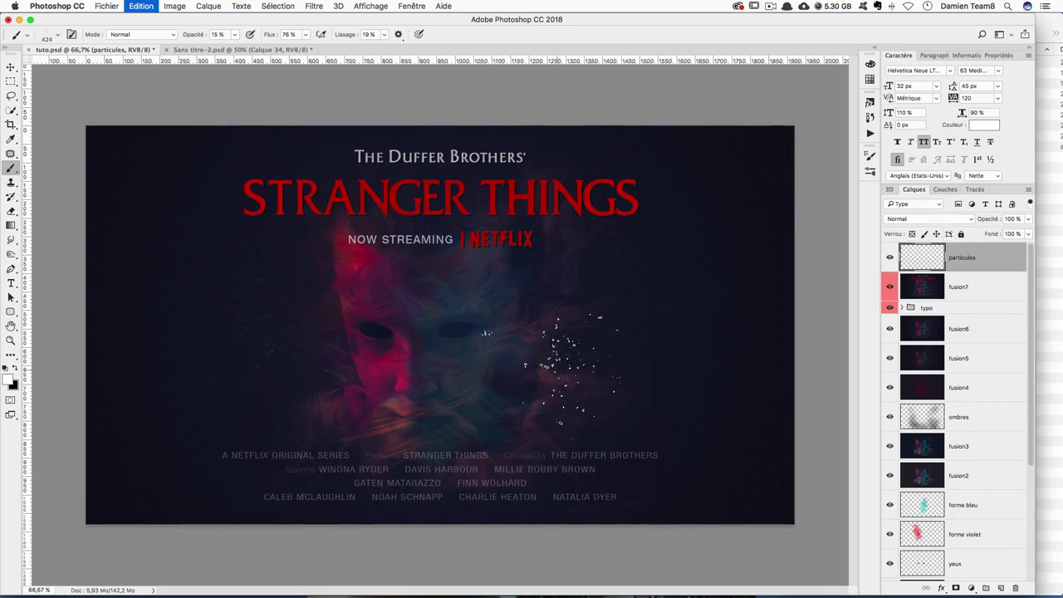
{"action": "left_click", "coordinate": [1055, 251]}
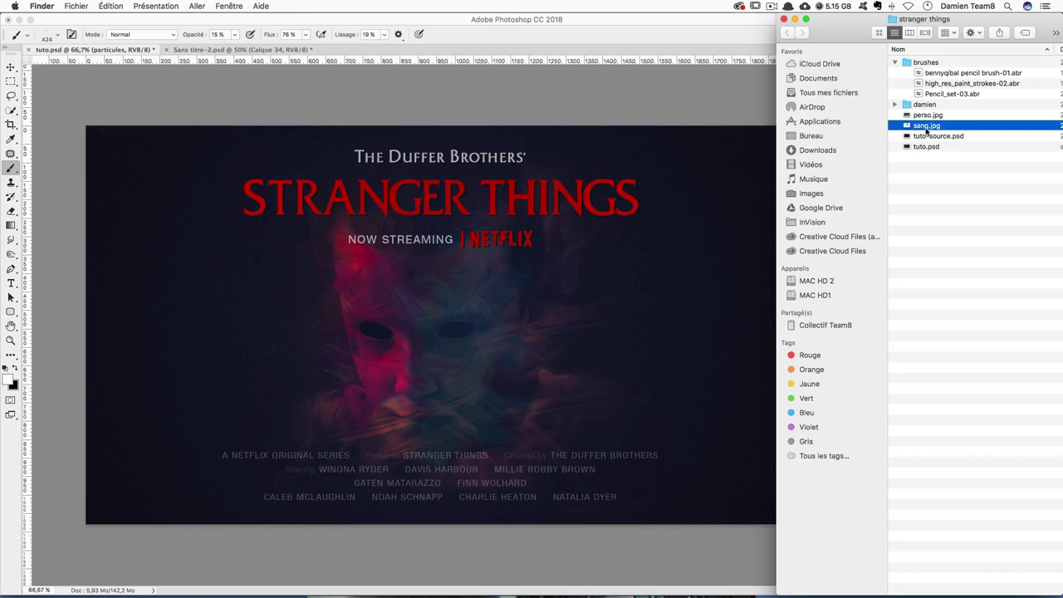
{"action": "left_click_drag", "start_coordinate": [939, 125], "coordinate": [465, 332]}
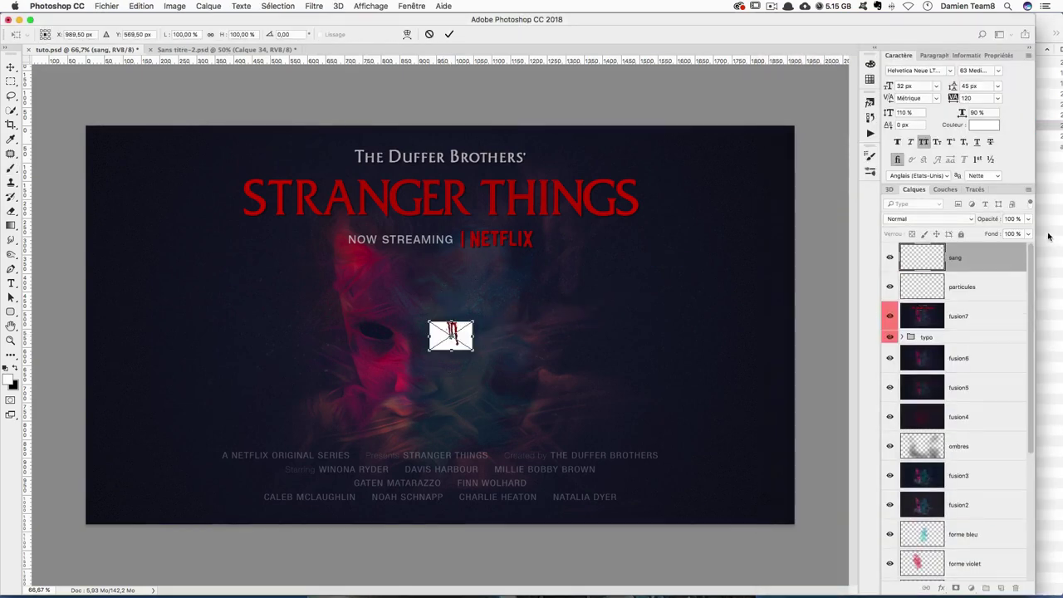
Commit the placed blood-drip image and set its layer blend mode to Produit (Multiply)
{"action": "key", "text": "Return"}
{"action": "left_click", "coordinate": [910, 220]}
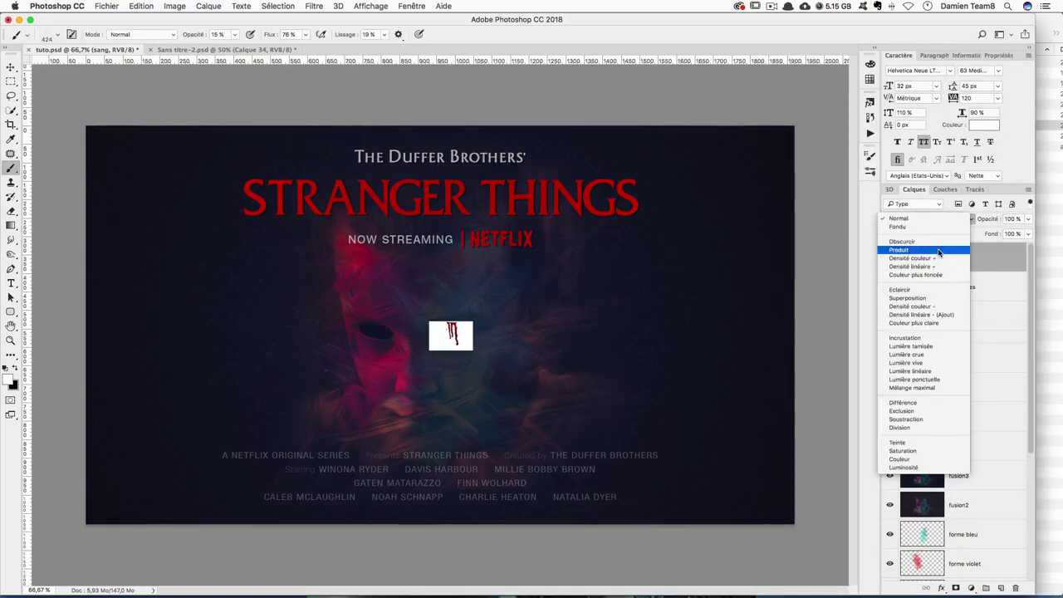
{"action": "key", "text": "Return"}
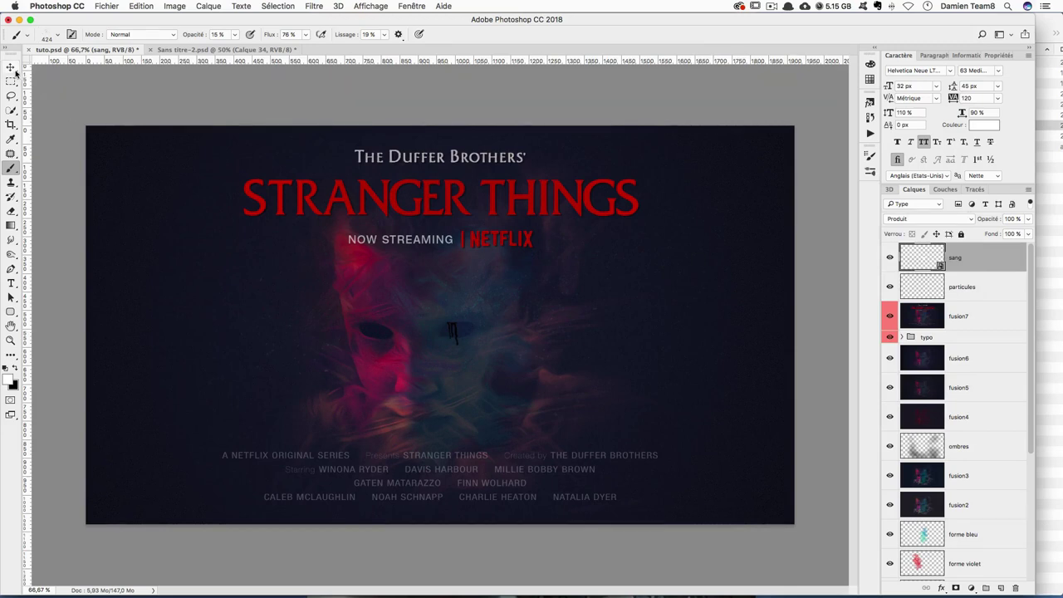
Move the blood drip down-left onto the lower mask and lower its opacity to 41%
{"action": "left_click", "coordinate": [11, 66]}
{"action": "key", "text": "ctrl+1"}
{"action": "left_click_drag", "start_coordinate": [412, 210], "coordinate": [383, 324]}
{"action": "left_click_drag", "start_coordinate": [1027, 220], "coordinate": [995, 235]}
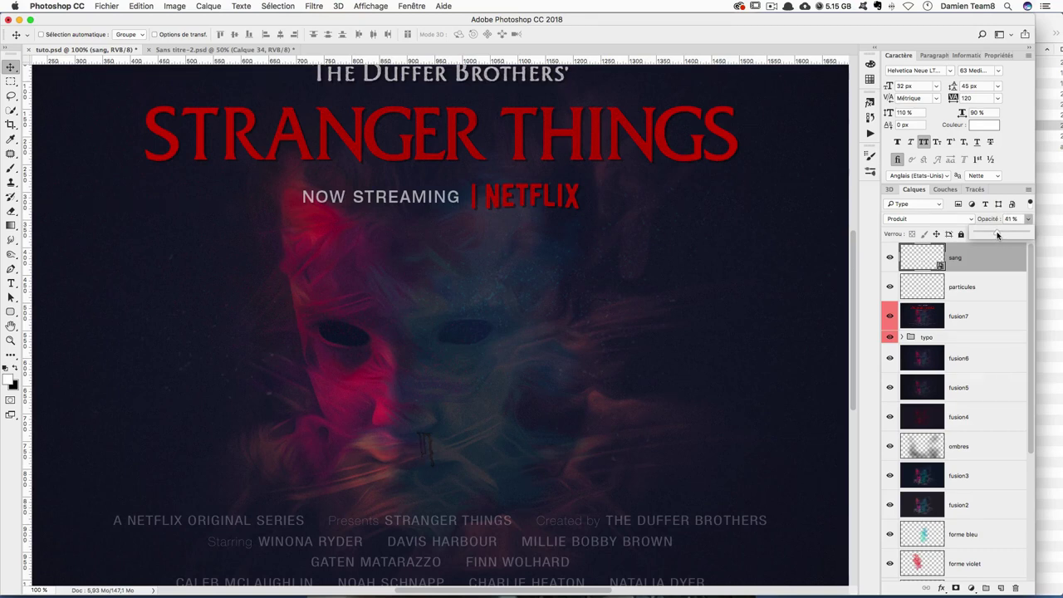
Rasterize the sang blood-drip layer with Pixelliser le calque
{"action": "key", "text": "e"}
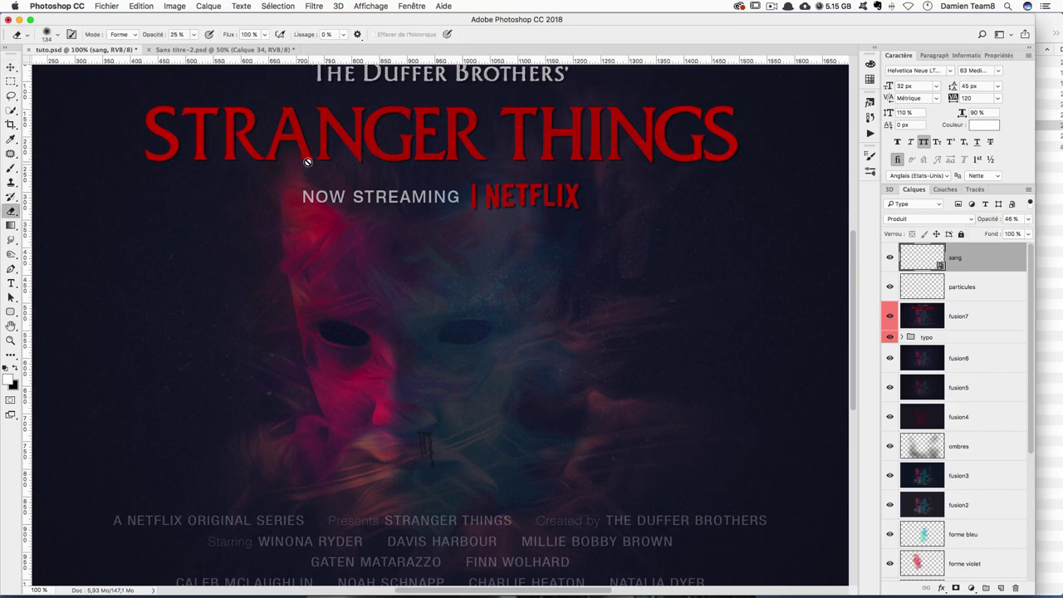
{"action": "right_click", "coordinate": [962, 263]}
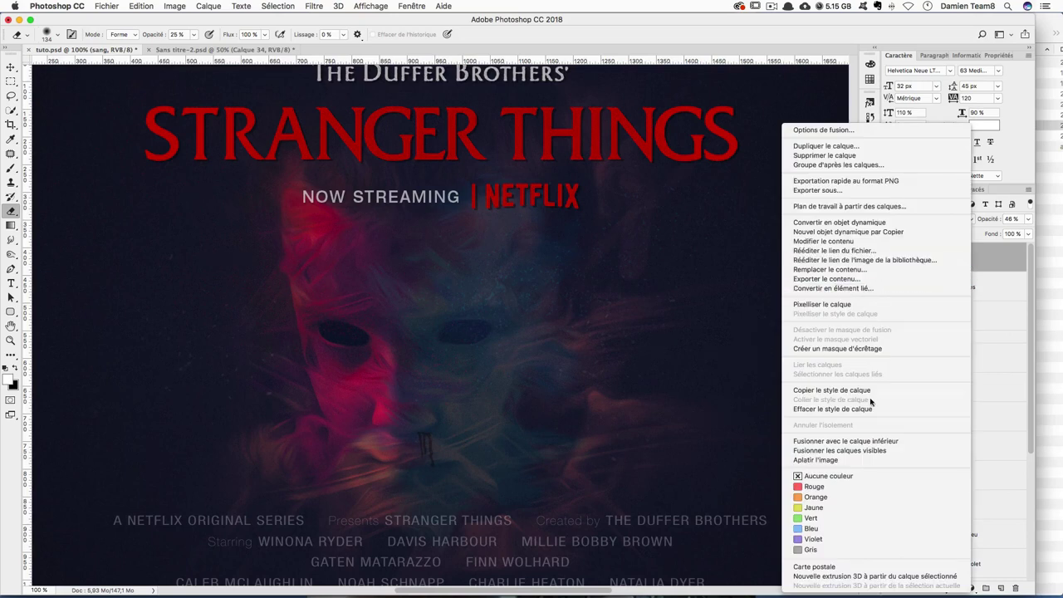
{"action": "left_click", "coordinate": [860, 305]}
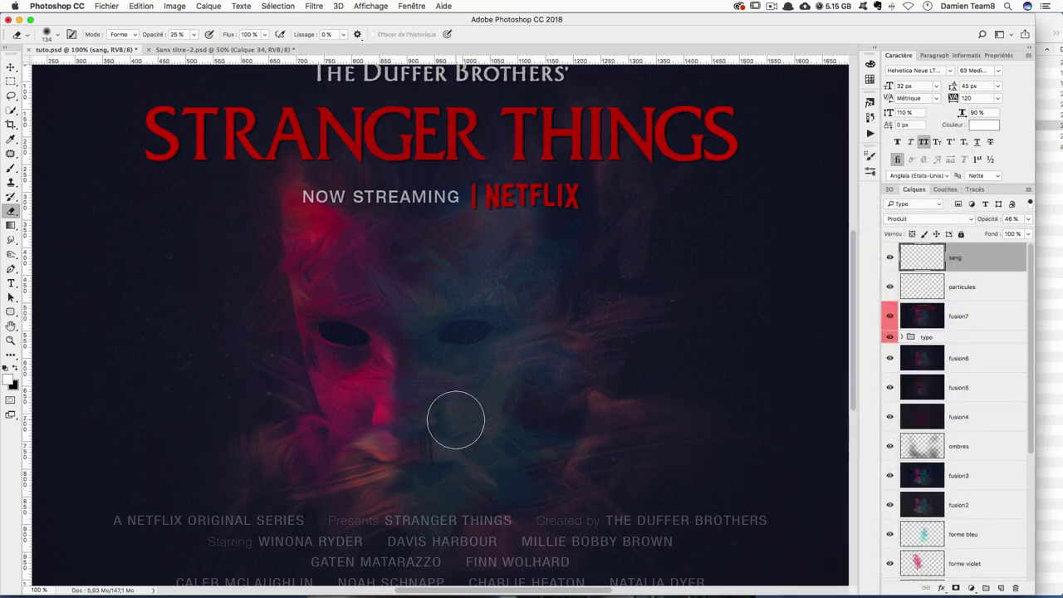
Nudge the blood drip and scale it smaller so it sits just below the nose
{"action": "left_click", "coordinate": [12, 70]}
{"action": "left_click", "coordinate": [443, 337]}
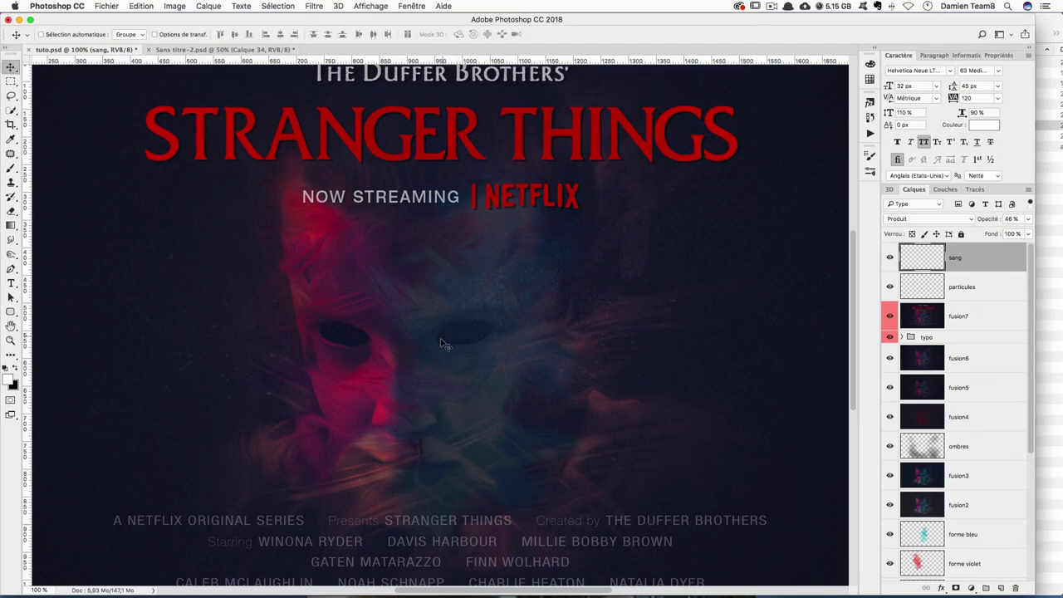
{"action": "left_click_drag", "start_coordinate": [443, 337], "coordinate": [442, 342]}
{"action": "key", "text": "ctrl+t"}
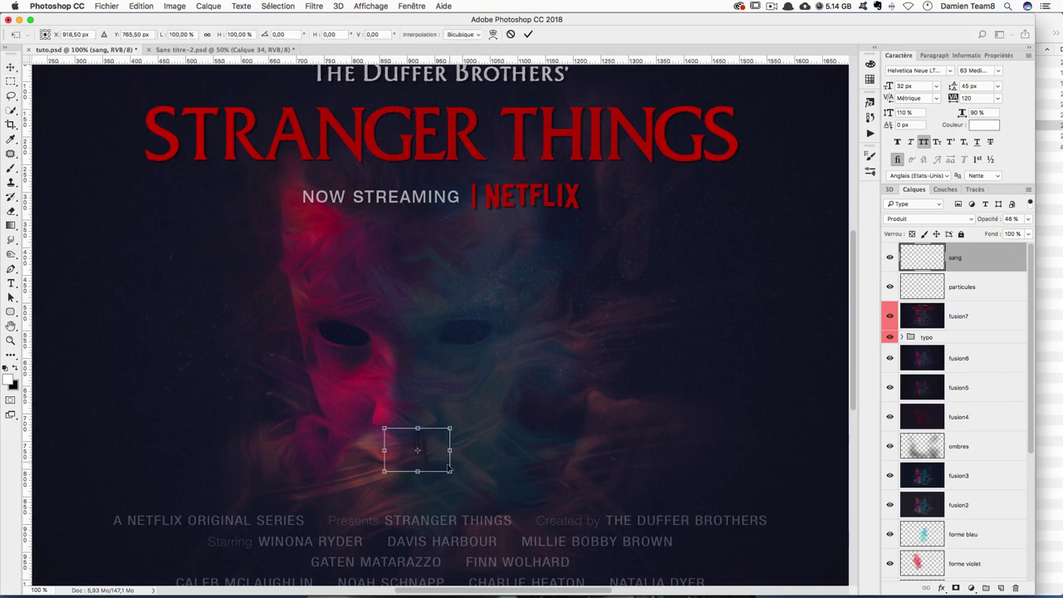
{"action": "mouse_move", "coordinate": [448, 470]}
{"action": "left_mouse_down"}
{"action": "mouse_move", "coordinate": [438, 461]}
{"action": "mouse_move", "coordinate": [460, 426]}
{"action": "left_mouse_up"}
{"action": "key", "text": "Return"}
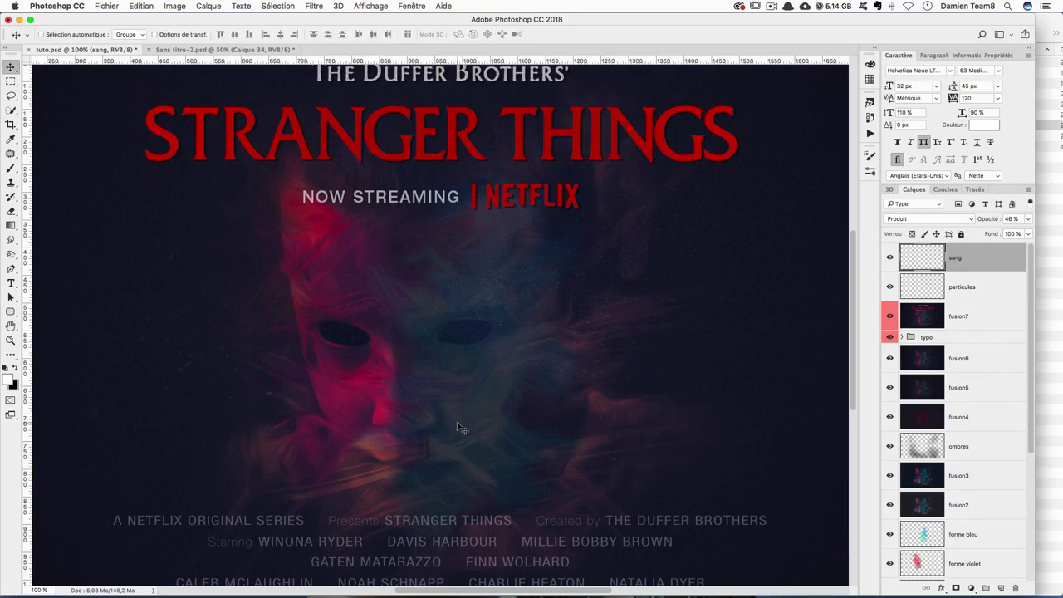
{"action": "key", "text": "e"}
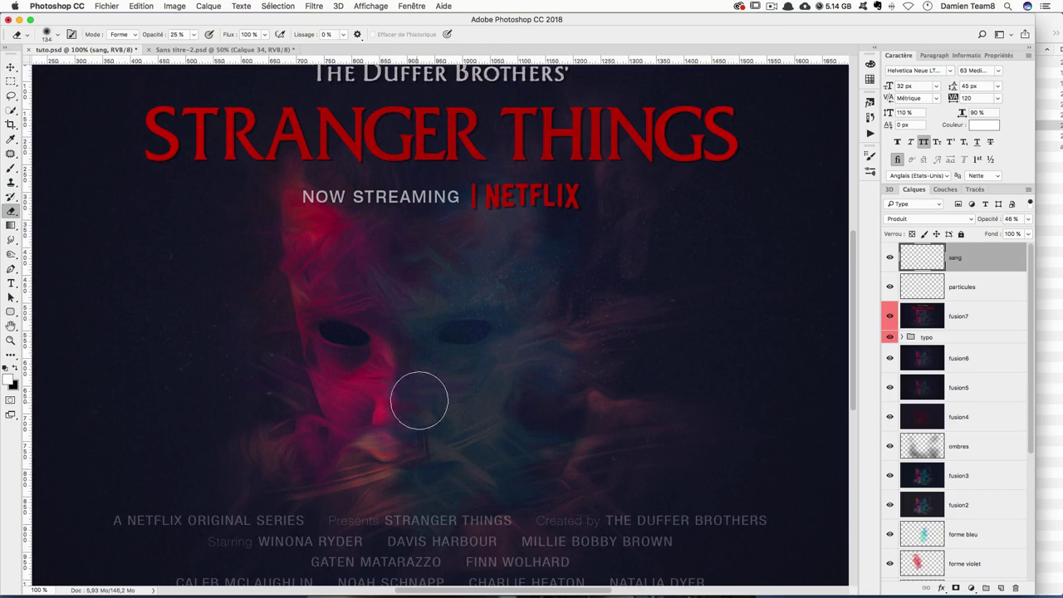